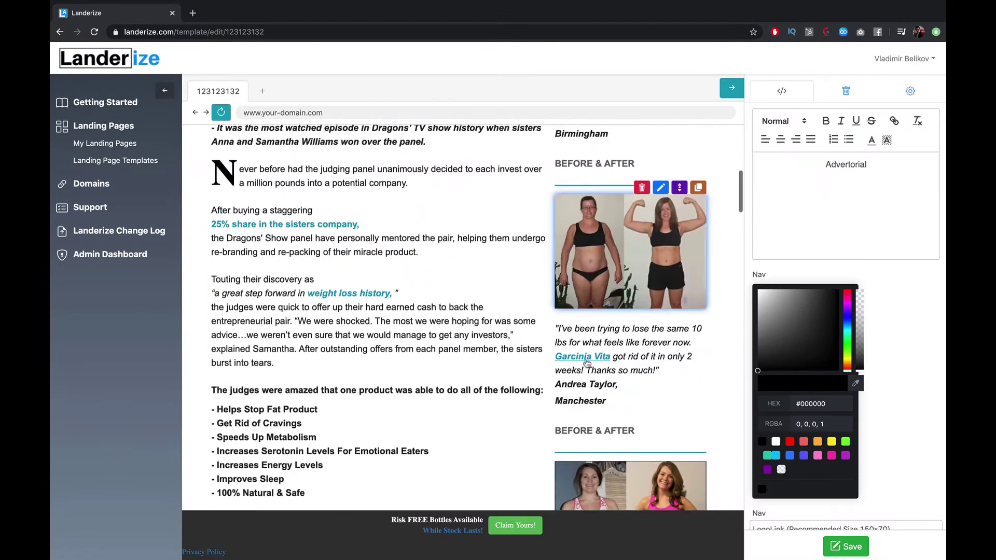
pyautogui.scroll(-10, 616, 455)
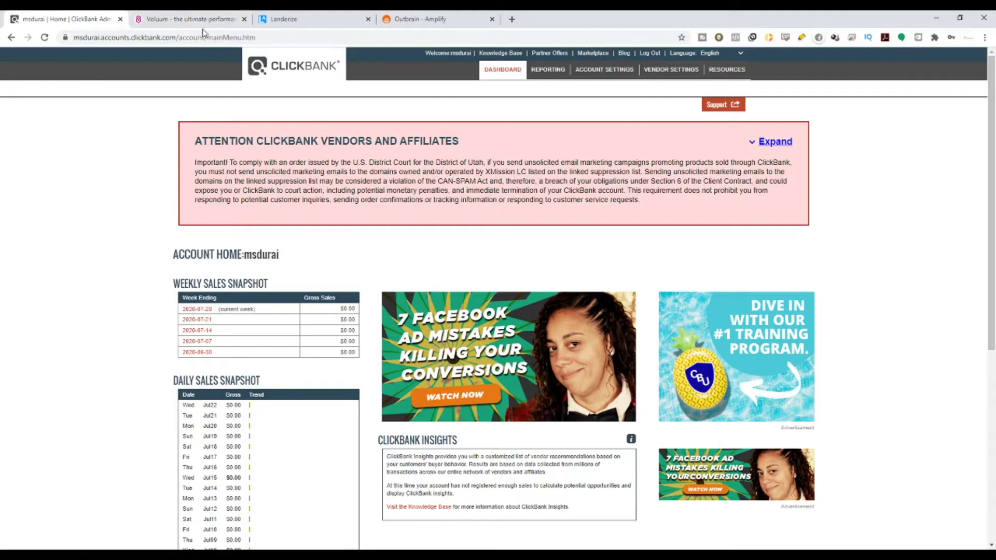
# Switch to Voluum and open the form for a new affiliate network from the ClickBank template.
pyautogui.click(158, 15)
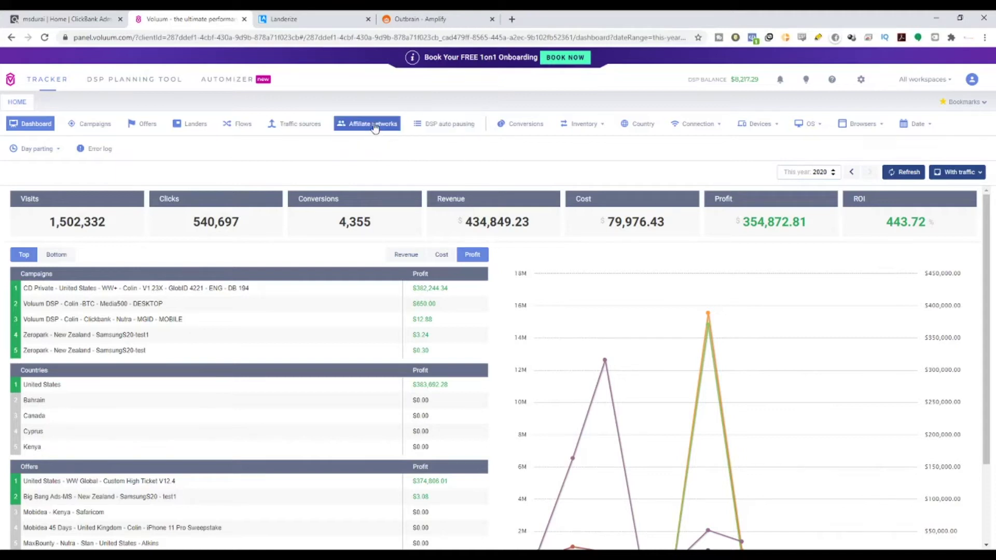
pyautogui.click(374, 127)
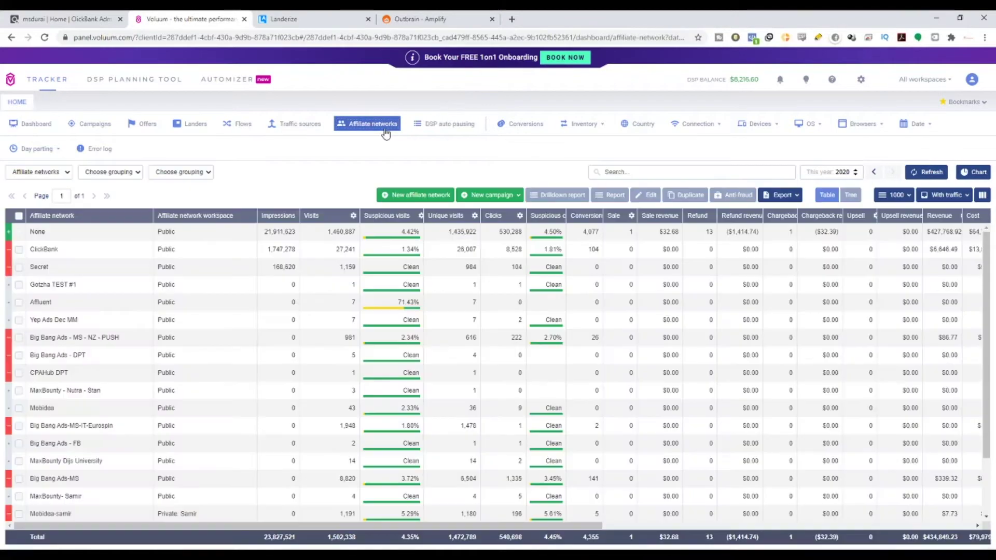
pyautogui.click(426, 203)
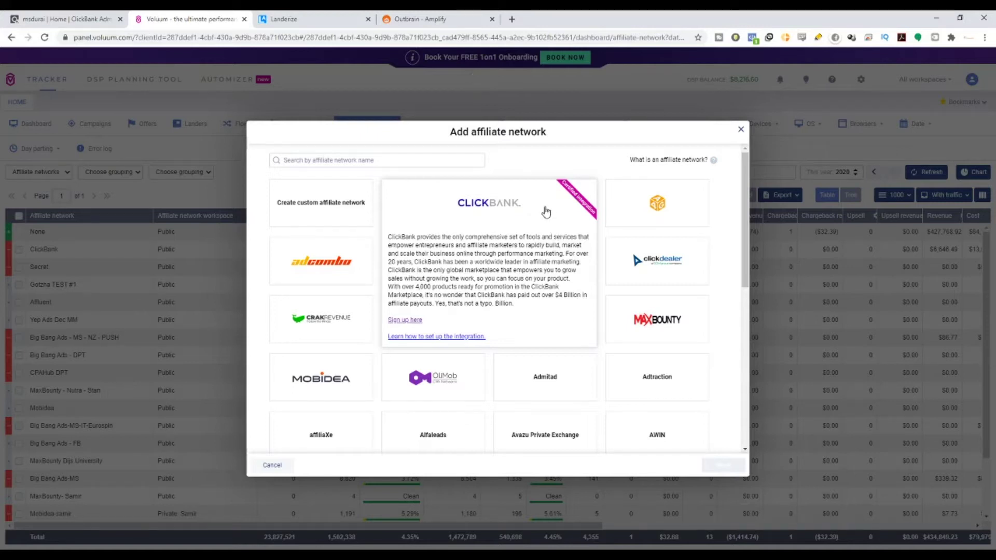
pyautogui.click(546, 213)
pyautogui.click(737, 470)
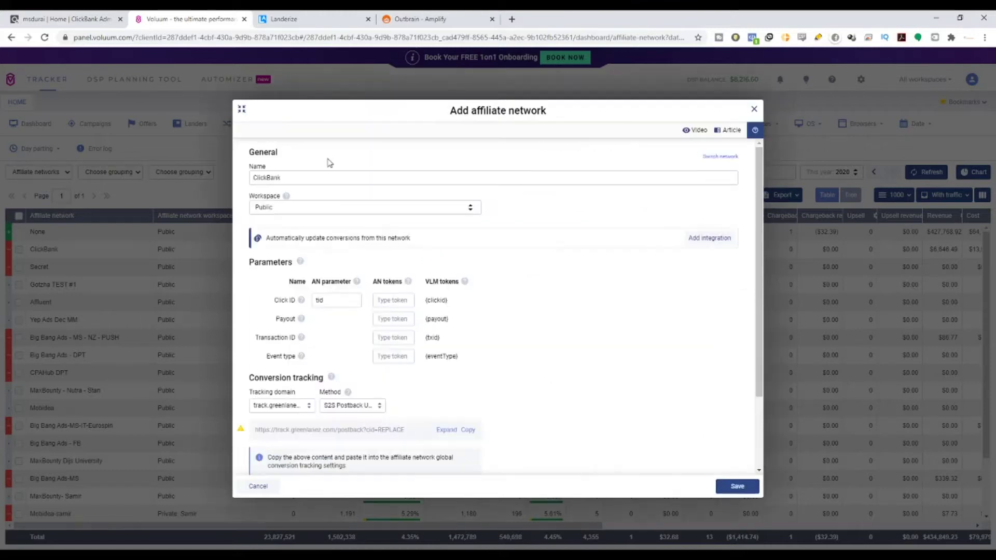
# Examine the ClickBank network's conversion tracking settings and tracking domain options, and close the form without saving.
pyautogui.scroll(-2, 555, 322)
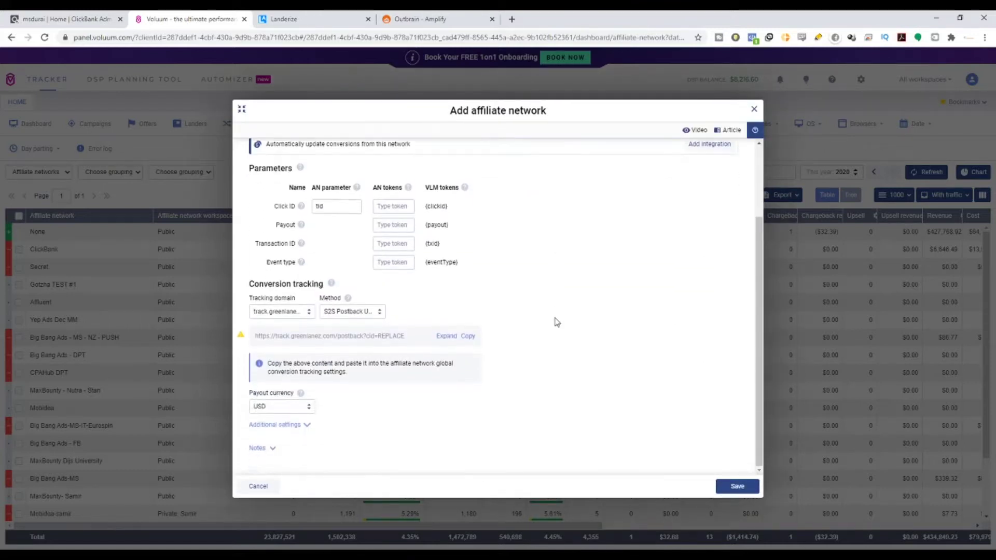
pyautogui.click(289, 311)
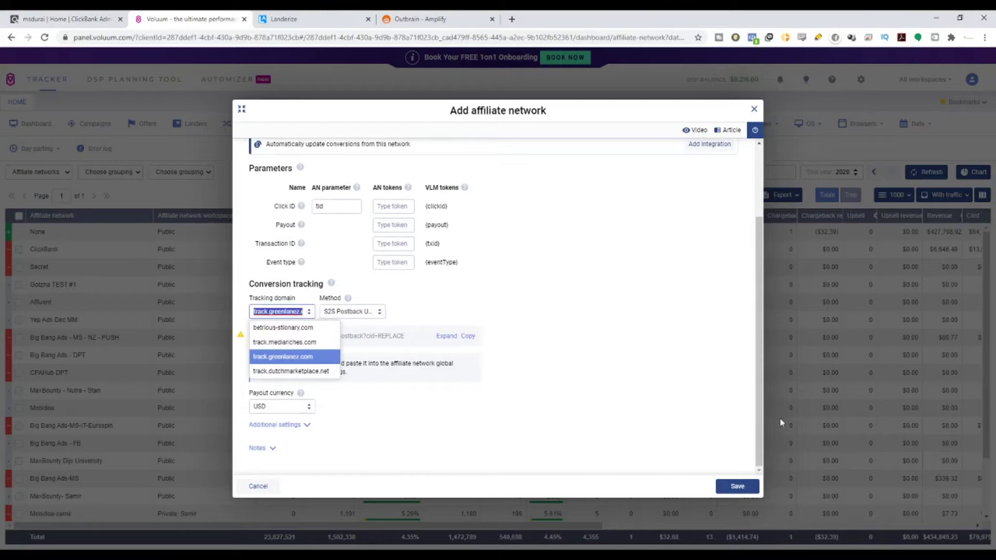
pyautogui.click(753, 110)
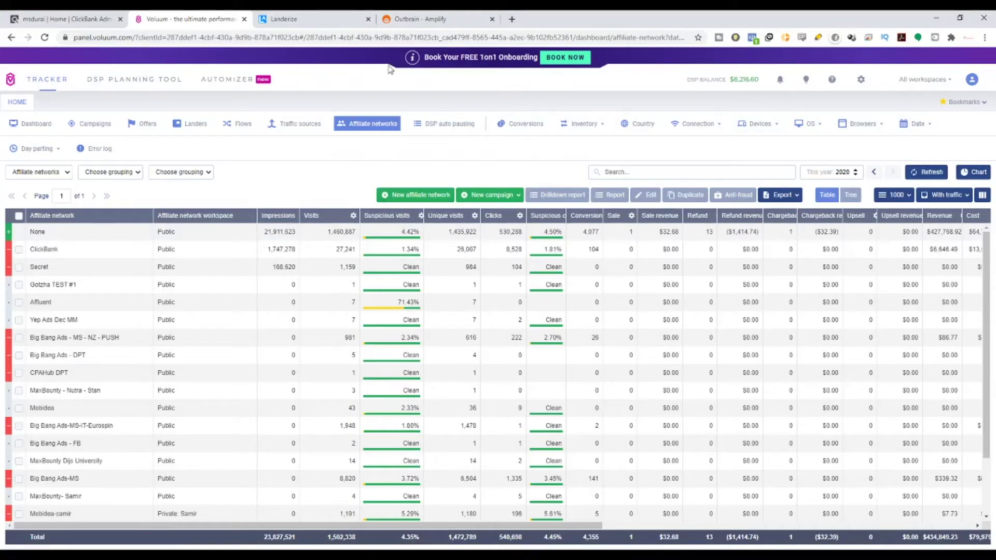
# Open the form for a new traffic source from the Outbrain template.
pyautogui.click(299, 126)
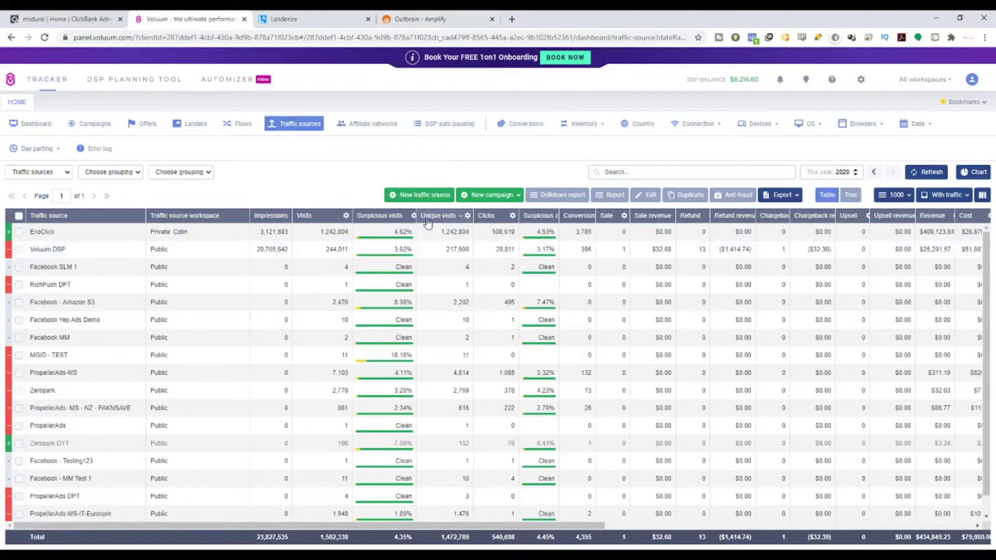
pyautogui.click(424, 196)
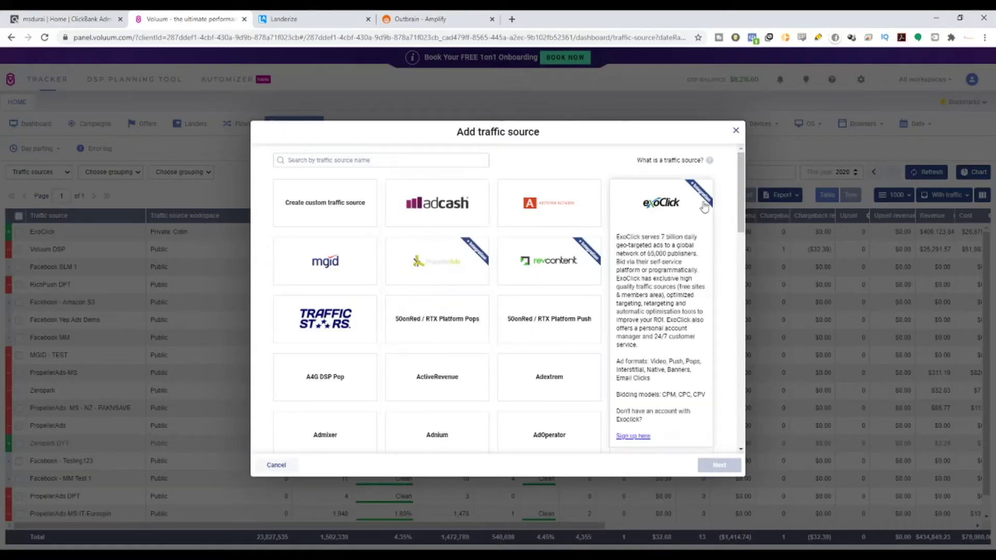
pyautogui.moveTo(741, 188); pyautogui.dragTo(743, 331)
pyautogui.click(429, 251)
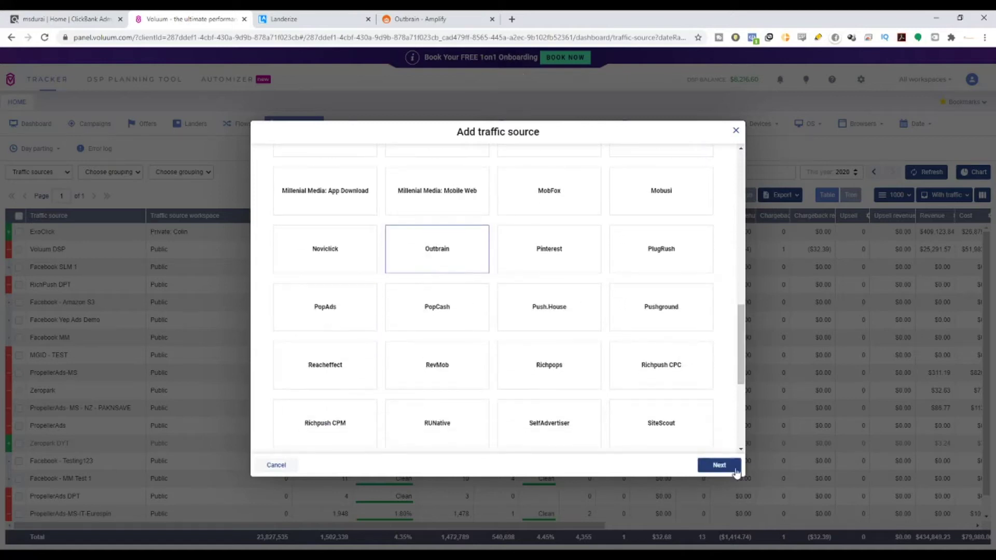
pyautogui.click(719, 467)
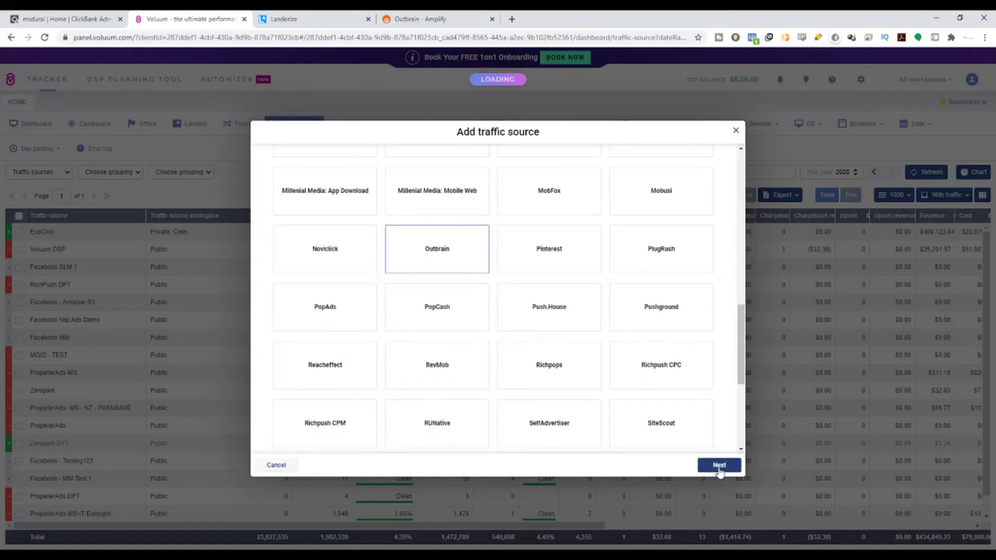
# Examine the Outbrain traffic source's parameters, cost currency and conversion-passing options, and close the form without saving.
pyautogui.scroll(-5, 555, 277)
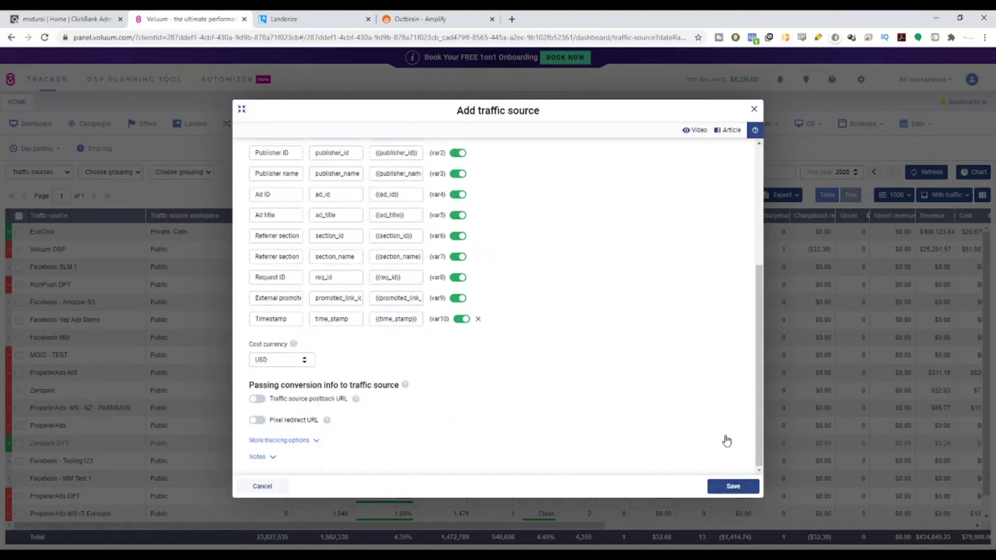
pyautogui.scroll(4, 727, 334)
pyautogui.scroll(-3, 607, 285)
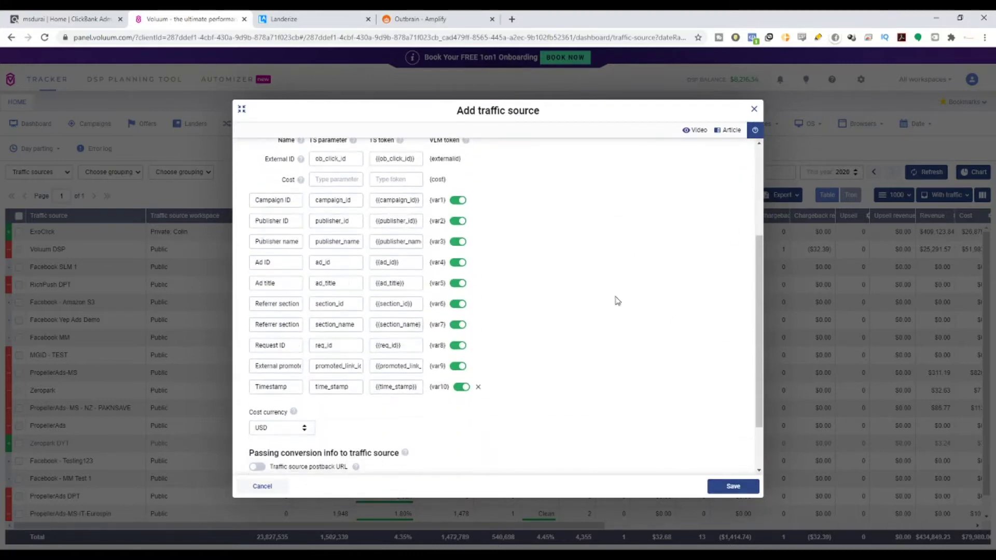
pyautogui.scroll(-2, 618, 301)
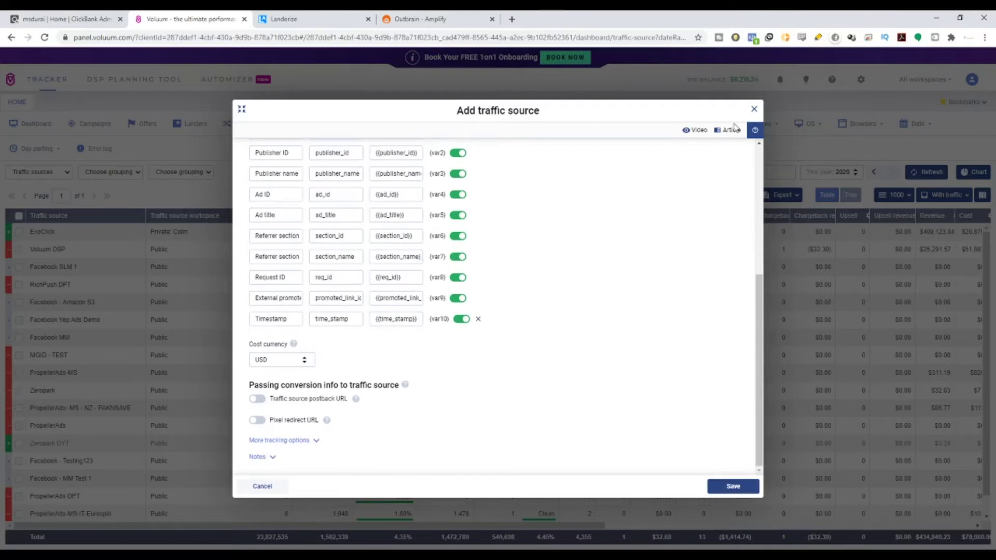
pyautogui.click(754, 108)
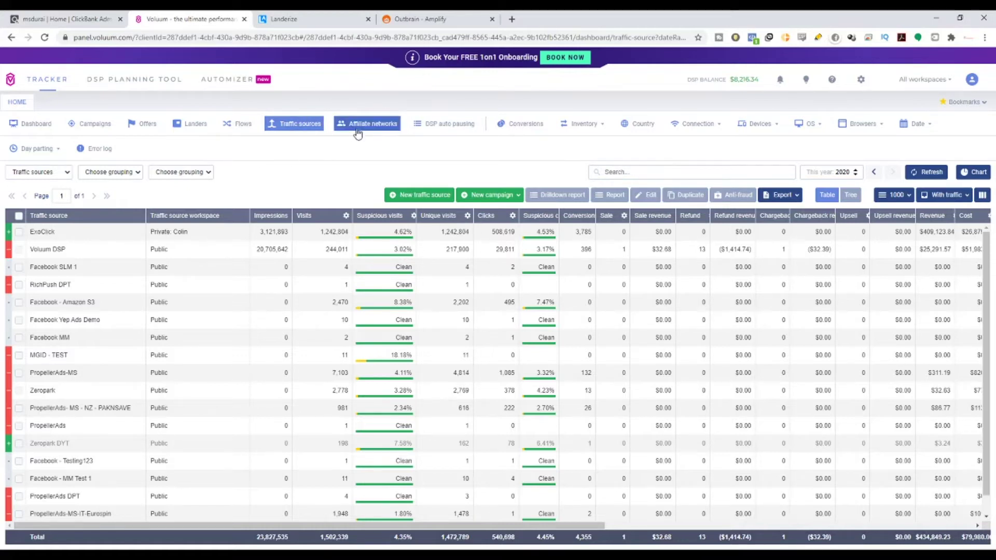
# Switch to Landerize and examine the Amazon Web Services setup and connection steps in the Getting Started guide.
pyautogui.click(292, 18)
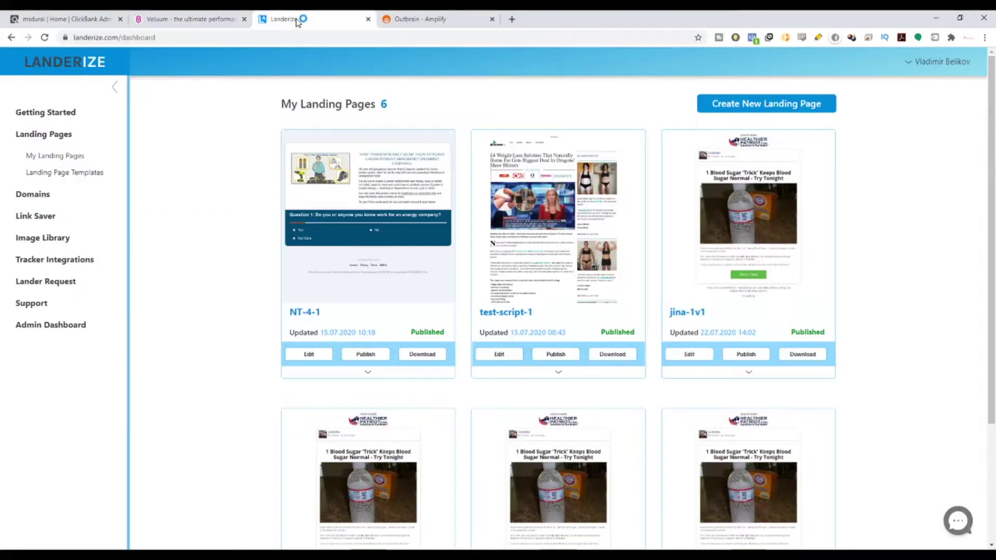
pyautogui.click(70, 113)
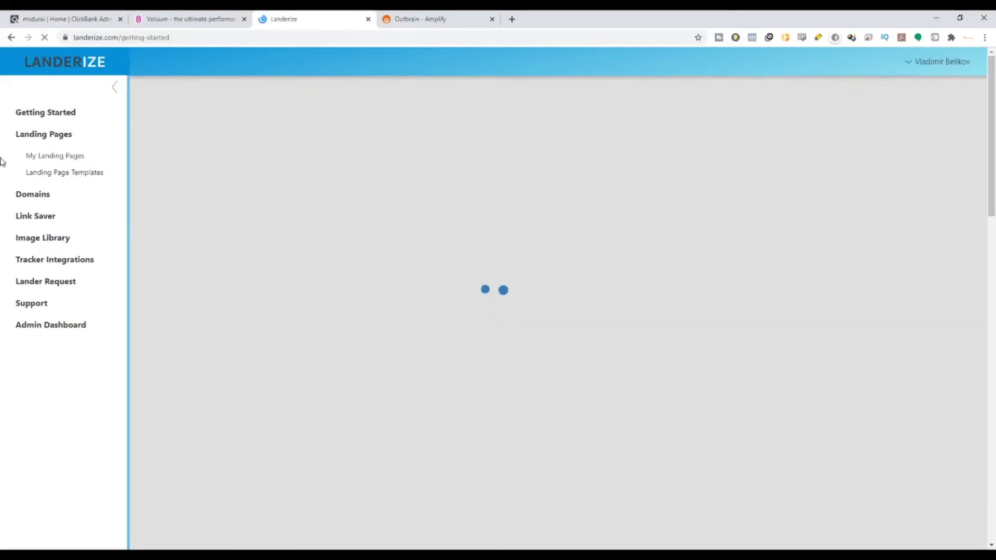
pyautogui.scroll(-13, 368, 203)
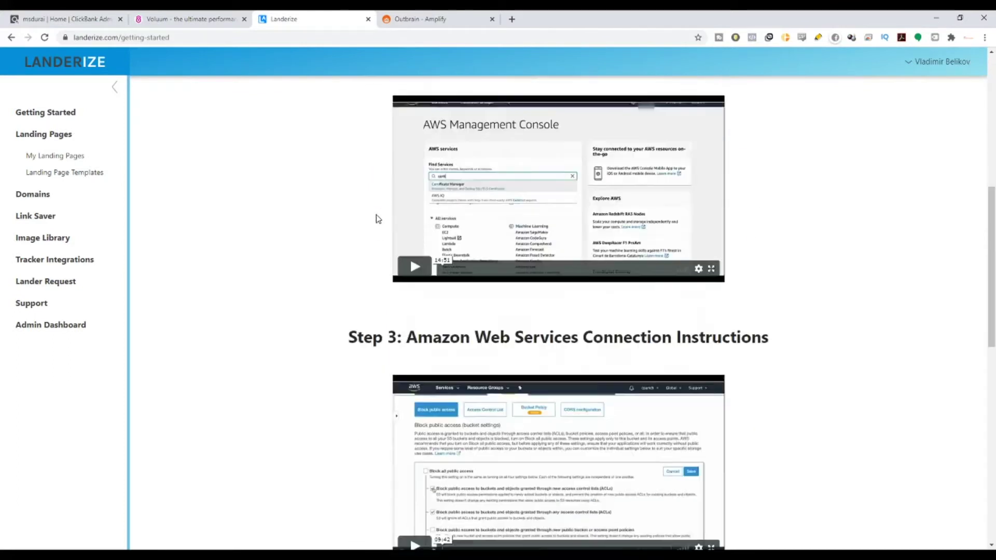
pyautogui.scroll(8, 378, 223)
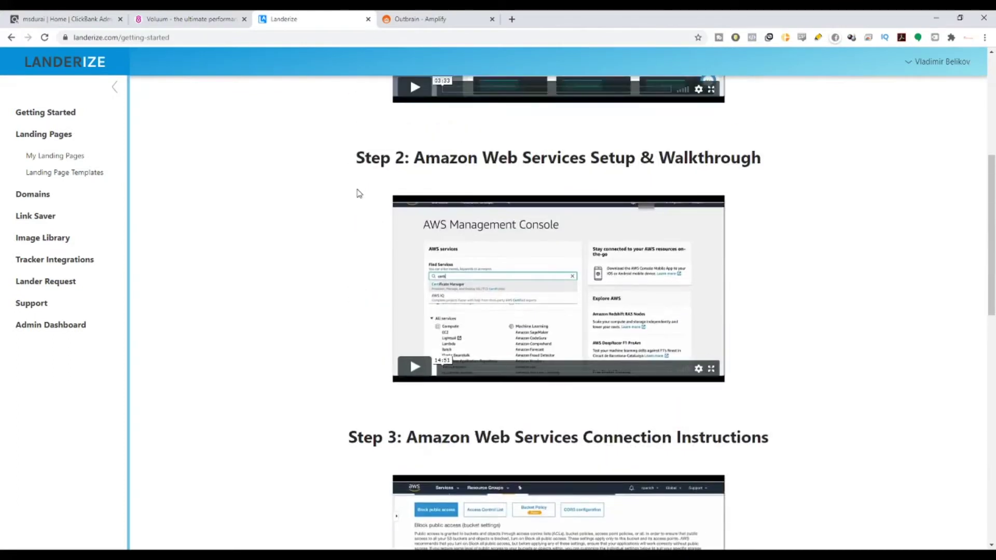
pyautogui.moveTo(356, 157); pyautogui.dragTo(909, 168)
pyautogui.moveTo(364, 440); pyautogui.dragTo(860, 443)
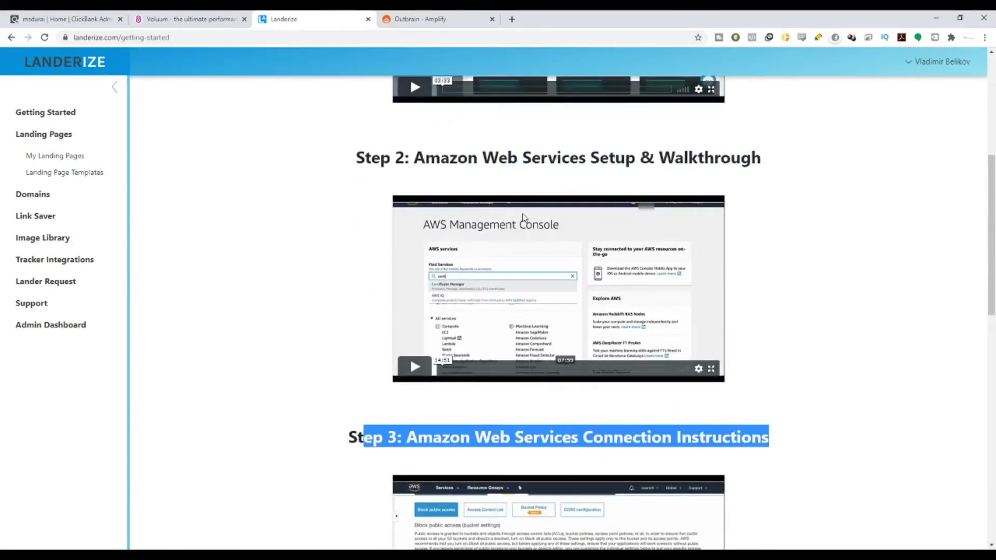
pyautogui.scroll(-2, 664, 303)
pyautogui.scroll(2, 452, 287)
pyautogui.moveTo(351, 442); pyautogui.dragTo(781, 444)
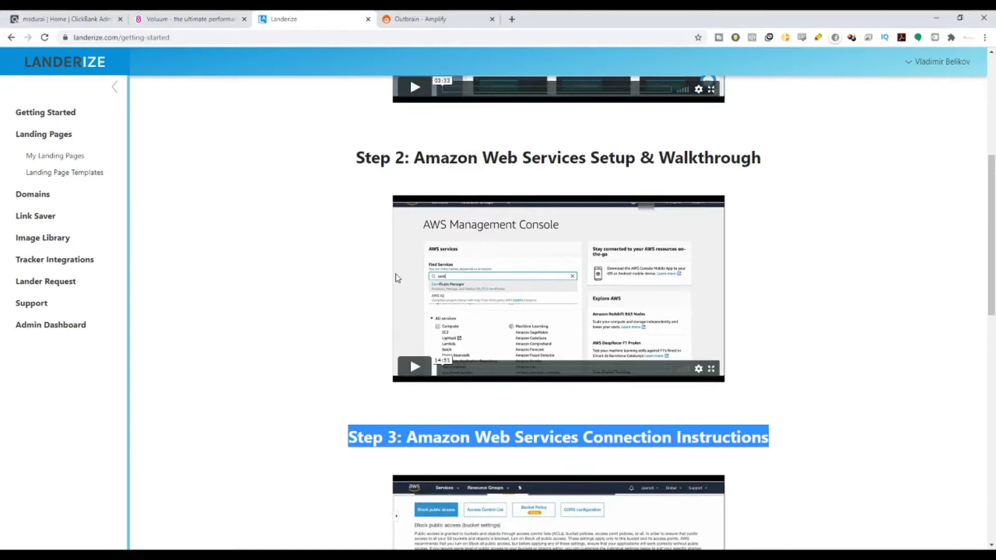
pyautogui.moveTo(358, 163); pyautogui.dragTo(821, 163)
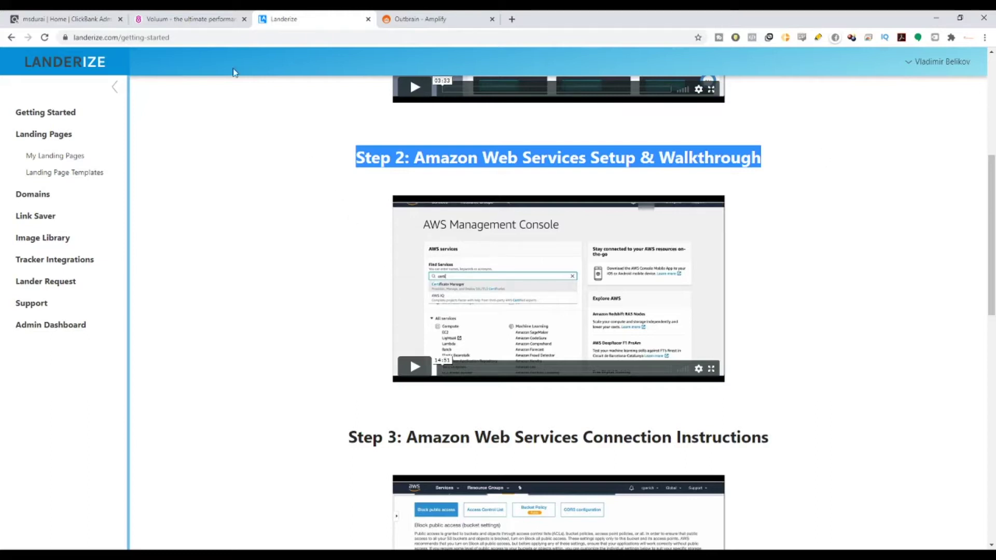
# Switch to ClickBank, open the Marketplace and look over its list of product categories.
pyautogui.click(159, 14)
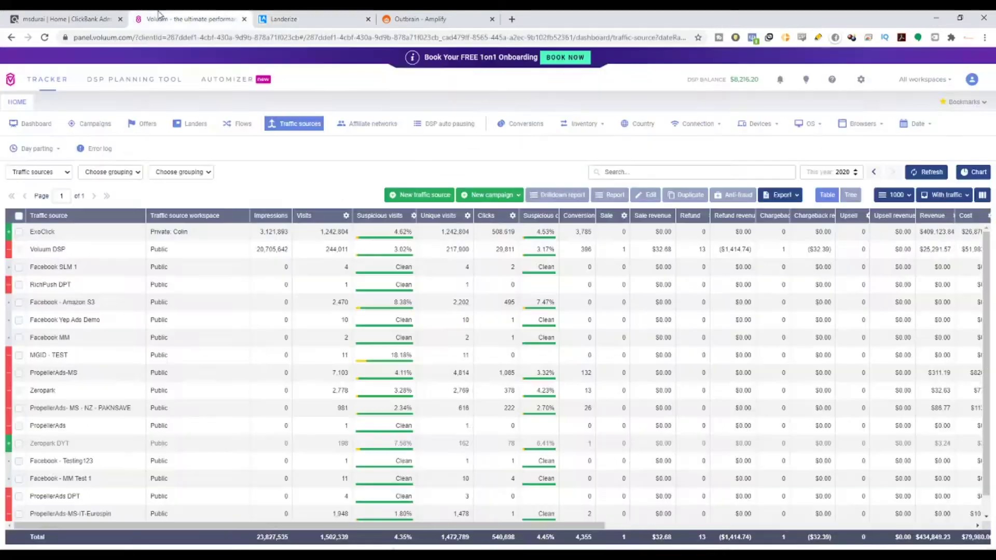
pyautogui.click(61, 15)
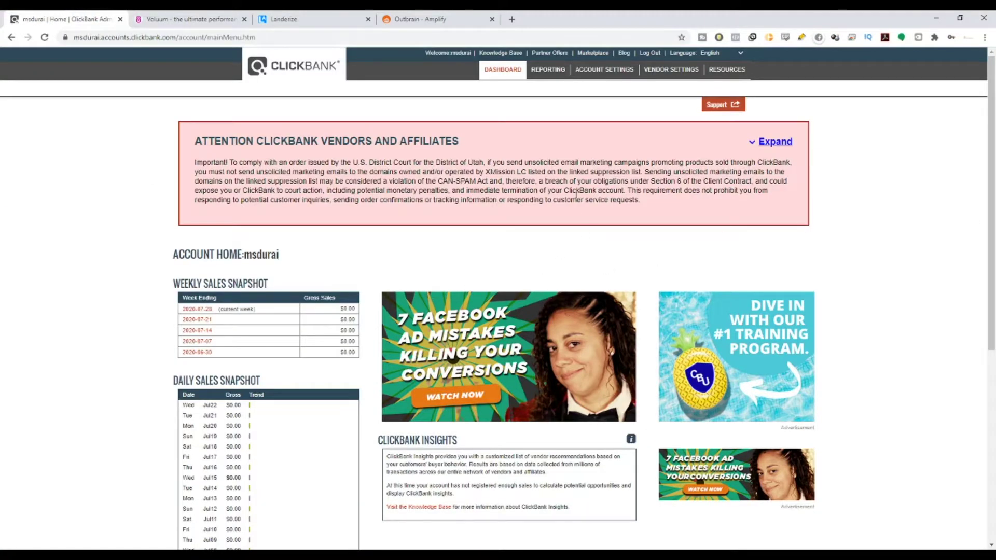
pyautogui.click(588, 54)
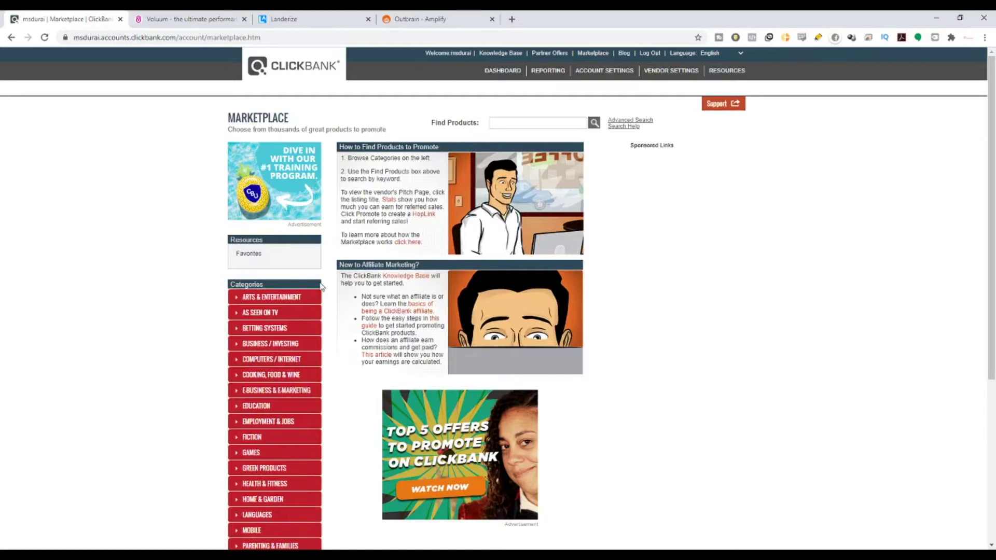
pyautogui.scroll(-2, 306, 291)
pyautogui.scroll(2, 425, 226)
pyautogui.scroll(-3, 404, 229)
pyautogui.scroll(3, 286, 230)
pyautogui.scroll(-3, 275, 357)
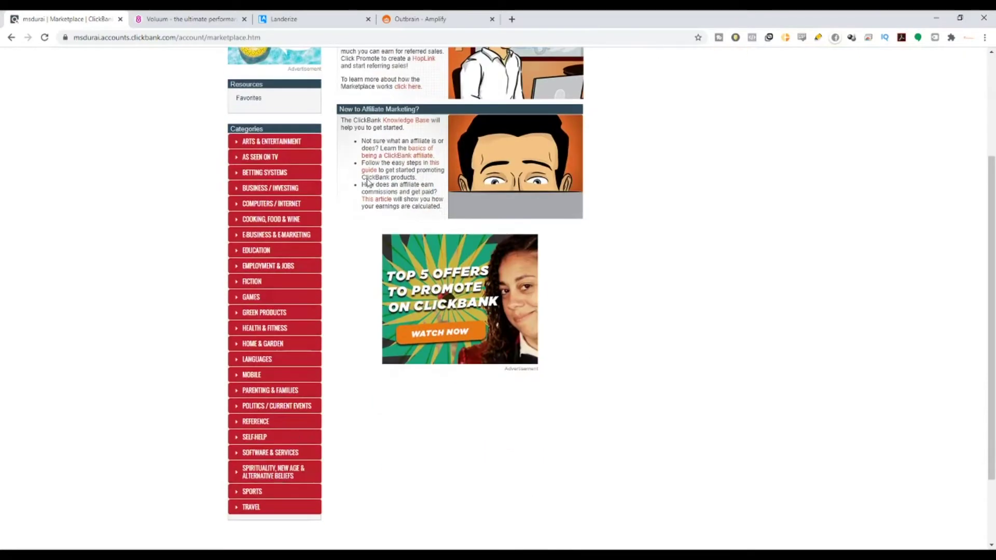
# Expand the Home & Garden category to examine its subcategories, and collapse it again.
pyautogui.click(236, 346)
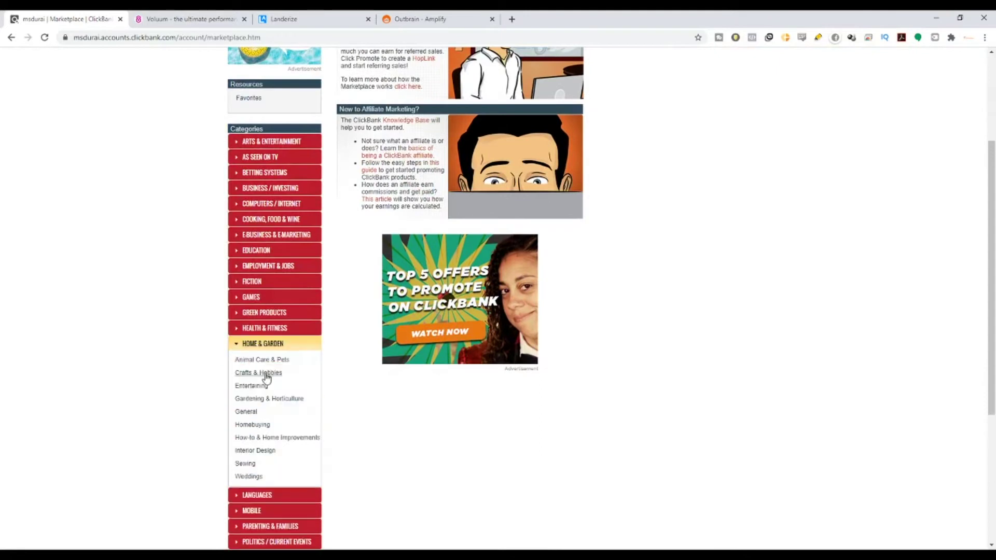
pyautogui.scroll(-1, 268, 377)
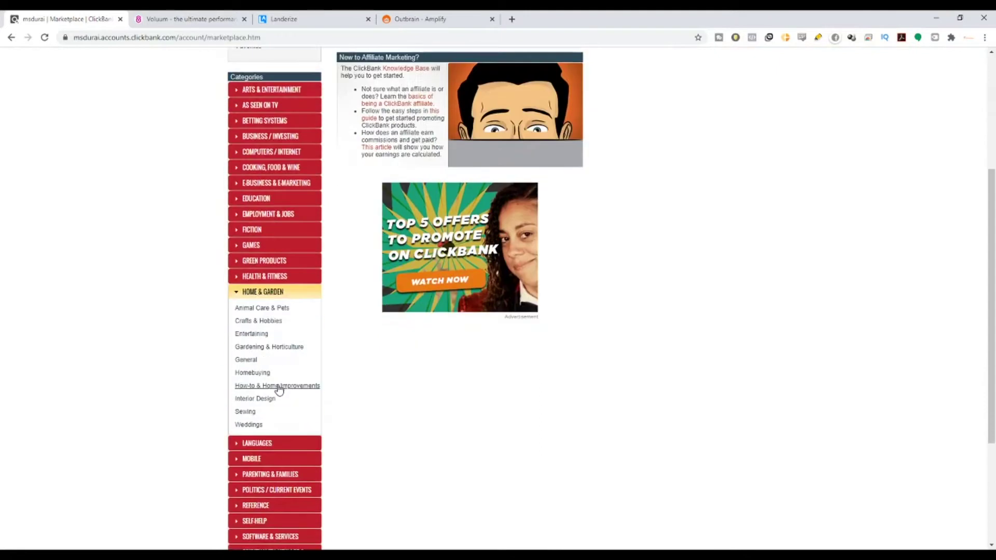
pyautogui.click(235, 294)
pyautogui.scroll(4, 235, 300)
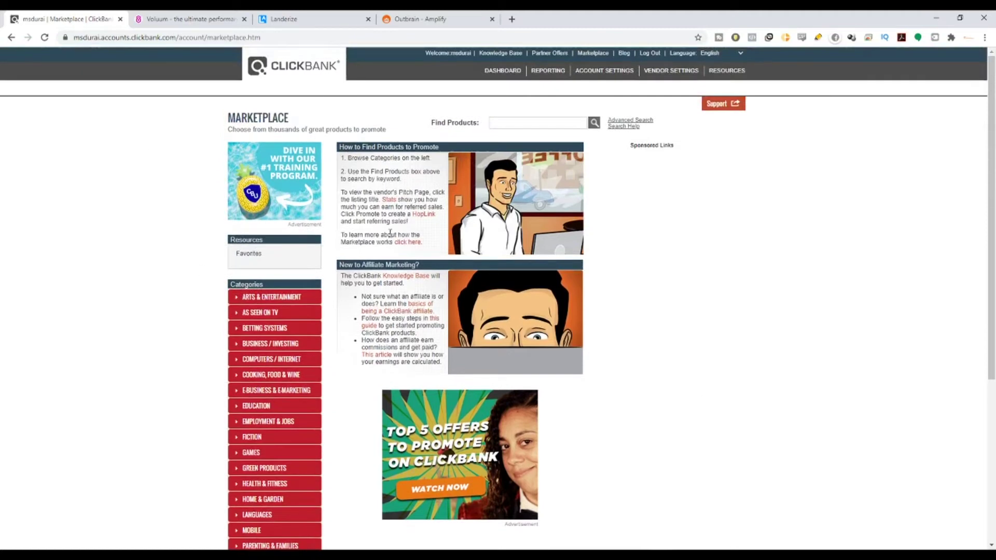
# Run a Marketplace product search without keywords and sort the results by Gravity.
pyautogui.moveTo(430, 123); pyautogui.dragTo(584, 121)
pyautogui.click(594, 124)
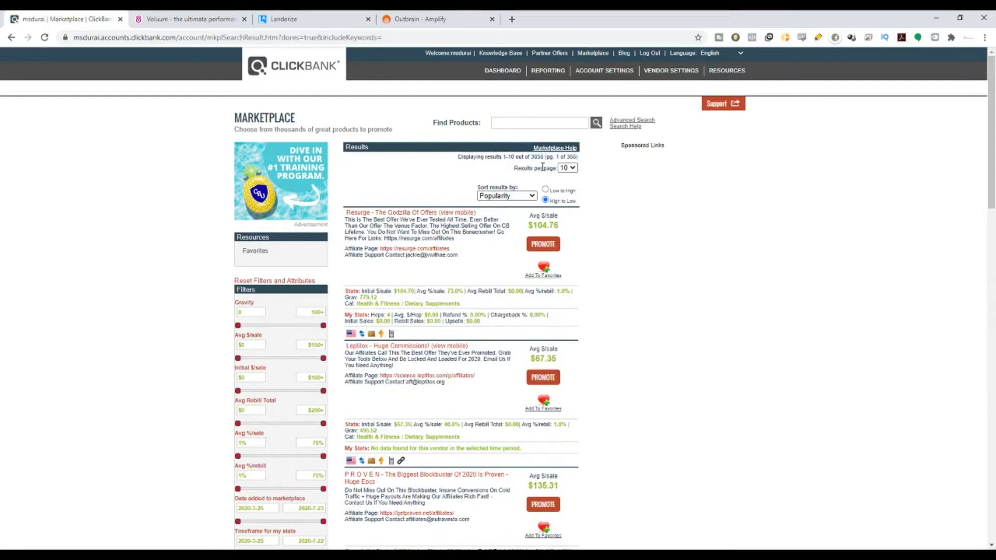
pyautogui.moveTo(531, 157); pyautogui.dragTo(543, 158)
pyautogui.click(525, 197)
pyautogui.click(512, 261)
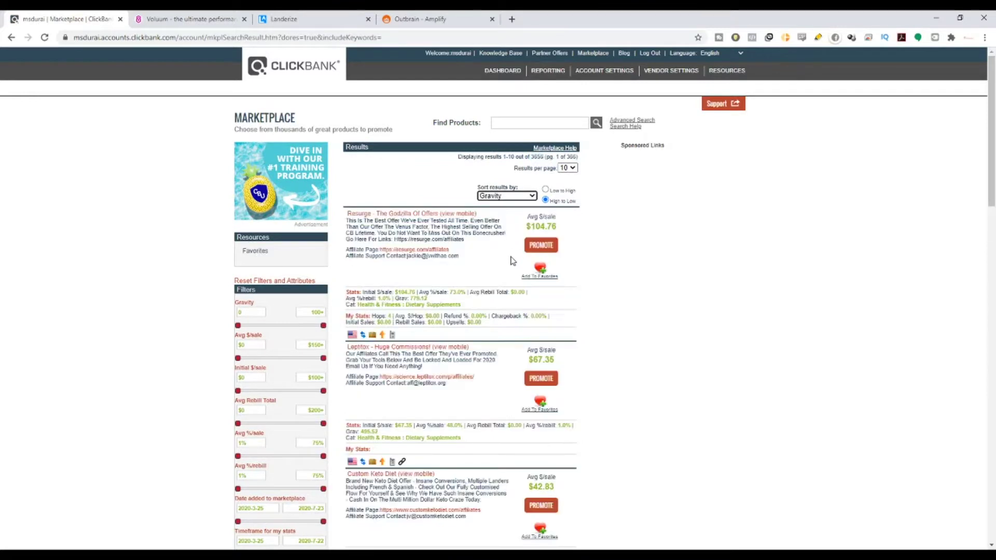
# Examine the highest-gravity offers on the first results page, down to the page navigation.
pyautogui.scroll(-2, 512, 261)
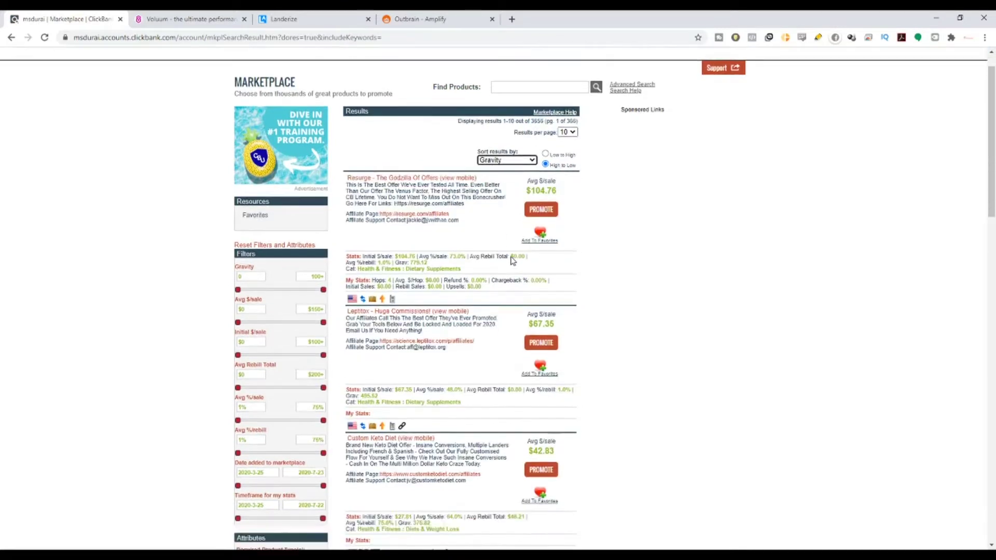
pyautogui.moveTo(411, 196); pyautogui.dragTo(407, 200)
pyautogui.click(444, 198)
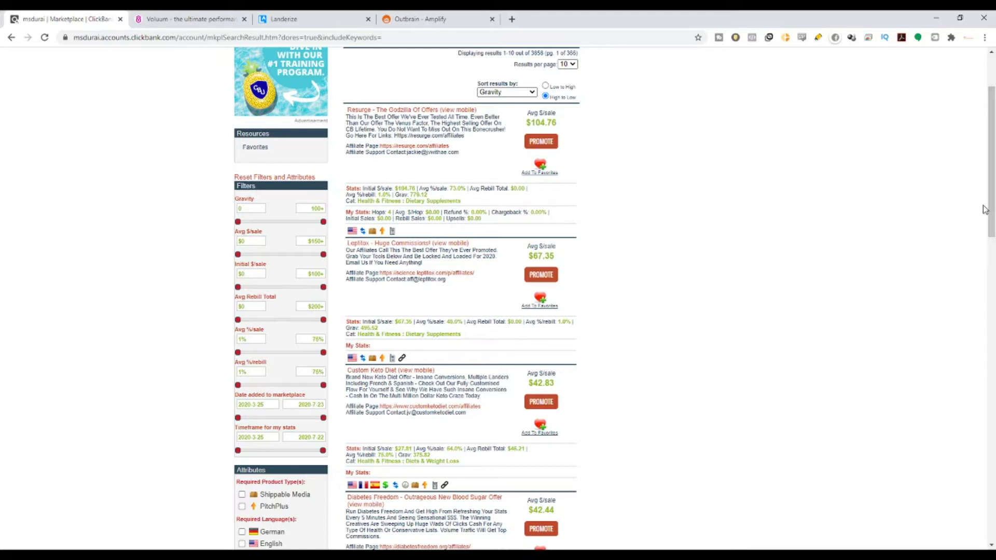
pyautogui.moveTo(994, 206); pyautogui.dragTo(983, 527)
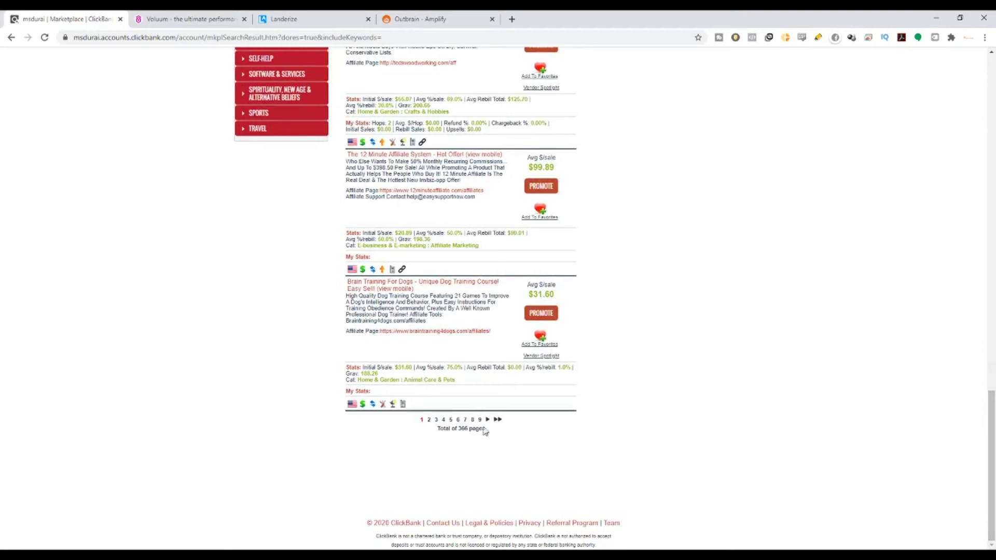
# Open page 3 of the gravity-sorted Marketplace results and look through its offers down to The Smoothie Diet.
pyautogui.click(436, 420)
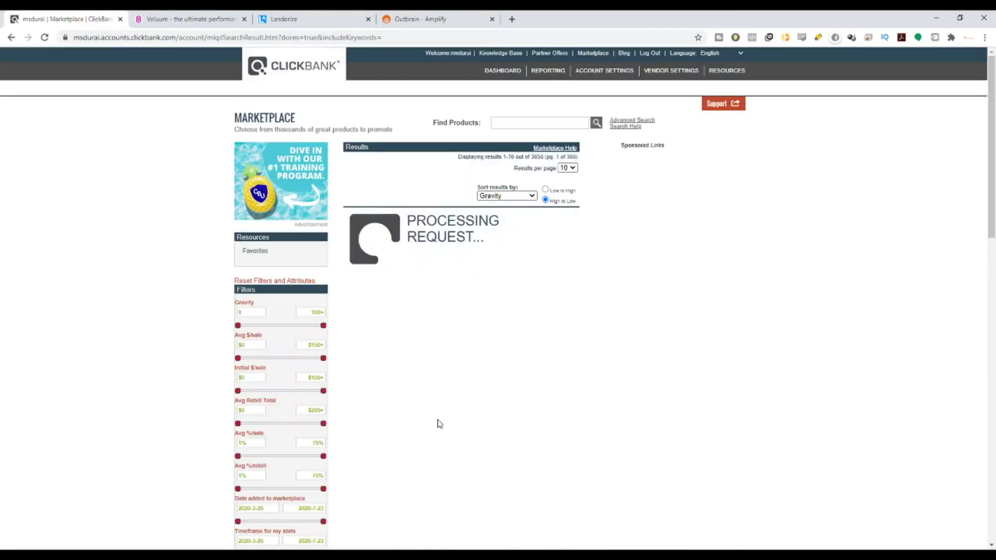
pyautogui.scroll(-5, 401, 263)
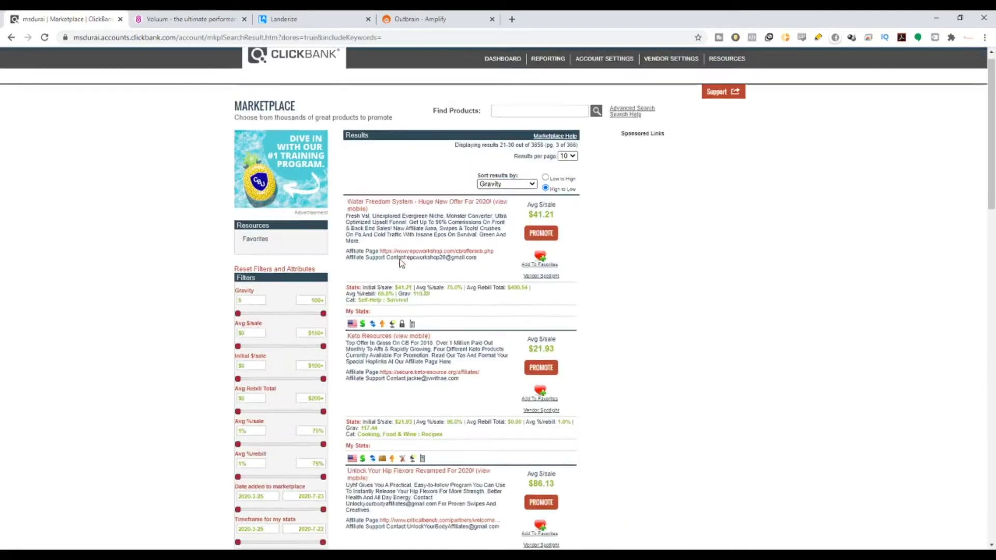
pyautogui.scroll(-5, 401, 263)
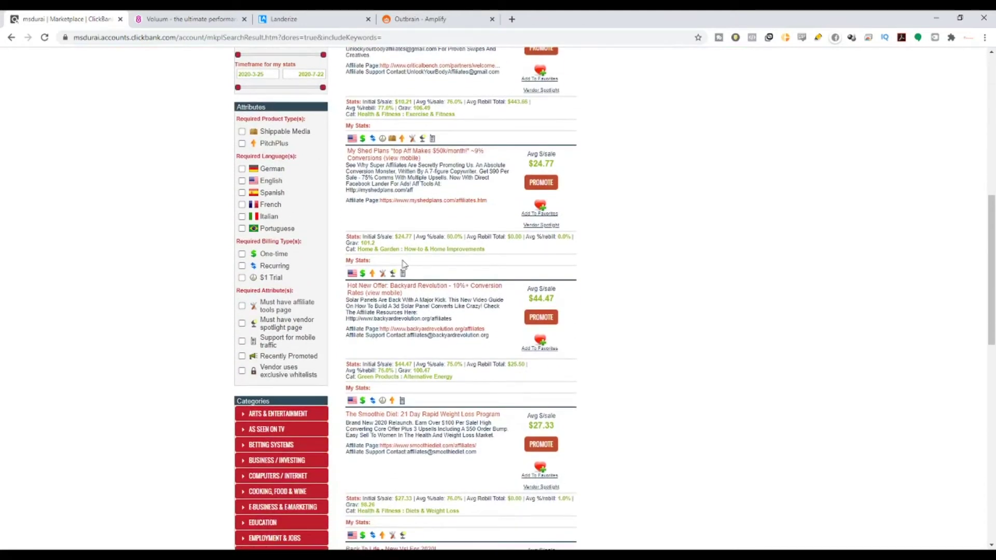
pyautogui.scroll(-2, 405, 264)
pyautogui.scroll(-1, 544, 314)
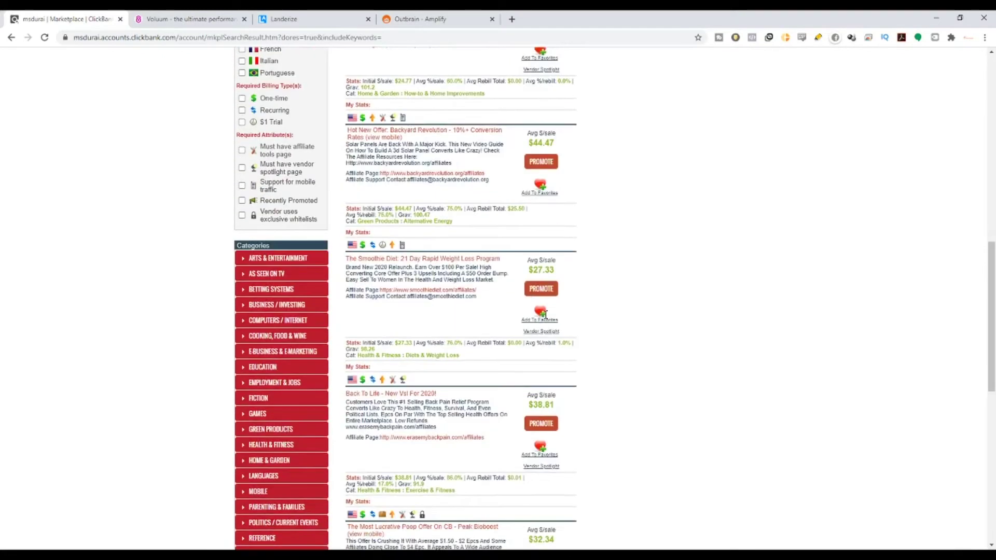
# Open The Smoothie Diet's sales page and its affiliate page in separate browser tabs.
pyautogui.click(462, 260)
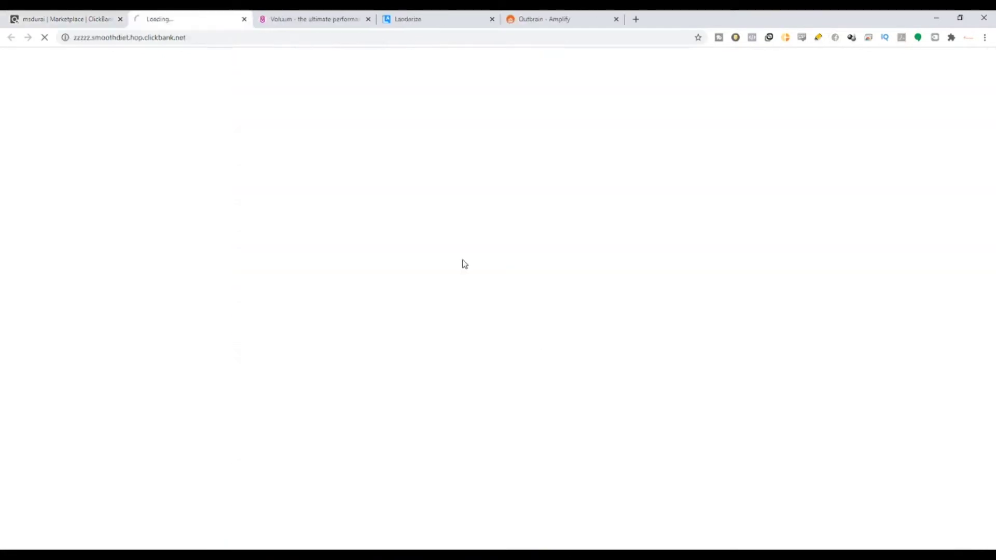
pyautogui.click(71, 14)
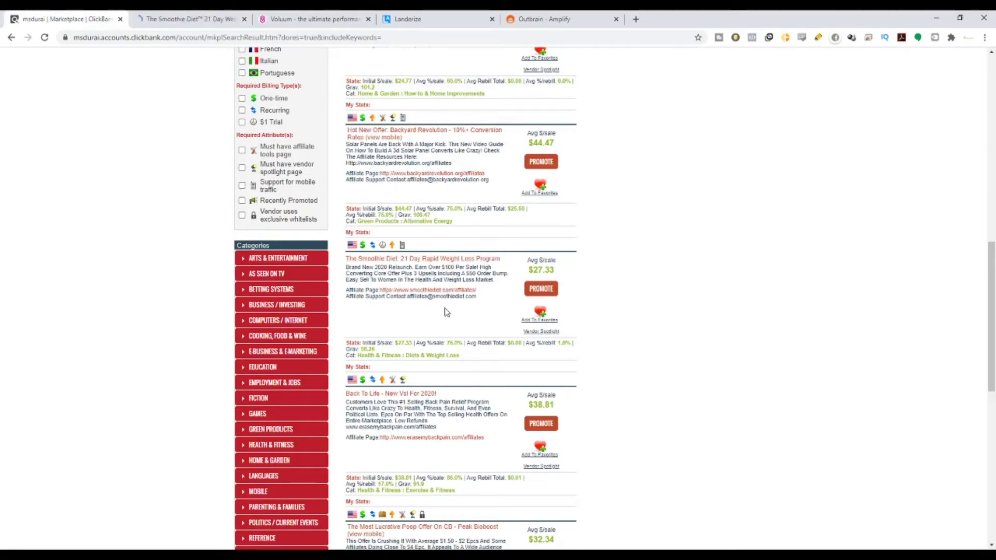
pyautogui.middleClick(446, 290)
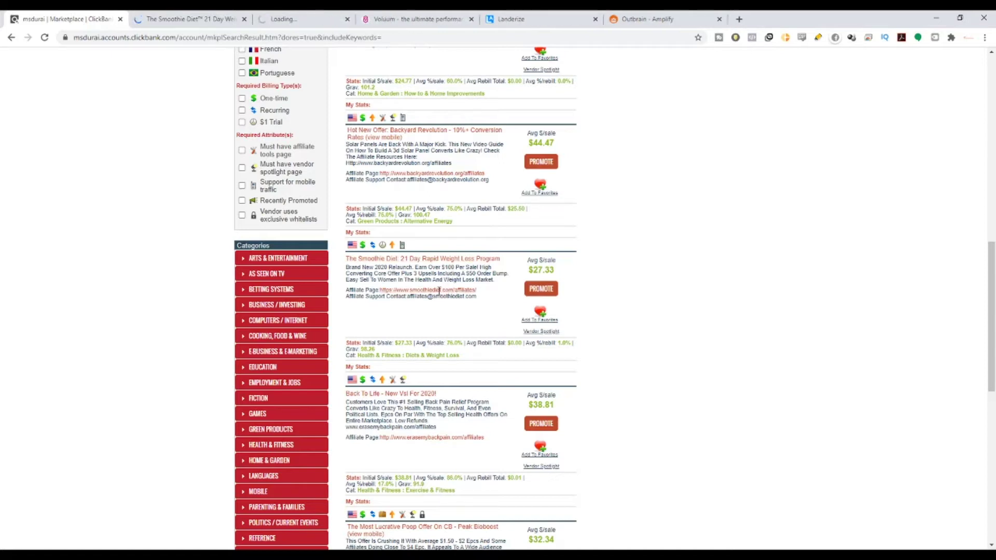
# Examine The Smoothie Diet's sales page from the intro video to the final order section, including the discounted price.
pyautogui.click(176, 14)
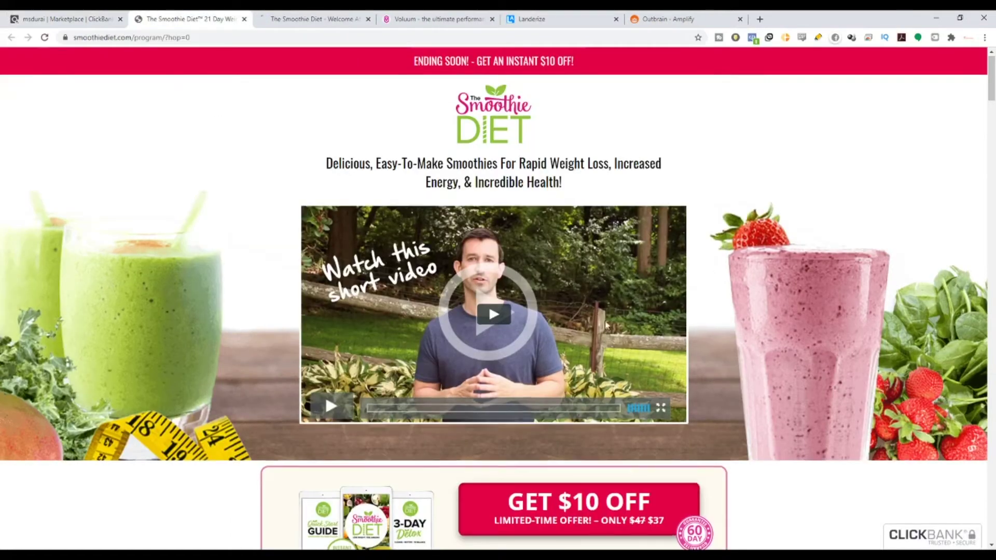
pyautogui.scroll(-5, 610, 330)
pyautogui.scroll(-20, 610, 330)
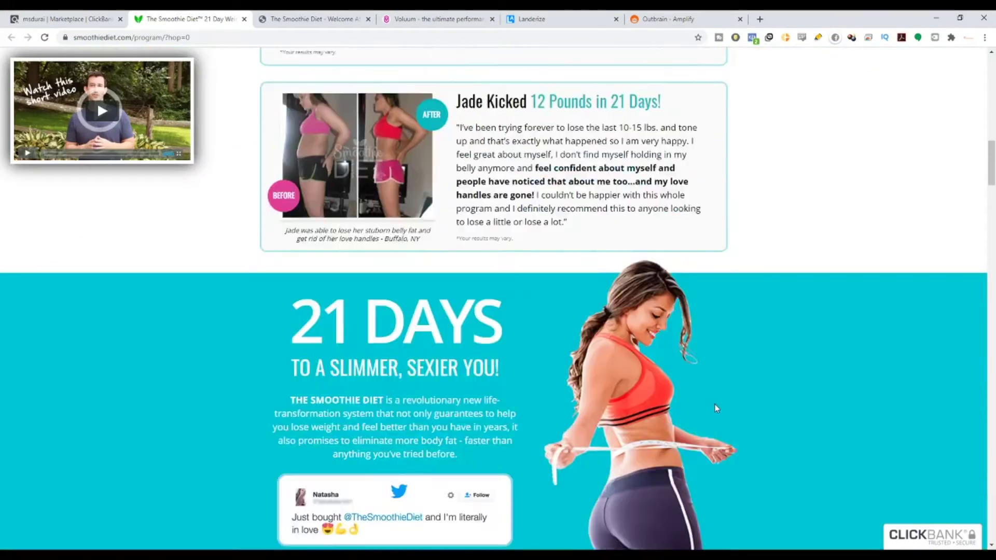
pyautogui.scroll(-20, 749, 397)
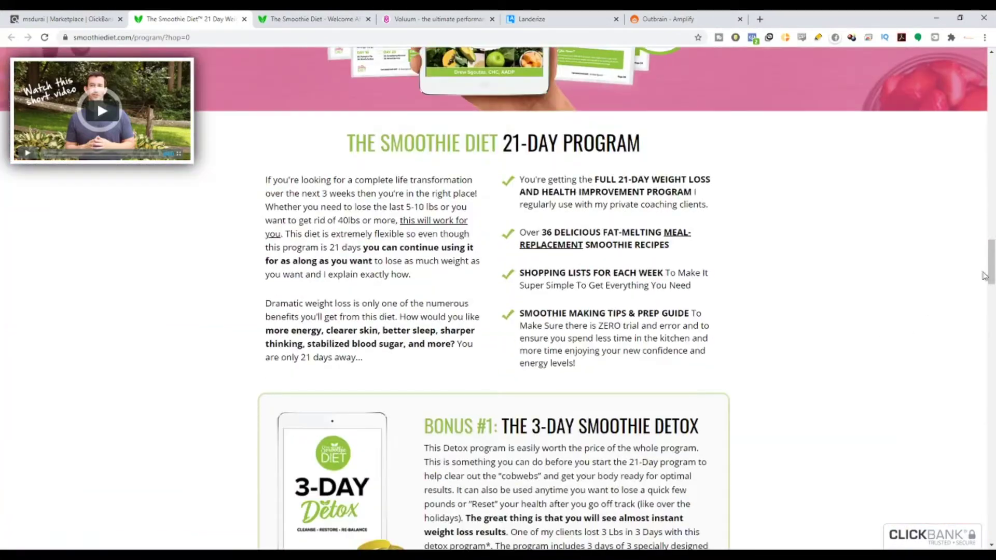
pyautogui.moveTo(993, 283); pyautogui.dragTo(991, 516)
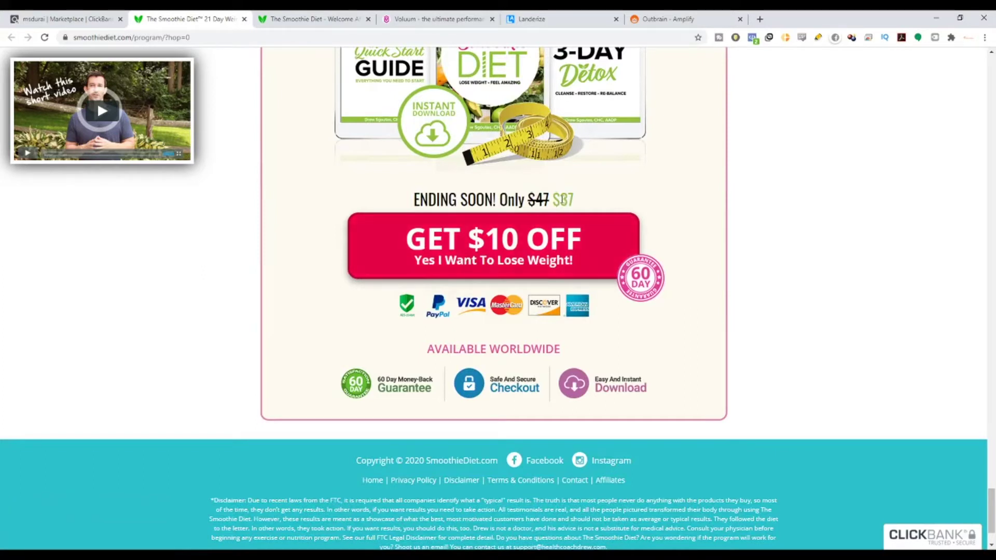
pyautogui.moveTo(552, 199); pyautogui.dragTo(573, 200)
pyautogui.scroll(2, 990, 513)
pyautogui.scroll(20, 492, 298)
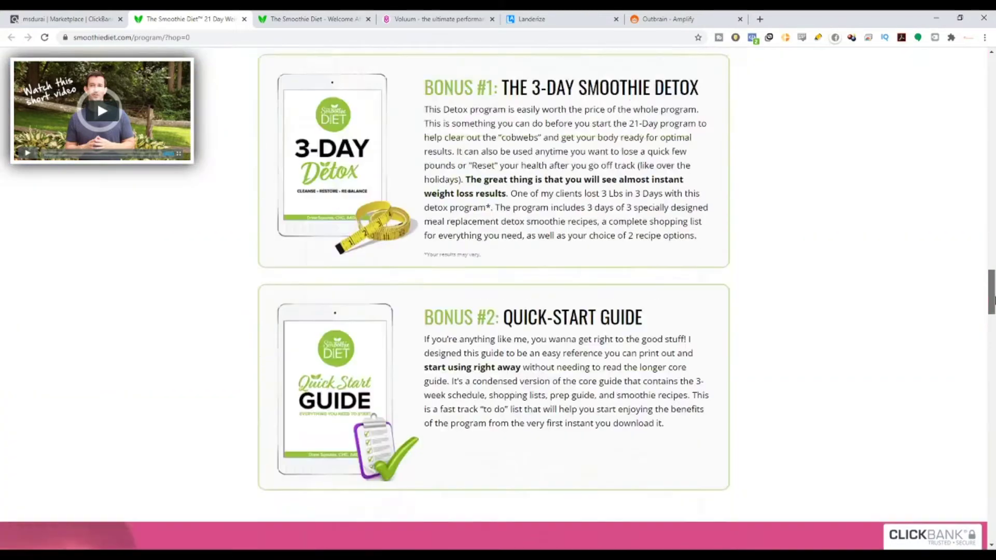
pyautogui.scroll(20, 888, 115)
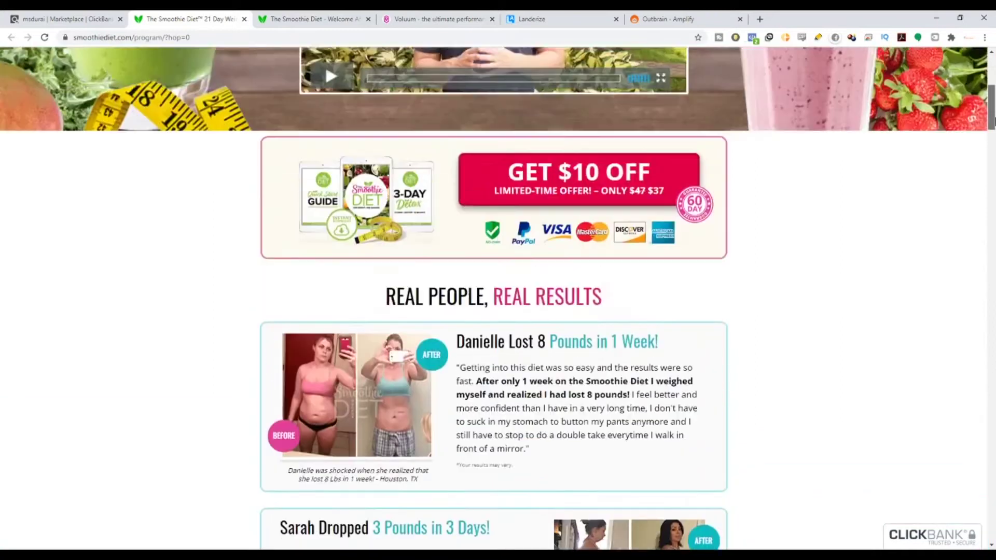
pyautogui.scroll(2, 698, 171)
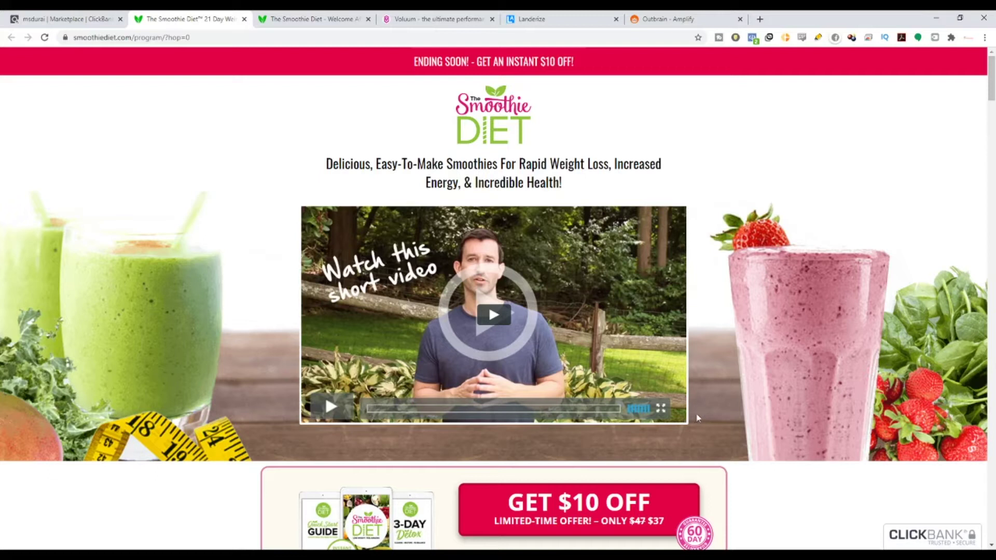
pyautogui.scroll(-3, 571, 176)
pyautogui.scroll(3, 512, 260)
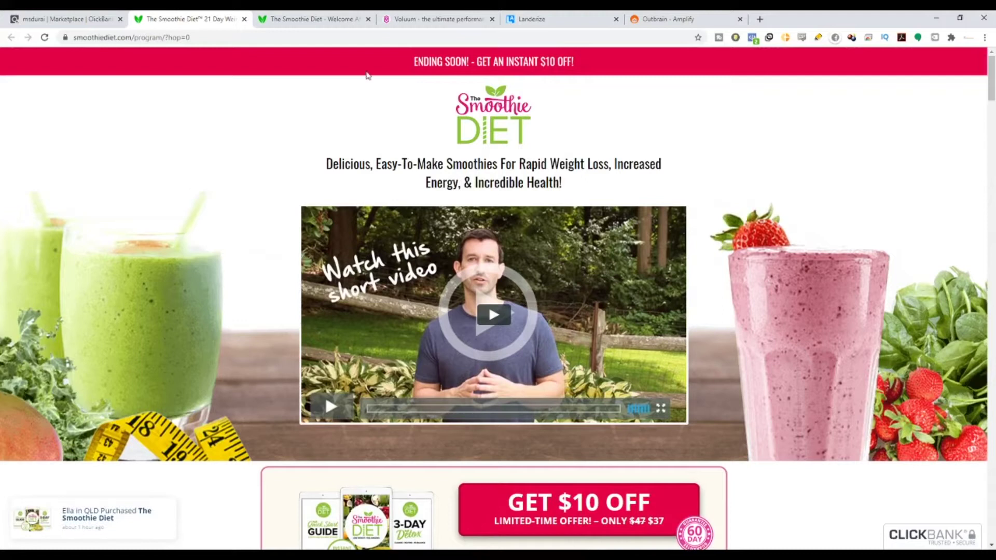
# Read The Smoothie Diet's affiliate welcome page, checking the commission offered and the affiliate terms of service.
pyautogui.click(320, 15)
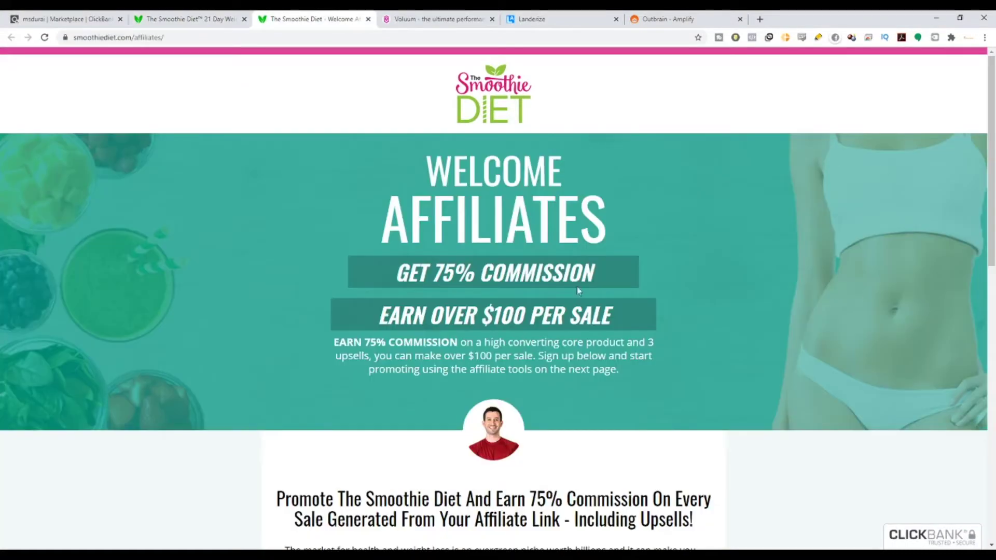
pyautogui.moveTo(406, 291); pyautogui.dragTo(640, 304)
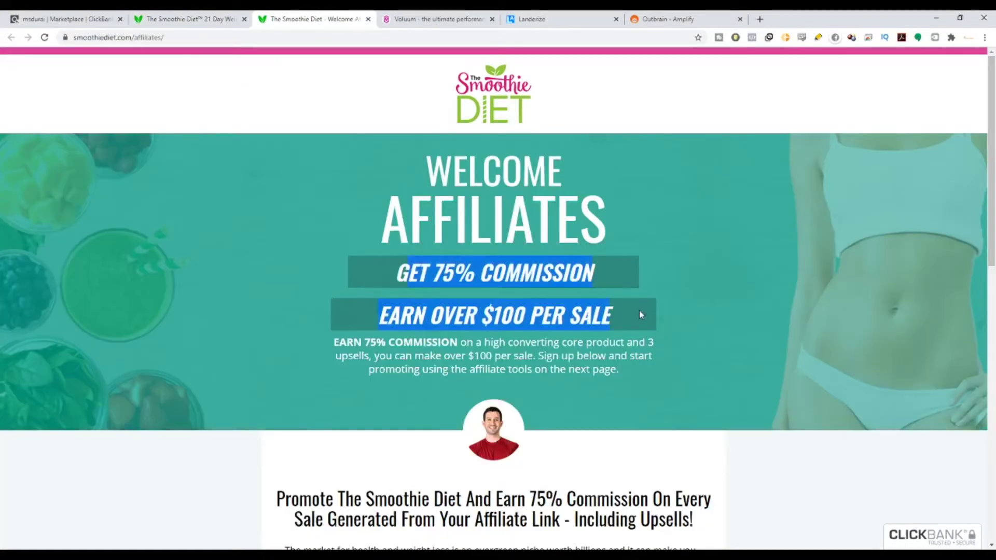
pyautogui.scroll(-7, 641, 314)
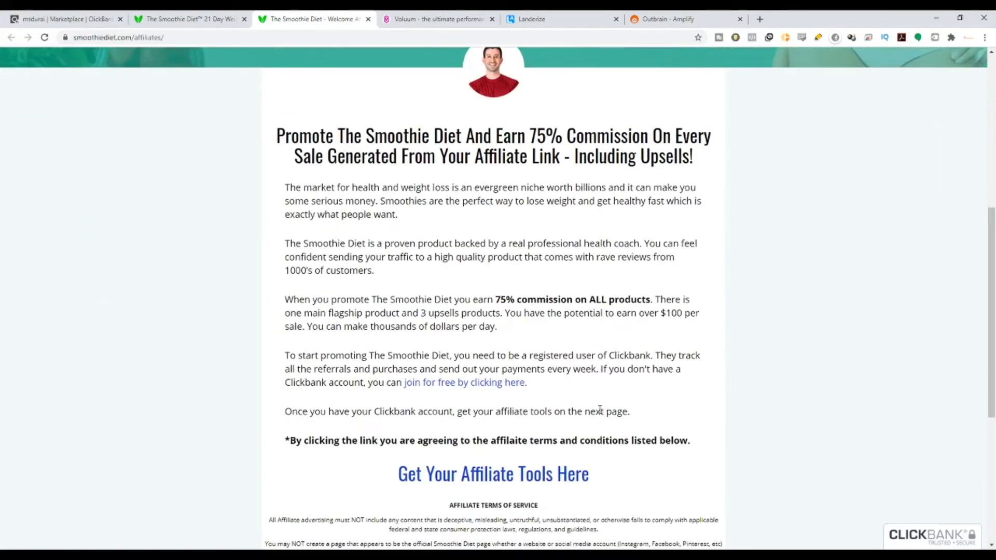
pyautogui.scroll(-4, 588, 399)
pyautogui.scroll(2, 576, 378)
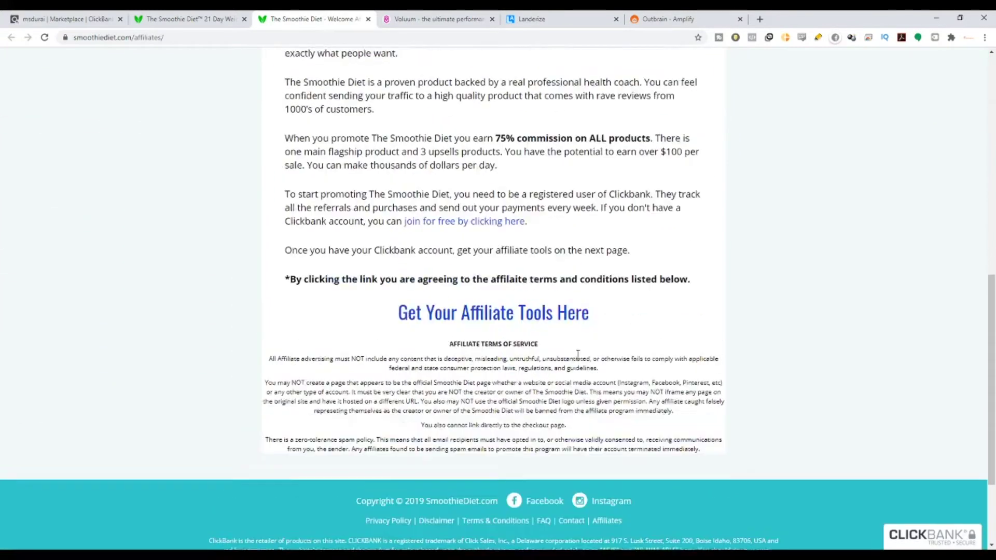
pyautogui.moveTo(494, 196); pyautogui.dragTo(648, 201)
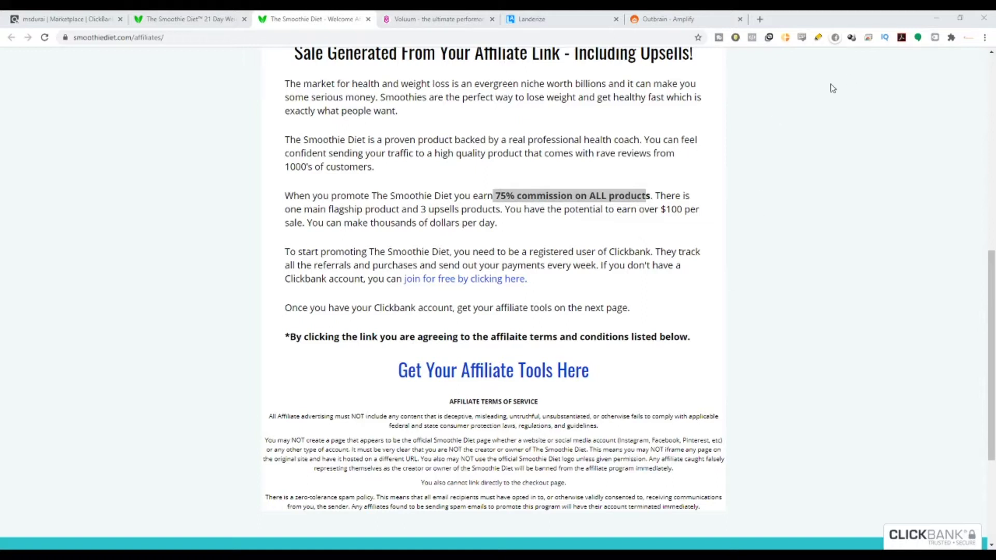
pyautogui.scroll(-4, 649, 222)
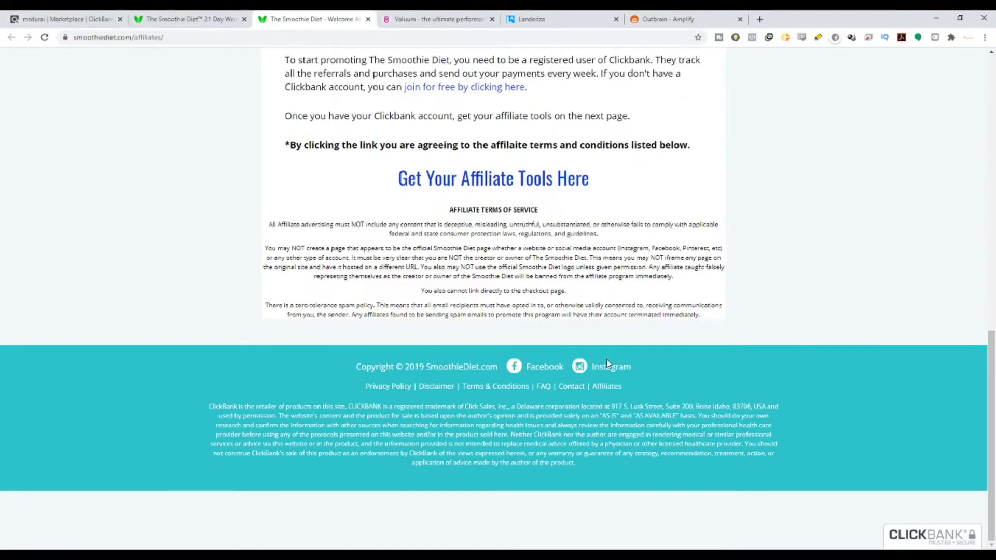
pyautogui.scroll(2, 383, 245)
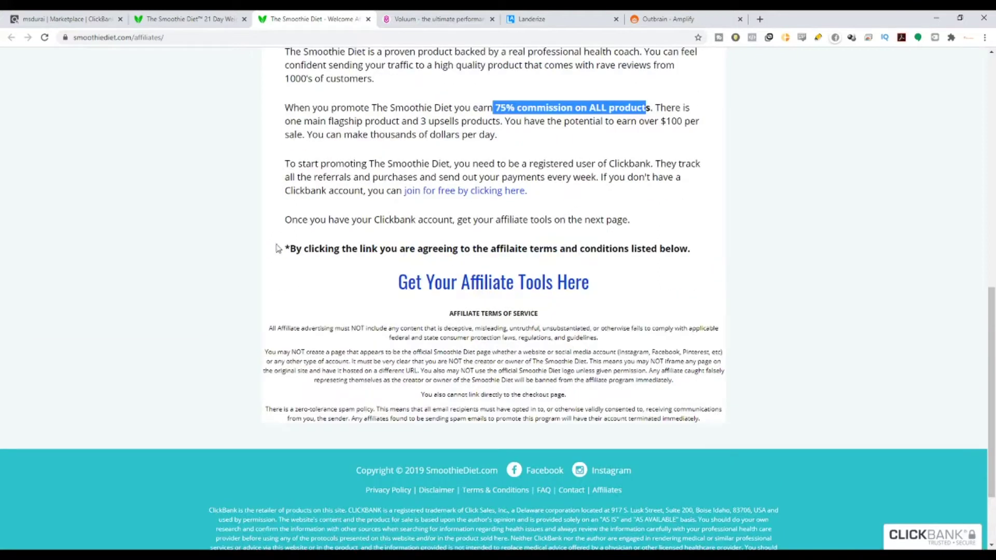
# Open the affiliate tools page and examine the funnel commissions, working promotion methods, demographic data and presell articles.
pyautogui.click(488, 284)
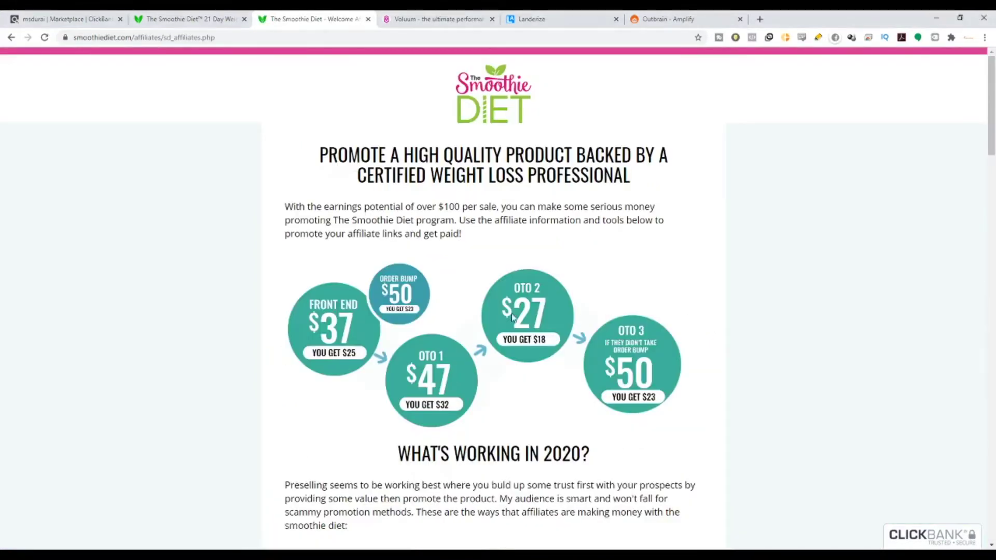
pyautogui.scroll(-1, 450, 310)
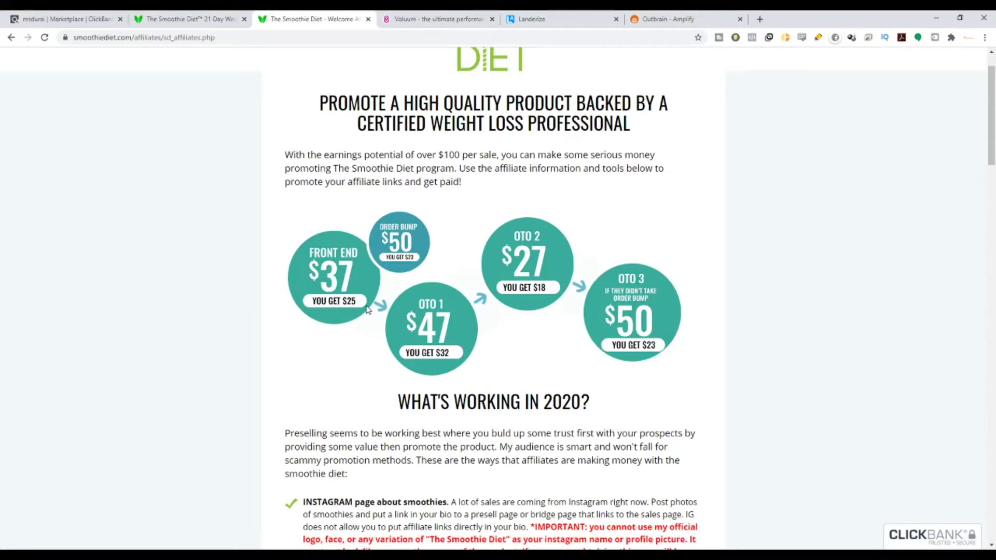
pyautogui.scroll(-1, 507, 450)
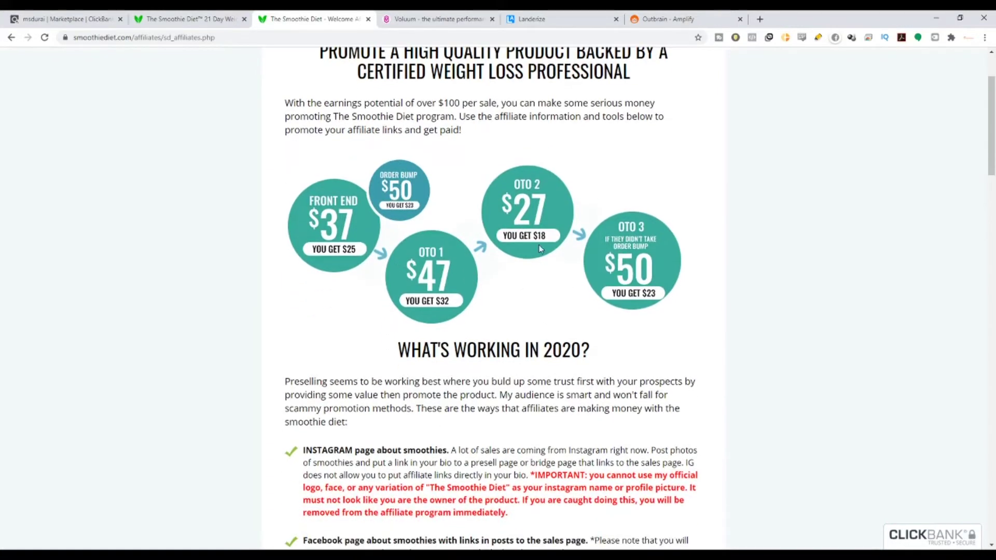
pyautogui.scroll(-3, 628, 336)
pyautogui.scroll(-10, 629, 335)
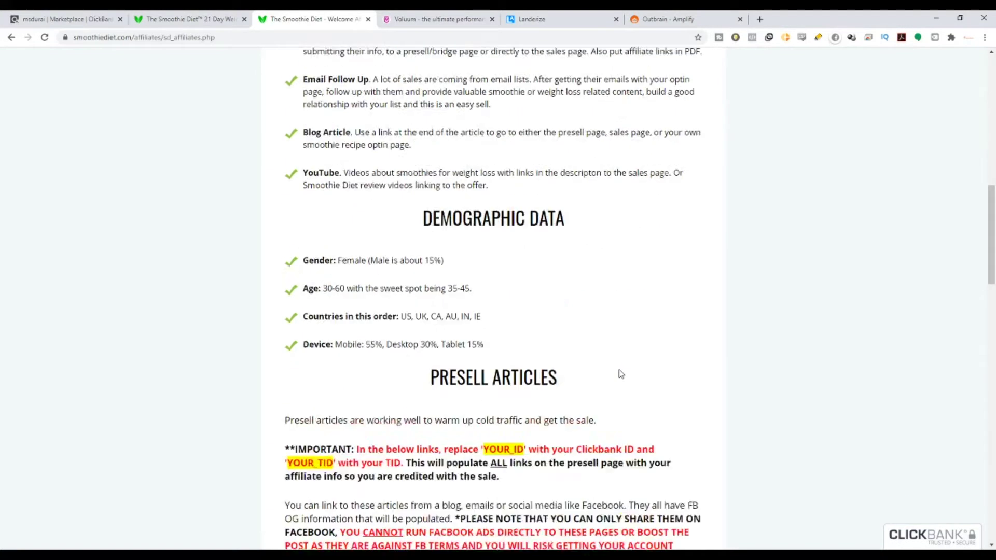
pyautogui.scroll(-8, 621, 373)
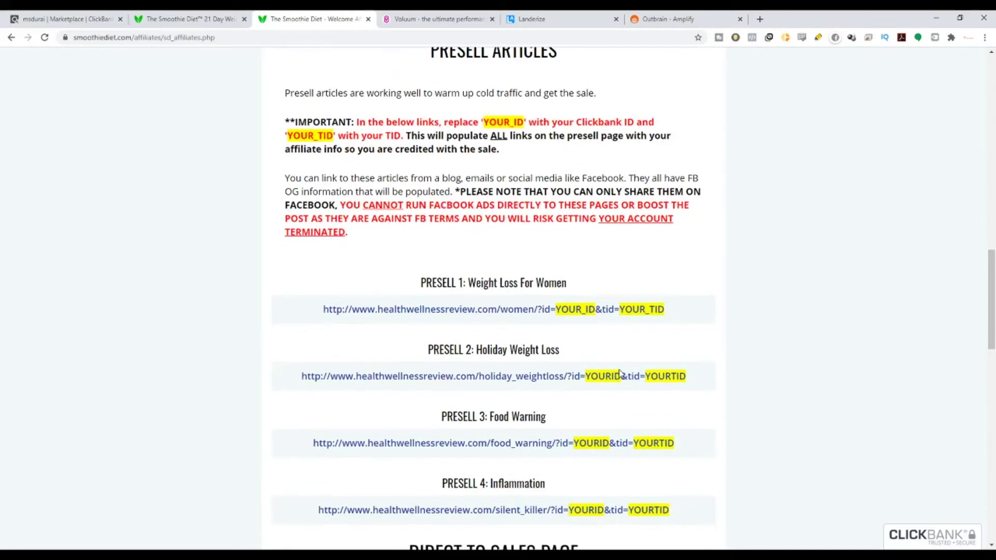
# Review the promotional videos and download sections of the affiliate tools page, and download the Presell Emails swipe file.
pyautogui.moveTo(993, 317); pyautogui.dragTo(991, 452)
pyautogui.scroll(-2, 828, 414)
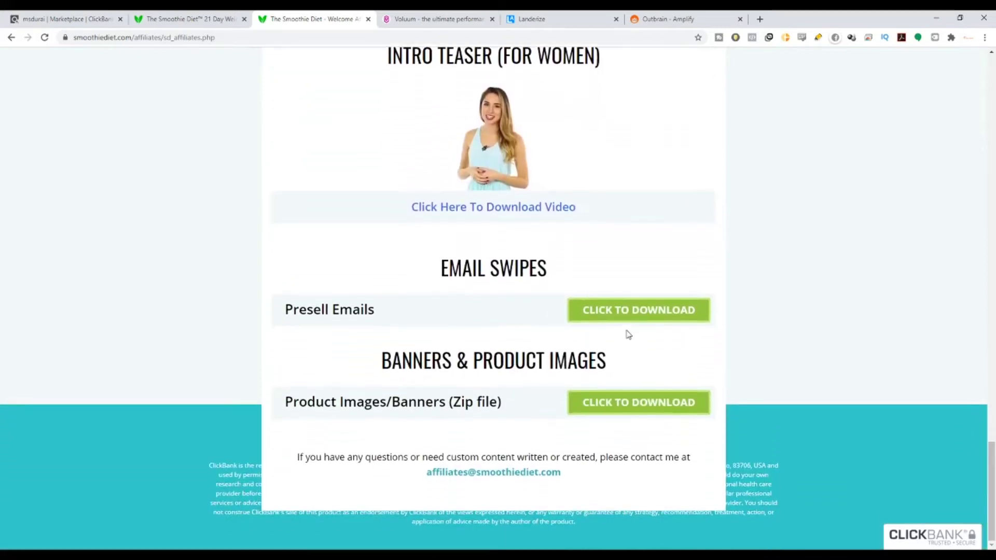
pyautogui.moveTo(265, 309); pyautogui.dragTo(408, 331)
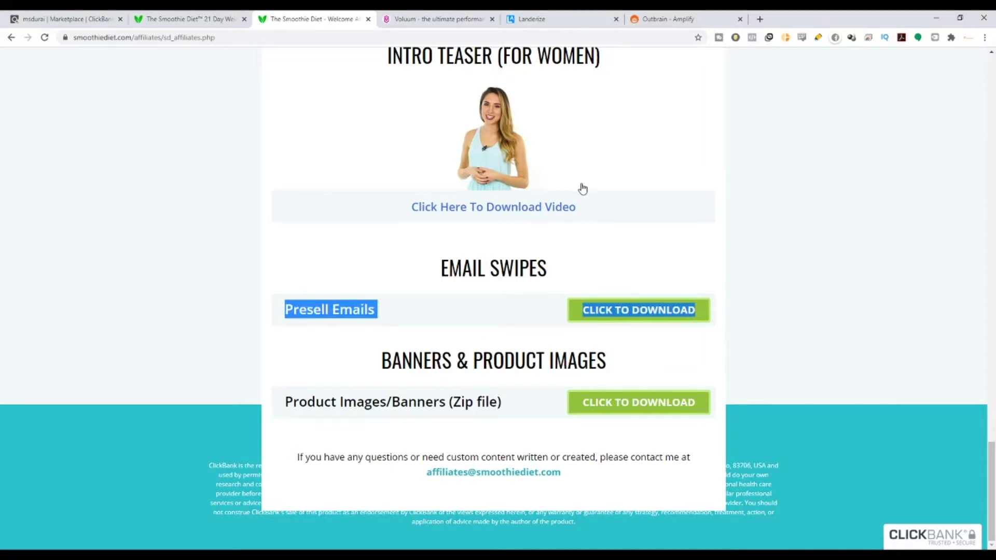
pyautogui.scroll(5, 591, 190)
pyautogui.scroll(10, 598, 187)
pyautogui.scroll(-15, 597, 188)
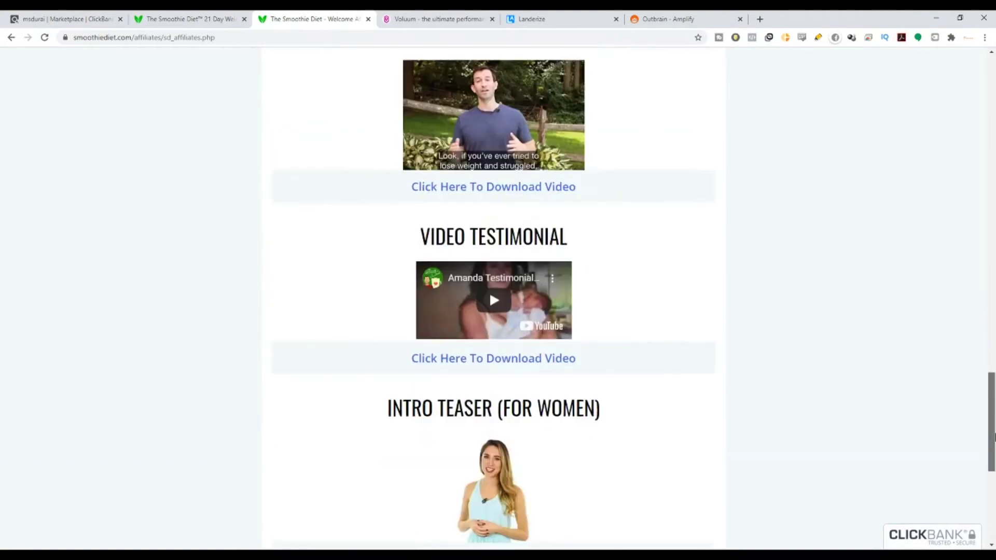
pyautogui.scroll(-1, 620, 333)
pyautogui.click(621, 311)
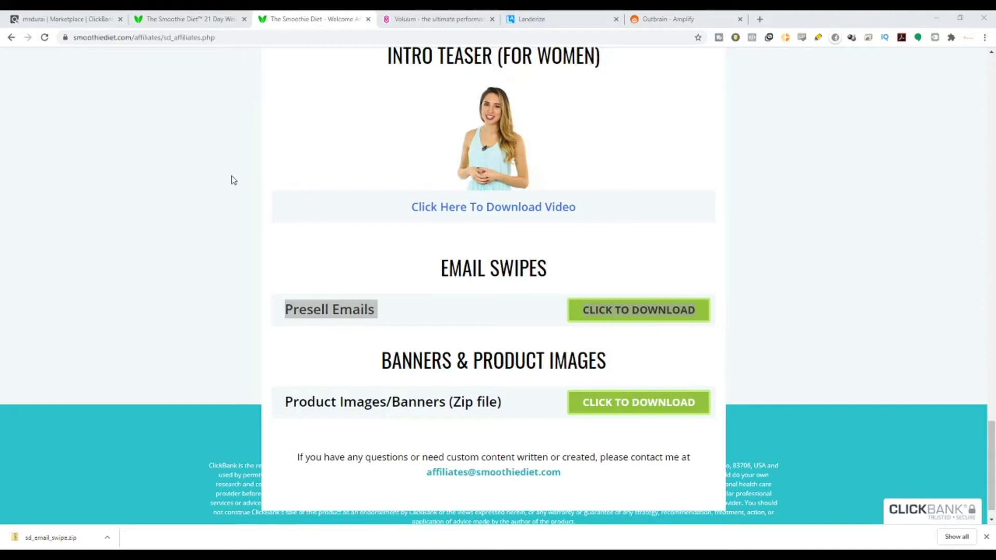
pyautogui.click(262, 117)
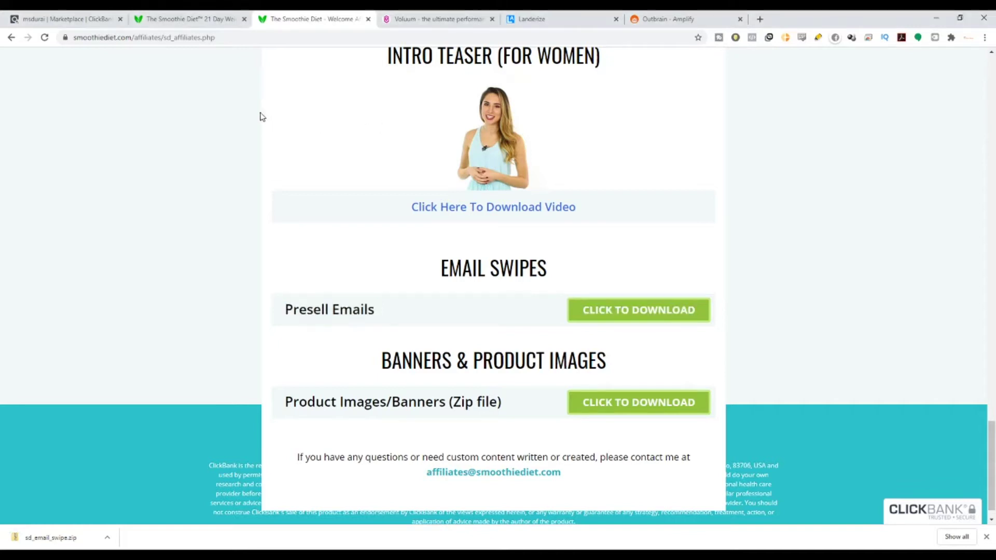
# Return briefly to the Smoothie Diet listing in the ClickBank Marketplace, switch to Voluum and open its Offers list.
pyautogui.click(85, 17)
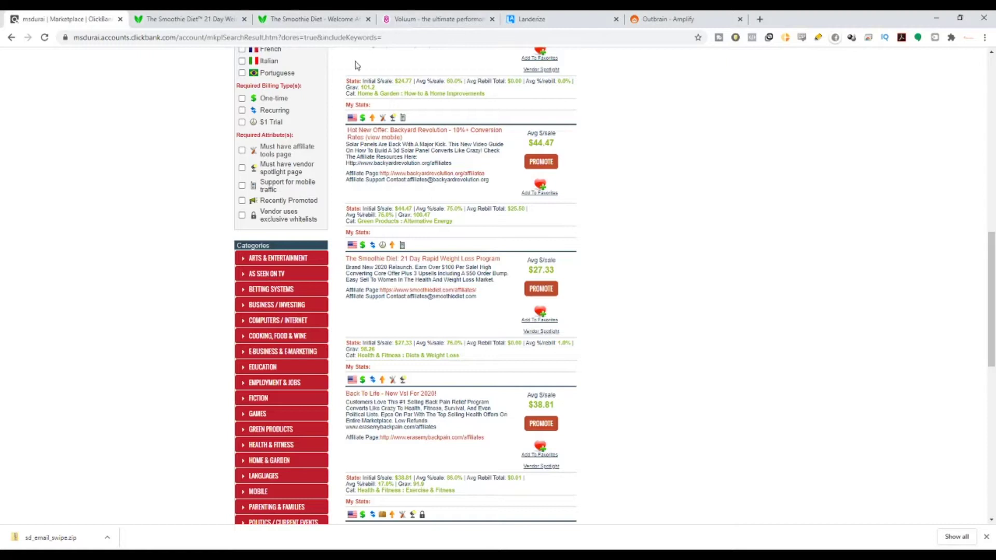
pyautogui.click(458, 16)
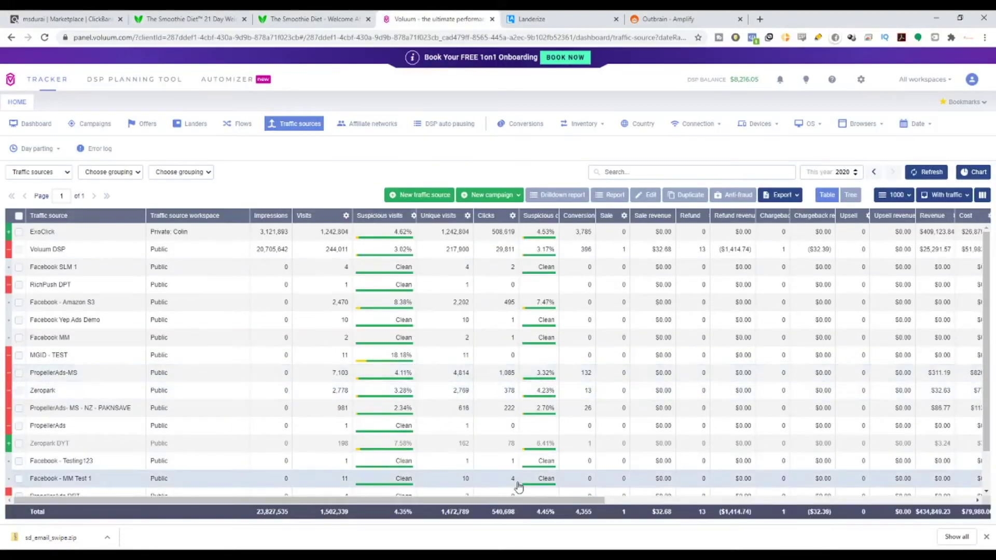
pyautogui.click(154, 126)
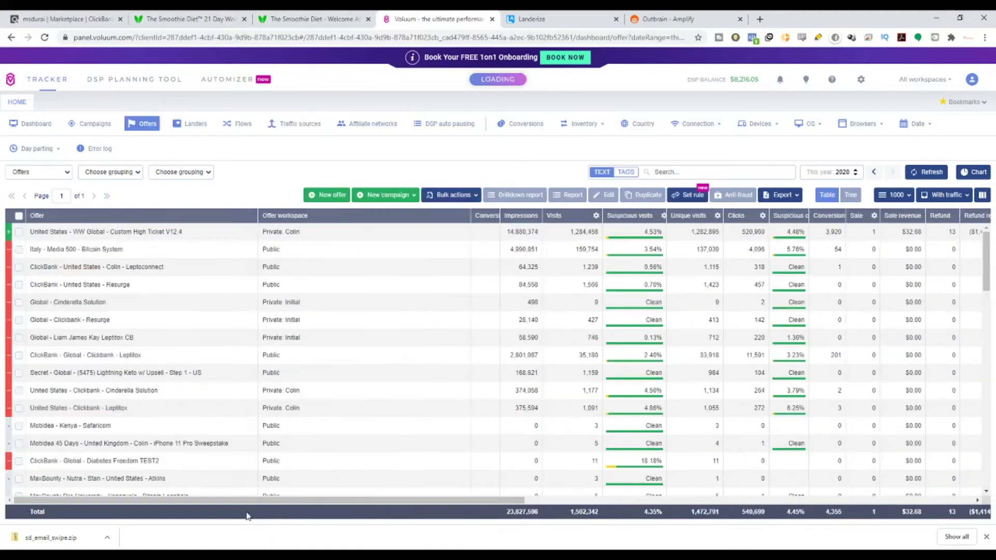
# Start a new offer in the Public workspace with ClickBank as the affiliate network and open the country tag choices.
pyautogui.click(339, 200)
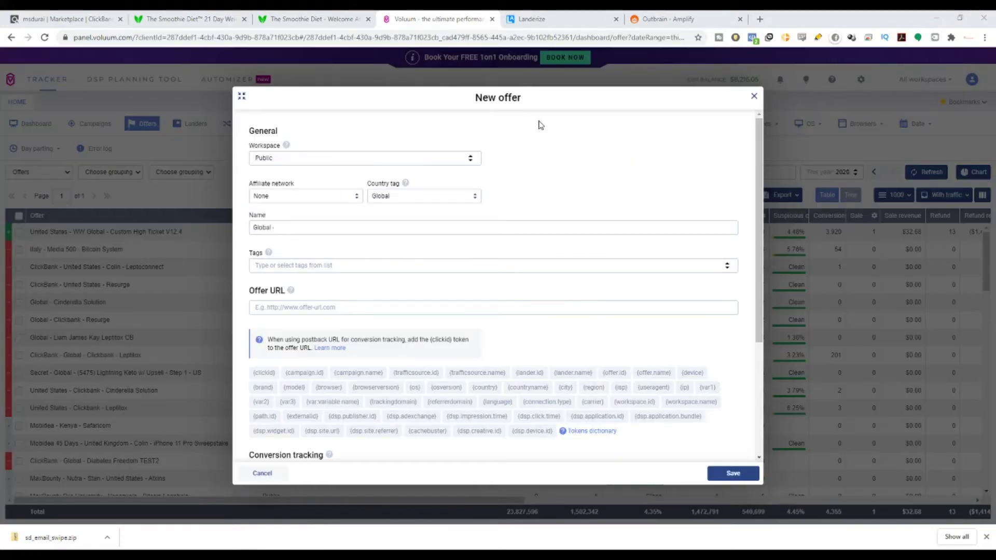
pyautogui.click(325, 129)
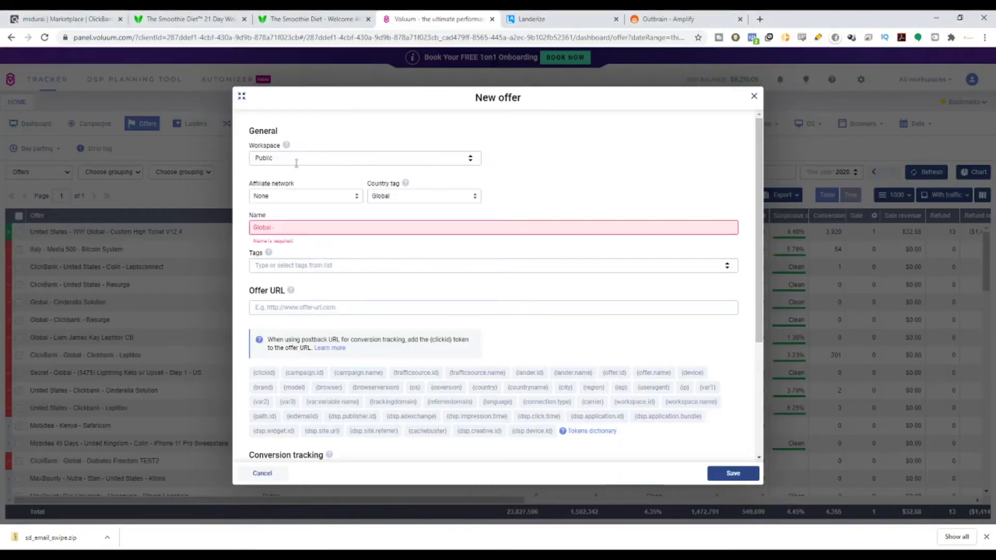
pyautogui.click(293, 201)
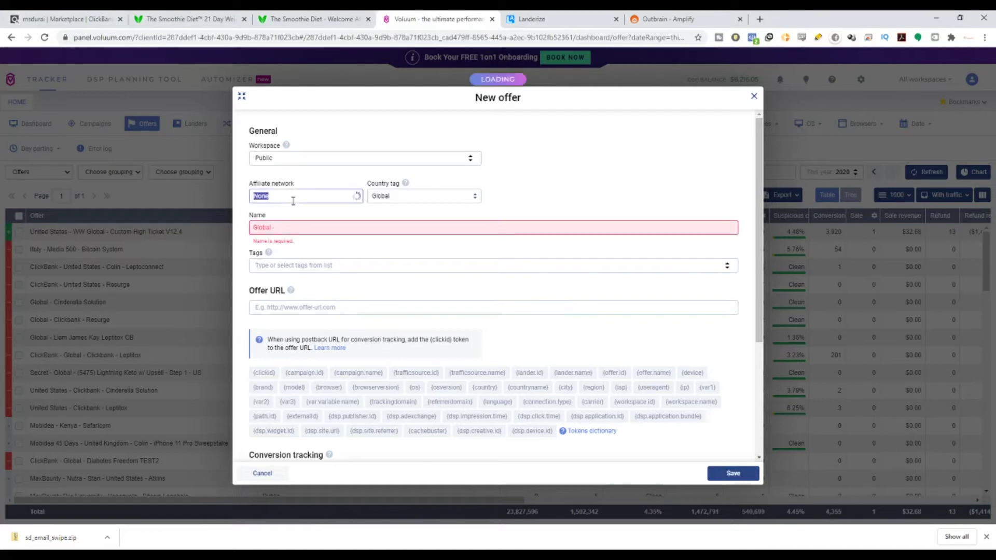
pyautogui.write('Click')
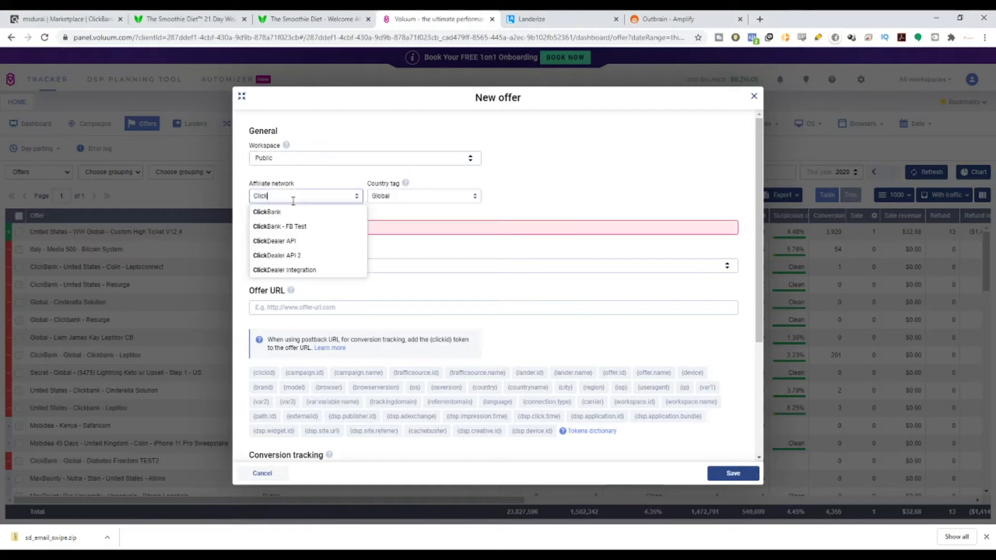
pyautogui.click(287, 212)
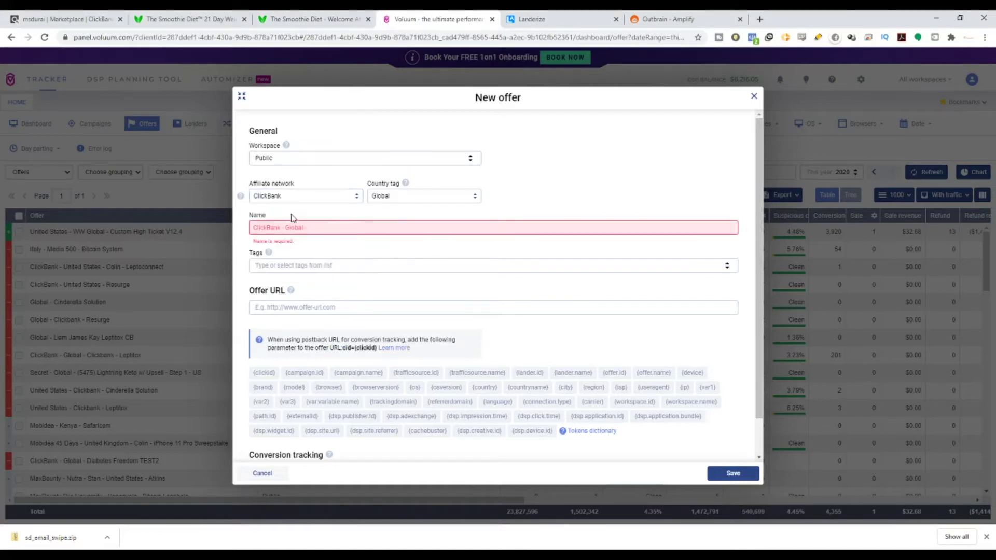
pyautogui.click(405, 197)
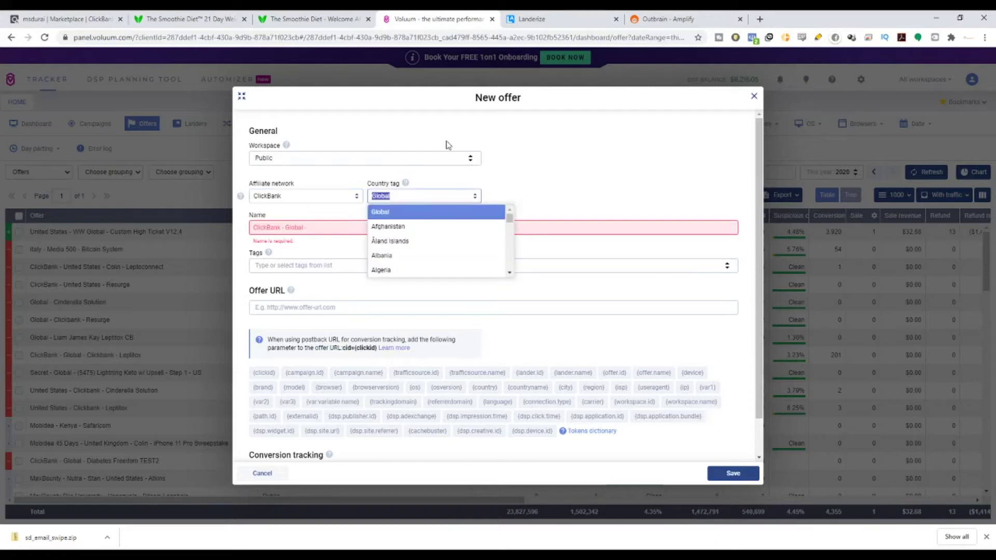
pyautogui.moveTo(286, 145)
pyautogui.moveTo(371, 184); pyautogui.dragTo(397, 184)
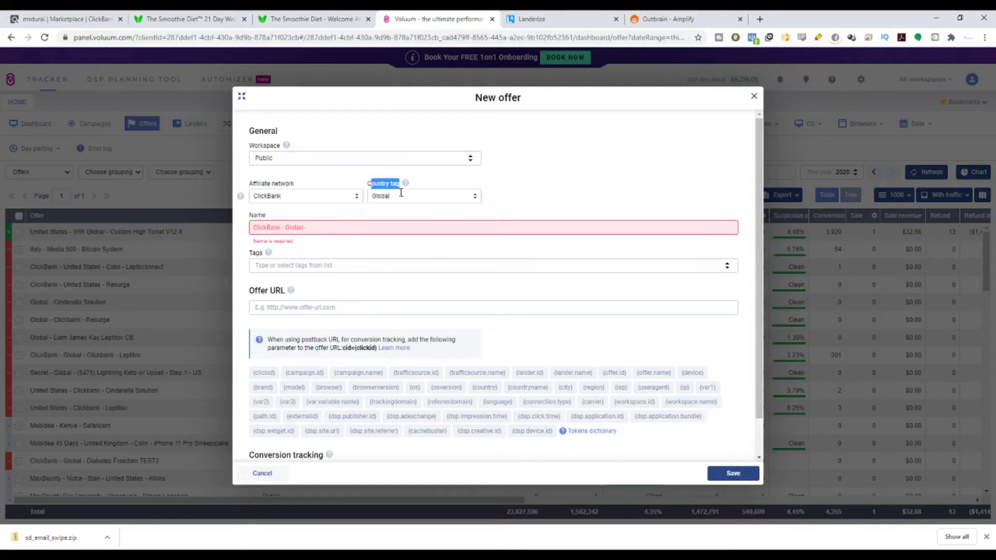
pyautogui.click(402, 196)
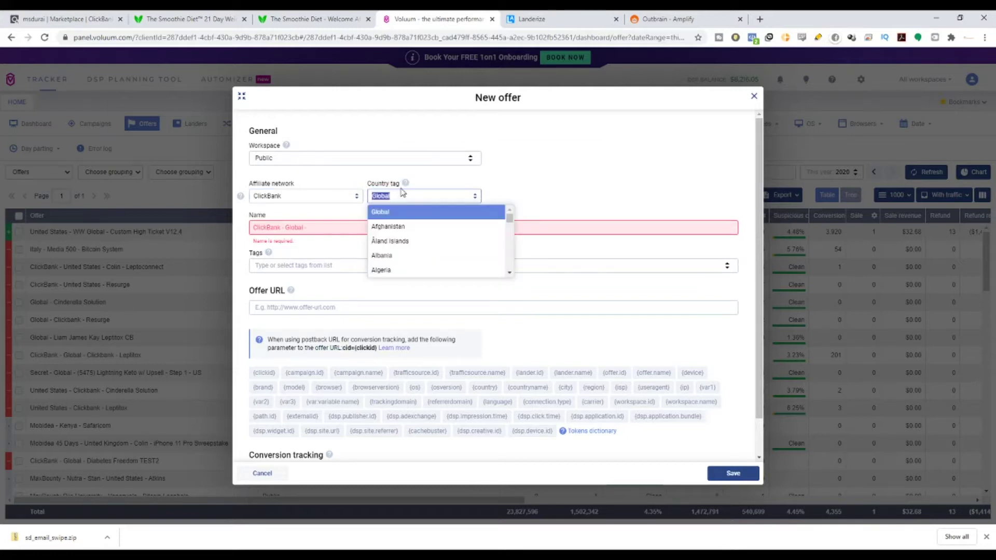
# Switch to The Smoothie Diet's affiliate tools page and check the recommended country order in its demographic data.
pyautogui.click(315, 18)
pyautogui.scroll(-1, 511, 293)
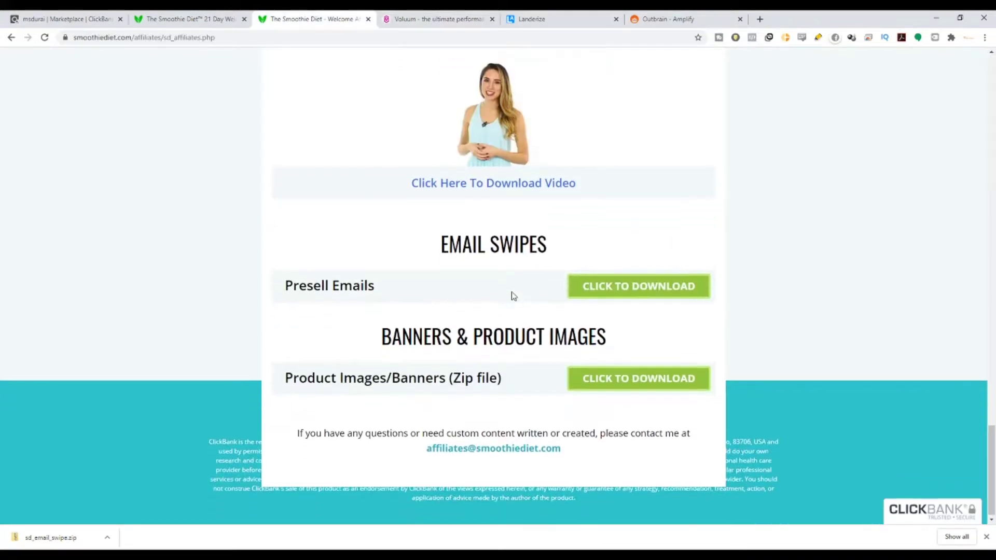
pyautogui.scroll(15, 533, 356)
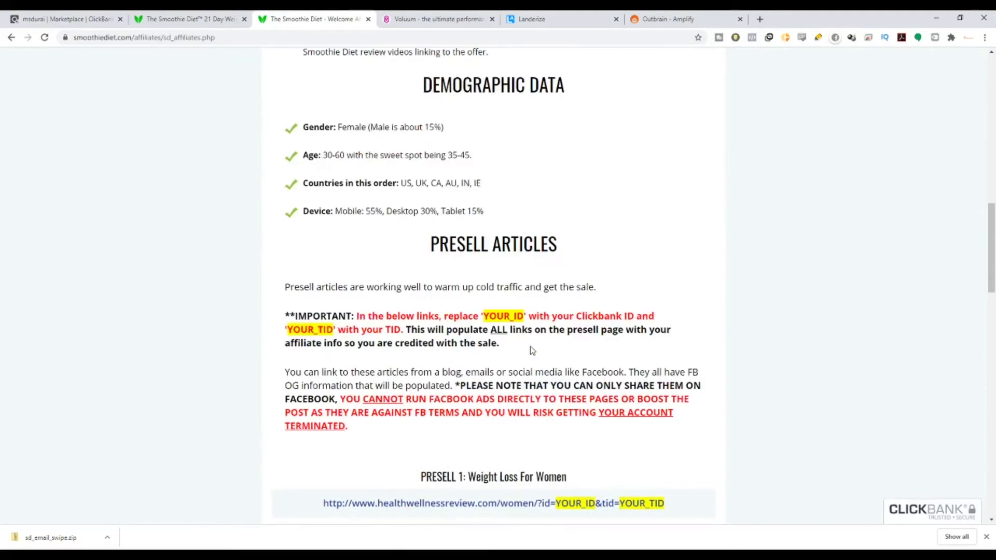
pyautogui.scroll(1, 524, 307)
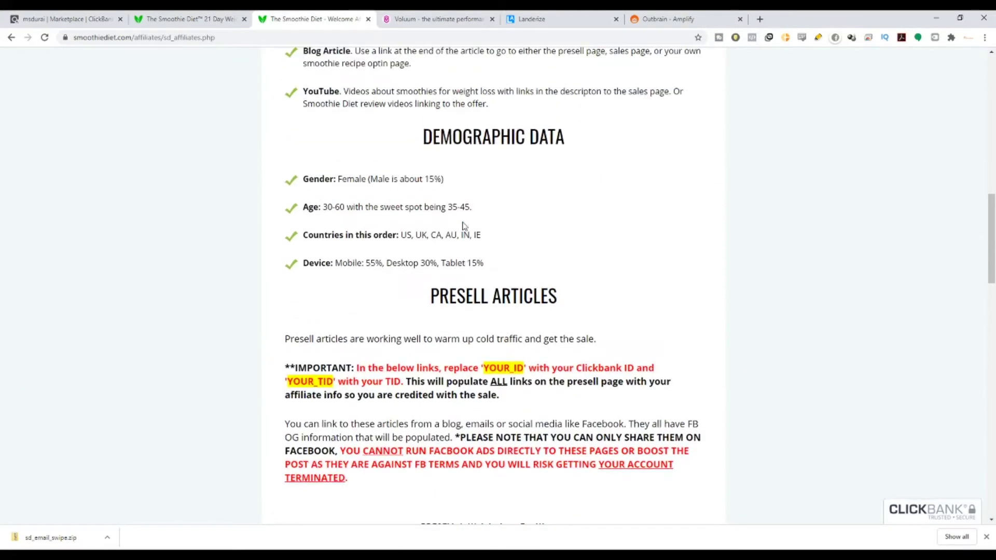
pyautogui.moveTo(335, 236); pyautogui.dragTo(400, 234)
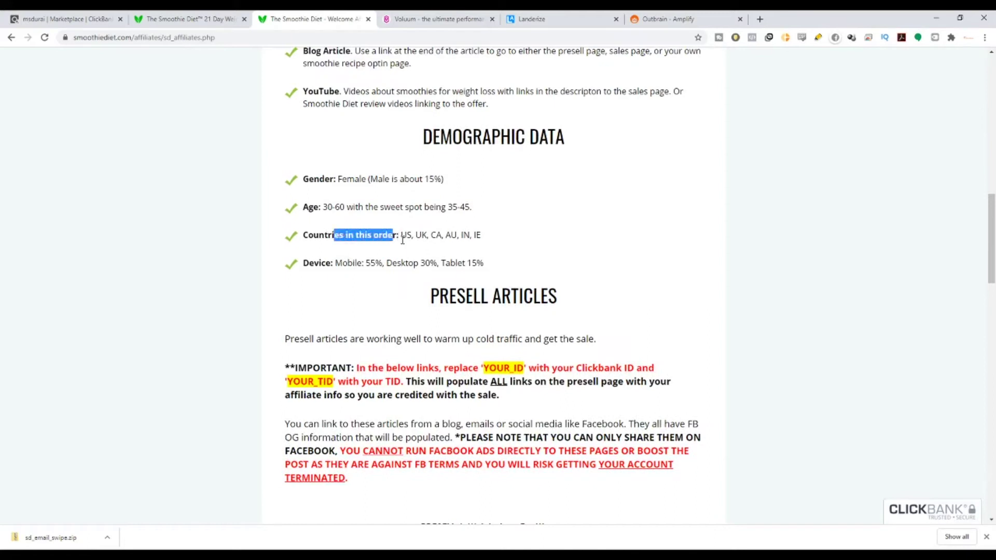
pyautogui.click(351, 237)
pyautogui.moveTo(326, 236); pyautogui.dragTo(446, 265)
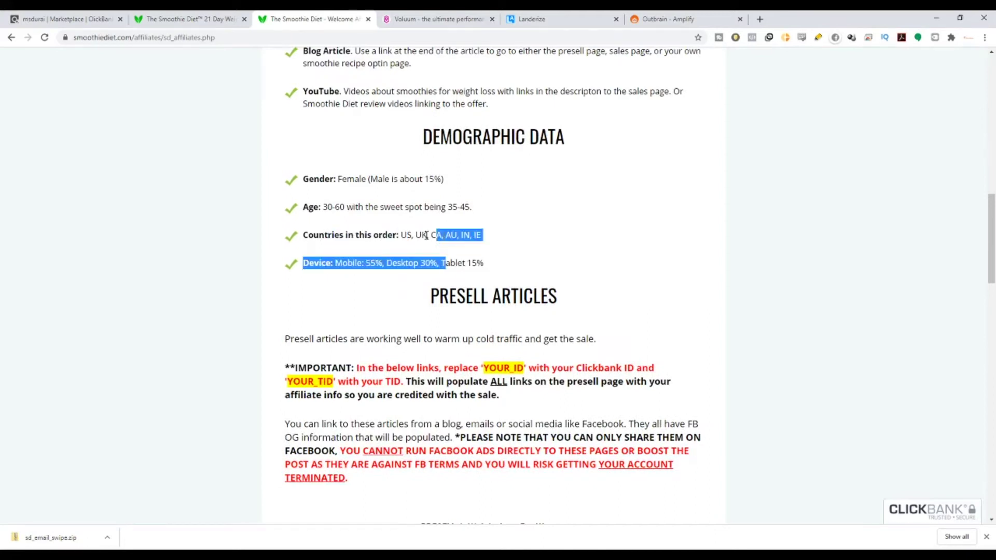
pyautogui.doubleClick(425, 236)
pyautogui.doubleClick(405, 235)
pyautogui.doubleClick(423, 236)
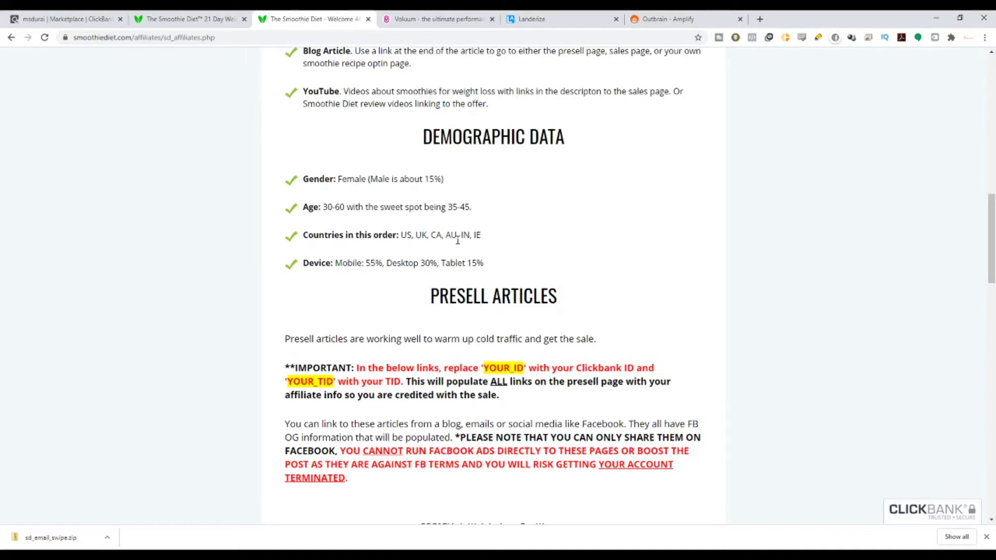
pyautogui.doubleClick(452, 236)
pyautogui.doubleClick(465, 235)
pyautogui.doubleClick(477, 236)
pyautogui.moveTo(477, 235); pyautogui.dragTo(461, 235)
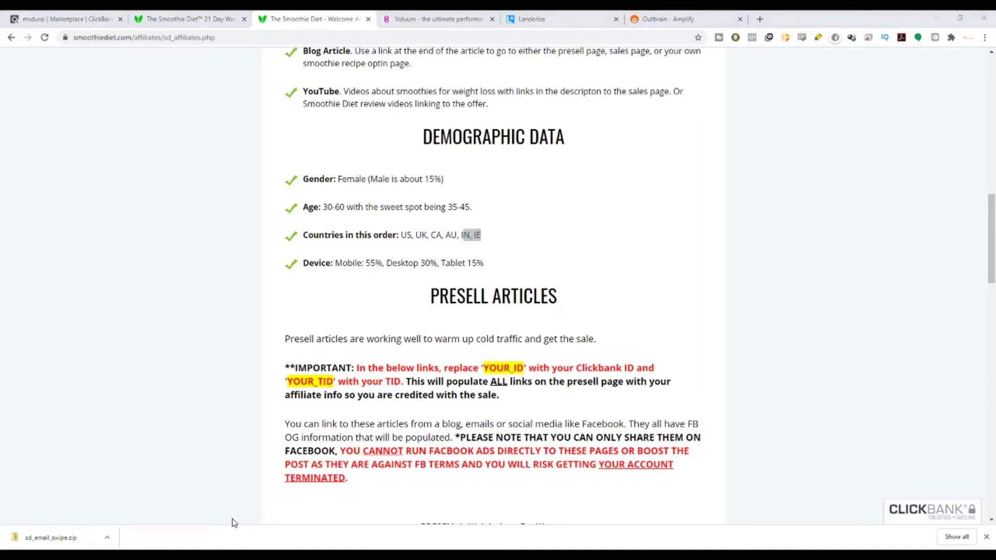
# Back in Voluum, set the offer's country tag to United Kingdom and complete its name with "21 Days Smoothies".
pyautogui.click(388, 19)
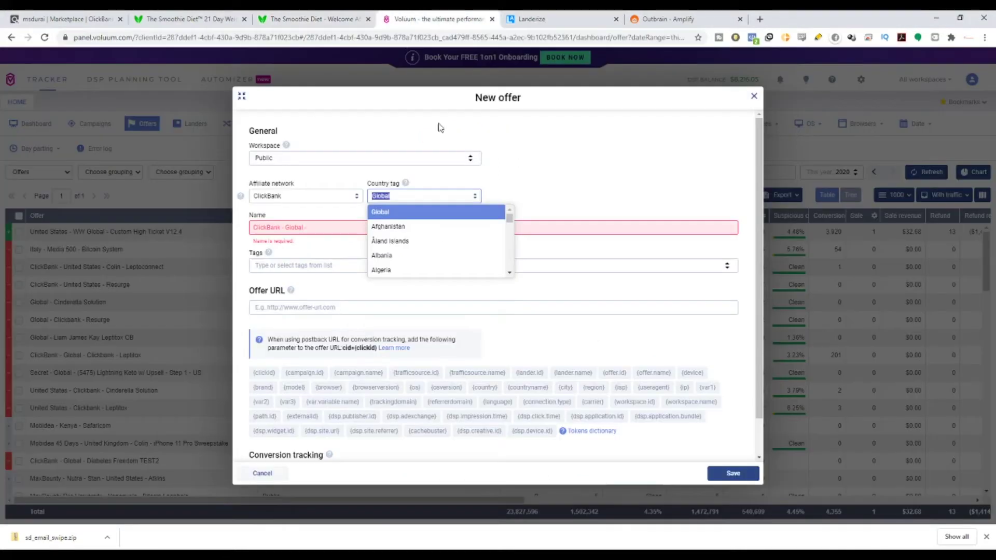
pyautogui.write('uni')
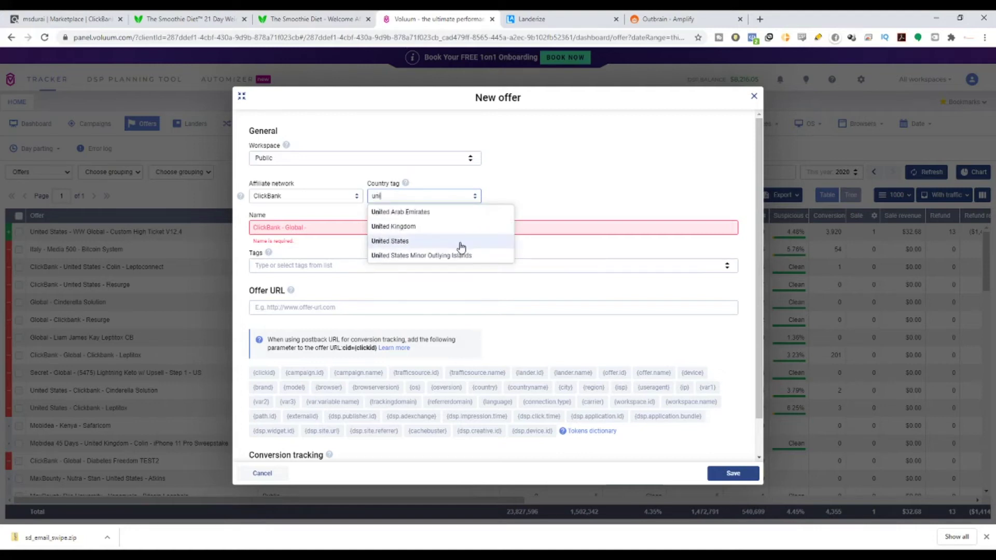
pyautogui.click(434, 226)
pyautogui.click(353, 232)
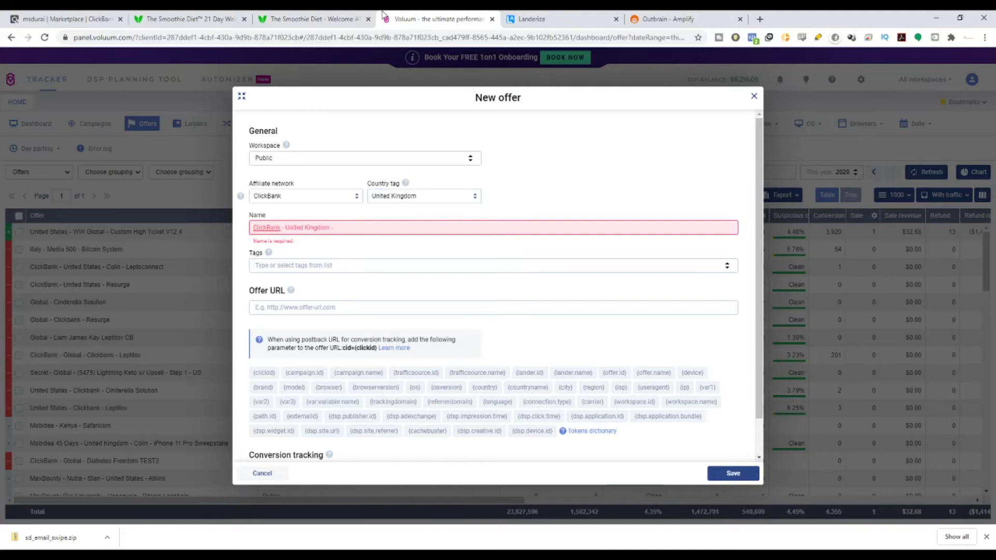
pyautogui.write('21')
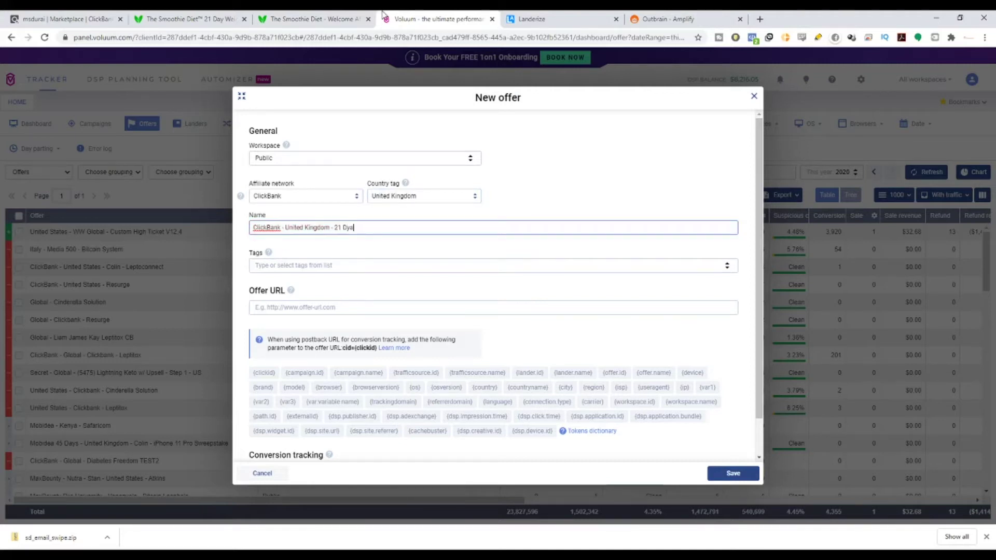
pyautogui.write(' Dayhh')
pyautogui.write(' Smoothies')
# Enter The Smoothie Diet's ClickBank affiliate hoplink, followed by "&", as the offer URL.
pyautogui.click(275, 307)
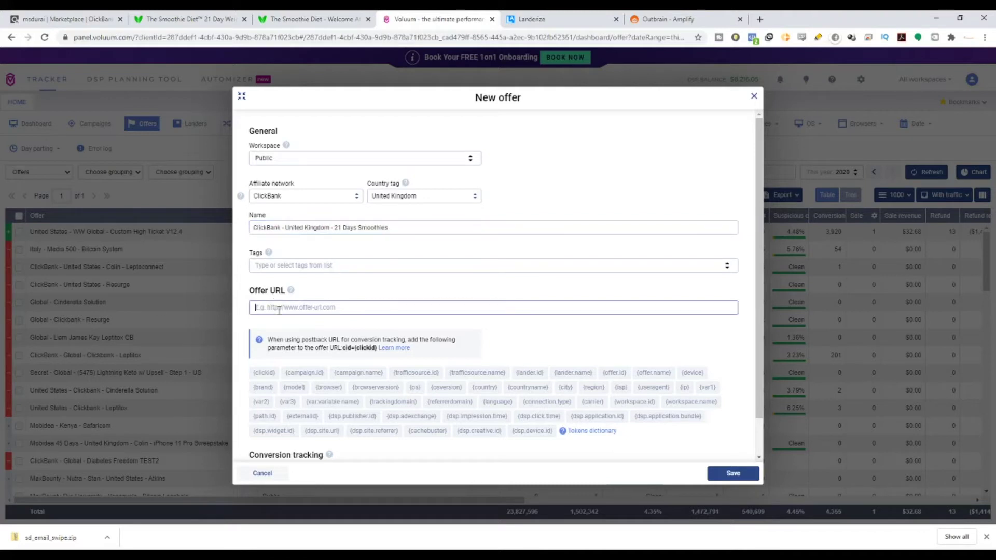
pyautogui.click(106, 13)
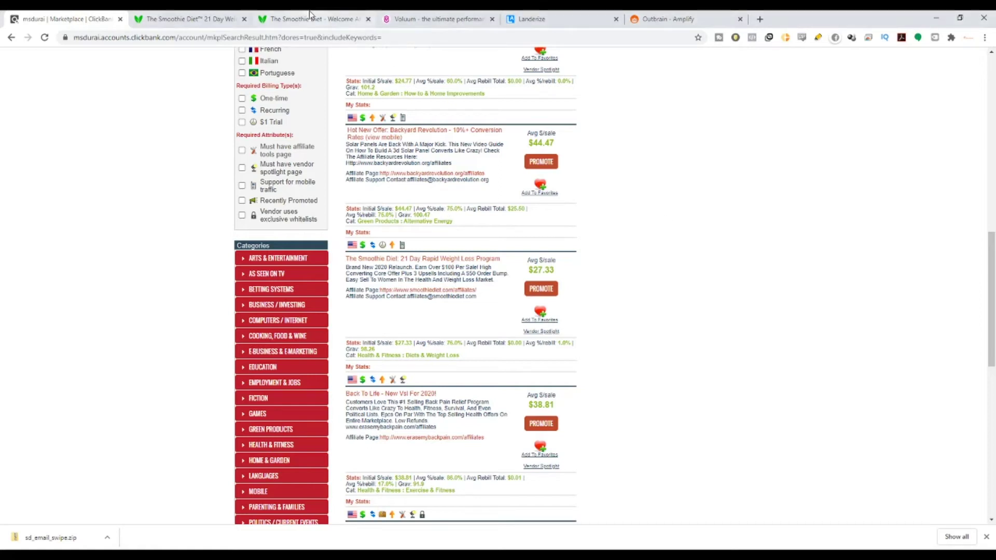
pyautogui.click(437, 18)
pyautogui.write('https://3fe1a6u9xfn4bs9iulydq6n-yy.hop.clickbank.net/')
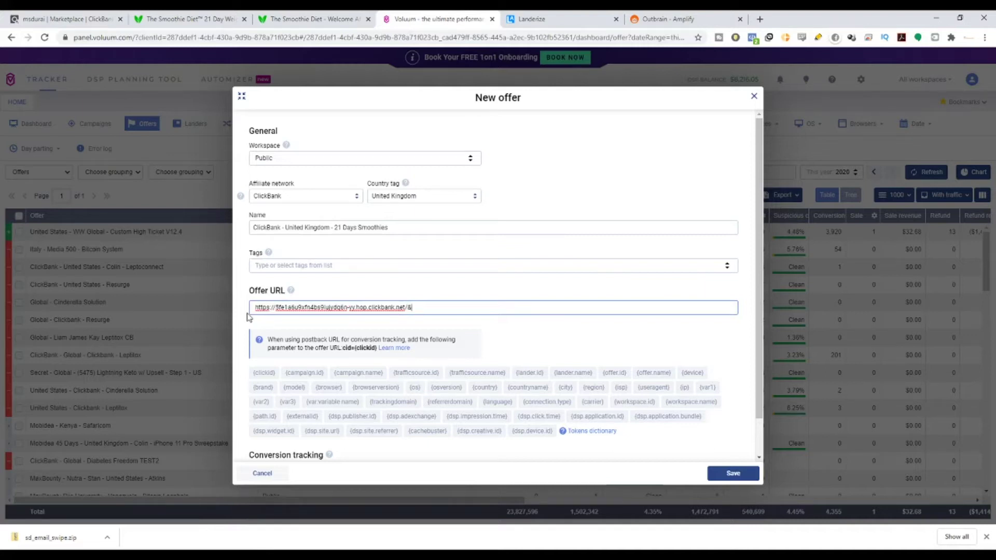
# Append the conversion tracking parameter cid={clickid} to the offer URL and save the offer.
pyautogui.moveTo(344, 348); pyautogui.dragTo(377, 350)
pyautogui.hotkey('ctrl', 'c')
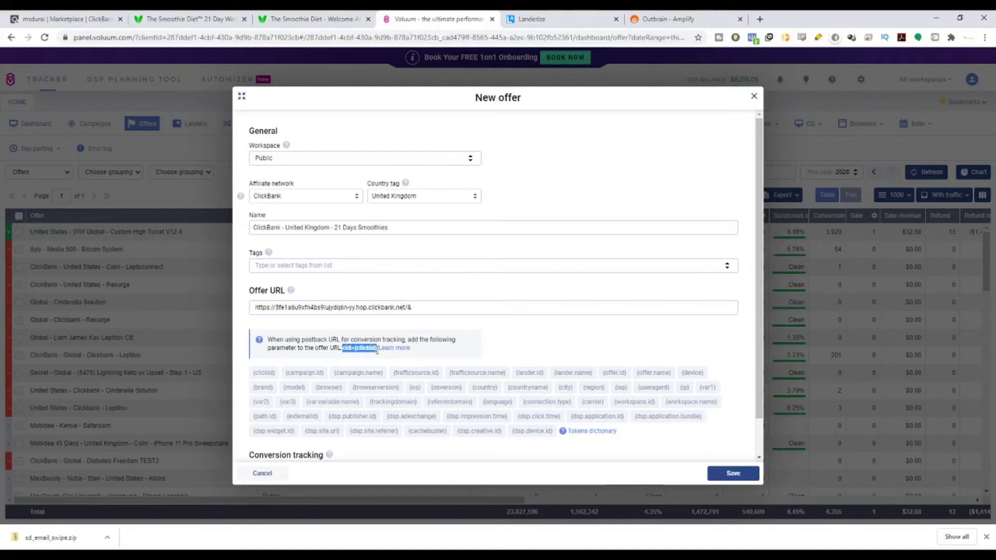
pyautogui.click(453, 306)
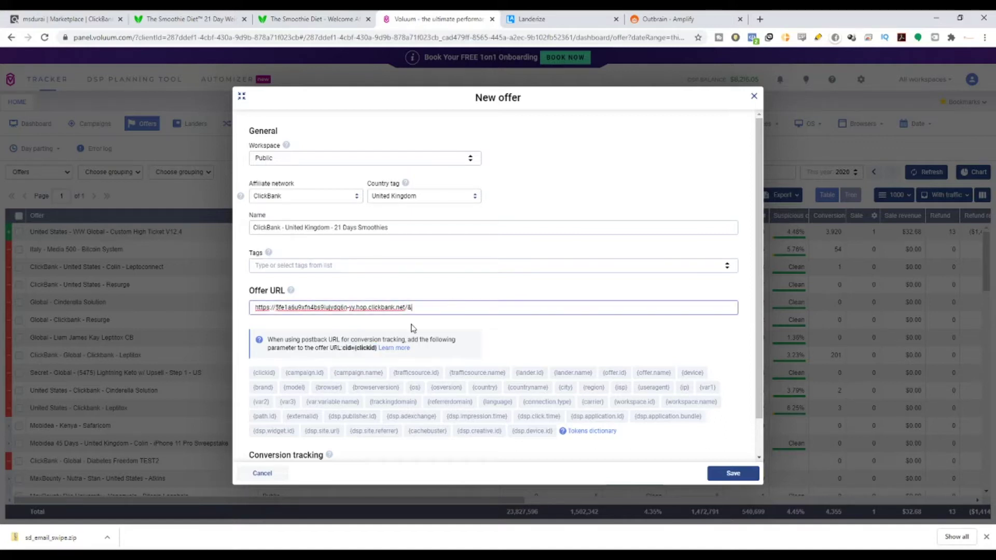
pyautogui.scroll(-1, 466, 335)
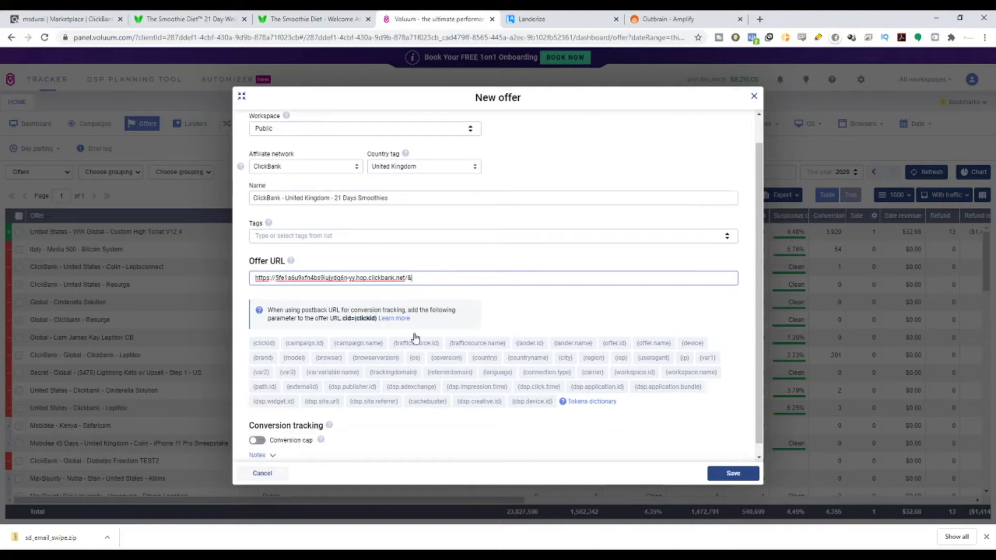
pyautogui.hotkey('ctrl', 'v')
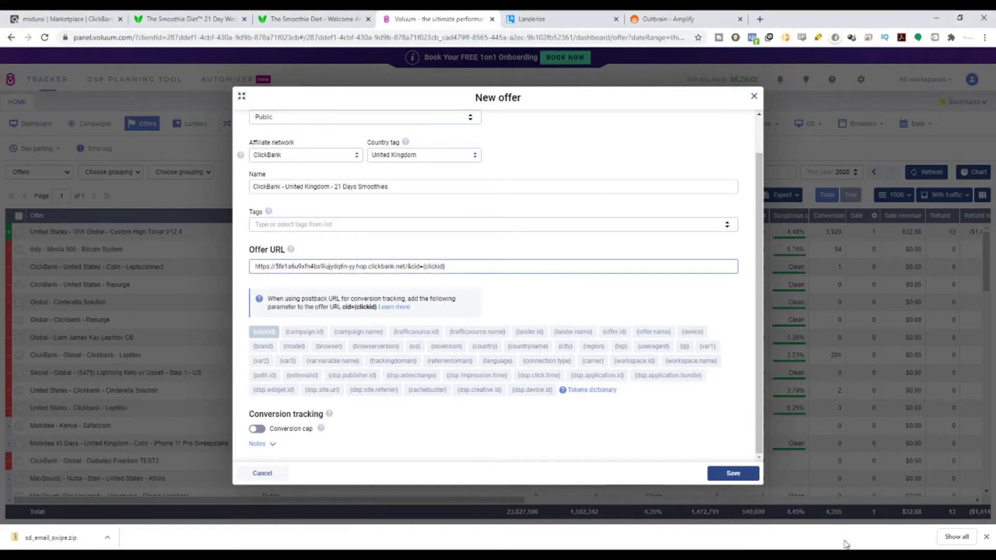
pyautogui.click(739, 473)
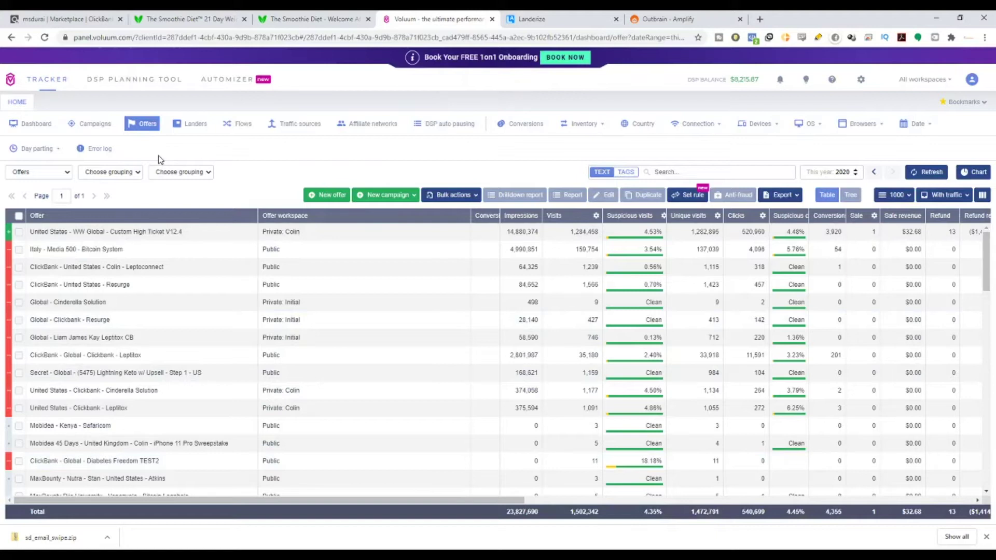
# Switch to Landerize and open the list of existing landing pages.
pyautogui.click(571, 19)
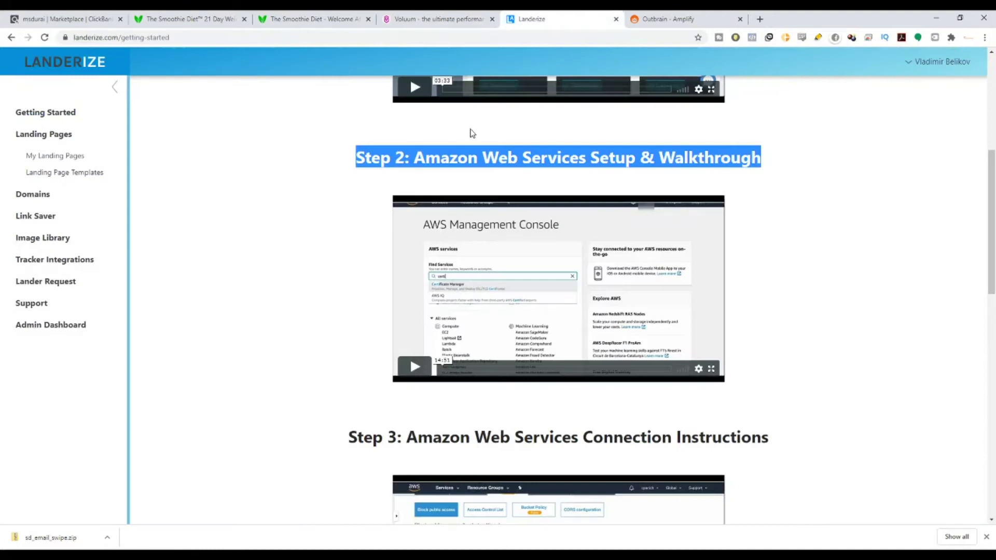
pyautogui.scroll(6, 469, 133)
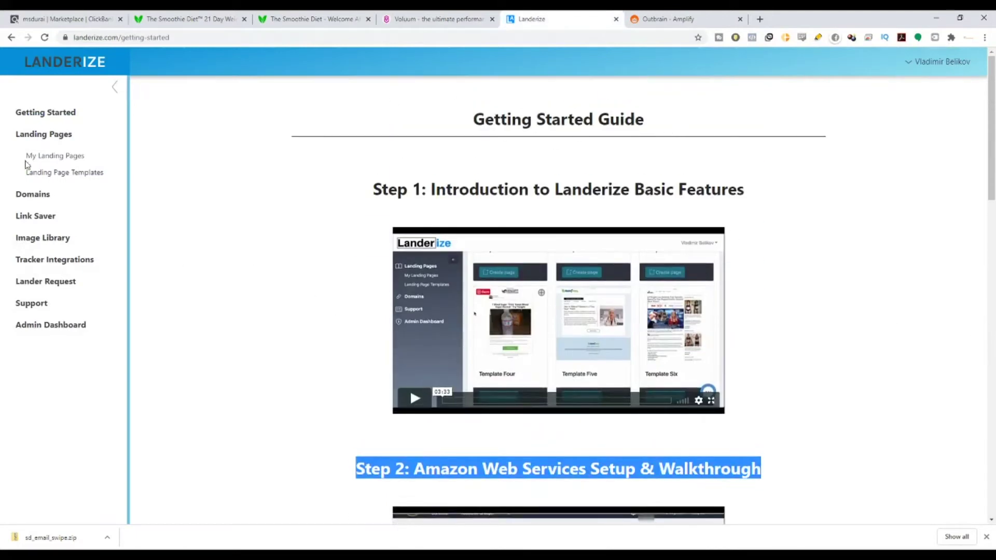
pyautogui.click(48, 164)
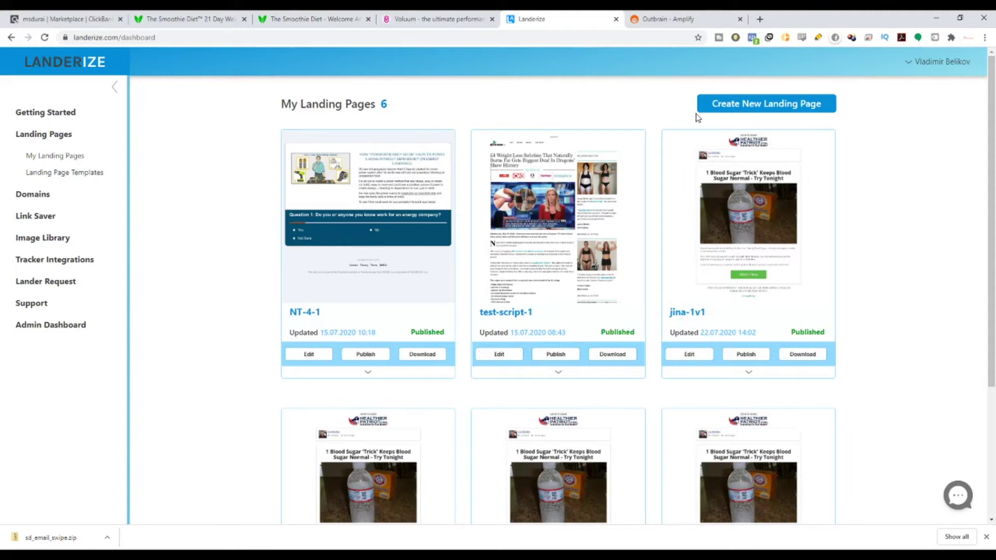
pyautogui.moveTo(288, 104); pyautogui.dragTo(389, 105)
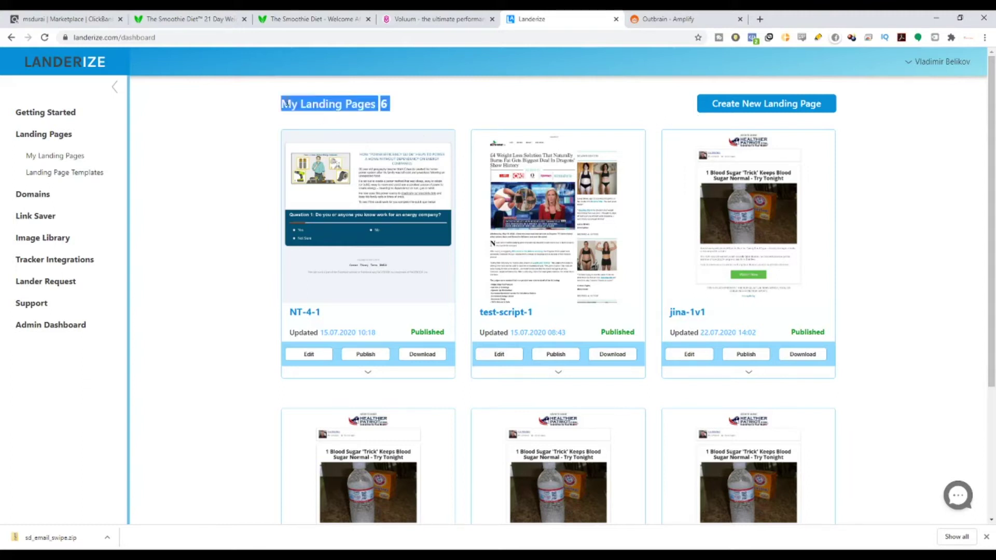
pyautogui.click(437, 108)
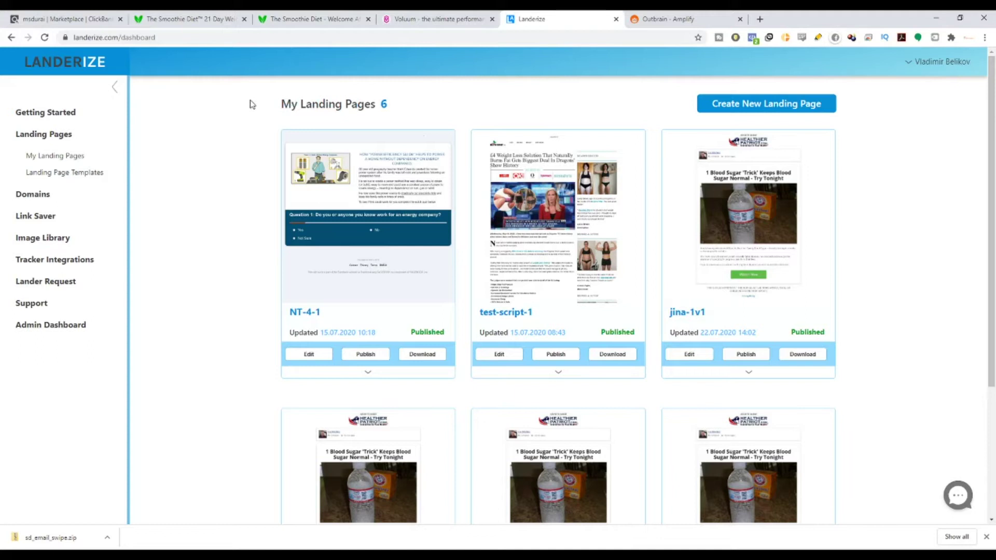
# Start creating a new landing page and review the template gallery's introduction and filter options.
pyautogui.click(753, 107)
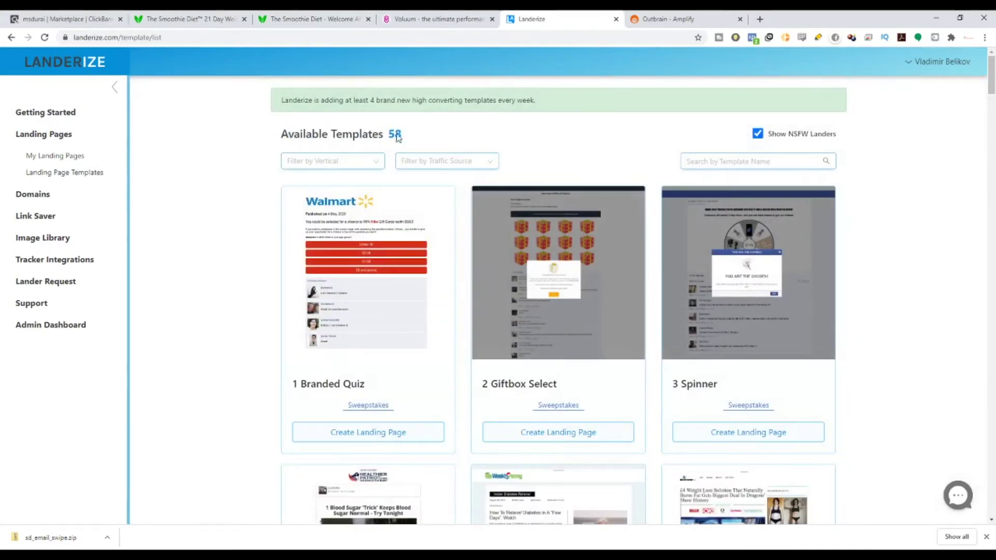
pyautogui.moveTo(397, 134)
pyautogui.mouseDown()
pyautogui.moveTo(379, 133)
pyautogui.moveTo(388, 135)
pyautogui.mouseUp()
pyautogui.moveTo(287, 101); pyautogui.dragTo(536, 111)
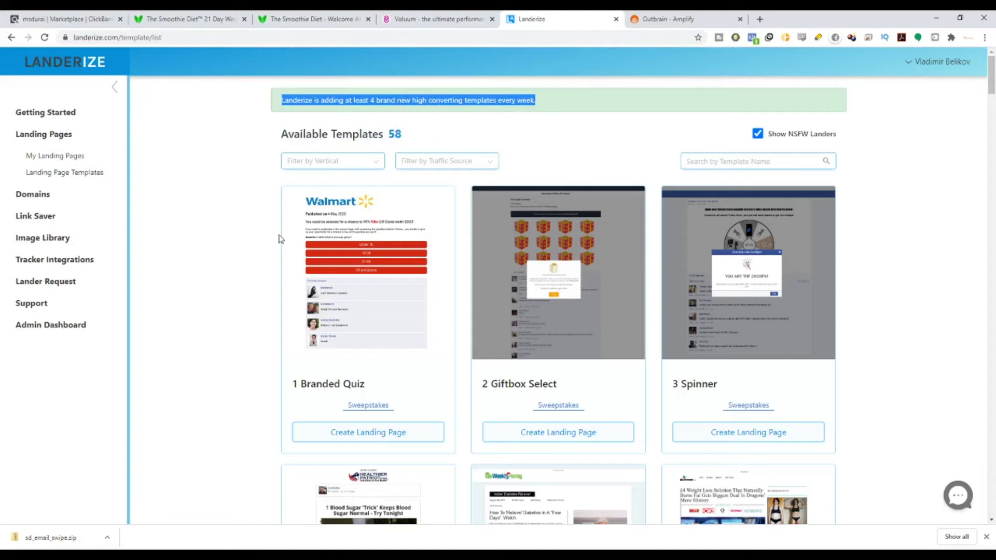
pyautogui.scroll(-3, 933, 166)
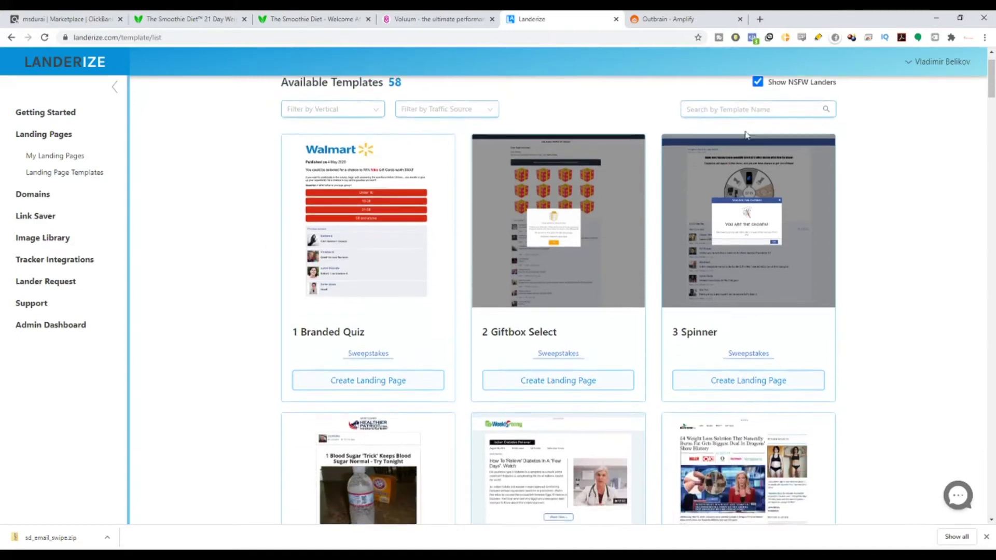
pyautogui.scroll(3, 555, 358)
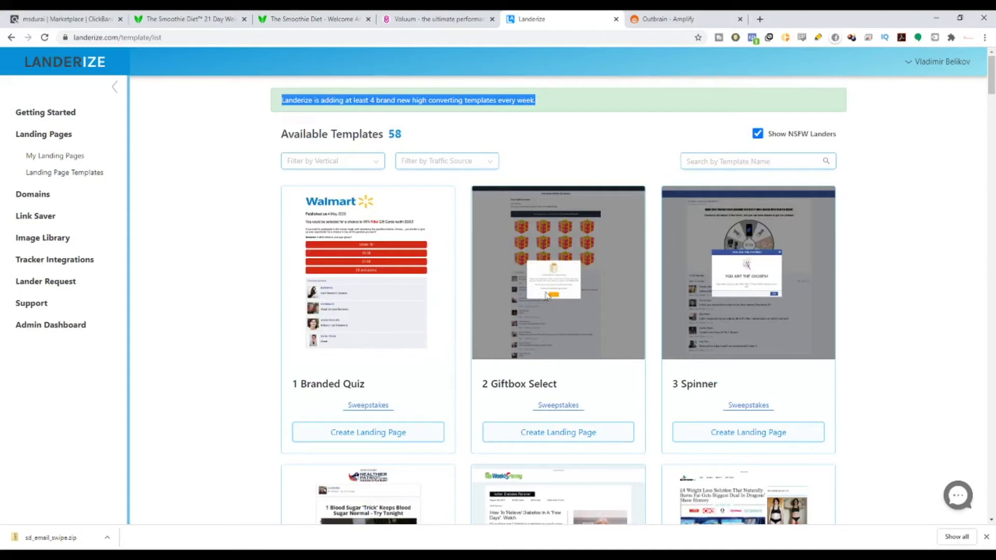
# Browse the available templates, comparing the sweepstakes, nutra, quiz, dating and advertorial designs.
pyautogui.scroll(-2, 362, 355)
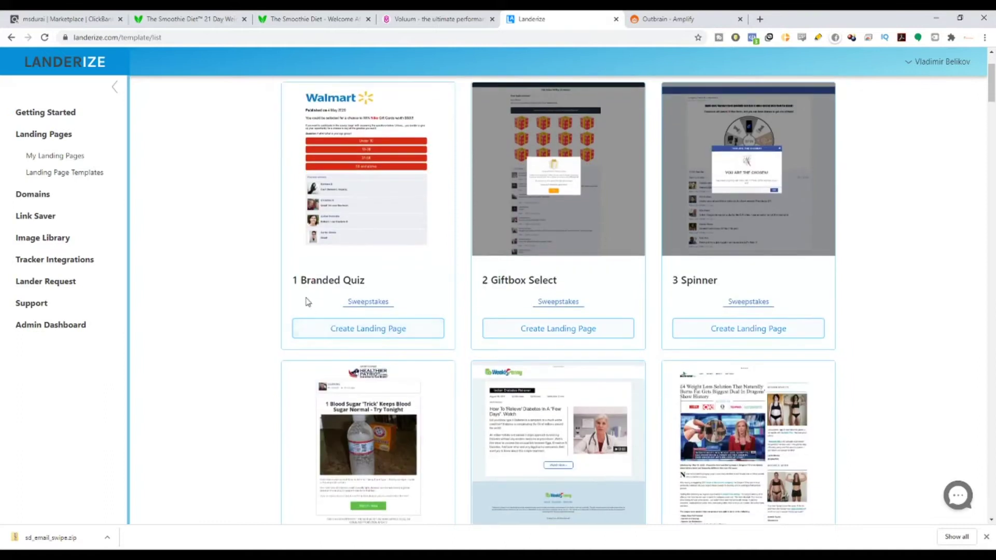
pyautogui.moveTo(301, 280); pyautogui.dragTo(365, 281)
pyautogui.moveTo(500, 280); pyautogui.dragTo(749, 286)
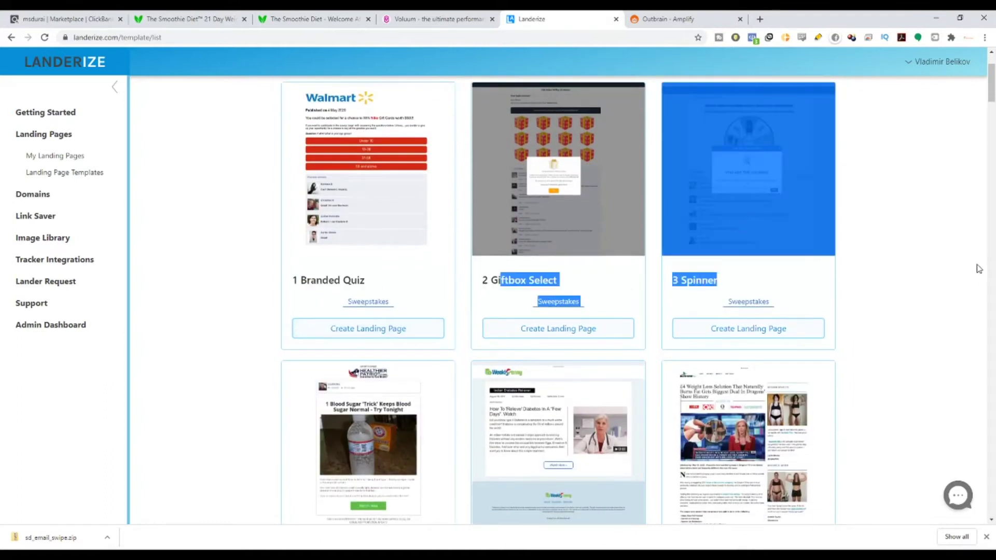
pyautogui.scroll(-4, 541, 378)
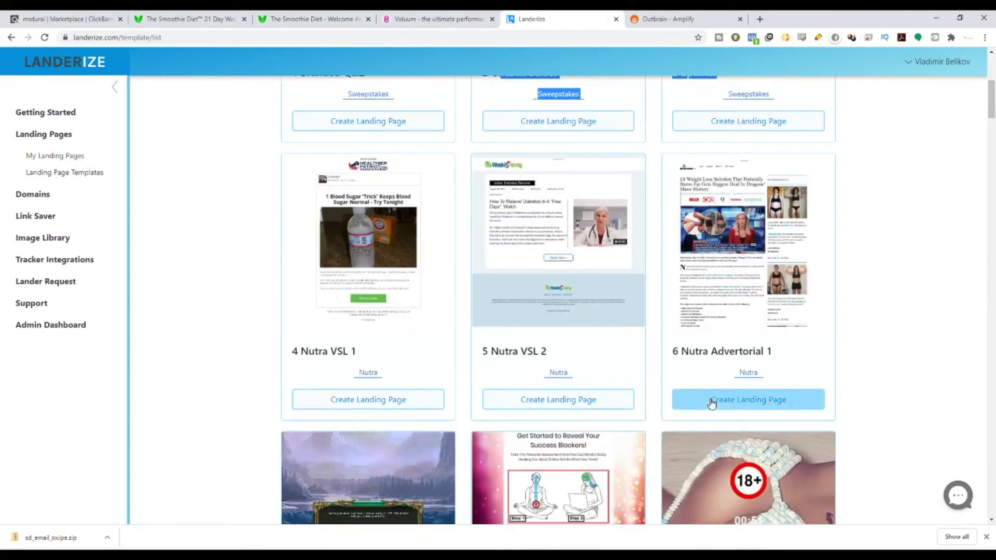
pyautogui.scroll(5, 711, 402)
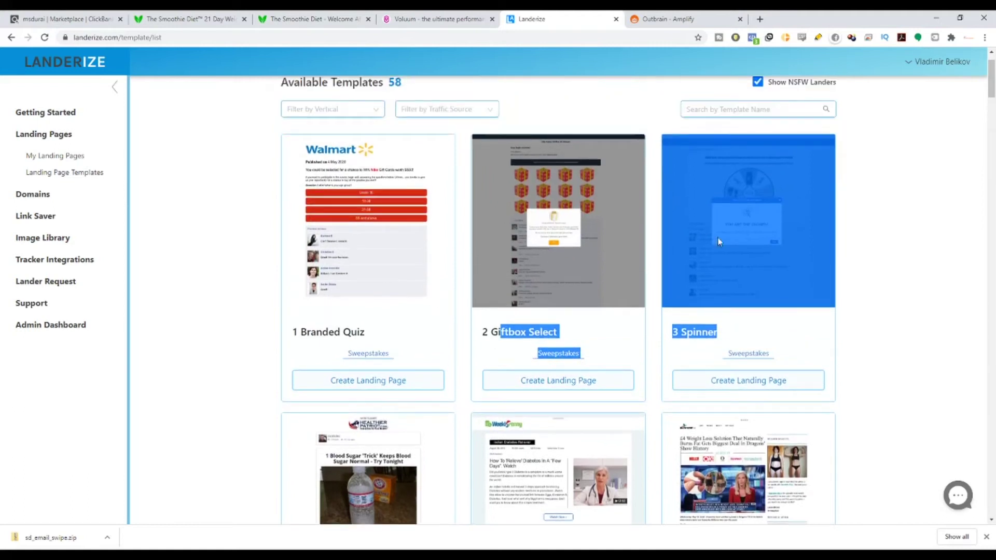
pyautogui.scroll(-8, 994, 136)
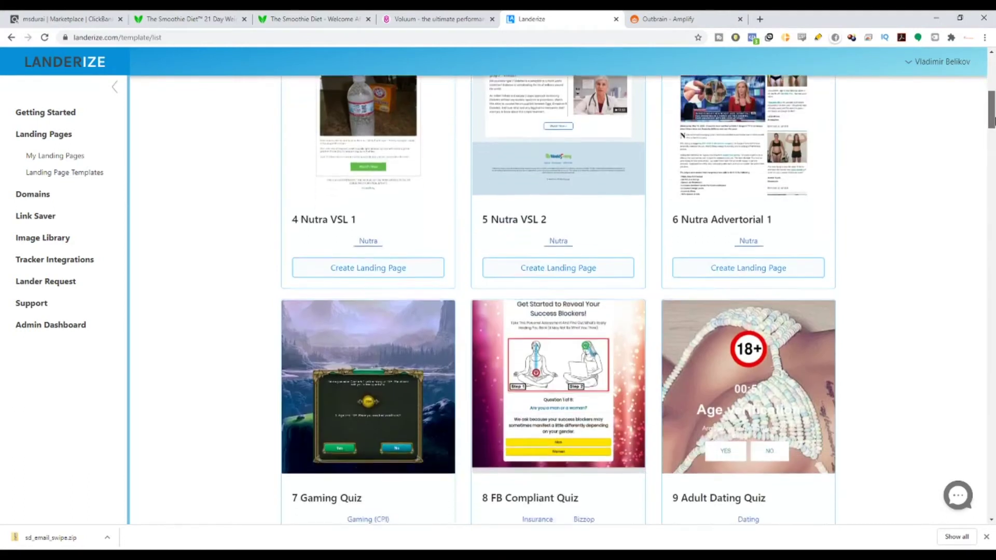
pyautogui.moveTo(994, 125); pyautogui.dragTo(994, 173)
pyautogui.scroll(1, 688, 271)
pyautogui.scroll(7, 688, 271)
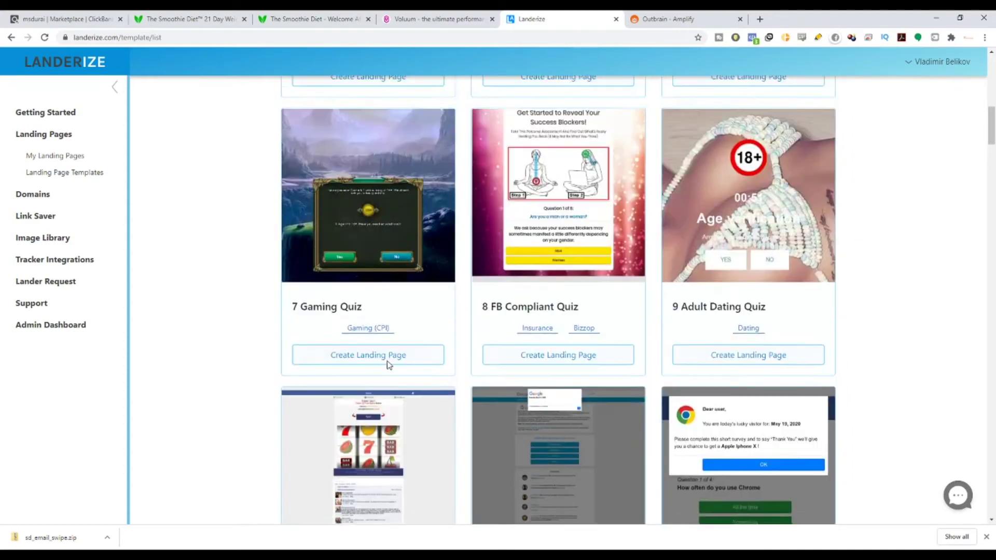
pyautogui.scroll(-12, 517, 389)
pyautogui.scroll(-4, 445, 389)
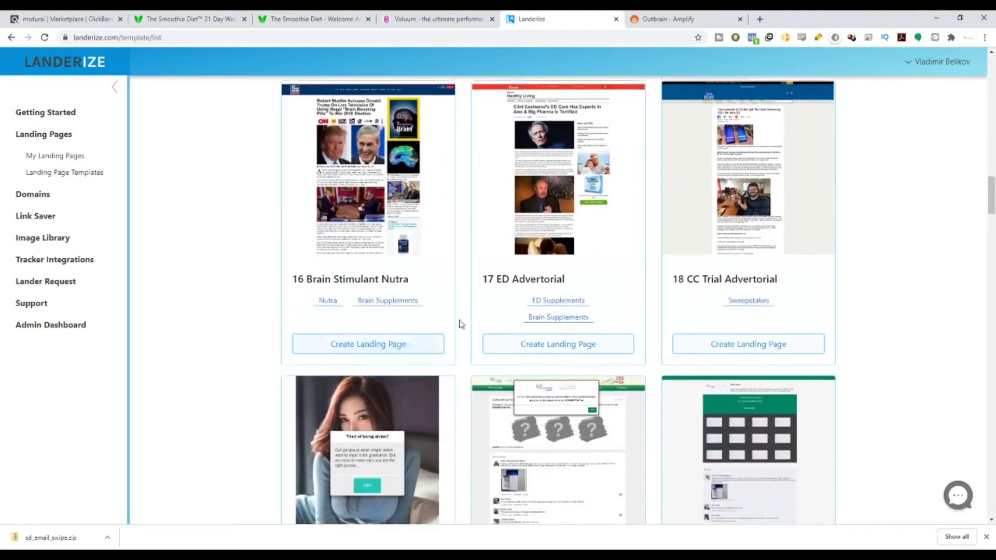
pyautogui.scroll(-8, 445, 240)
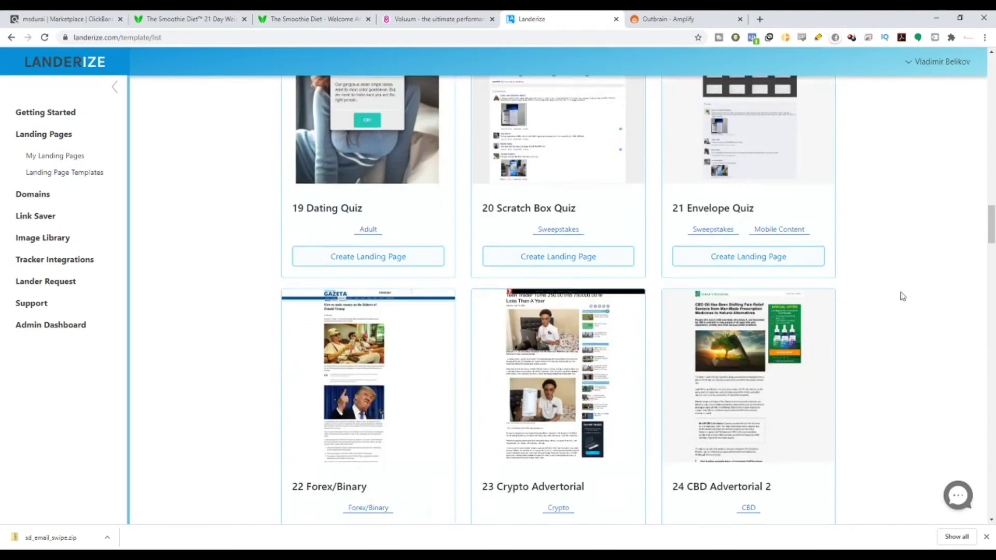
pyautogui.scroll(-4, 991, 260)
pyautogui.moveTo(990, 260); pyautogui.dragTo(987, 106)
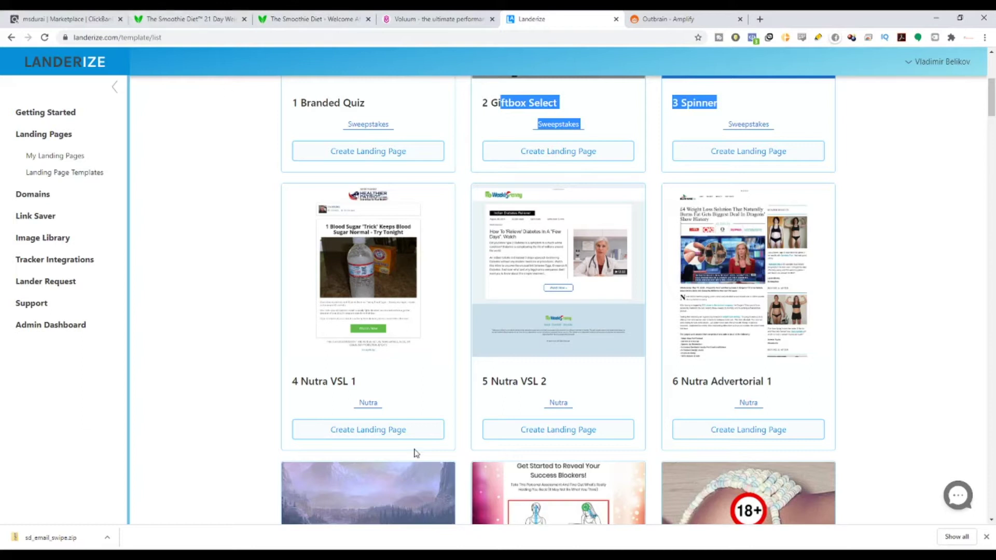
# Create a landing page named "The Smoothie Diet" from the 4 Nutra VSL 1 template.
pyautogui.click(401, 431)
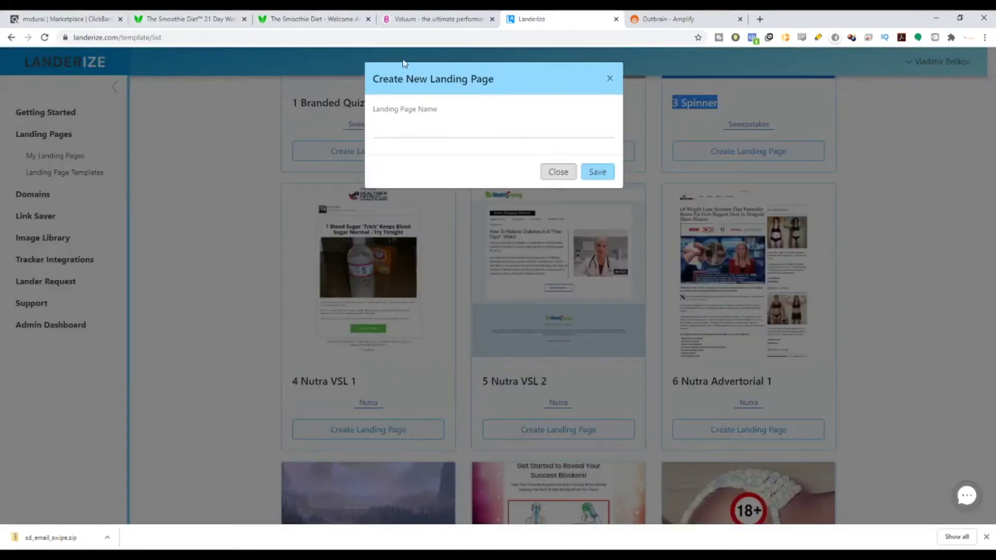
pyautogui.click(414, 135)
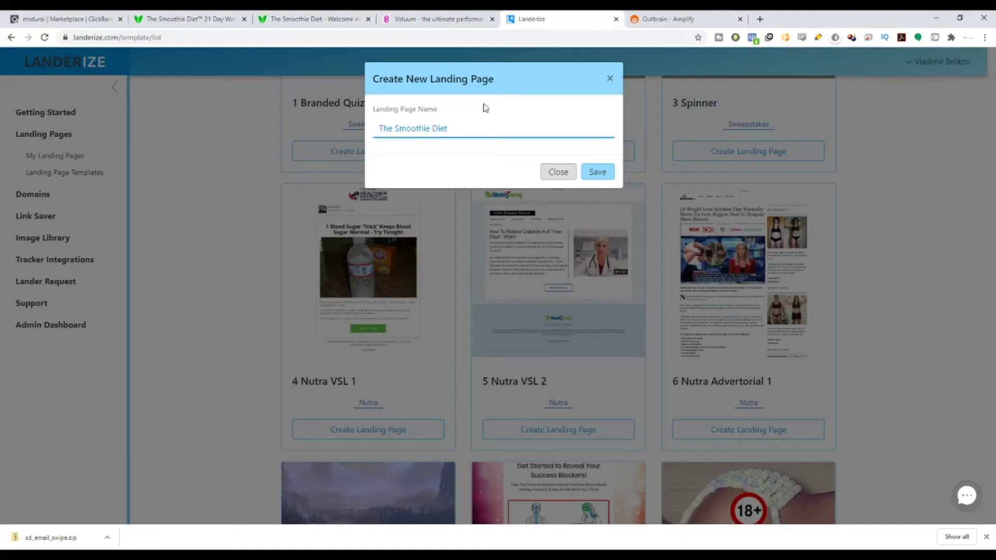
pyautogui.click(591, 174)
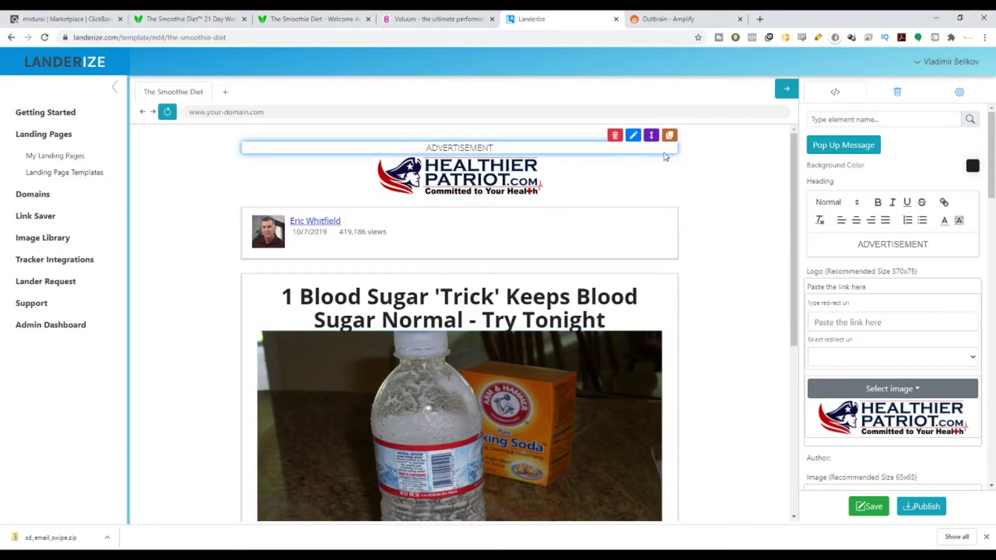
# Duplicate the ADVERTISEMENT heading as a new element named Heading2.
pyautogui.click(669, 135)
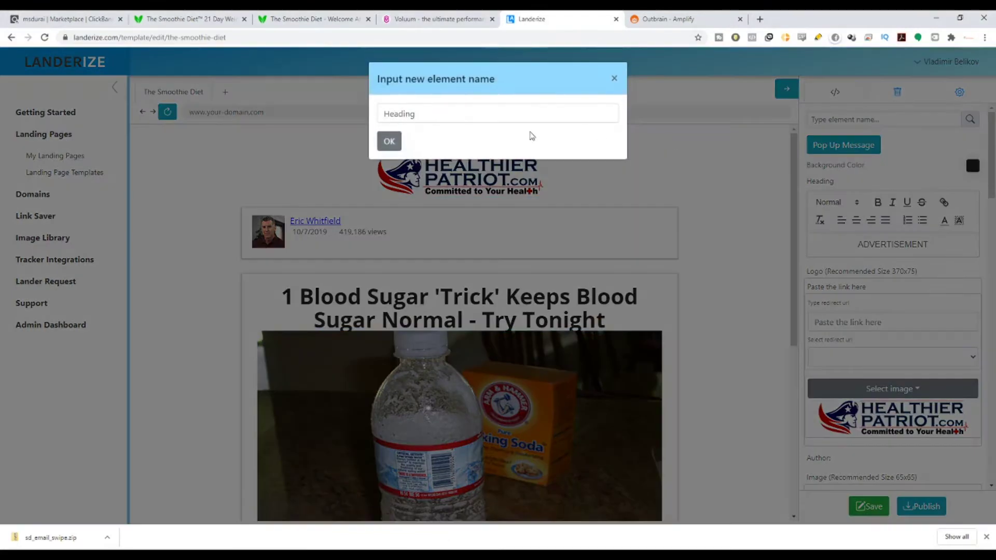
pyautogui.click(480, 119)
pyautogui.write('2')
pyautogui.press('Return')
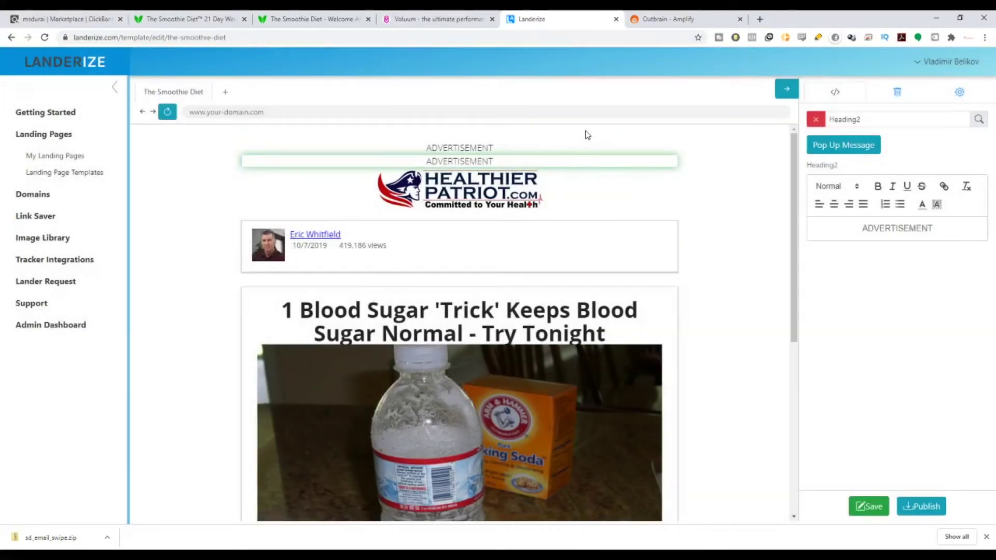
pyautogui.moveTo(649, 120); pyautogui.dragTo(648, 158)
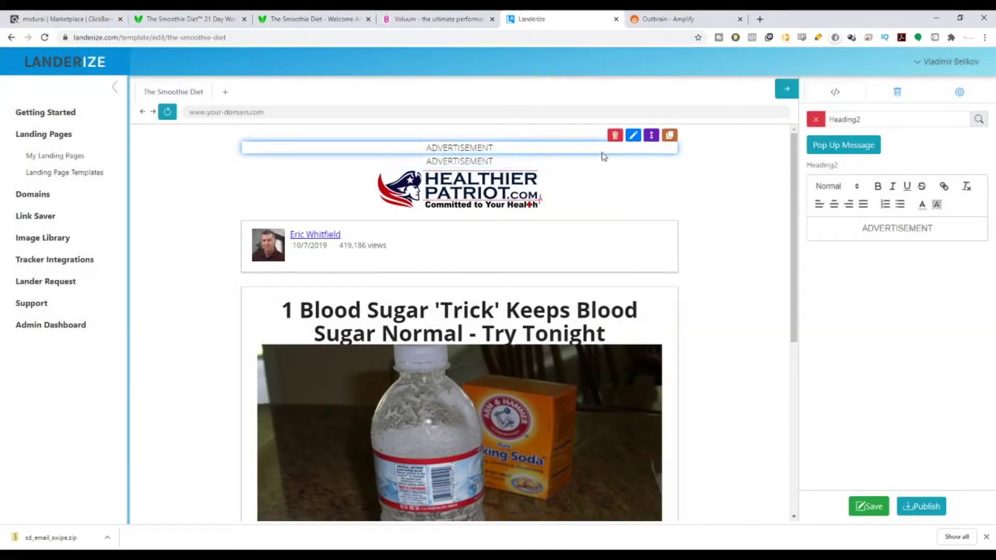
# Replace most of the Heading2 text with filler characters, then delete the extra heading from the page.
pyautogui.click(637, 149)
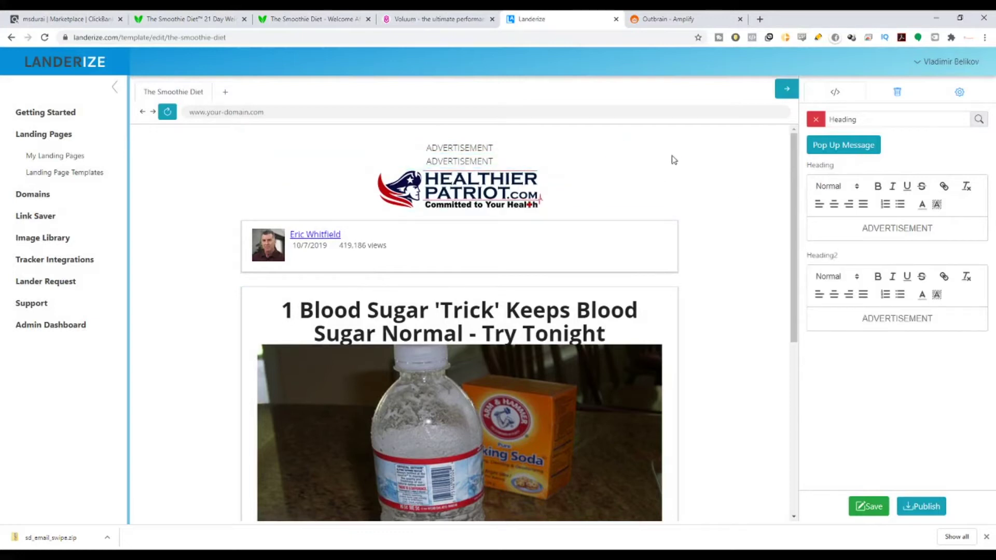
pyautogui.moveTo(933, 319); pyautogui.dragTo(906, 322)
pyautogui.press('BackSpace')
pyautogui.press('BackSpace')
pyautogui.press('BackSpace')
pyautogui.press('BackSpace')
pyautogui.press('BackSpace')
pyautogui.press('BackSpace')
pyautogui.press('BackSpace')
pyautogui.press('BackSpace')
pyautogui.press('BackSpace')
pyautogui.write('dsfdsfdsfsdfd')
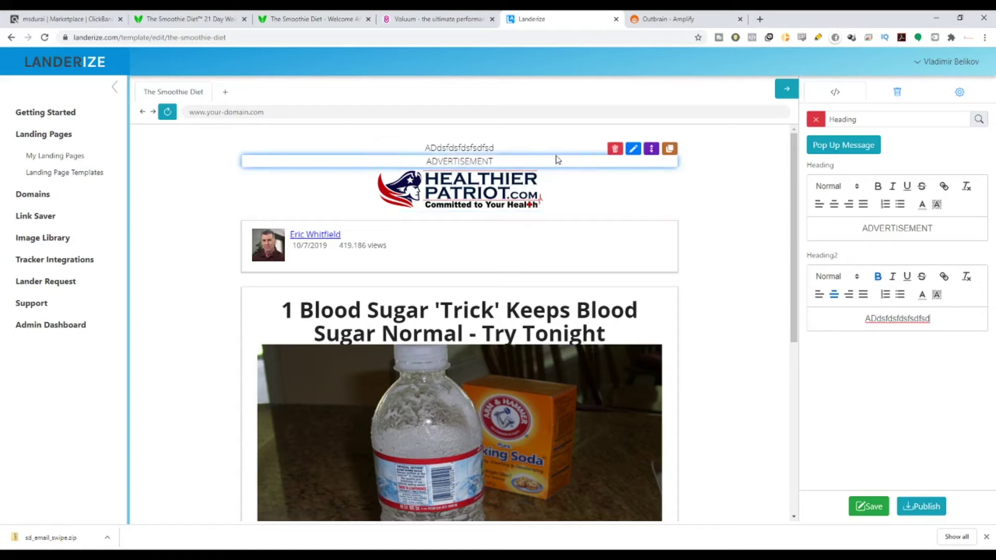
pyautogui.click(616, 138)
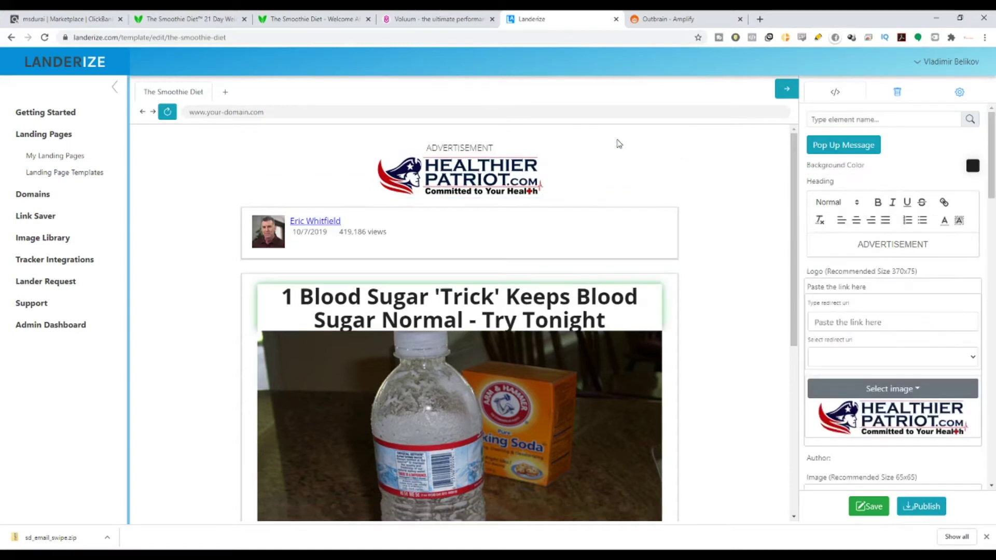
# Format the ADVERTISEMENT heading's text as bold in the Heading 6 style.
pyautogui.click(638, 137)
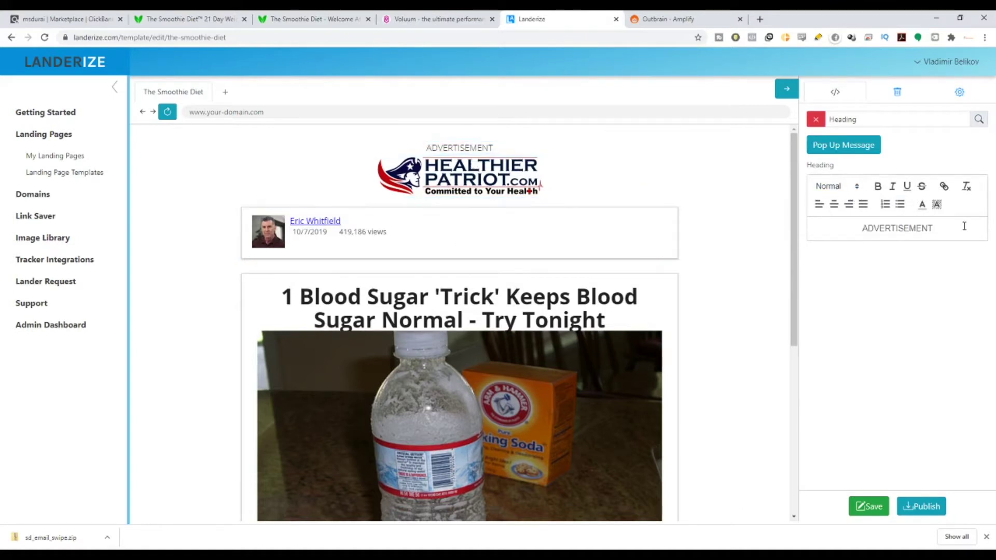
pyautogui.moveTo(965, 227); pyautogui.dragTo(860, 228)
pyautogui.click(878, 186)
pyautogui.click(856, 190)
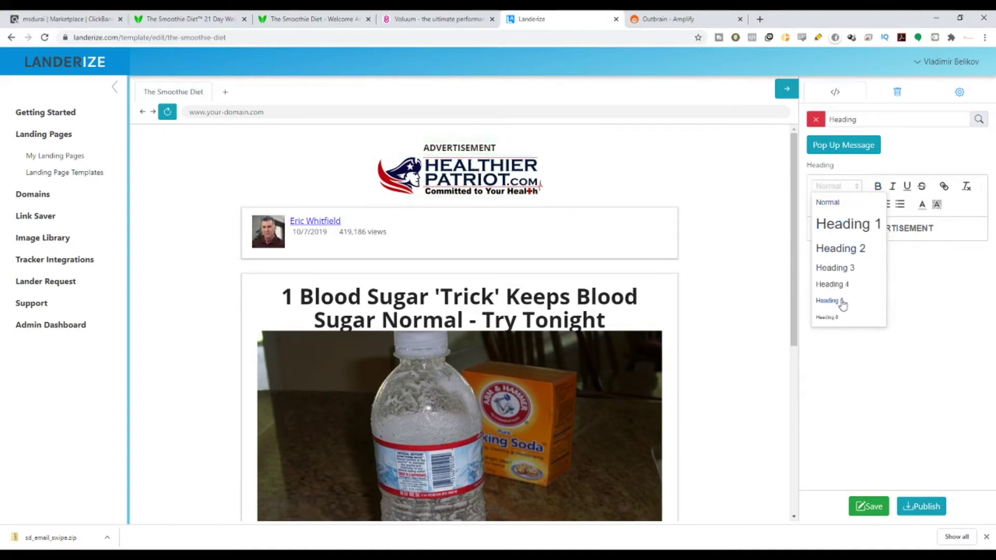
pyautogui.click(839, 319)
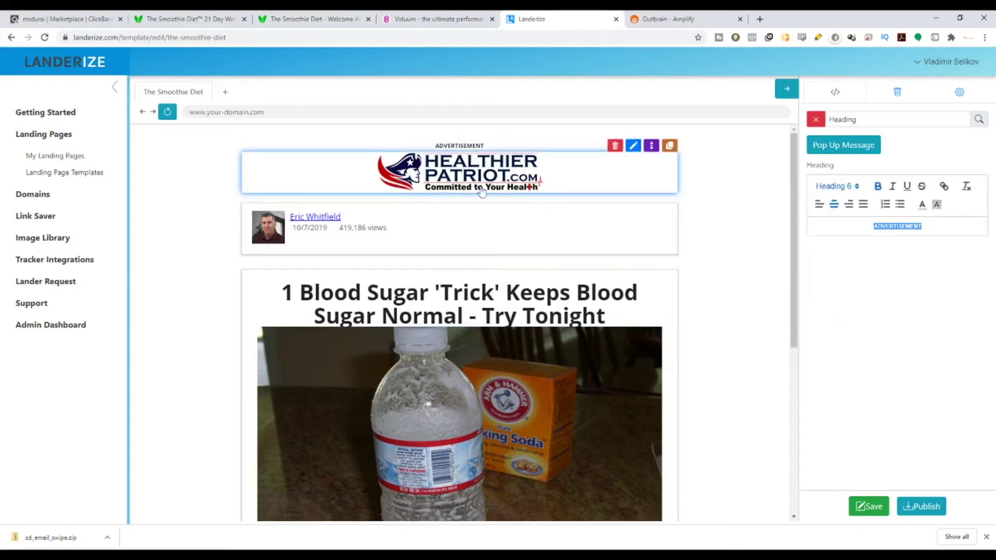
# Switch to The Smoothie Diet affiliates page to view the logo at its start, and return to Landerize.
pyautogui.click(311, 19)
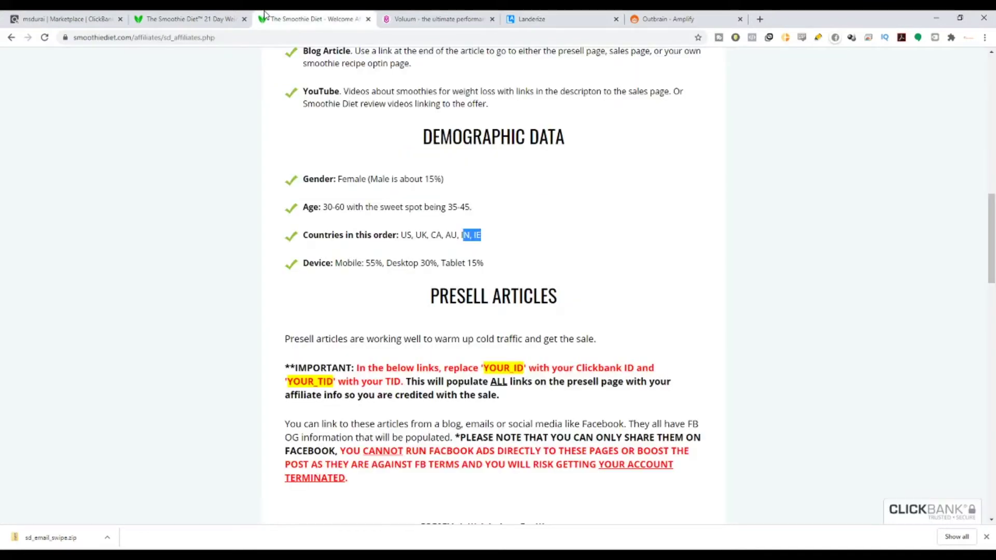
pyautogui.press('Home')
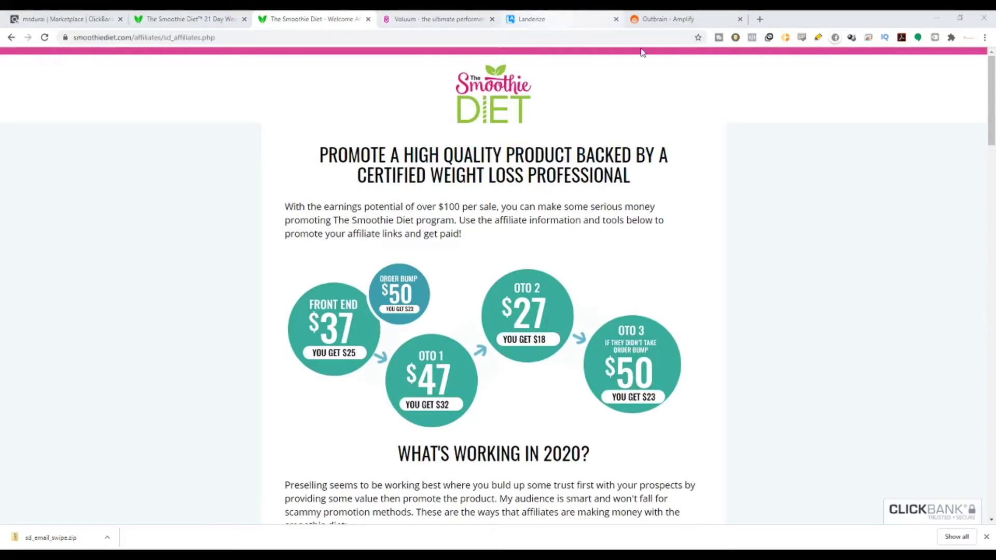
pyautogui.click(533, 18)
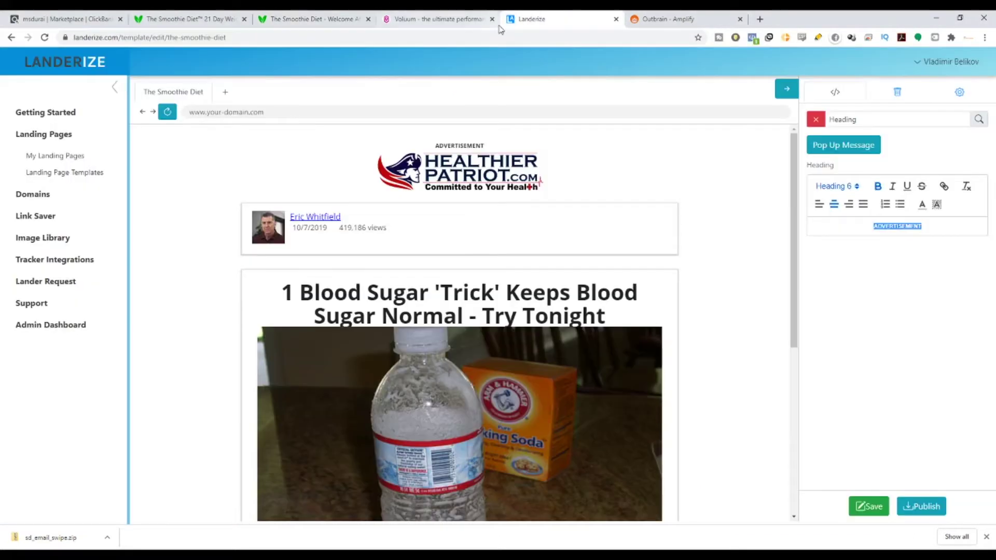
# Replace the Healthier Patriot logo above the author block with The Smoothie Diet logo image.
pyautogui.click(632, 145)
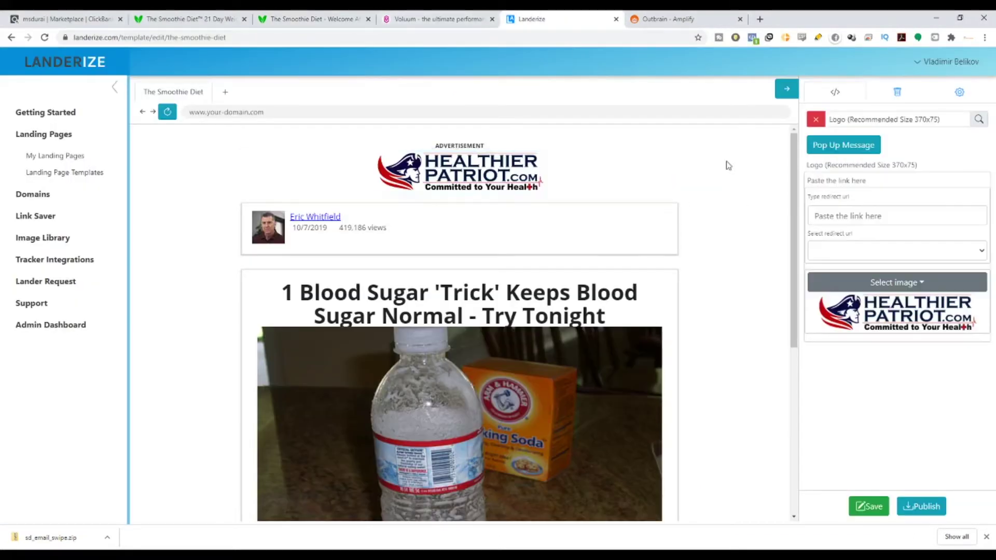
pyautogui.moveTo(895, 168); pyautogui.dragTo(916, 169)
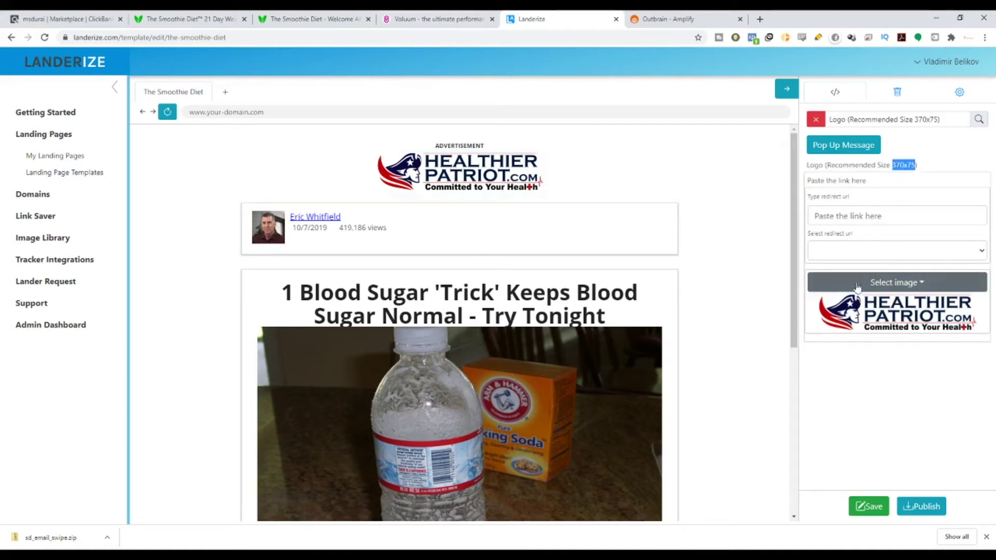
pyautogui.click(906, 283)
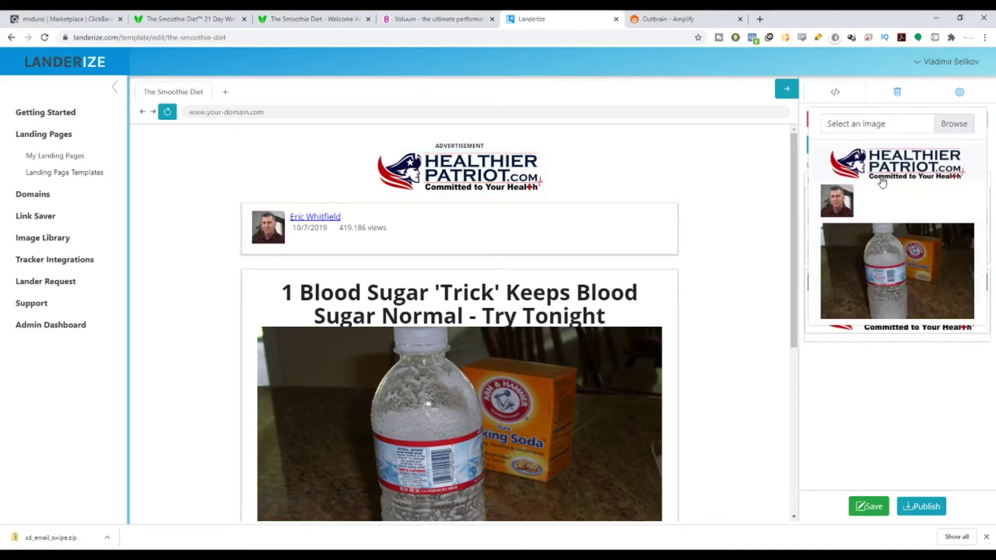
pyautogui.click(954, 123)
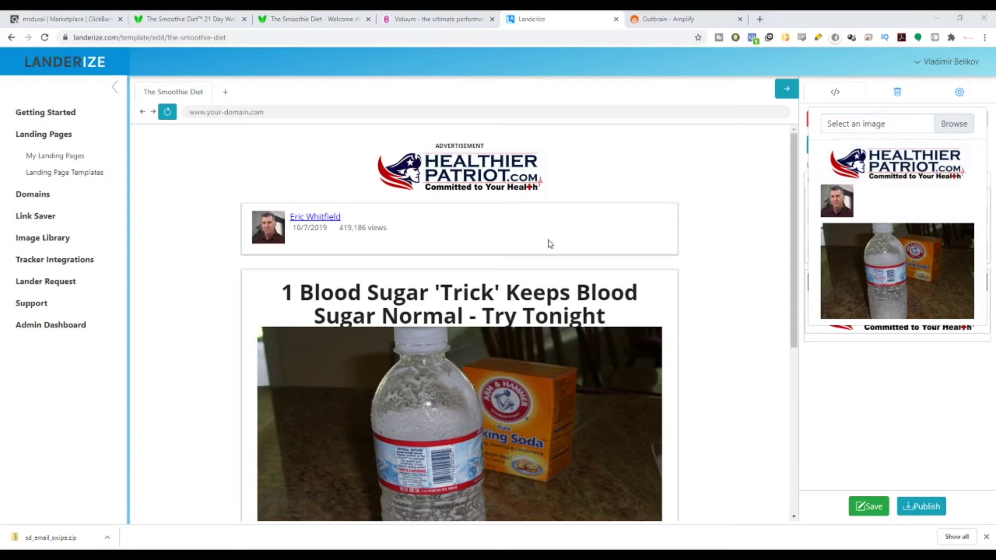
pyautogui.click(662, 248)
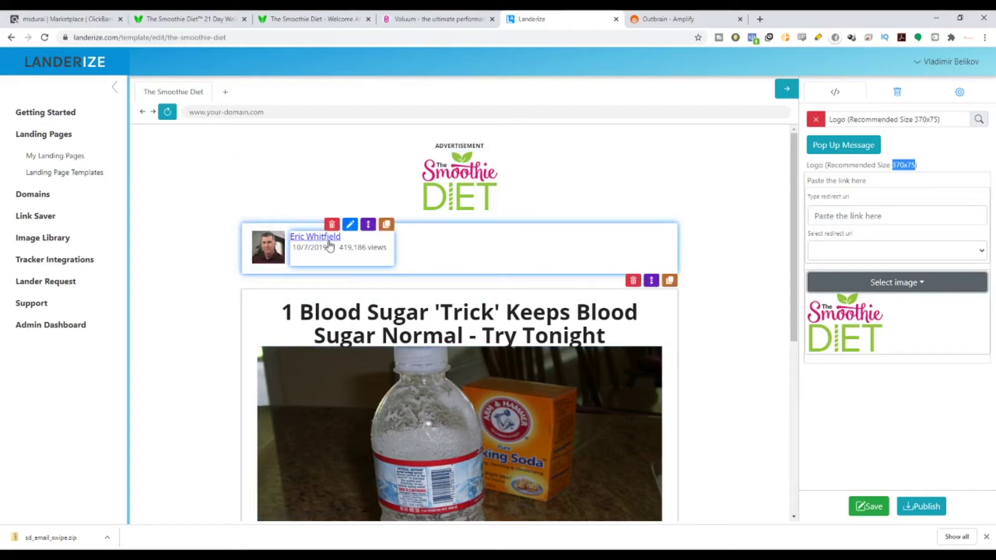
# Open the author block's details and photo settings, then delete the whole author block from the page.
pyautogui.click(350, 224)
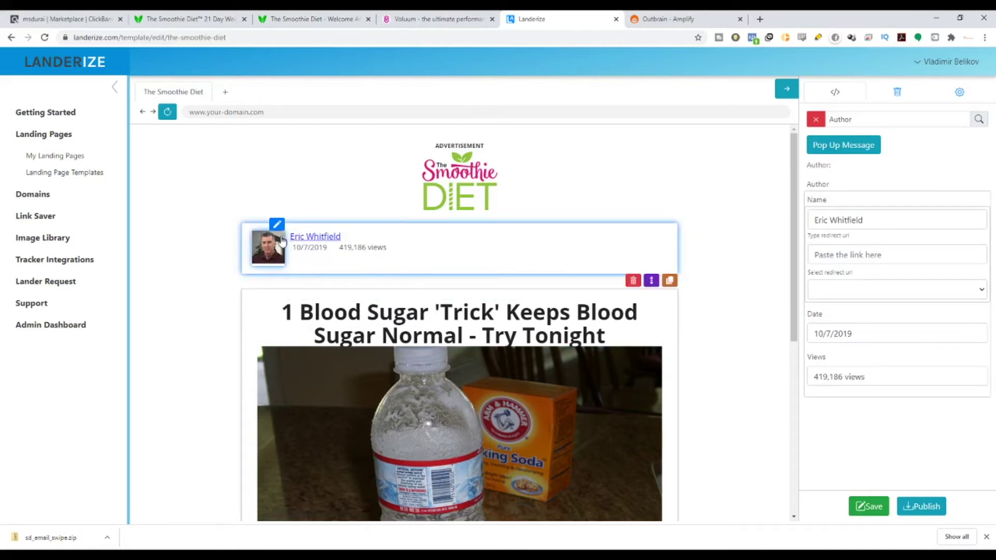
pyautogui.click(277, 224)
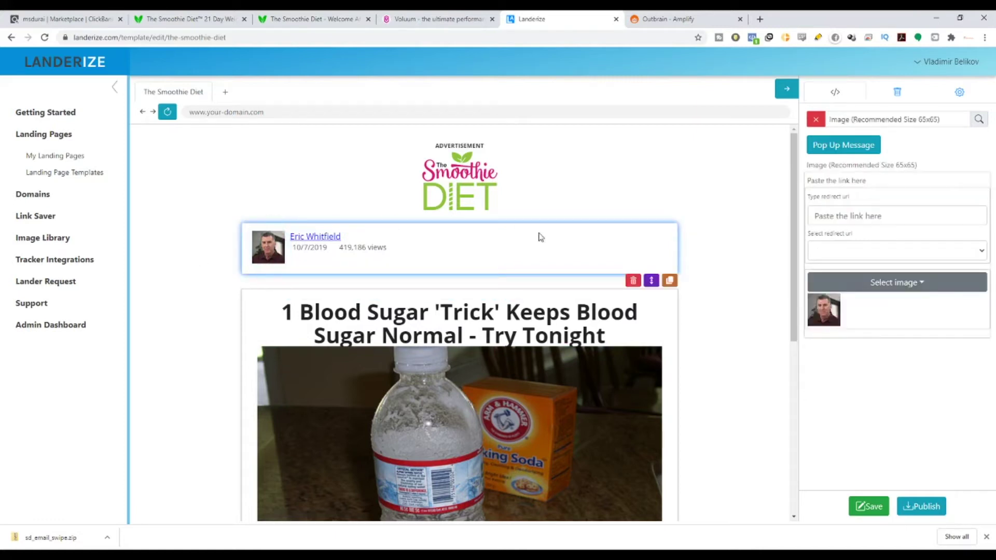
pyautogui.click(632, 281)
# Replace the blood sugar headline with "3 LBS IN 3 DAYS: You won't BELIEVE what she looks like NOW!" and add an empty line below it.
pyautogui.scroll(-2, 632, 281)
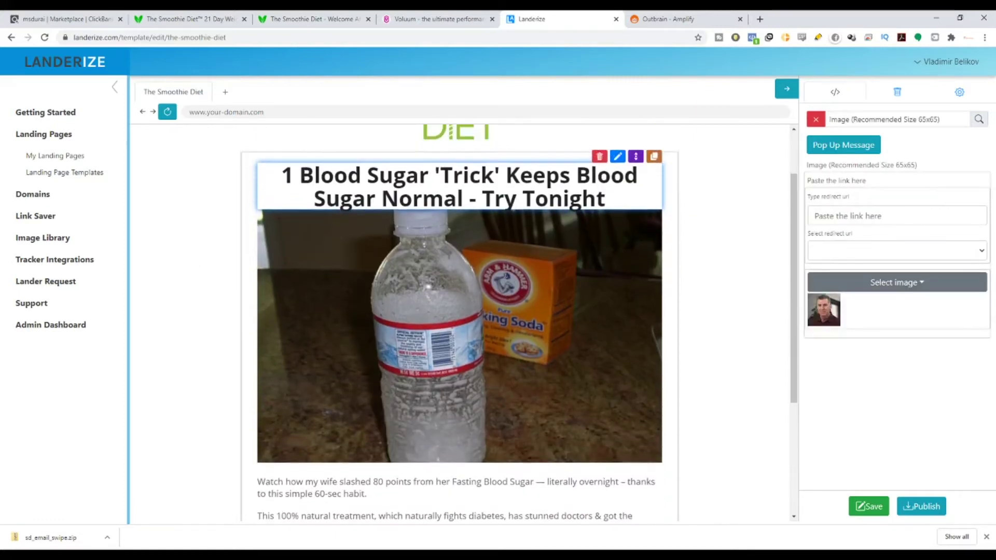
pyautogui.scroll(-2, 506, 285)
pyautogui.scroll(2, 505, 285)
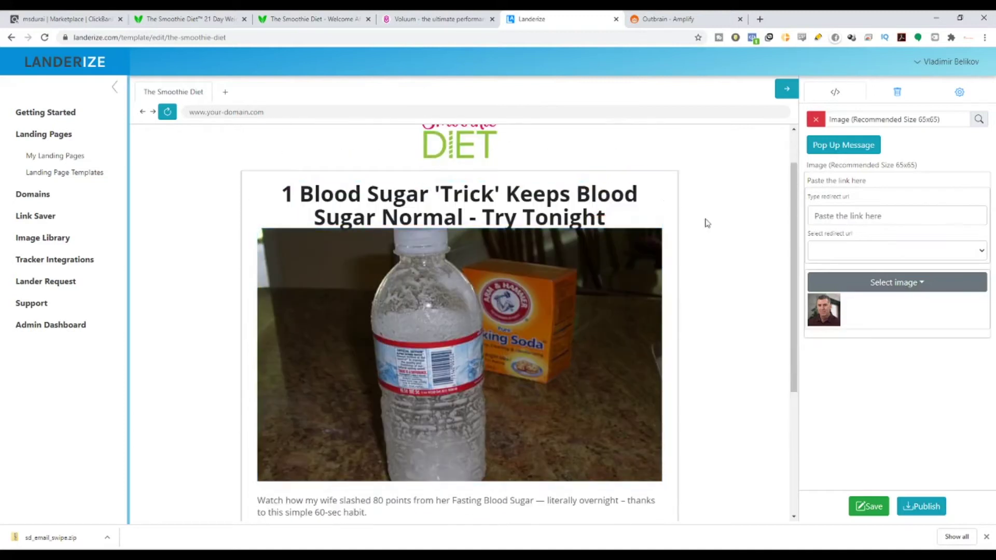
pyautogui.click(631, 215)
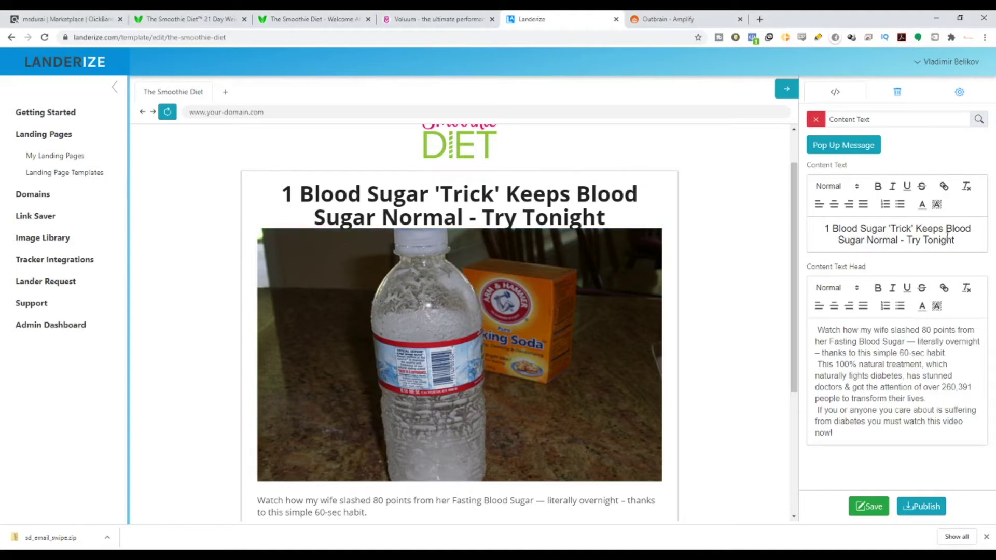
pyautogui.moveTo(965, 242); pyautogui.dragTo(822, 228)
pyautogui.write("3 LBS IN 3 DAYS: You won't BELIEVE what she looks like NOW!")
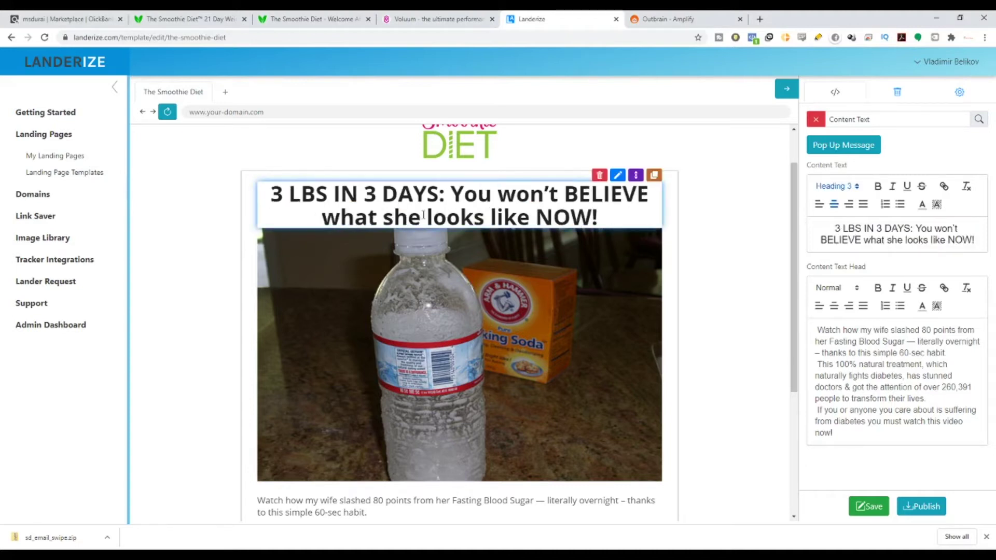
pyautogui.press('Return')
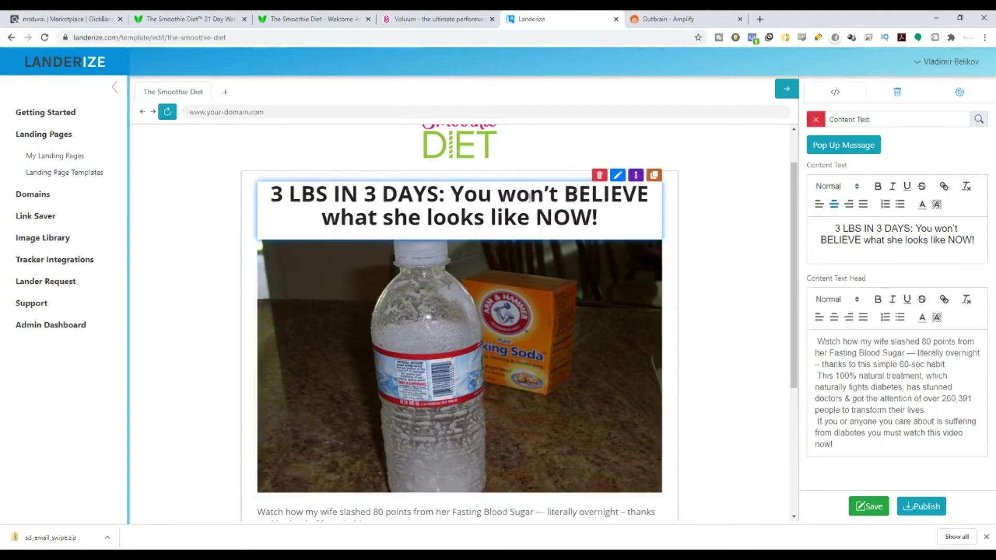
# Replace the body text below the photo with the copied opening paragraphs of the friend's weight-loss story.
pyautogui.scroll(-3, 496, 470)
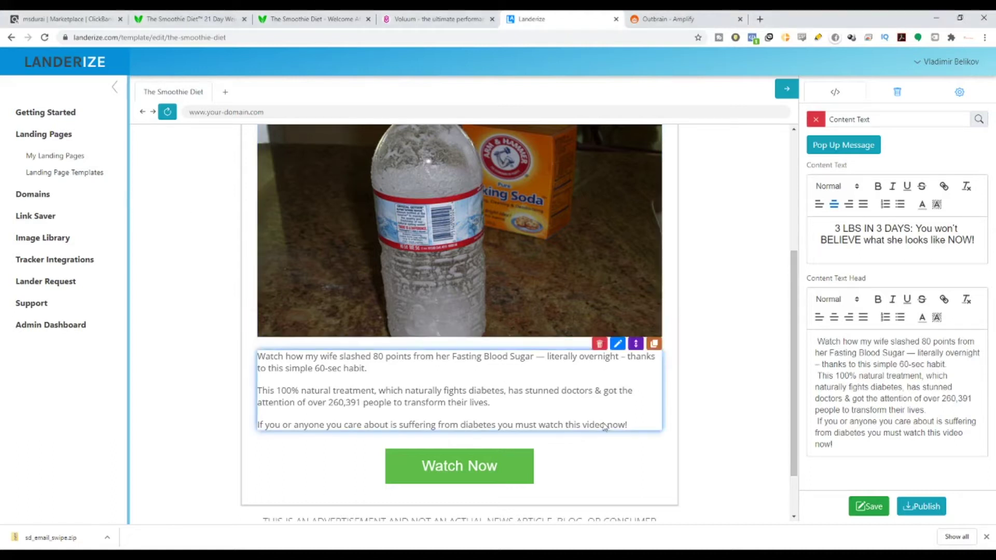
pyautogui.moveTo(923, 441); pyautogui.dragTo(813, 326)
pyautogui.hotkey('ctrl', 'v')
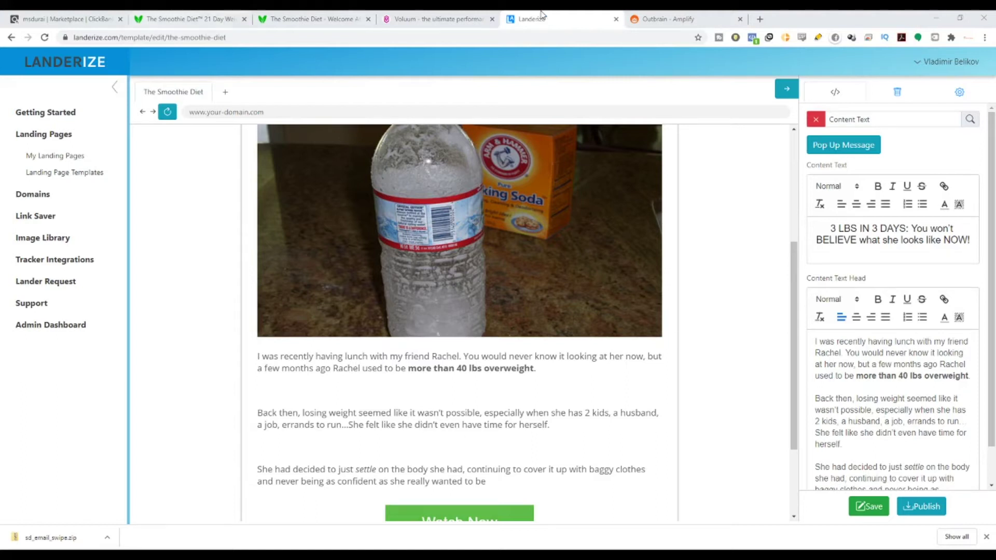
# Append the copied remaining paragraphs, from "So fast forward to today" through "See how busy women are losing 3-8 lbs in 1 week".
pyautogui.scroll(-1, 929, 454)
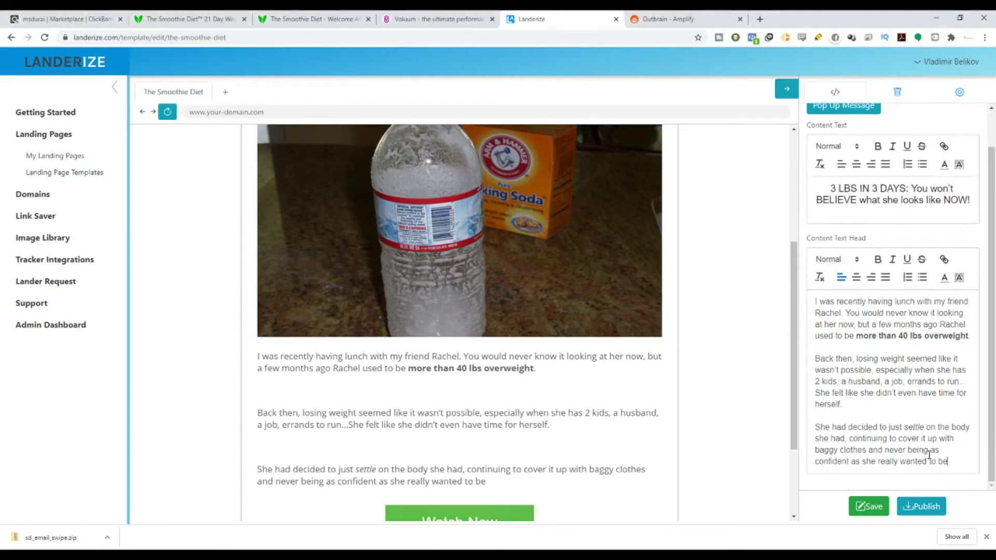
pyautogui.press('Return')
pyautogui.press('Return')
pyautogui.hotkey('ctrl', 'v')
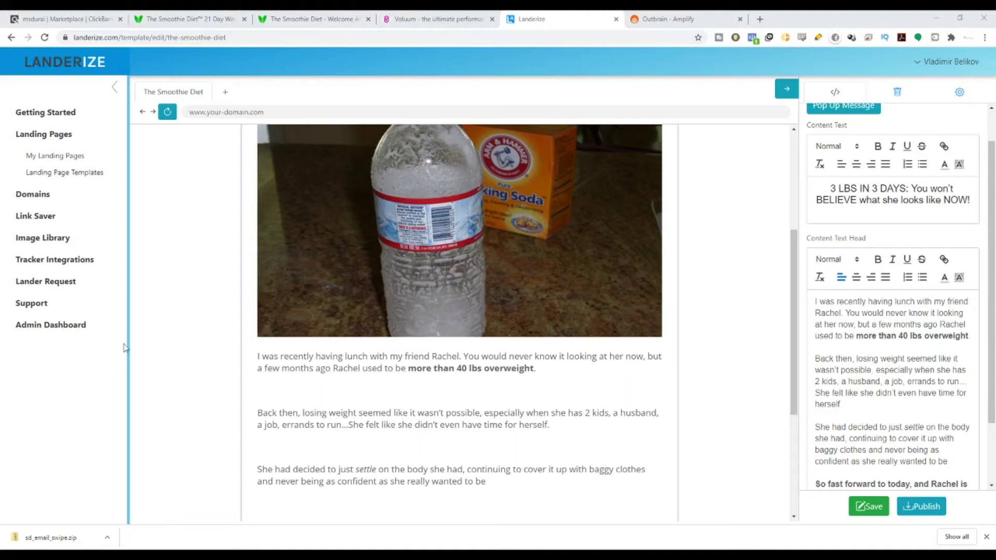
pyautogui.scroll(-2, 907, 438)
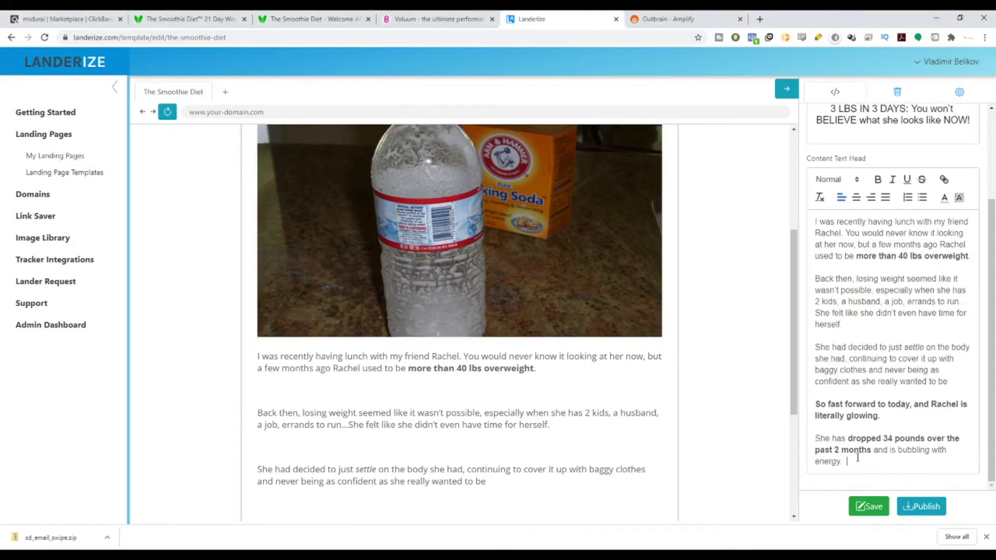
pyautogui.press('Return')
pyautogui.press('Return')
pyautogui.hotkey('ctrl', 'v')
pyautogui.scroll(-1, 857, 458)
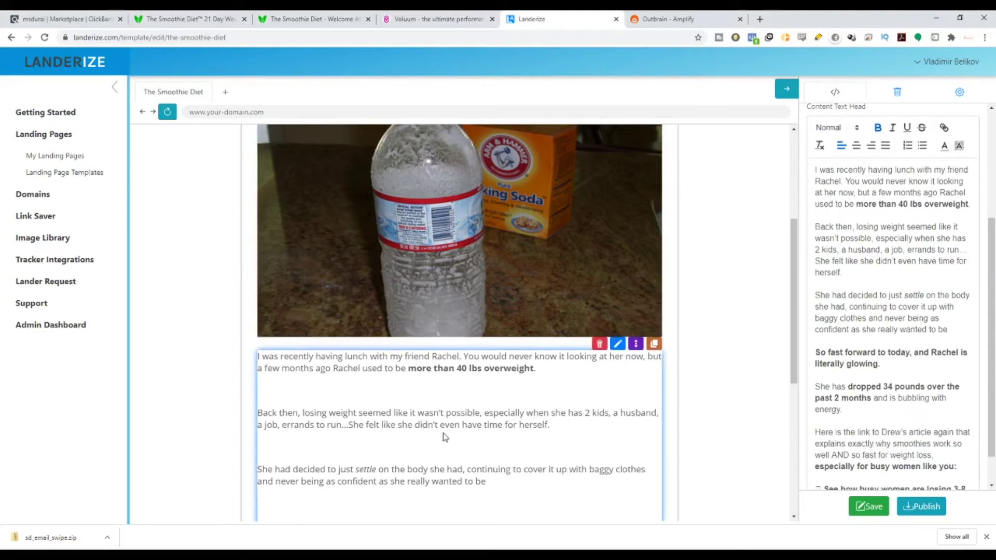
# Remove the blank lines between the body text paragraphs, down to the one beginning "Here is the link to".
pyautogui.scroll(-6, 445, 437)
pyautogui.scroll(4, 377, 394)
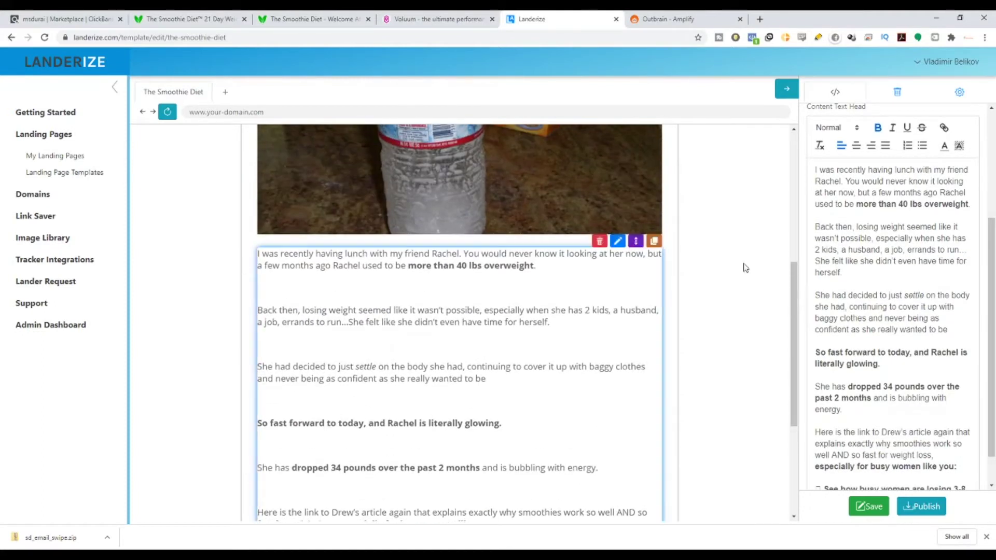
pyautogui.click(817, 227)
pyautogui.press('BackSpace')
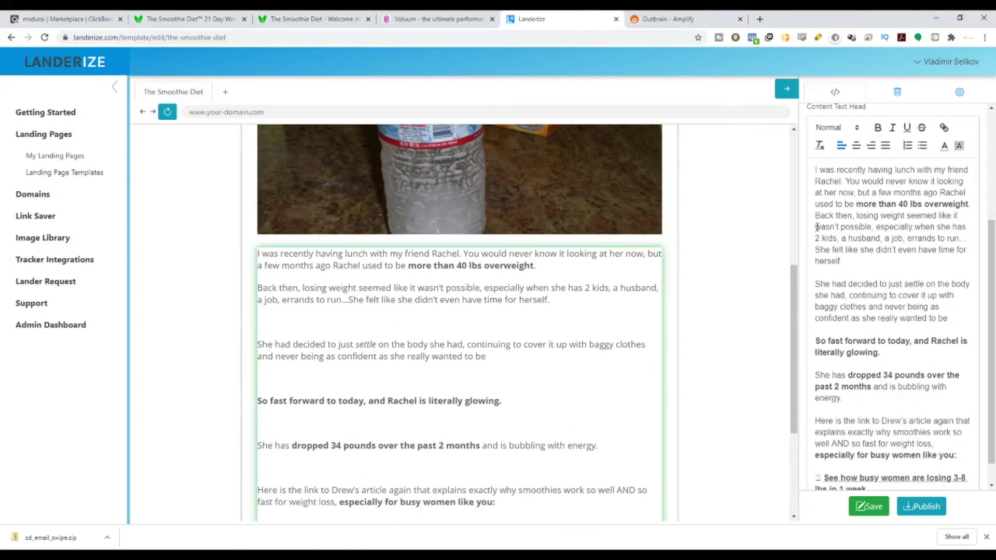
pyautogui.click(816, 283)
pyautogui.press('BackSpace')
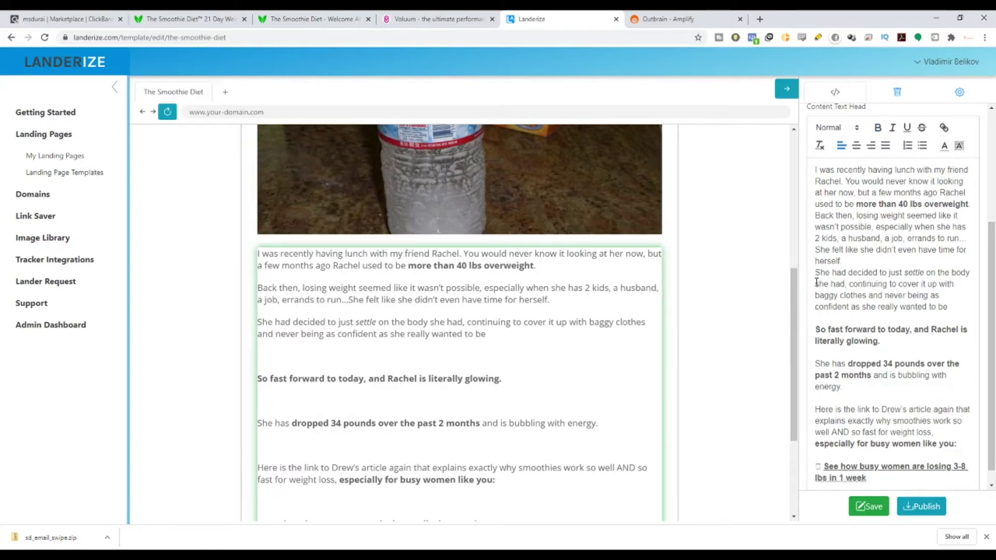
pyautogui.click(816, 323)
pyautogui.press('BackSpace')
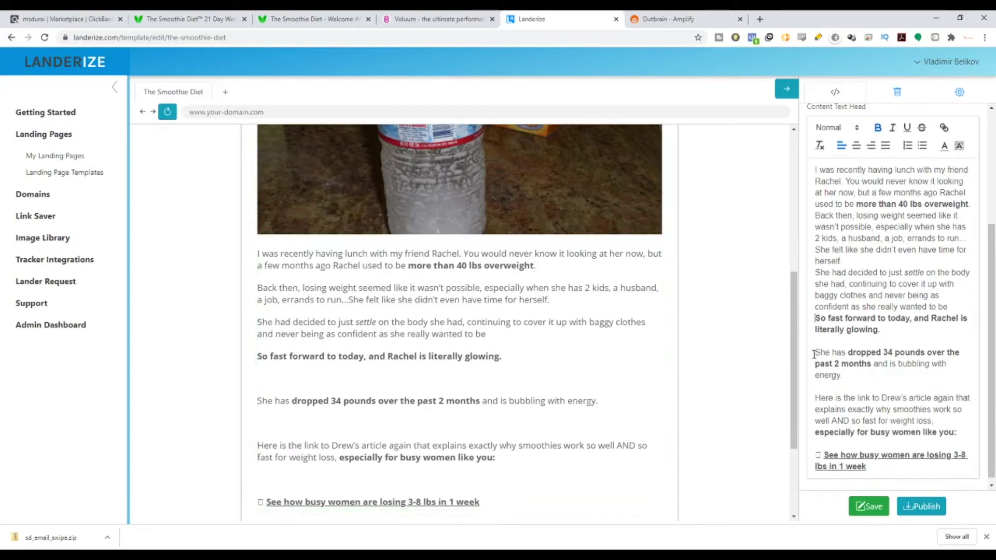
pyautogui.click(815, 352)
pyautogui.press('BackSpace')
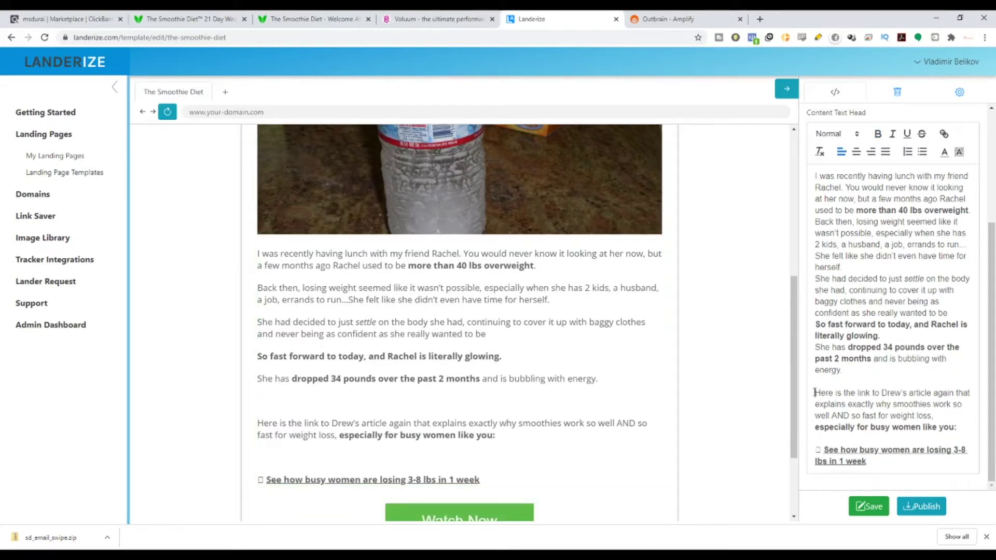
pyautogui.click(813, 393)
pyautogui.press('BackSpace')
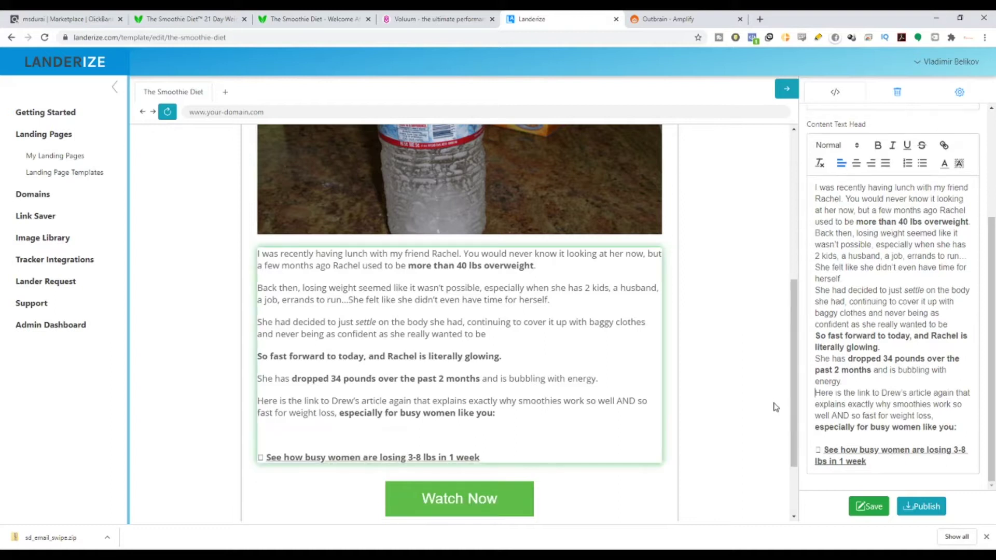
# Remove the stray symbol and blank line before "See how busy women are losing 3-8 lbs in 1 week".
pyautogui.click(823, 450)
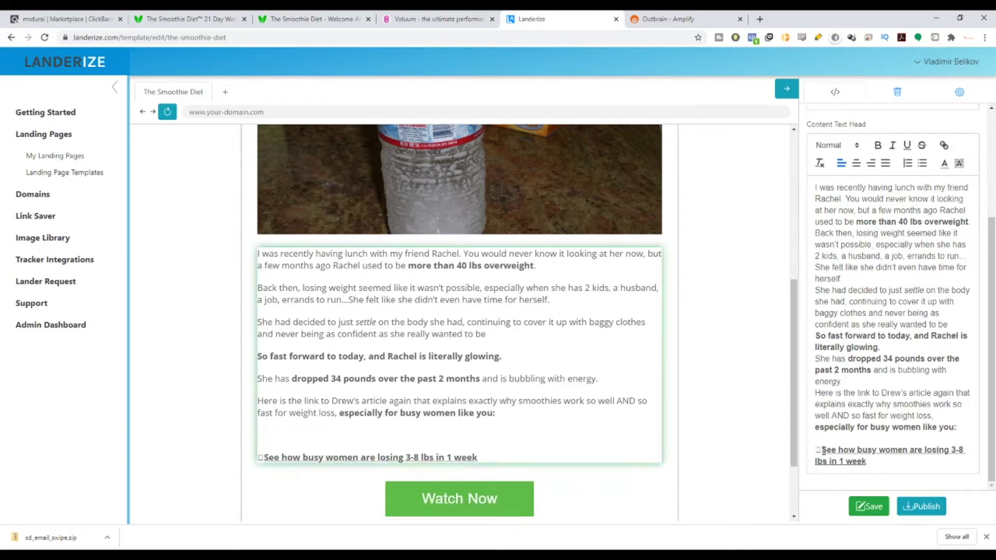
pyautogui.press('BackSpace')
pyautogui.press('BackSpace')
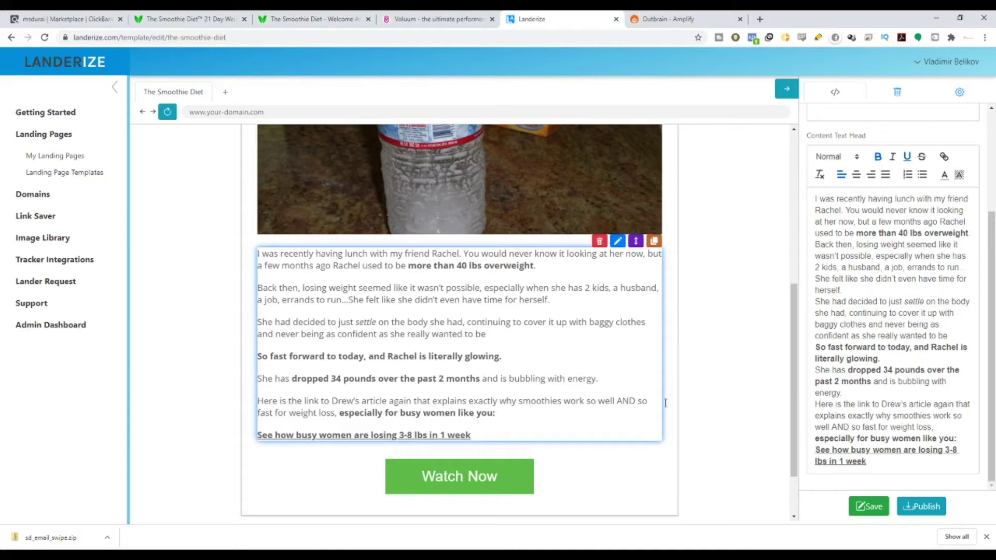
# Switch to The Smoothie Diet sales page to check its video, glance at Voluum's offers, and return to Landerize.
pyautogui.click(167, 19)
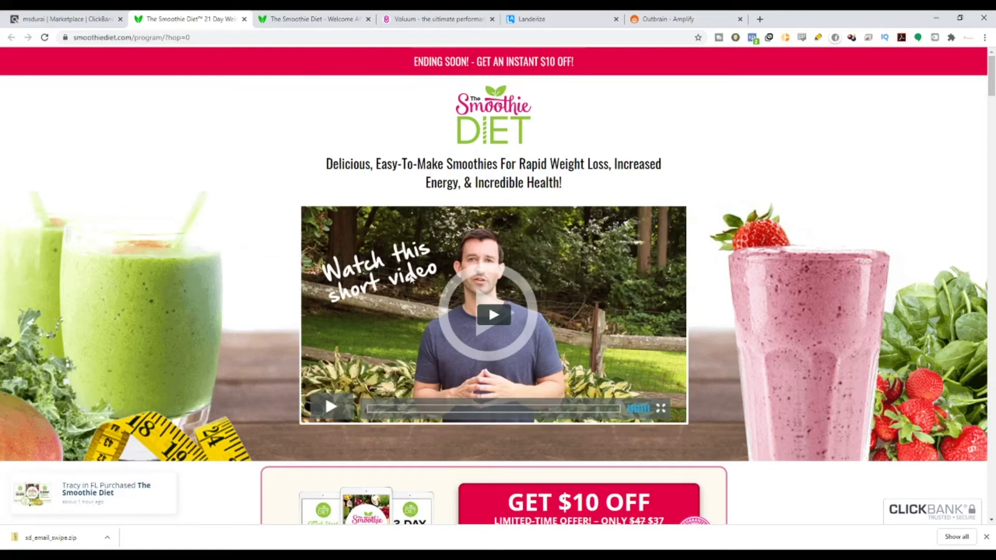
pyautogui.click(447, 18)
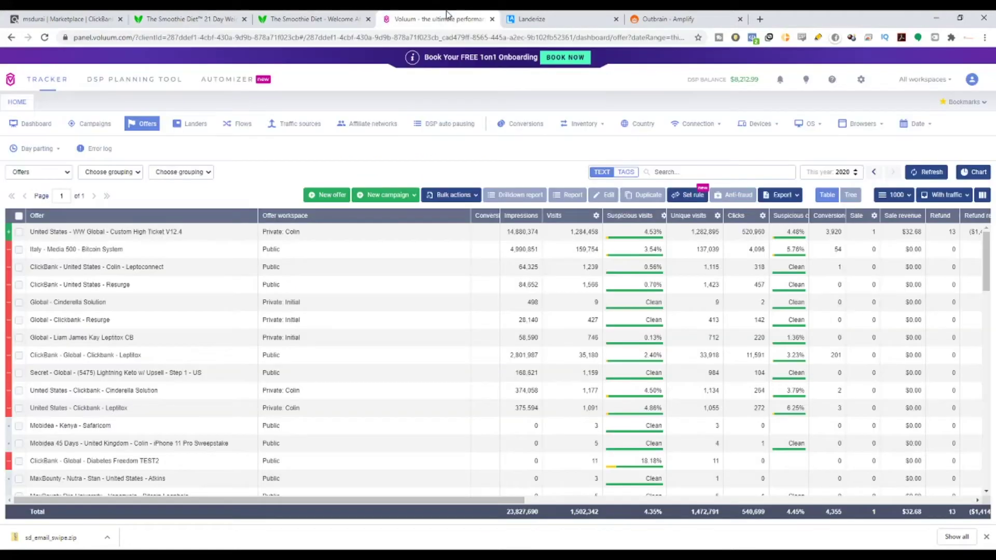
pyautogui.click(550, 18)
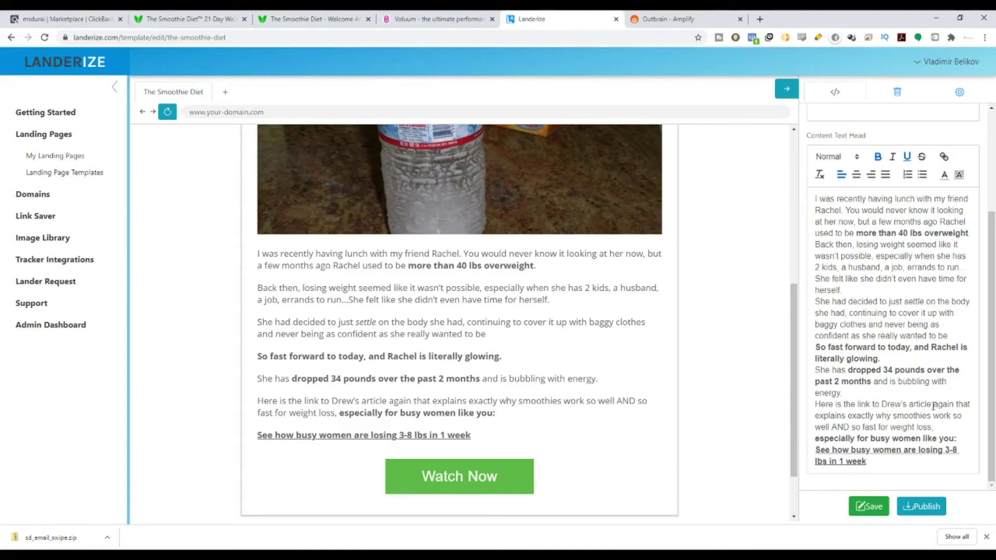
# In the last body paragraph, replace the reference to the named person's article after "Here is the link to" with "the video".
pyautogui.moveTo(932, 405); pyautogui.dragTo(909, 405)
pyautogui.click(900, 395)
pyautogui.moveTo(952, 405); pyautogui.dragTo(878, 404)
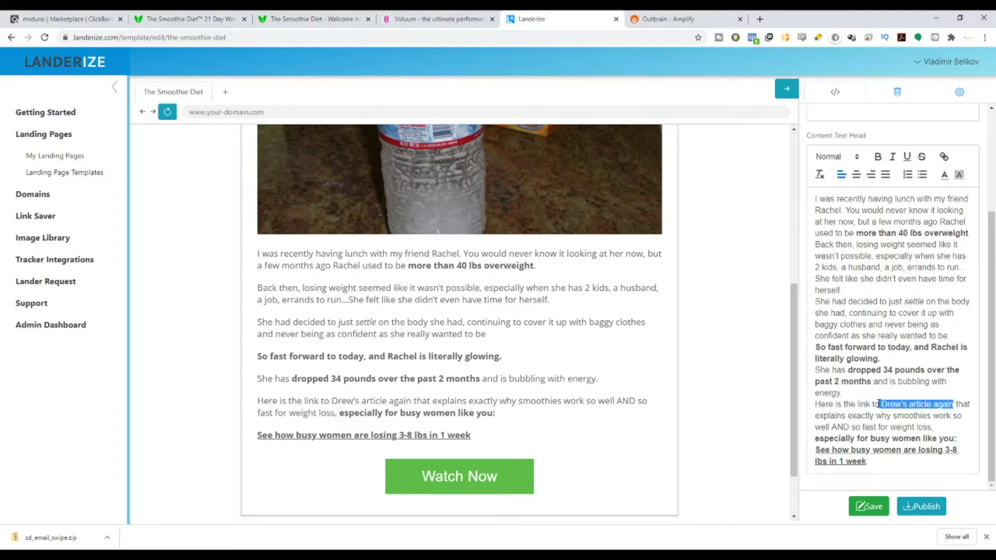
pyautogui.write('the video')
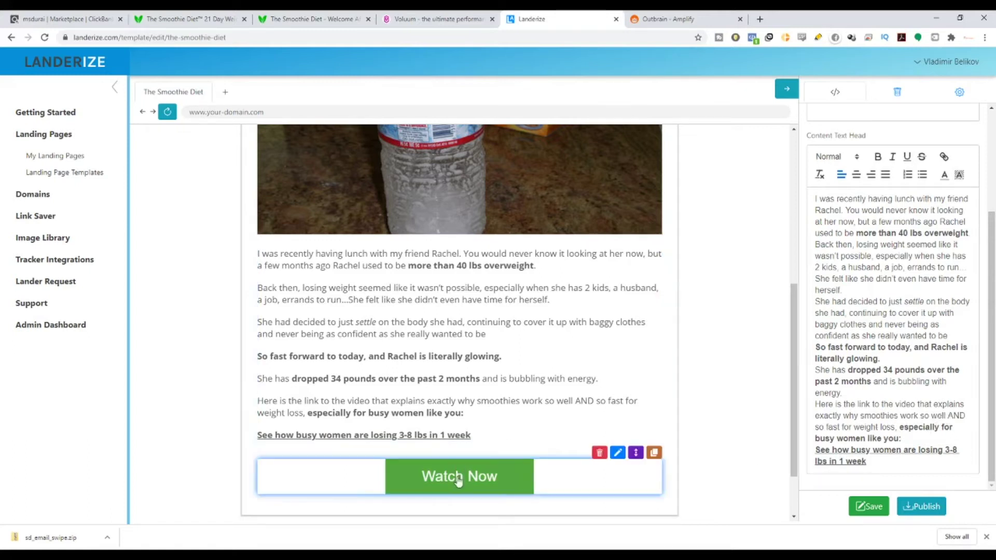
# Review the edited landing page's layout and copy, and open the Watch Now button's settings.
pyautogui.scroll(3, 536, 443)
pyautogui.scroll(4, 535, 443)
pyautogui.scroll(-7, 519, 415)
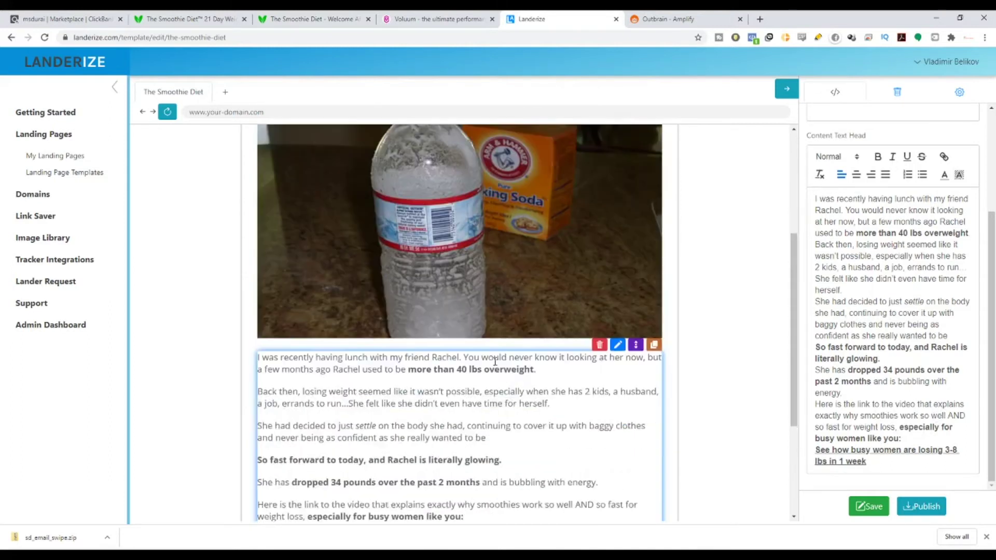
pyautogui.scroll(2, 538, 373)
pyautogui.scroll(4, 538, 372)
pyautogui.scroll(-3, 538, 373)
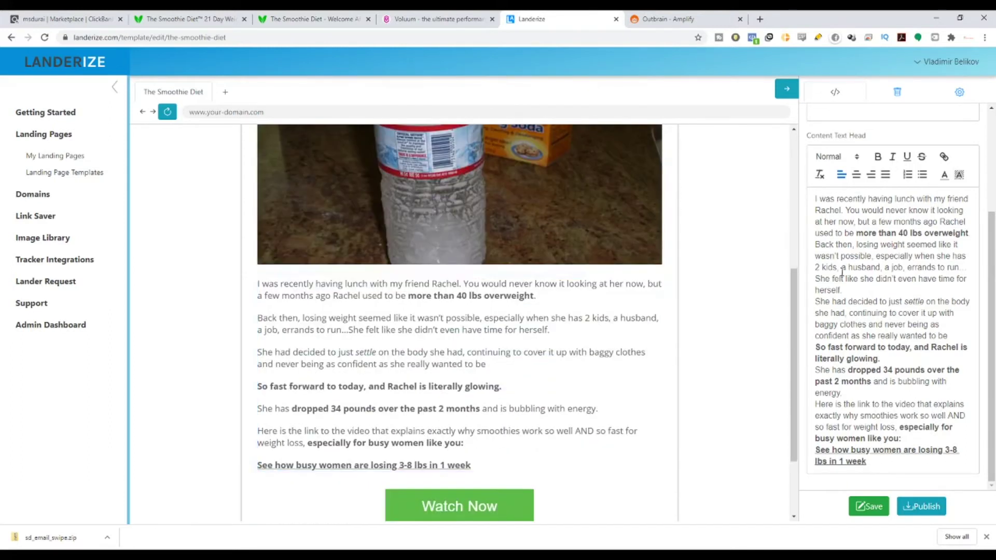
pyautogui.scroll(-2, 609, 436)
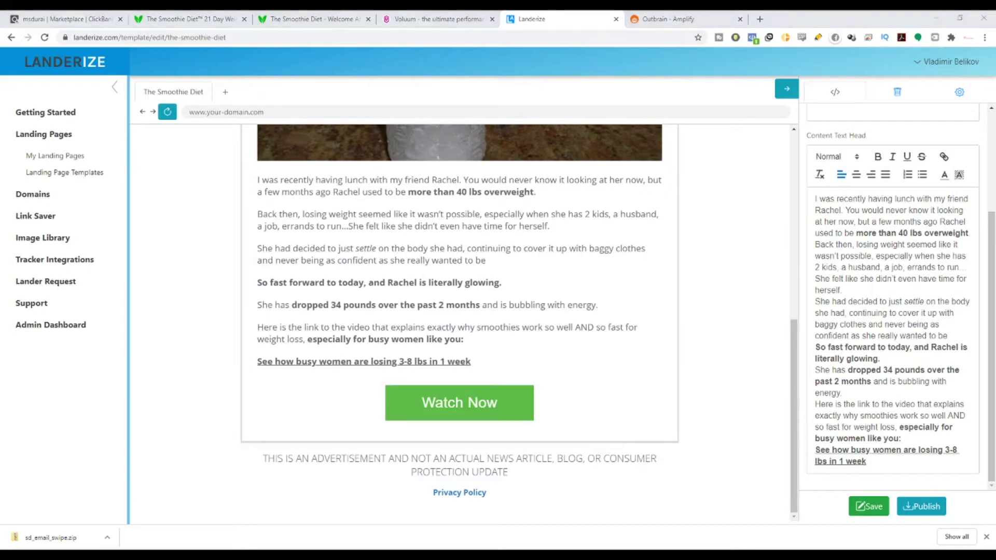
pyautogui.moveTo(544, 400)
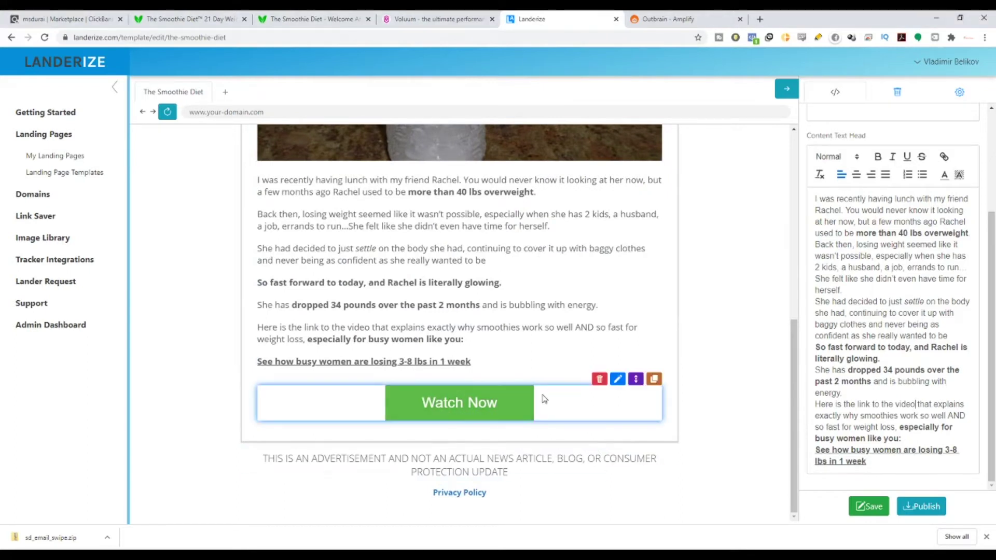
pyautogui.click(616, 382)
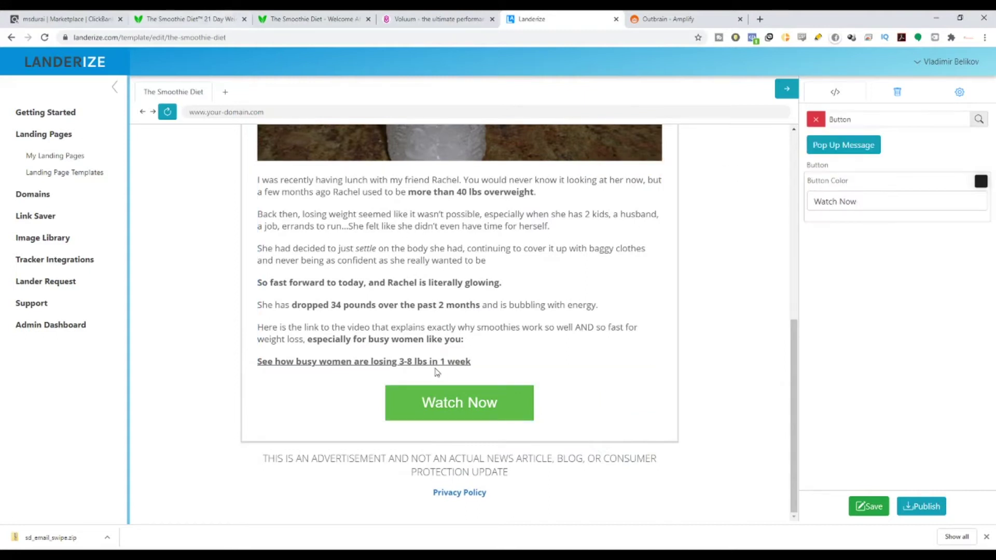
# Switch between The Smoothie Diet sales page and Landerize to compare the sales page's video and offer with the landing page's Watch Now section.
pyautogui.click(200, 15)
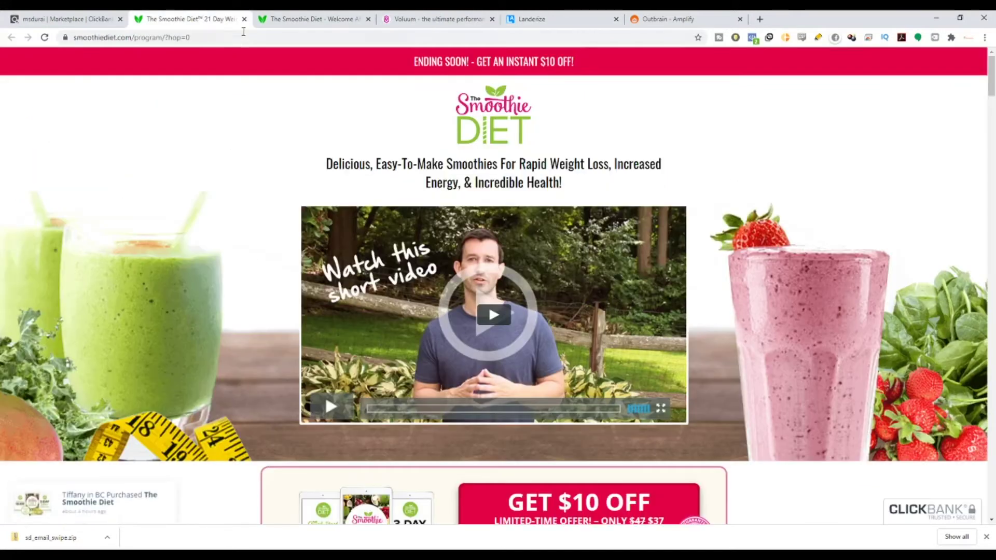
pyautogui.scroll(-3, 426, 317)
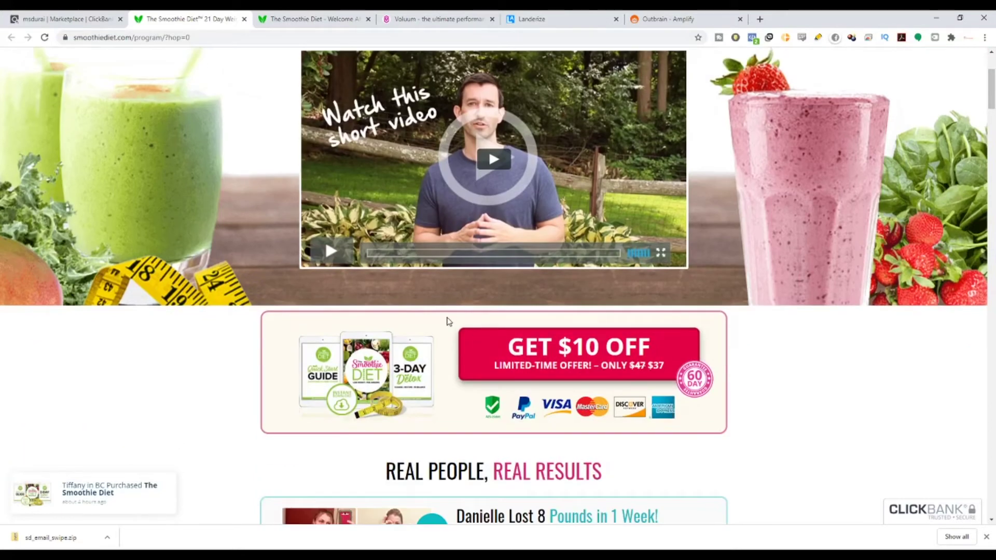
pyautogui.scroll(3, 448, 321)
pyautogui.click(543, 15)
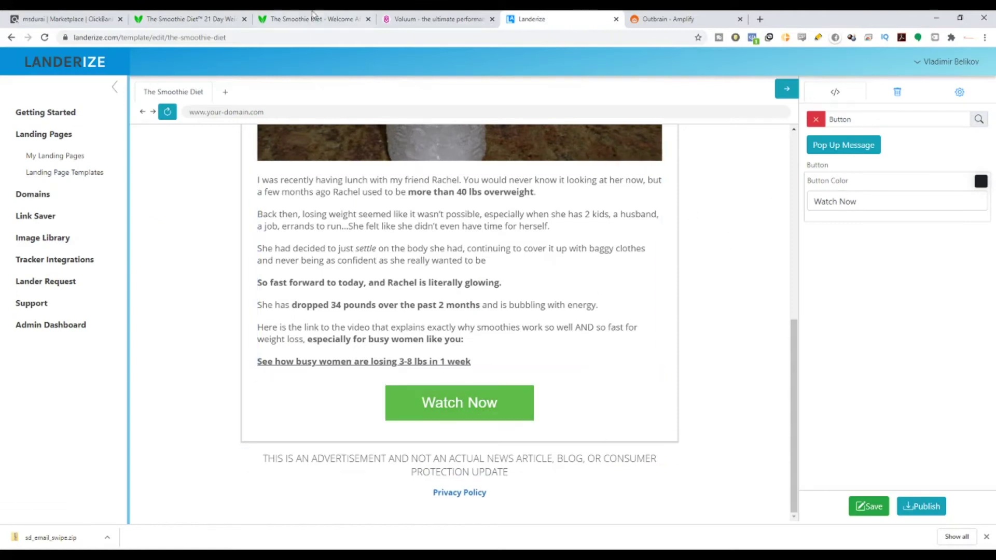
pyautogui.click(223, 19)
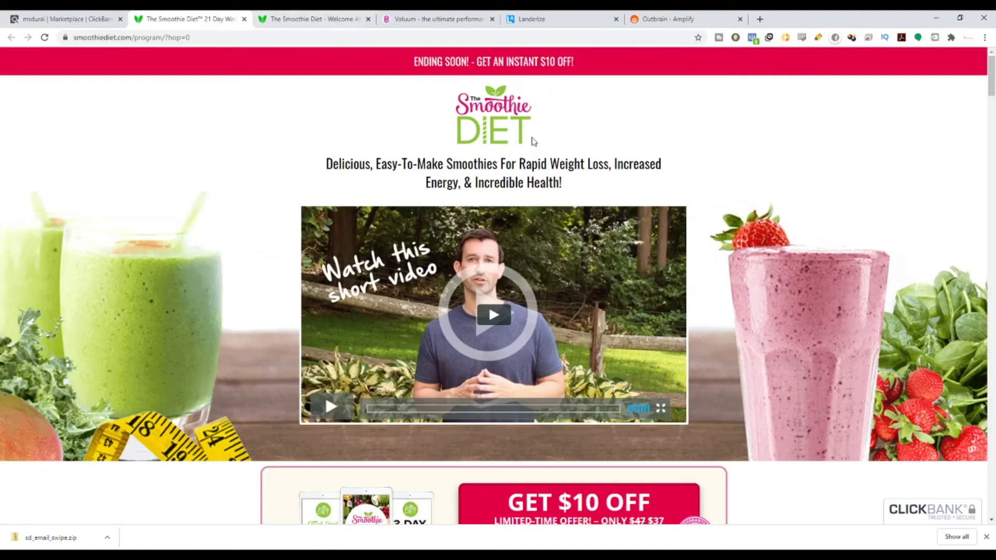
# Recolor the Watch Now button pink to match The Smoothie Diet branding, checking the brand color on the affiliate page.
pyautogui.click(322, 16)
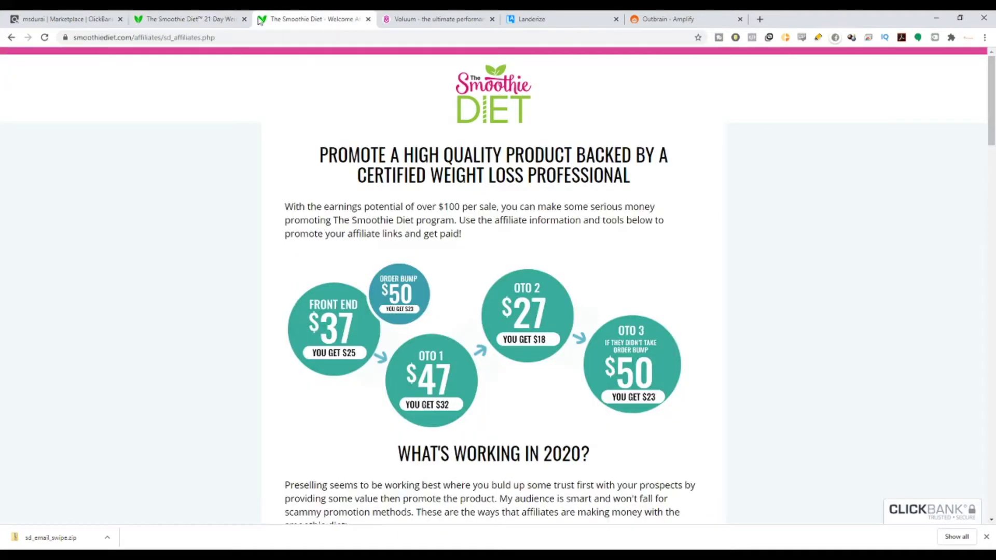
pyautogui.click(524, 19)
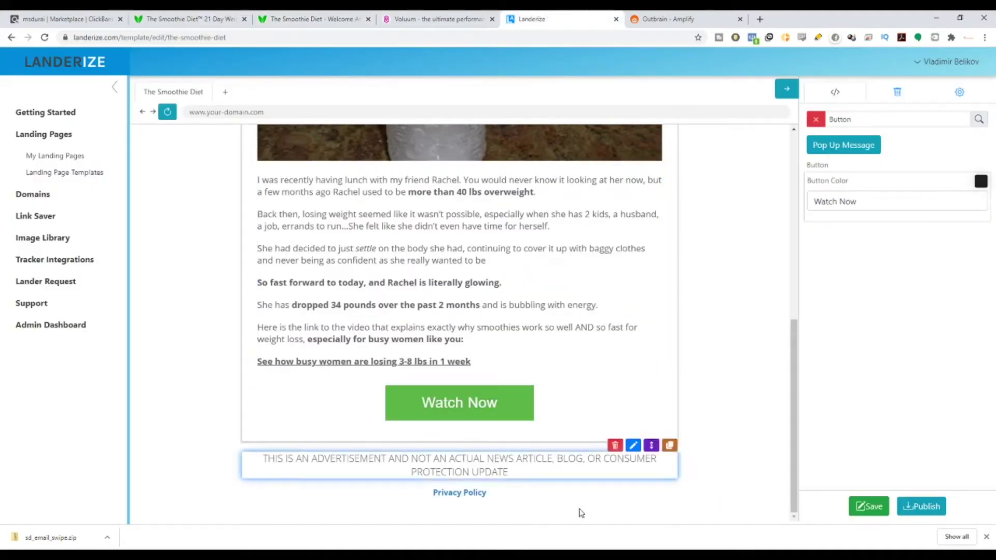
pyautogui.click(981, 181)
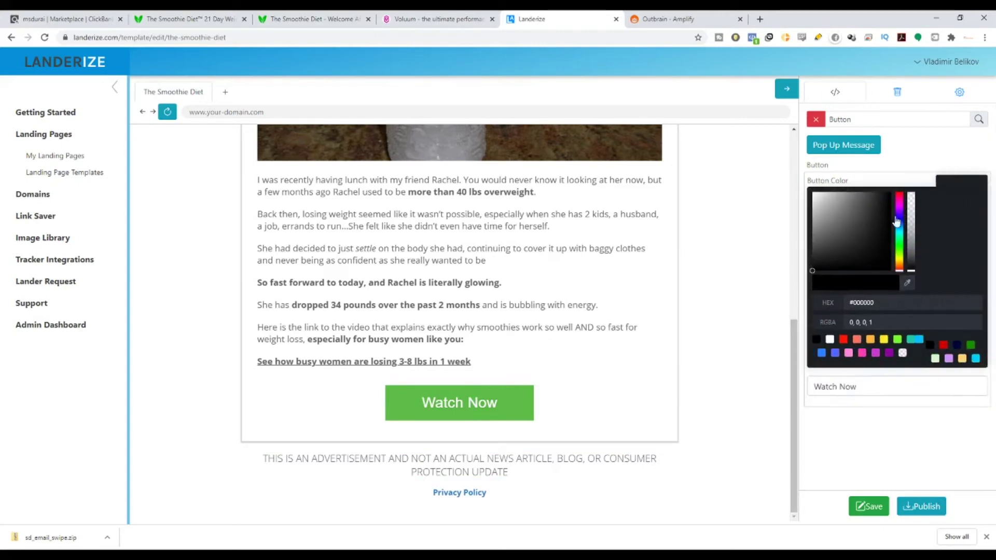
pyautogui.moveTo(896, 213)
pyautogui.mouseDown()
pyautogui.moveTo(900, 194)
pyautogui.moveTo(903, 203)
pyautogui.moveTo(862, 201)
pyautogui.moveTo(888, 215)
pyautogui.moveTo(883, 195)
pyautogui.moveTo(902, 197)
pyautogui.mouseUp()
pyautogui.click(967, 183)
pyautogui.click(899, 202)
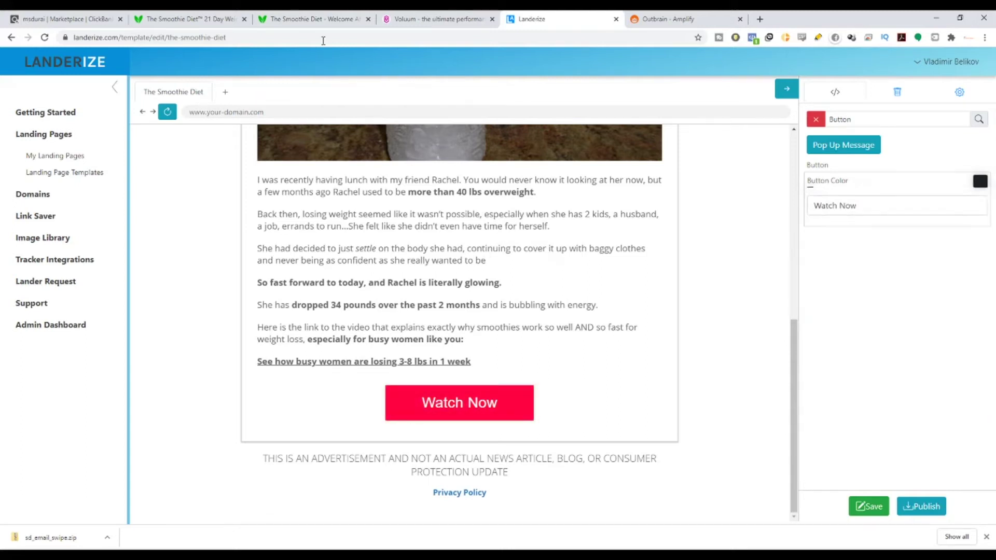
pyautogui.click(319, 19)
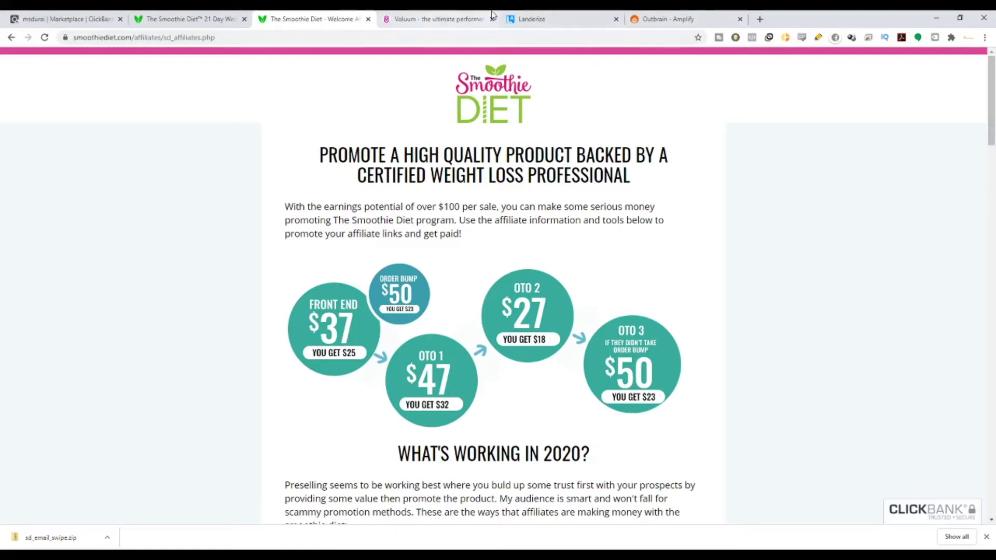
pyautogui.click(540, 15)
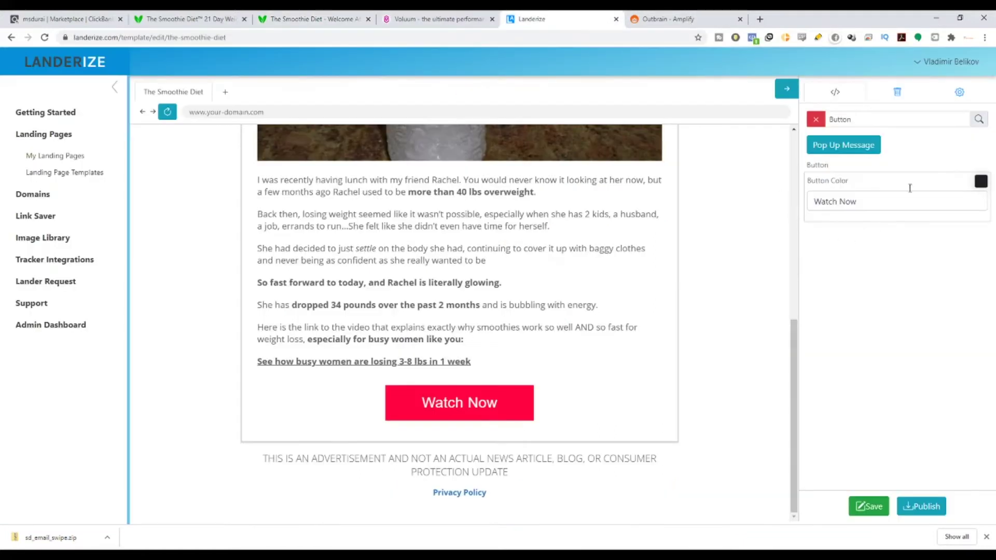
pyautogui.click(979, 181)
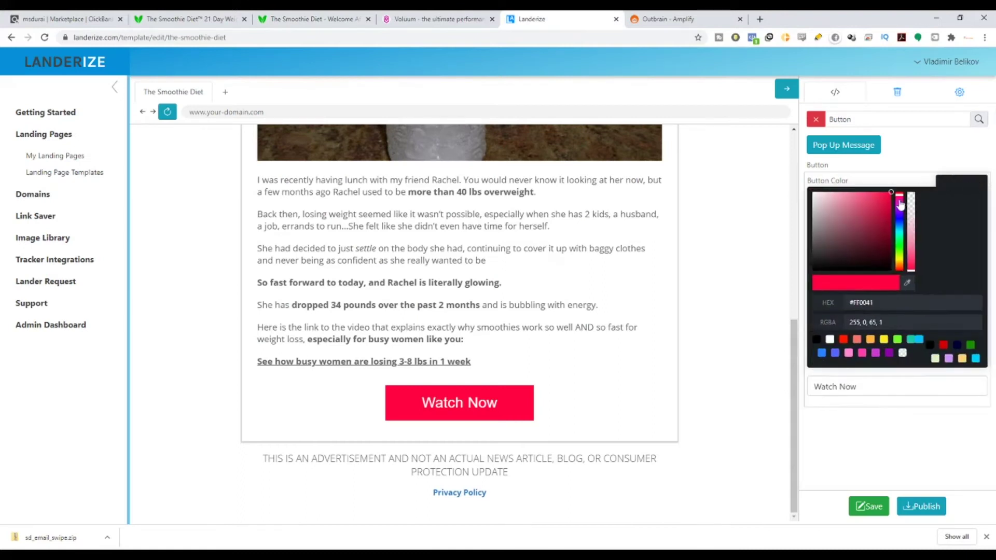
pyautogui.moveTo(899, 205); pyautogui.dragTo(887, 202)
# Review the landing page from headline to footer, checking how the recolored Watch Now button fits the layout.
pyautogui.scroll(3, 519, 464)
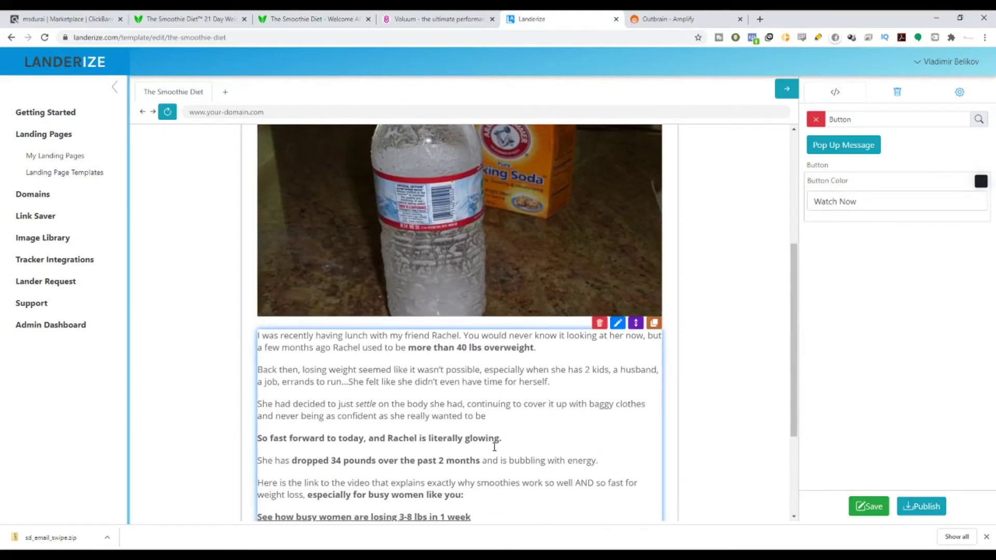
pyautogui.scroll(5, 495, 436)
pyautogui.scroll(-10, 584, 429)
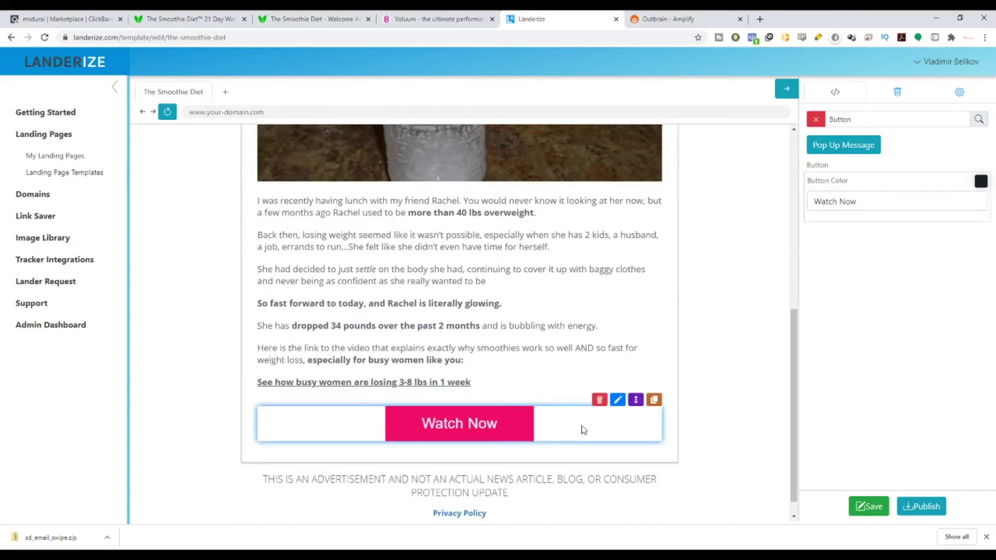
pyautogui.scroll(4, 493, 289)
pyautogui.scroll(-4, 496, 355)
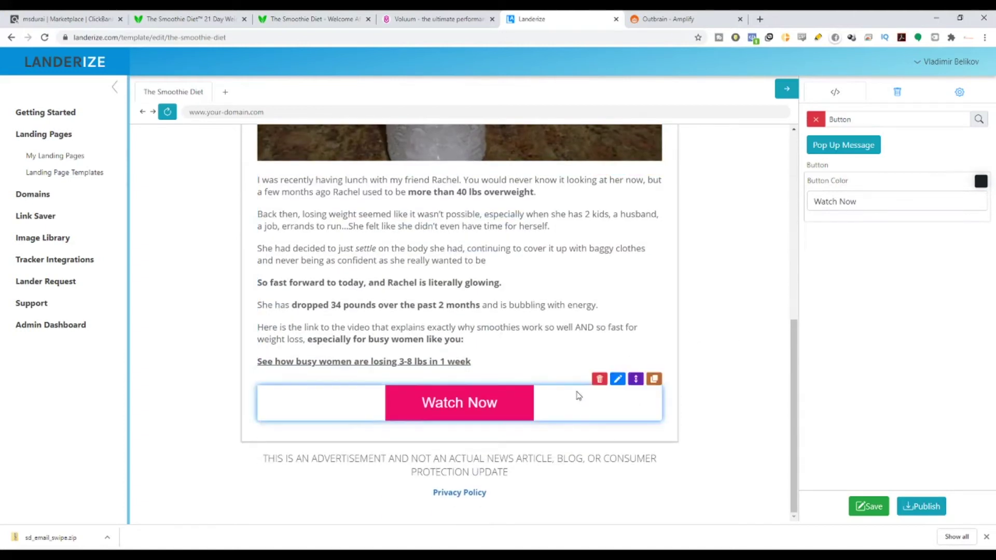
pyautogui.scroll(10, 579, 396)
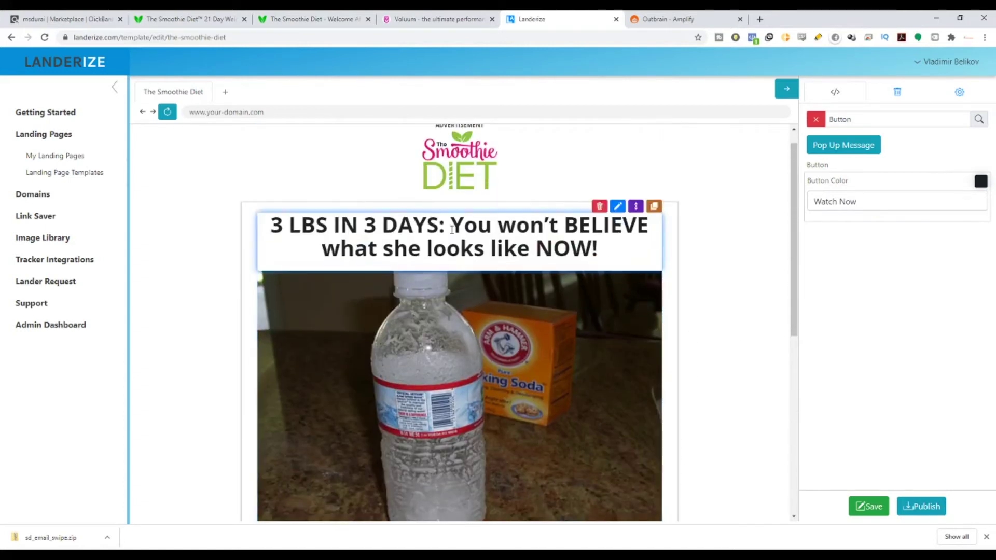
pyautogui.scroll(-10, 566, 349)
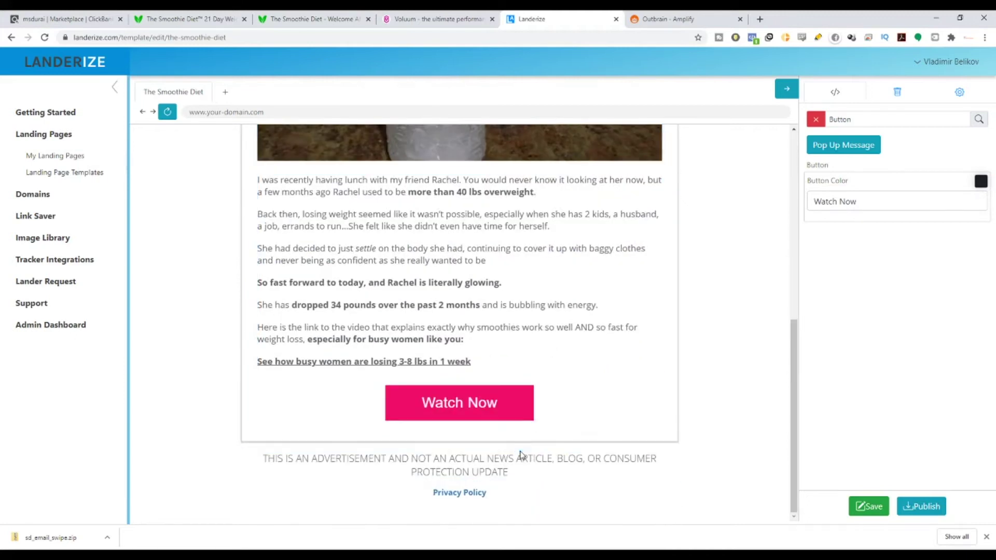
# Open the settings of the main image below the headline and check its recommended size.
pyautogui.scroll(6, 521, 455)
pyautogui.click(617, 213)
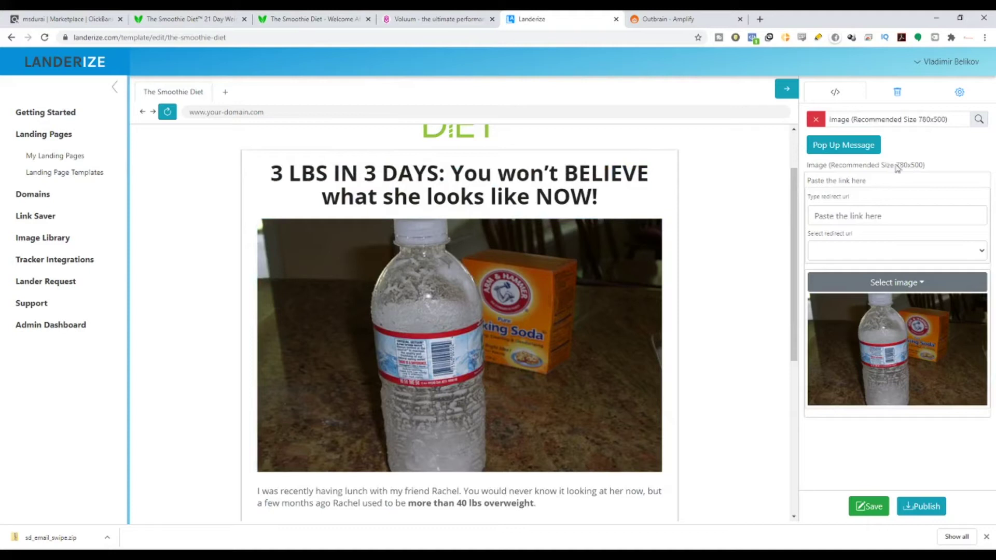
pyautogui.moveTo(895, 165); pyautogui.dragTo(925, 170)
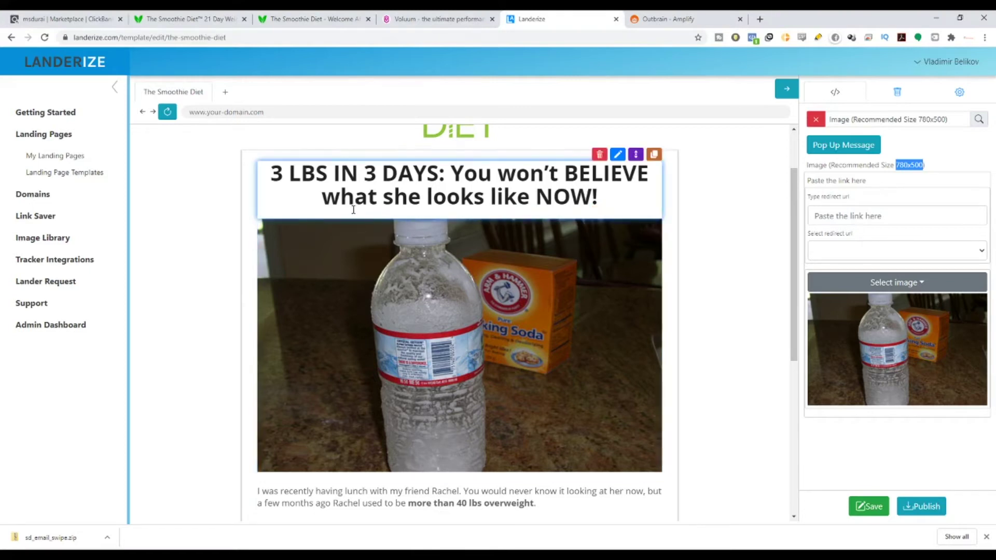
# Download the Product Images/Banners zip file from The Smoothie Diet affiliate page and return to Landerize.
pyautogui.click(309, 19)
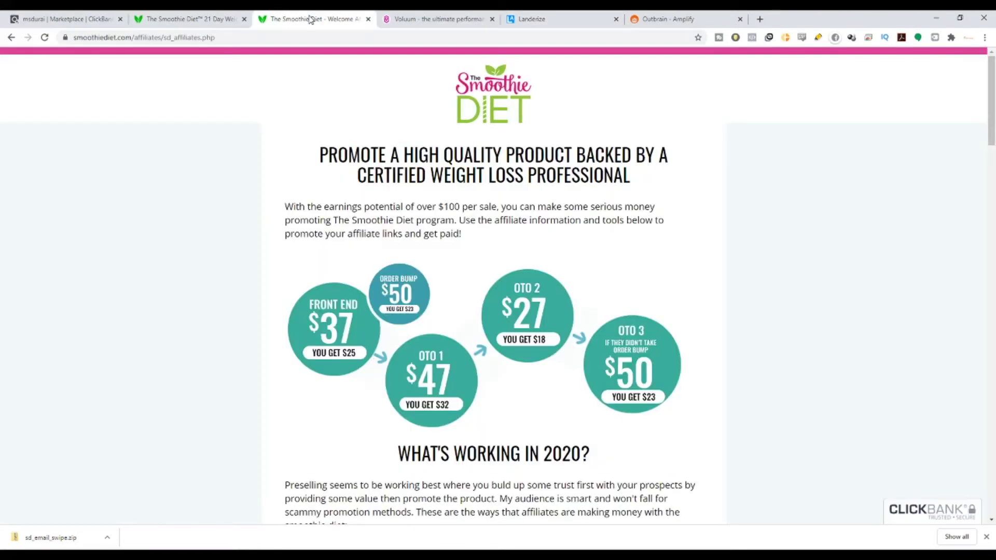
pyautogui.scroll(-15, 415, 251)
pyautogui.scroll(-10, 414, 252)
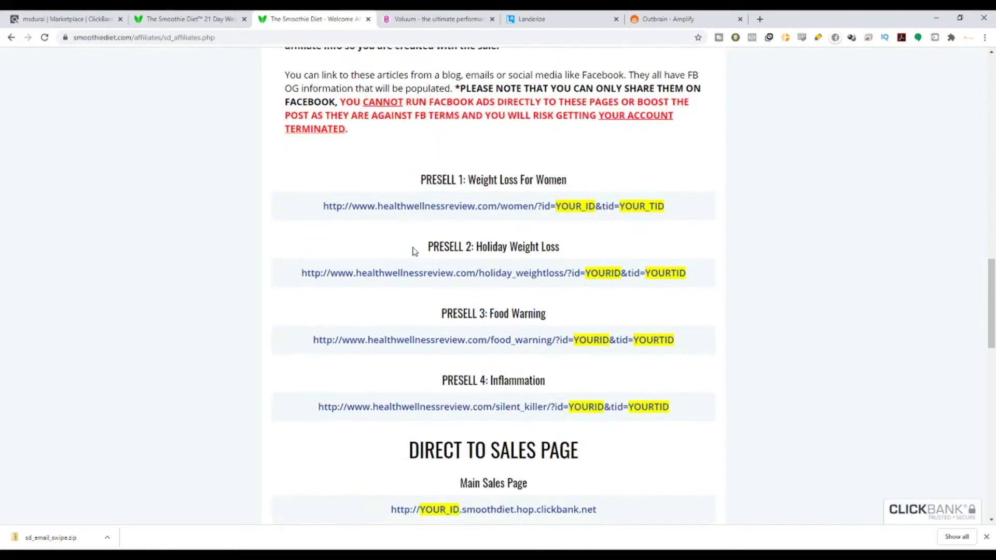
pyautogui.scroll(-8, 422, 270)
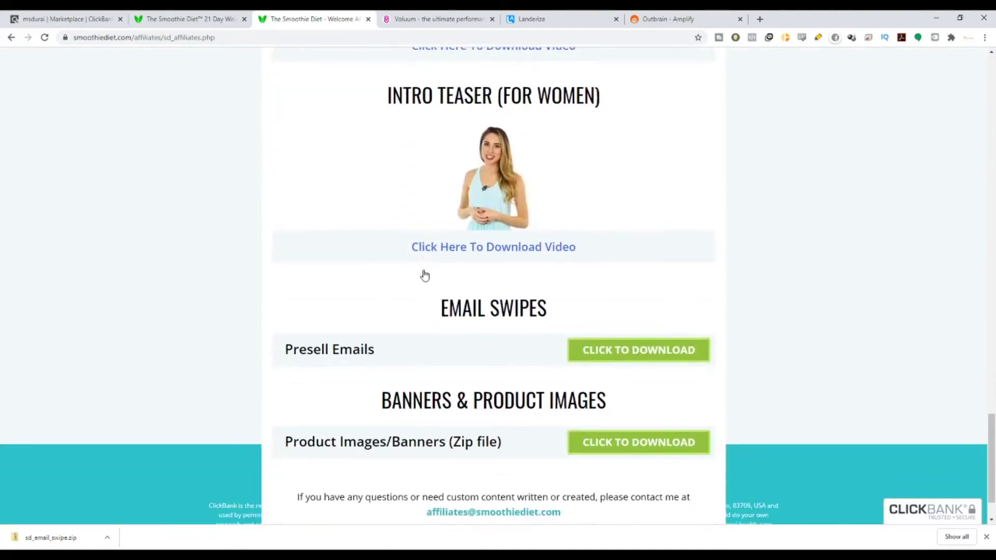
pyautogui.scroll(2, 423, 273)
pyautogui.scroll(-2, 441, 267)
pyautogui.scroll(-1, 451, 263)
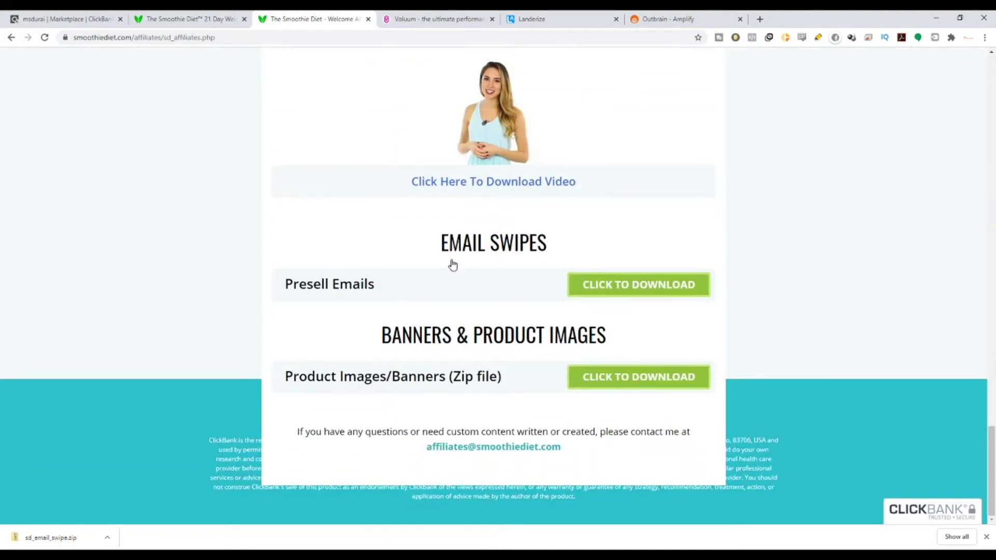
pyautogui.click(609, 383)
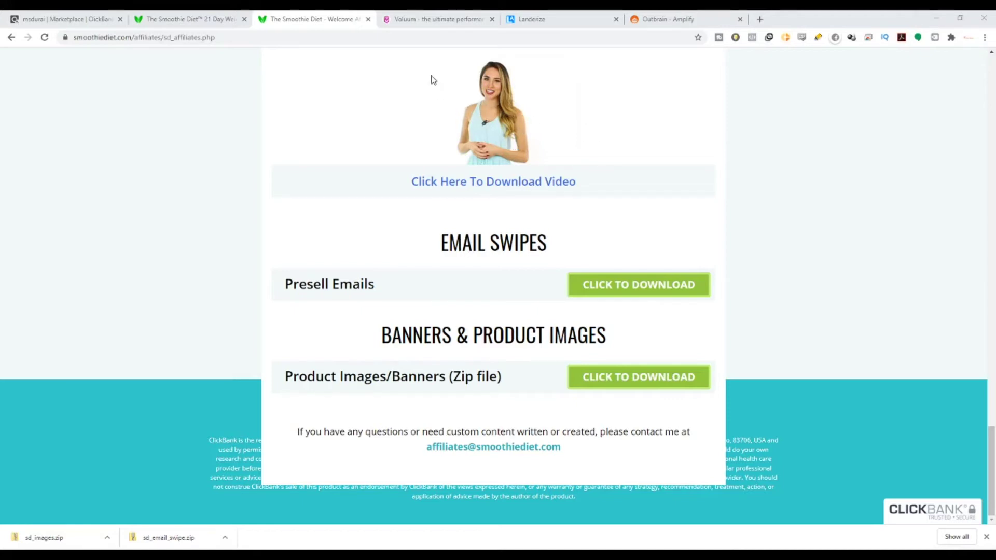
pyautogui.scroll(1, 433, 256)
pyautogui.click(526, 15)
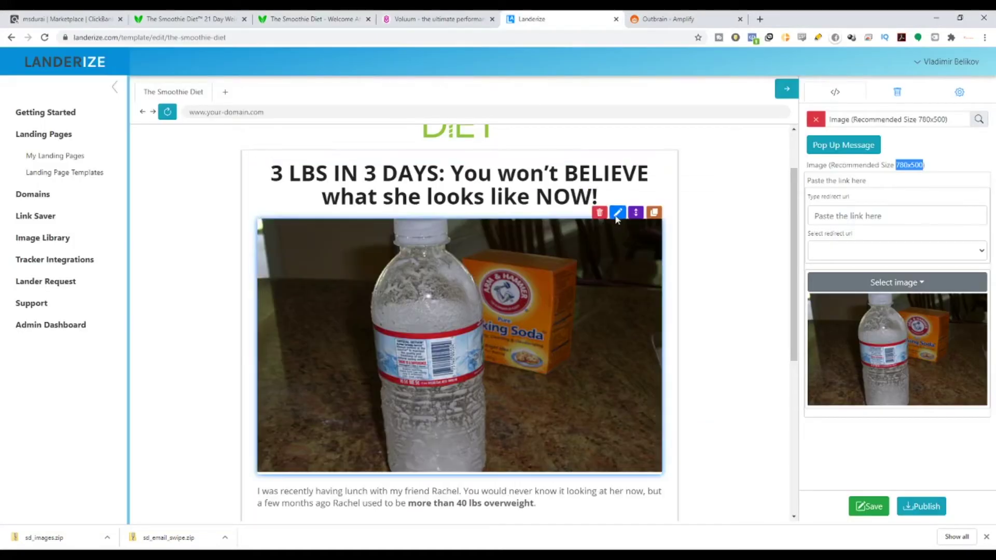
# Replace the landing page's main image with the "Weird" Shake banner, 336x280.jpg.
pyautogui.click(894, 282)
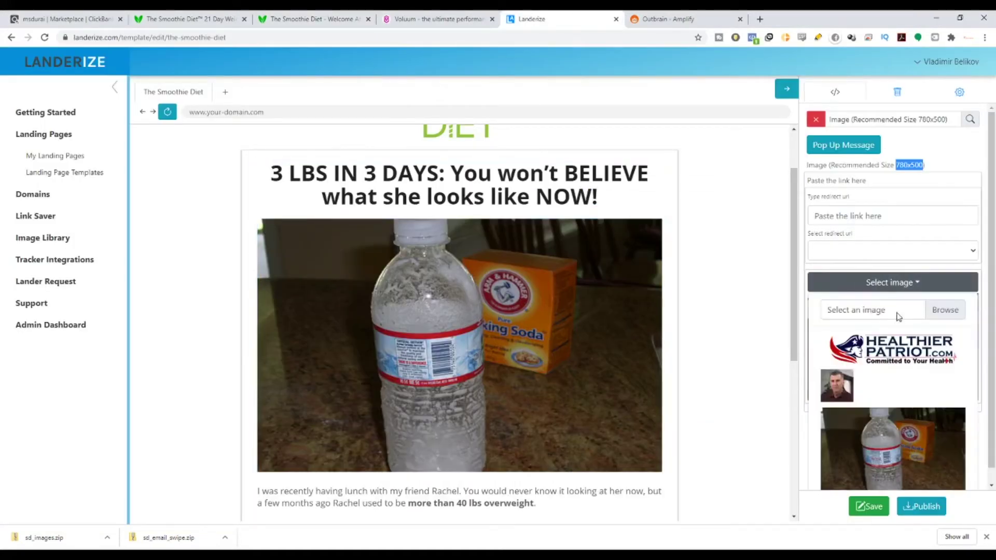
pyautogui.click(941, 314)
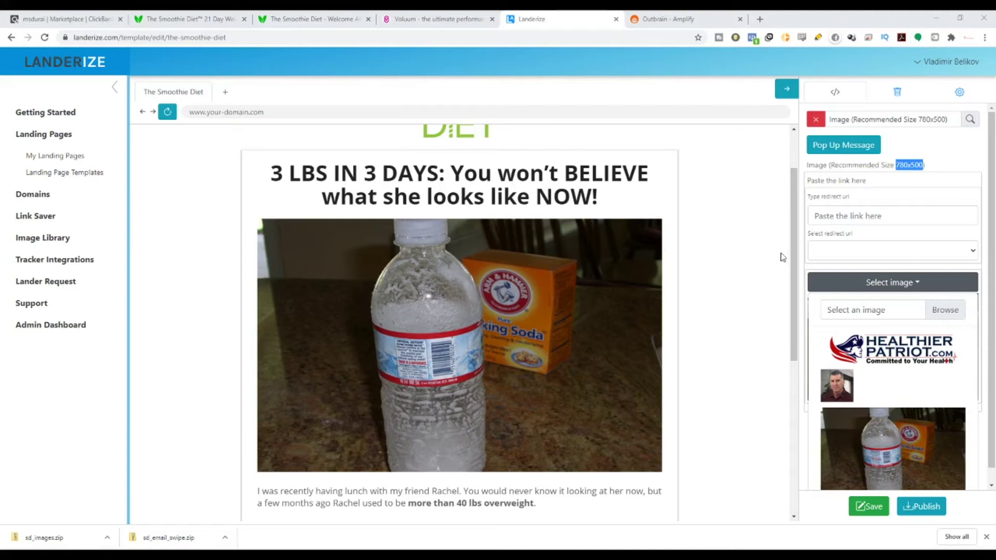
pyautogui.click(916, 425)
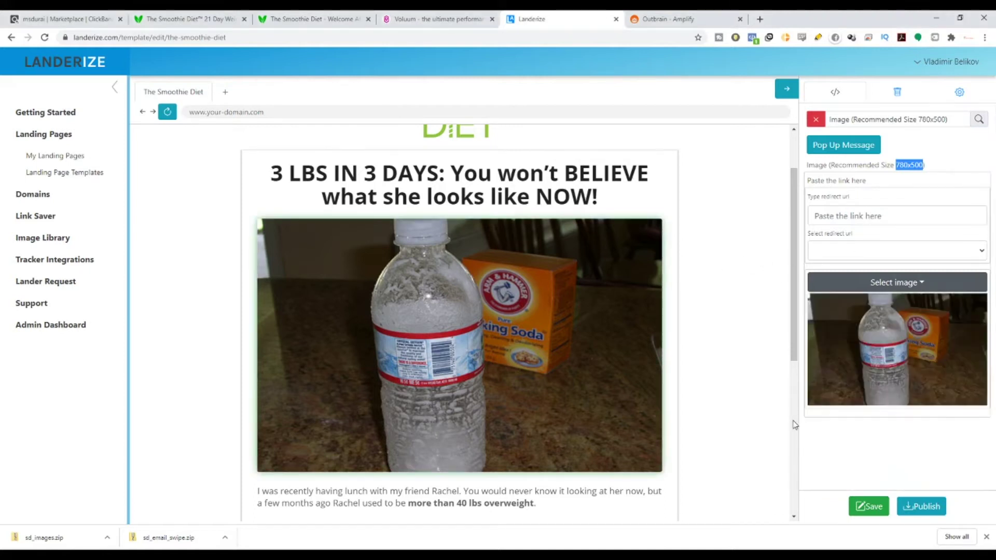
pyautogui.scroll(-2, 774, 415)
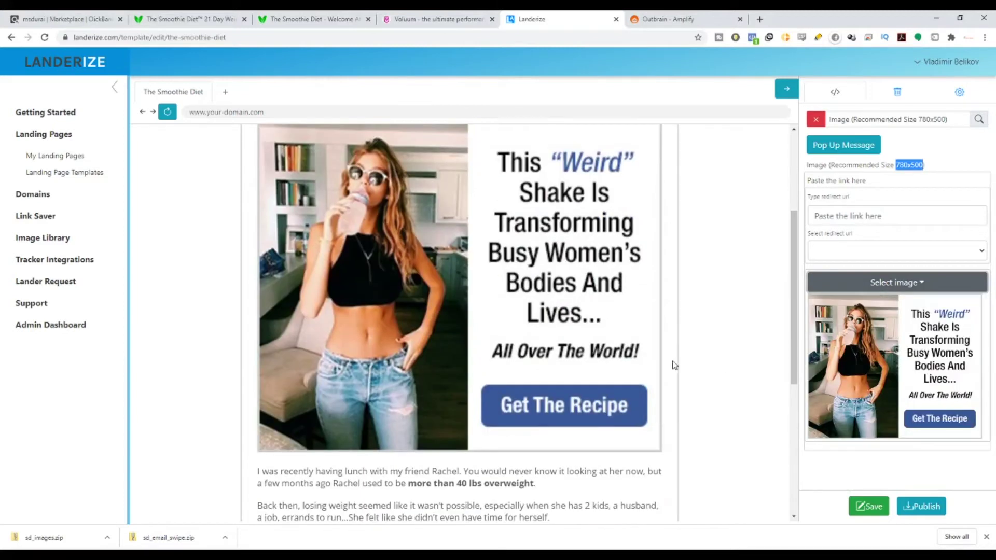
pyautogui.scroll(1, 639, 358)
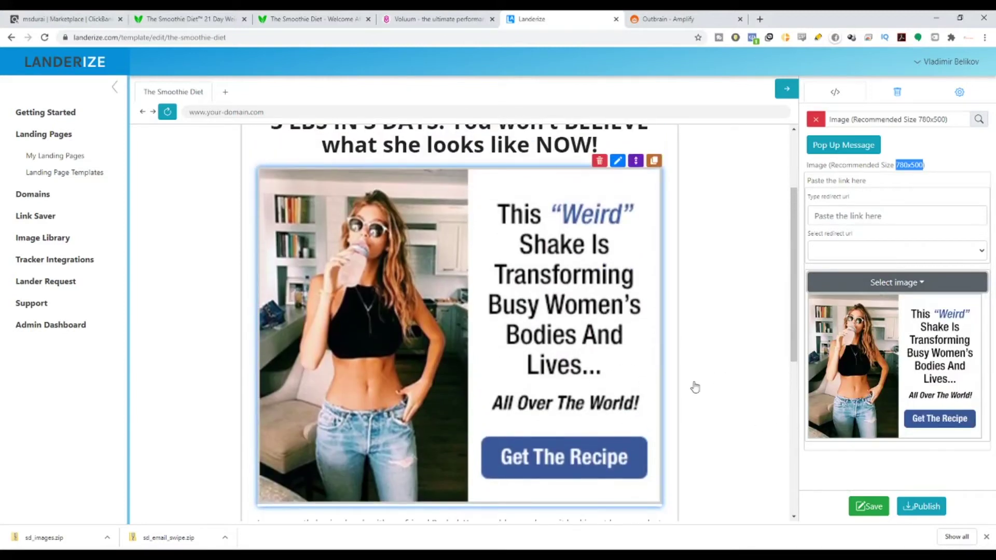
# Replace the main image with the "Drop 3 Pounds In 3 Days?" banner and check it under the headline.
pyautogui.click(915, 281)
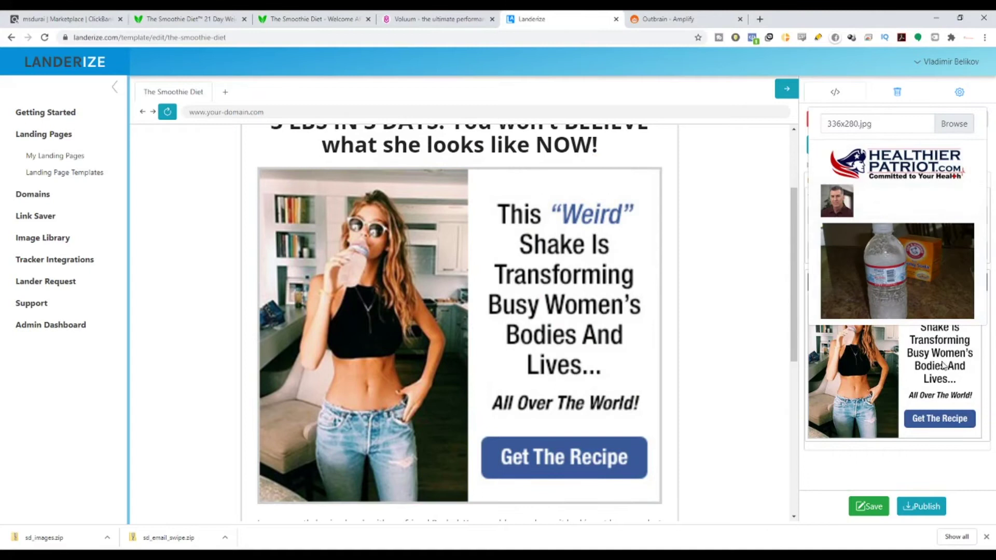
pyautogui.click(936, 460)
pyautogui.click(912, 284)
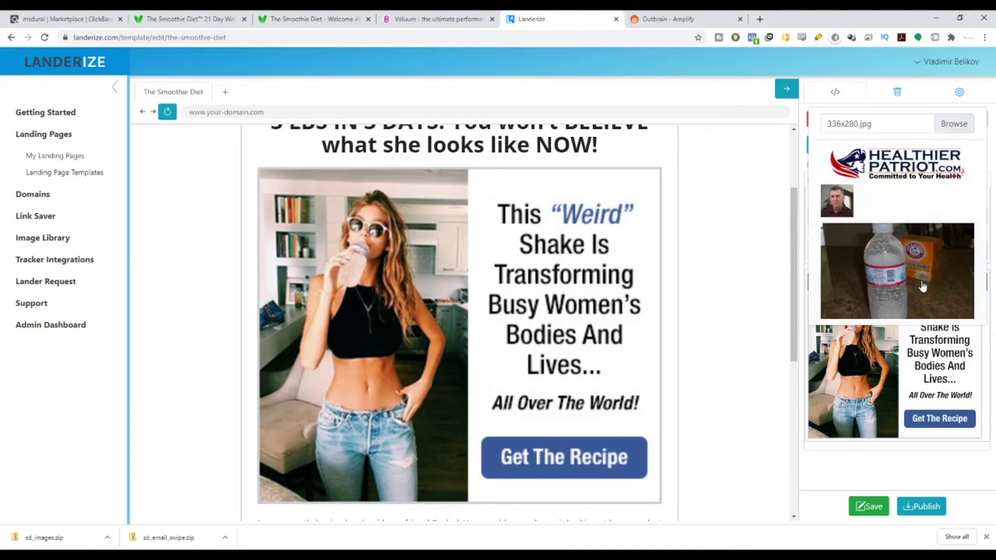
pyautogui.click(954, 124)
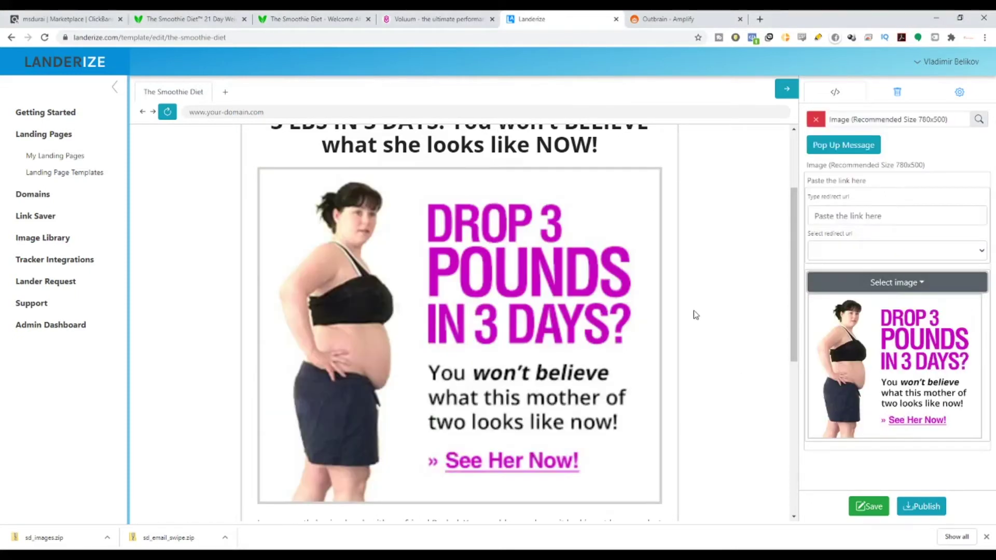
pyautogui.scroll(3, 694, 314)
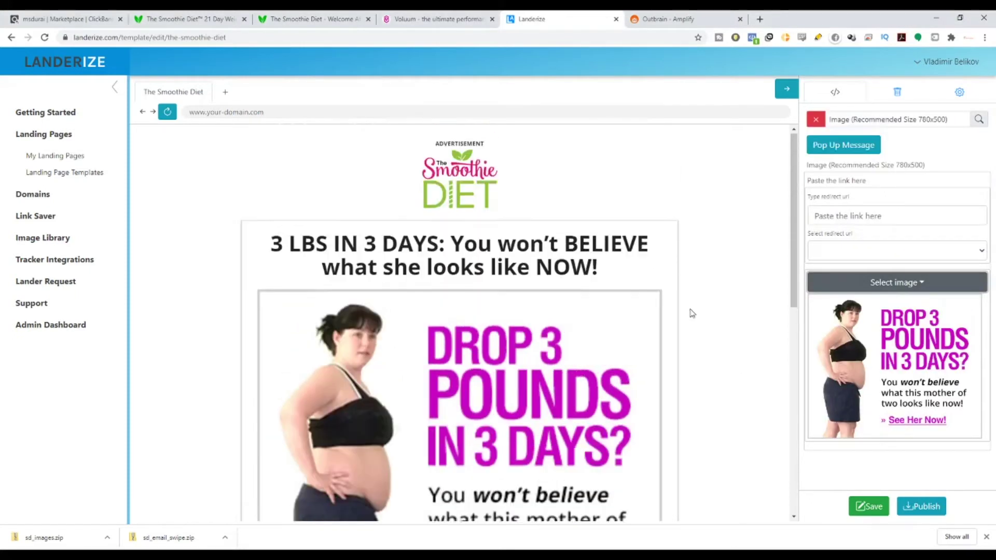
# Open a new browser tab.
pyautogui.click(760, 20)
pyautogui.write('google')
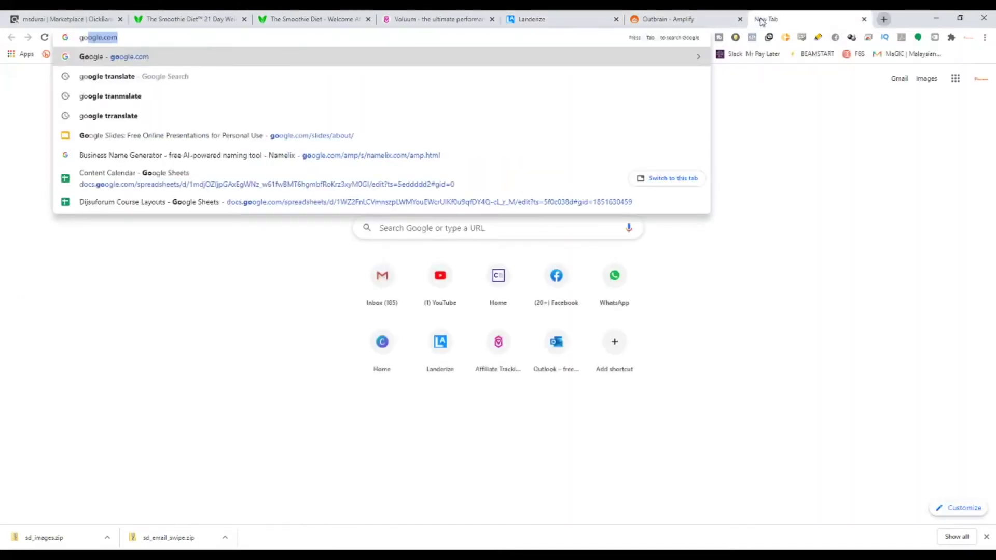
pyautogui.press('BackSpace')
pyautogui.press('BackSpace')
pyautogui.press('BackSpace')
pyautogui.press('BackSpace')
pyautogui.press('BackSpace')
pyautogui.press('BackSpace')
pyautogui.press('BackSpace')
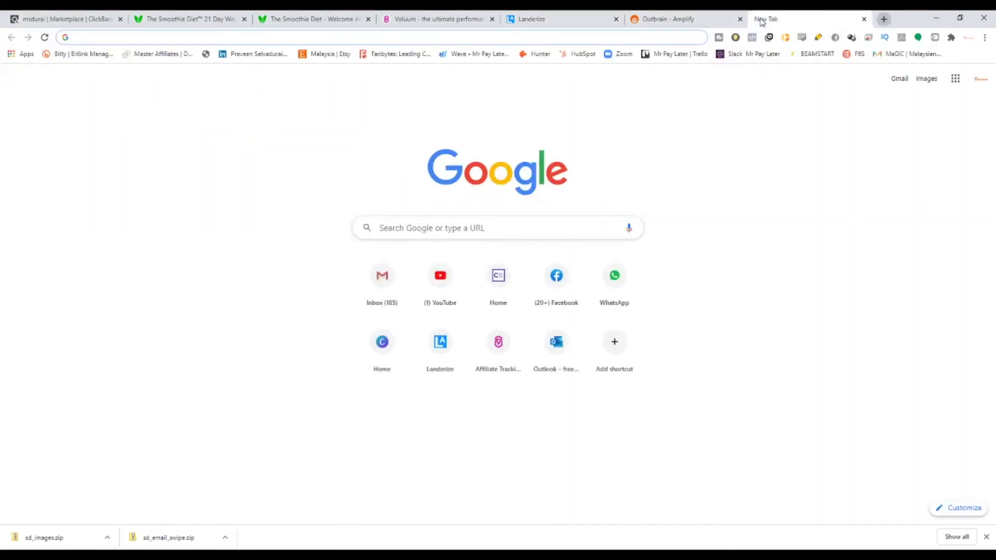
# Search Google Images for "women losing weight" and preview the POPSUGAR before-and-after beach photo.
pyautogui.write('women losing ')
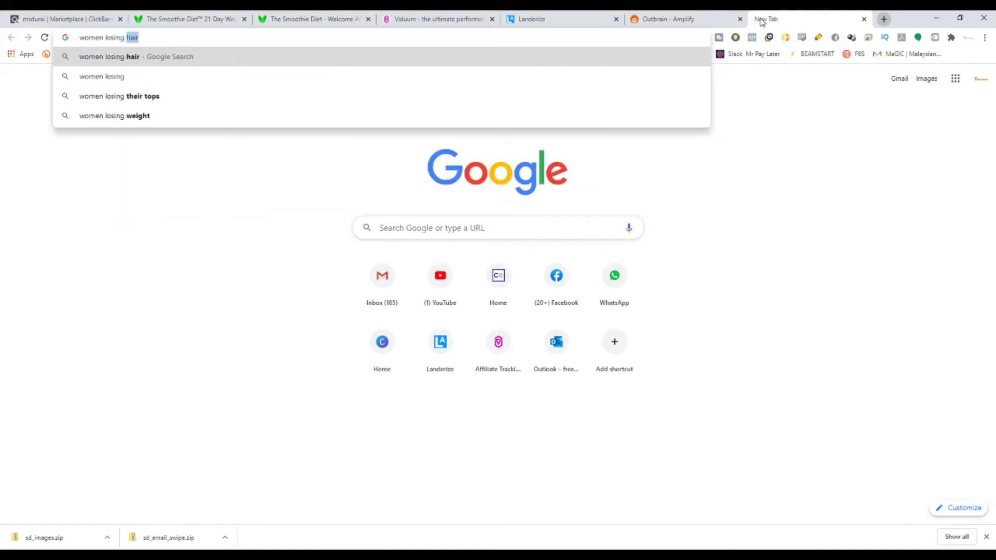
pyautogui.write('wieght')
pyautogui.press('Return')
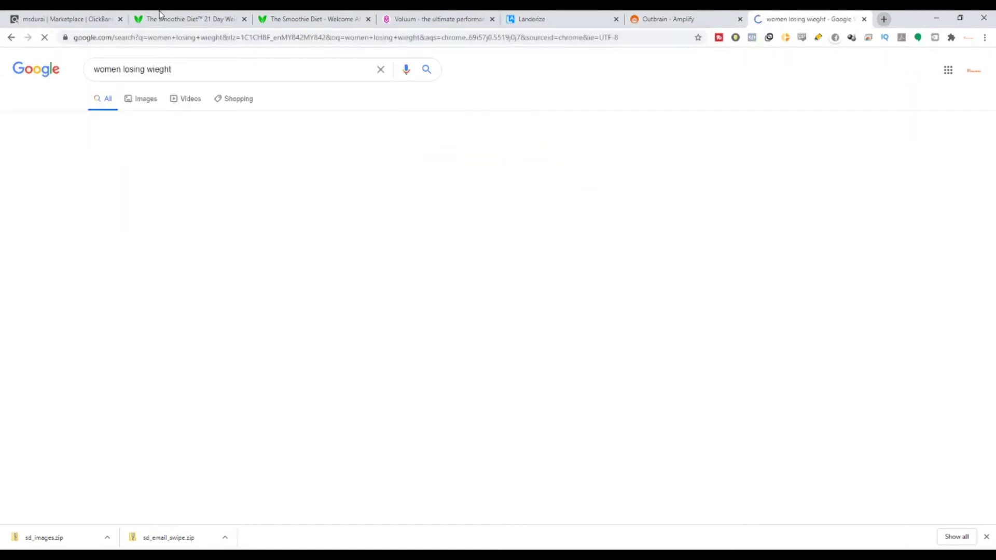
pyautogui.click(140, 97)
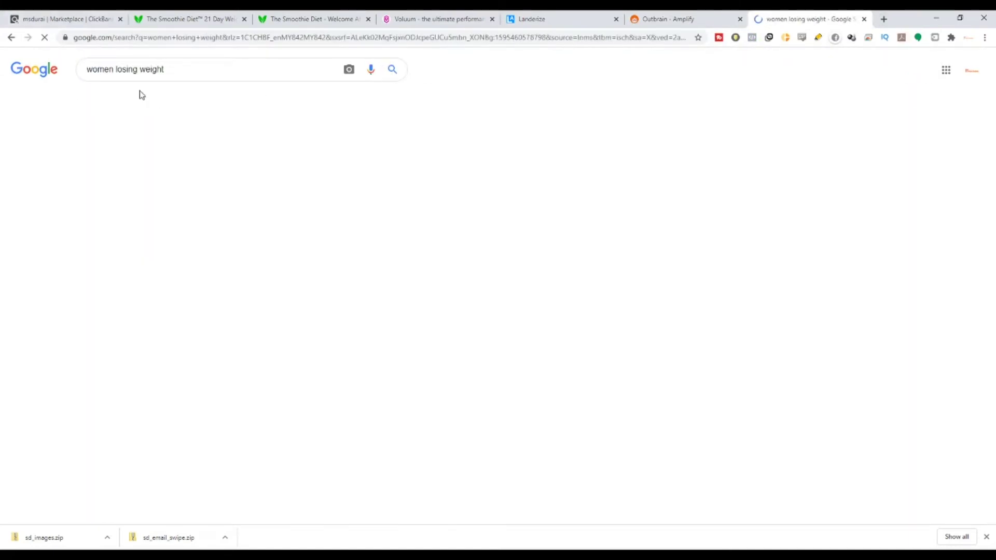
pyautogui.click(664, 216)
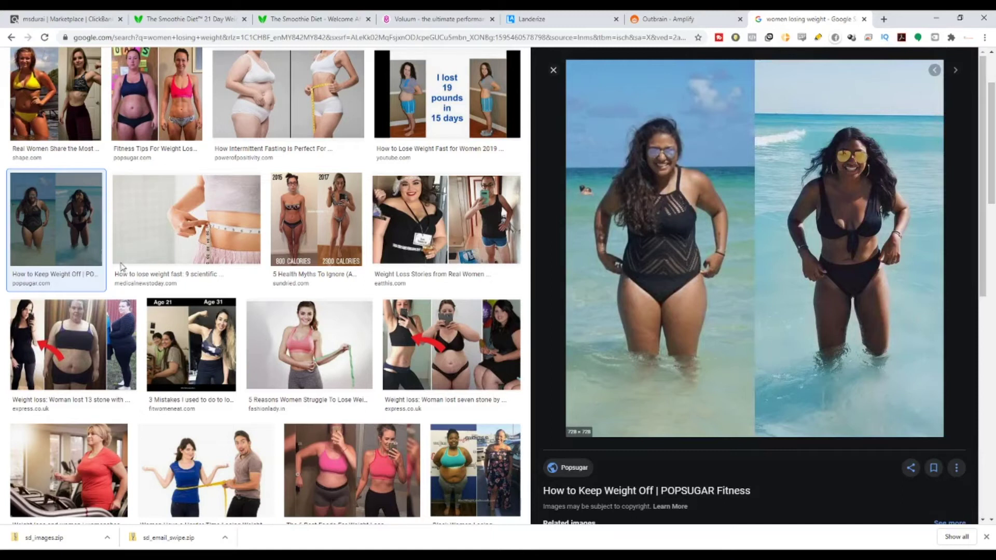
# Compare other before-and-after photos in the image results, including the Eat This, Not That one, and download the POPSUGAR beach photo.
pyautogui.click(447, 237)
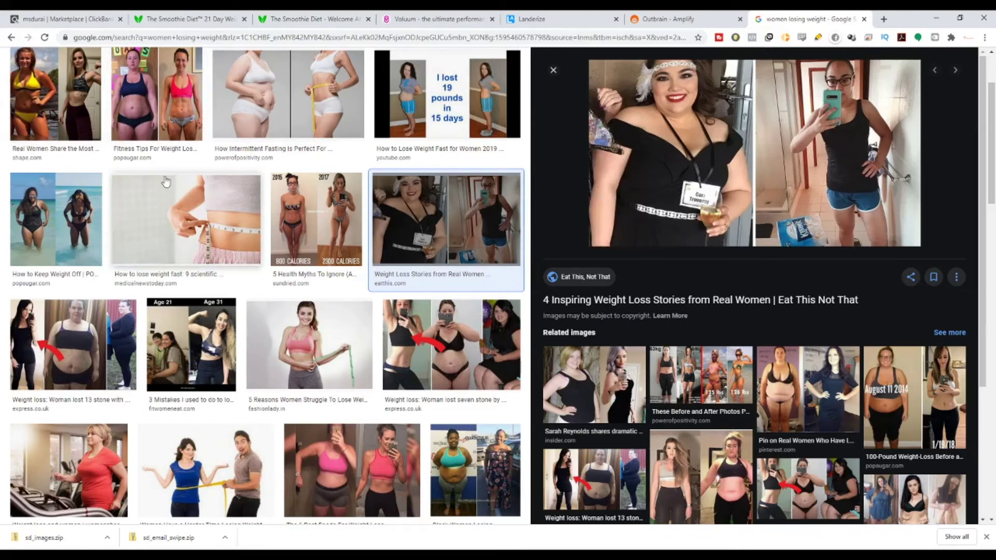
pyautogui.scroll(-4, 255, 397)
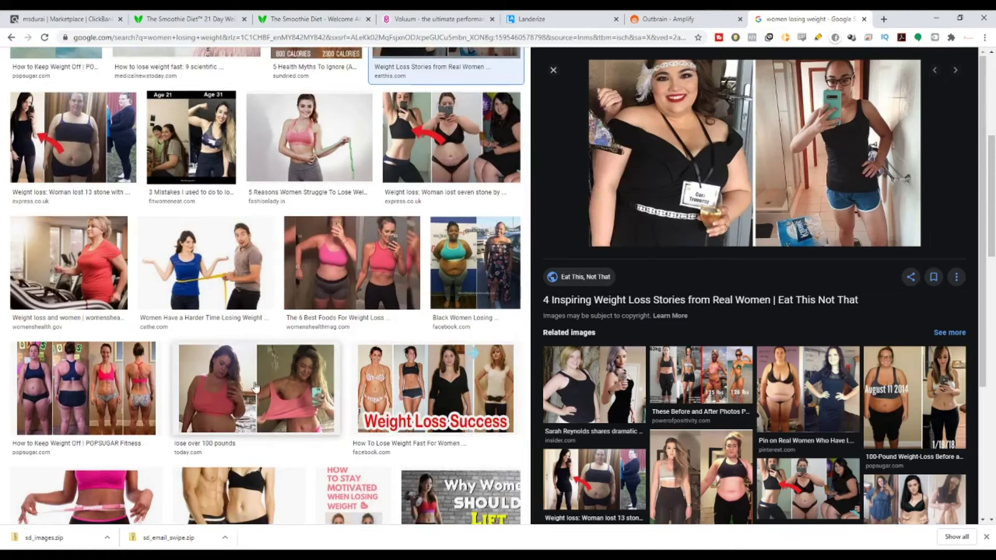
pyautogui.scroll(-4, 394, 326)
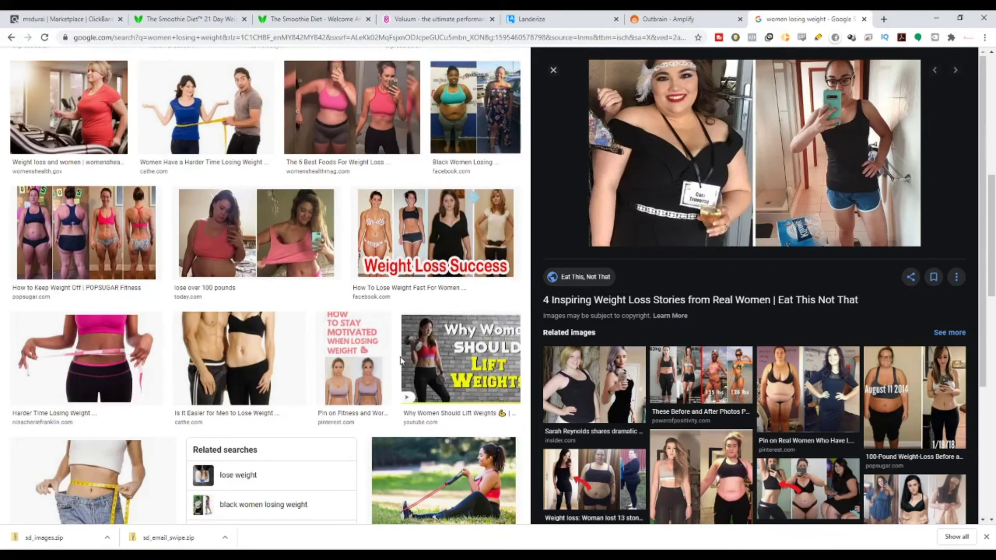
pyautogui.scroll(15, 394, 325)
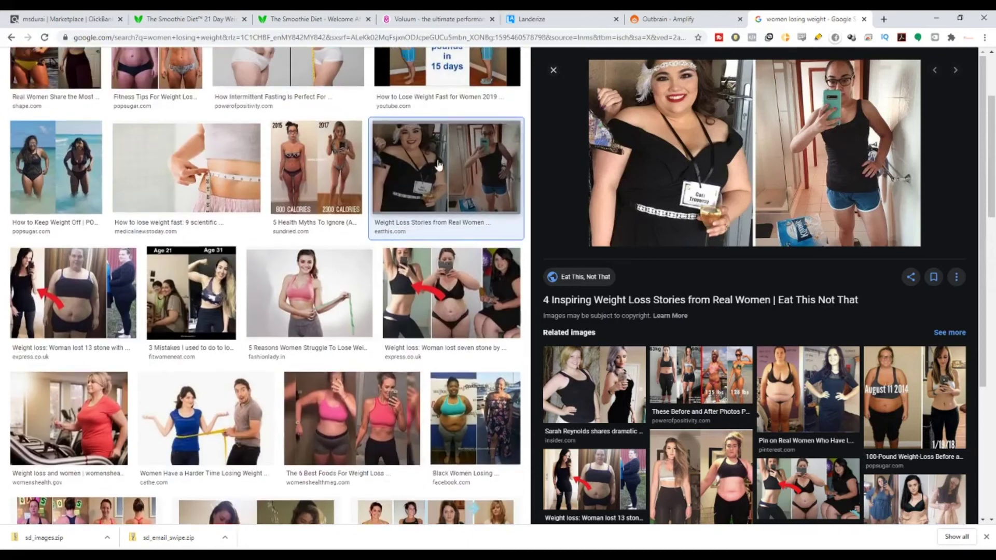
pyautogui.scroll(-3, 439, 173)
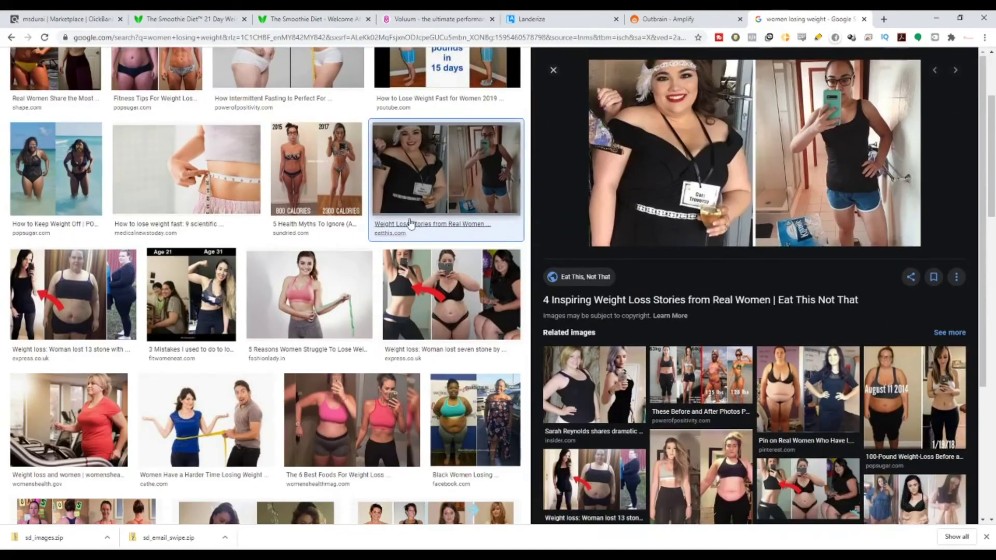
pyautogui.click(306, 184)
pyautogui.click(62, 179)
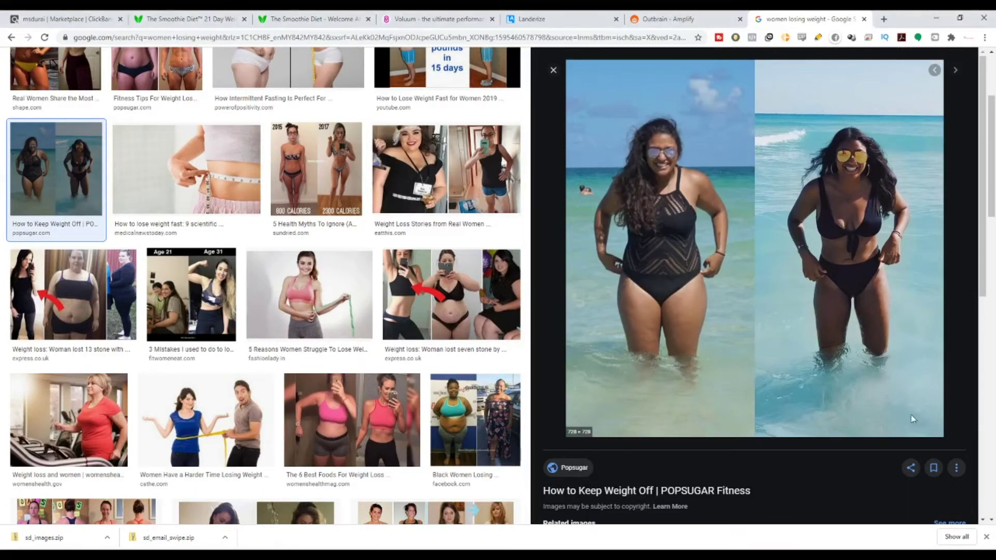
# Switch to Landerize and replace the landing page's main image with the downloaded before-and-after beach photo.
pyautogui.click(534, 17)
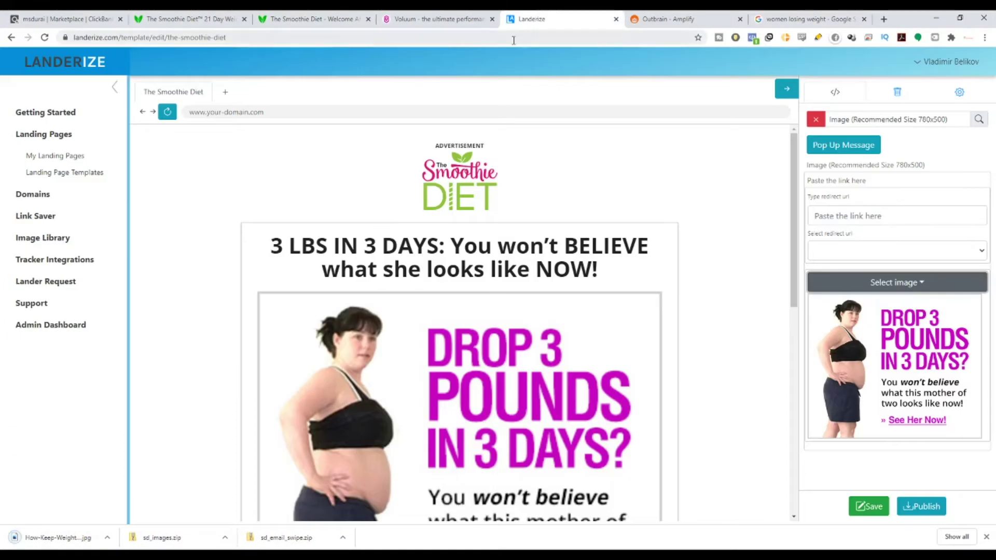
pyautogui.click(907, 287)
pyautogui.click(946, 128)
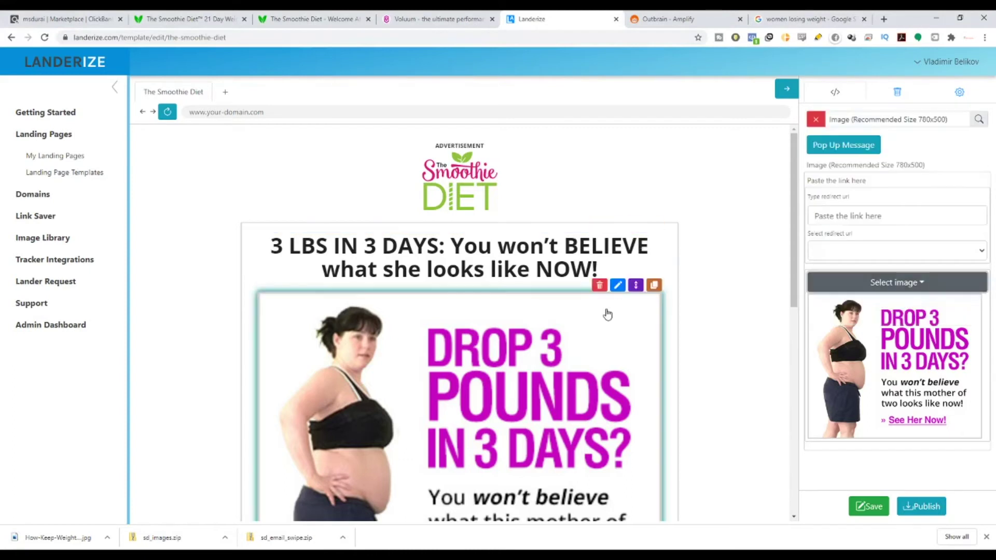
pyautogui.scroll(-3, 606, 321)
pyautogui.scroll(5, 674, 415)
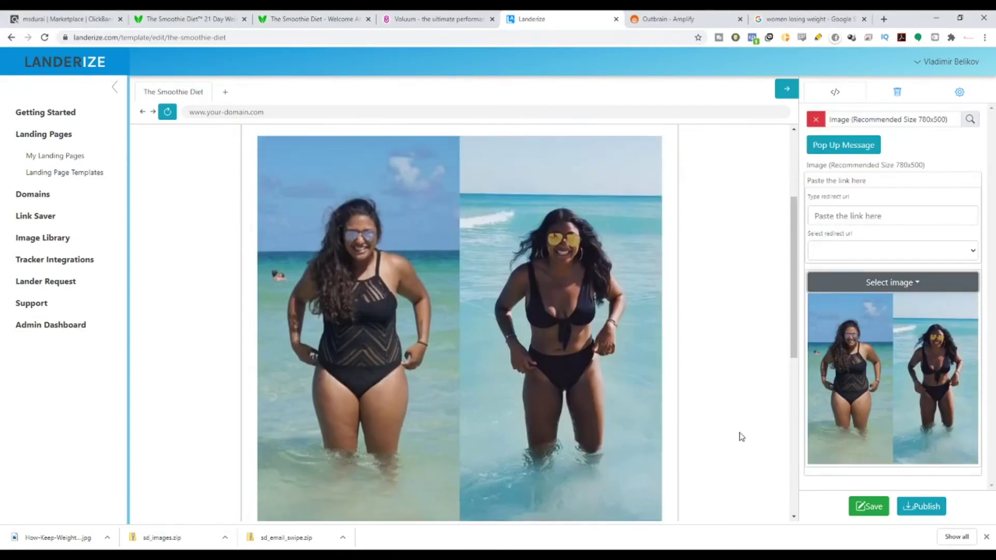
# Review the landing page from the headline to the privacy policy link with the new main image in place.
pyautogui.scroll(-5, 701, 396)
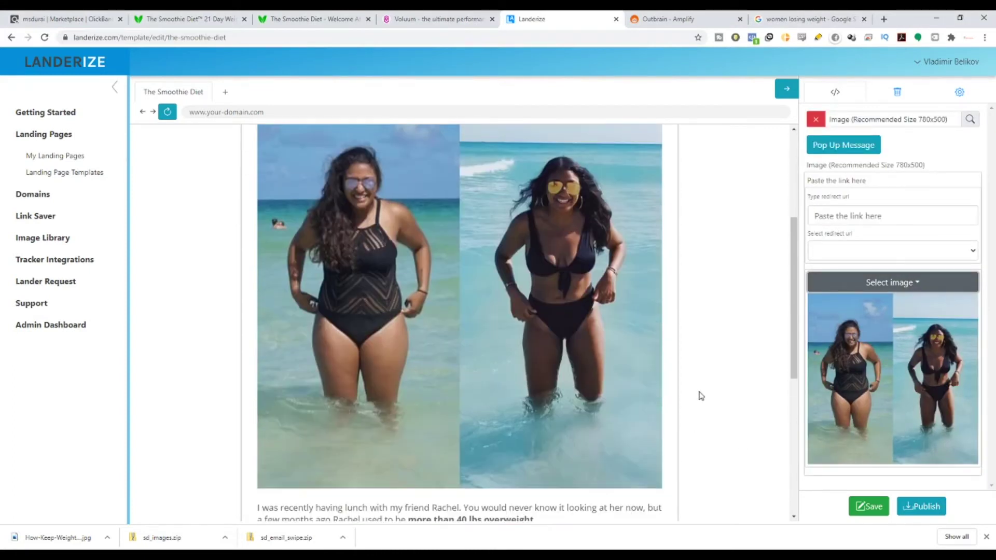
pyautogui.scroll(-4, 700, 396)
pyautogui.scroll(7, 695, 398)
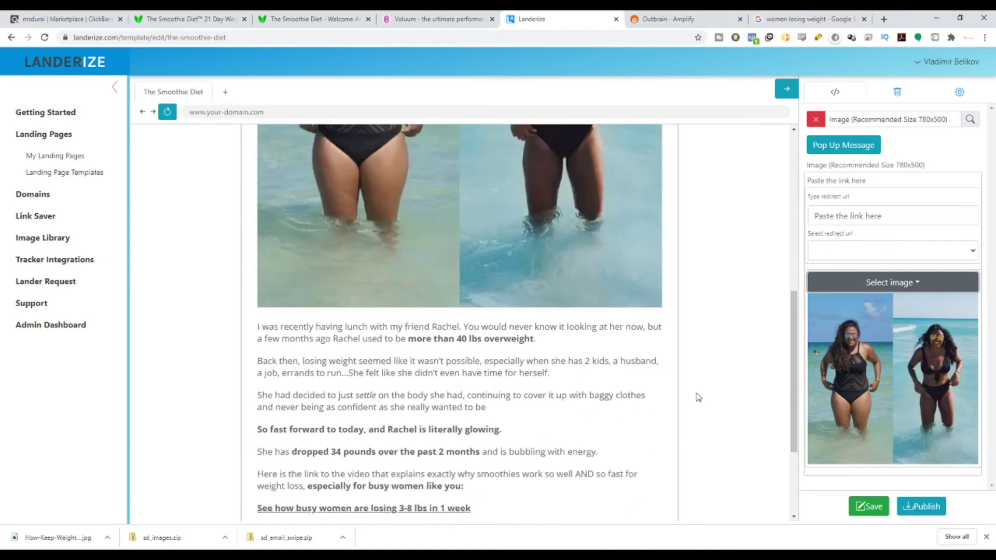
pyautogui.scroll(1, 619, 396)
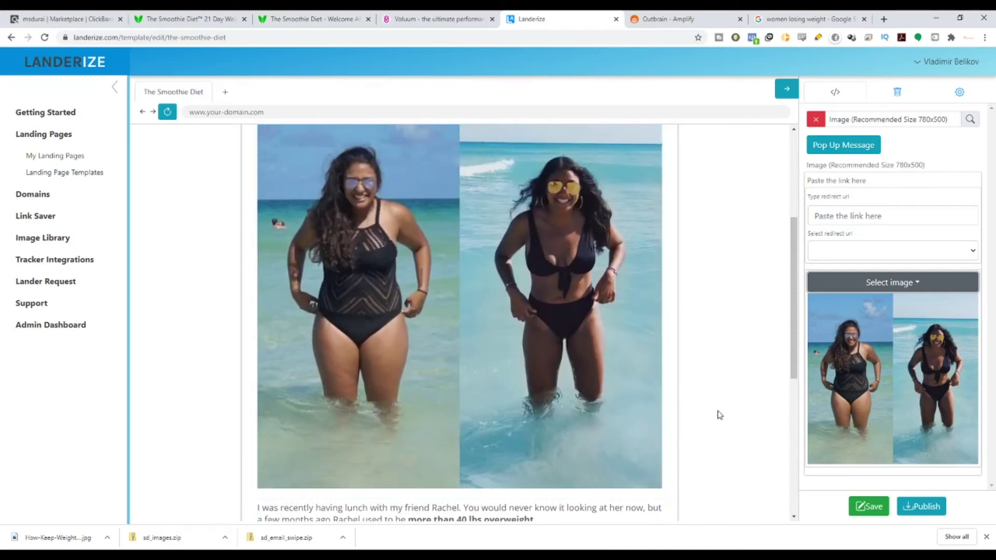
pyautogui.scroll(-5, 729, 418)
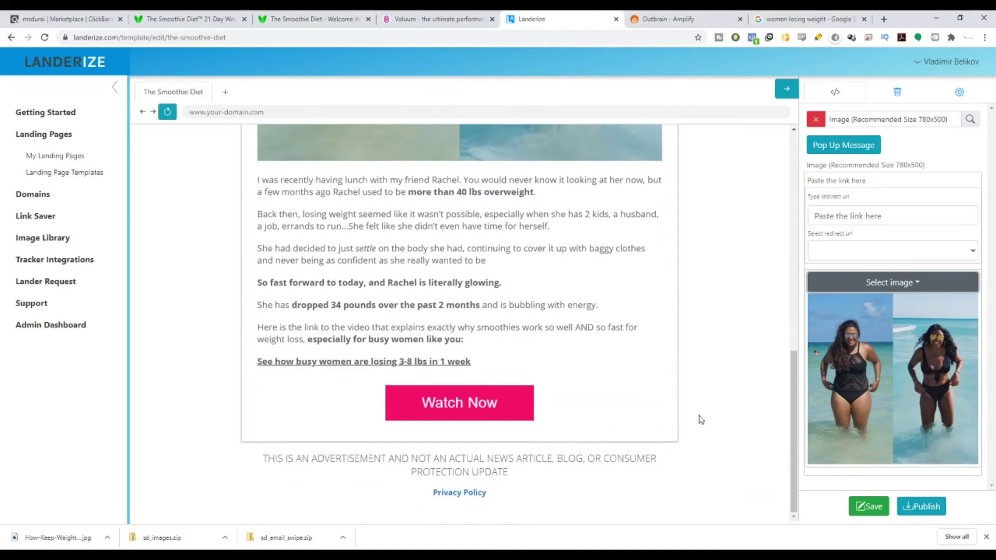
pyautogui.scroll(6, 618, 402)
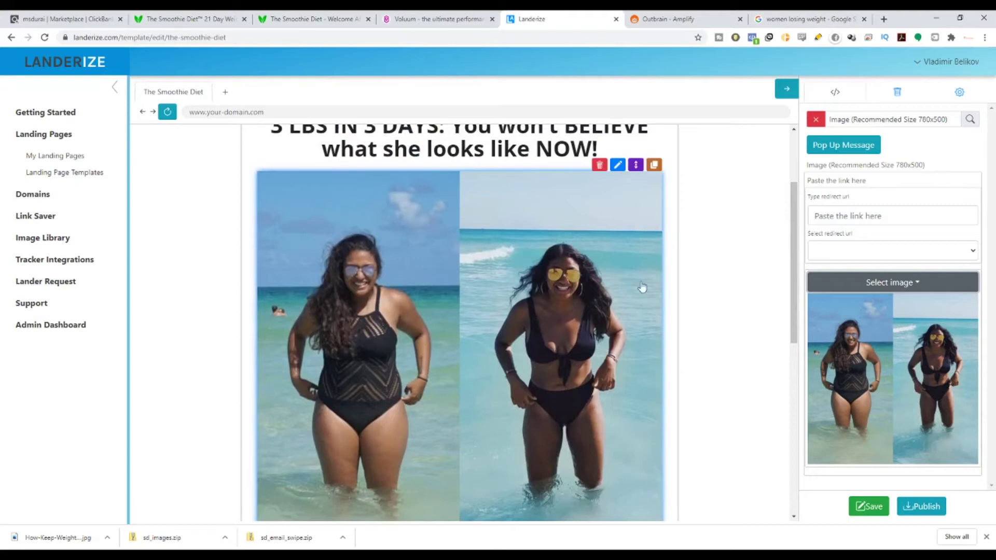
# Return to the Google Images results for "women losing weight" and look through them for alternative before-and-after photos.
pyautogui.click(801, 18)
pyautogui.scroll(-7, 338, 307)
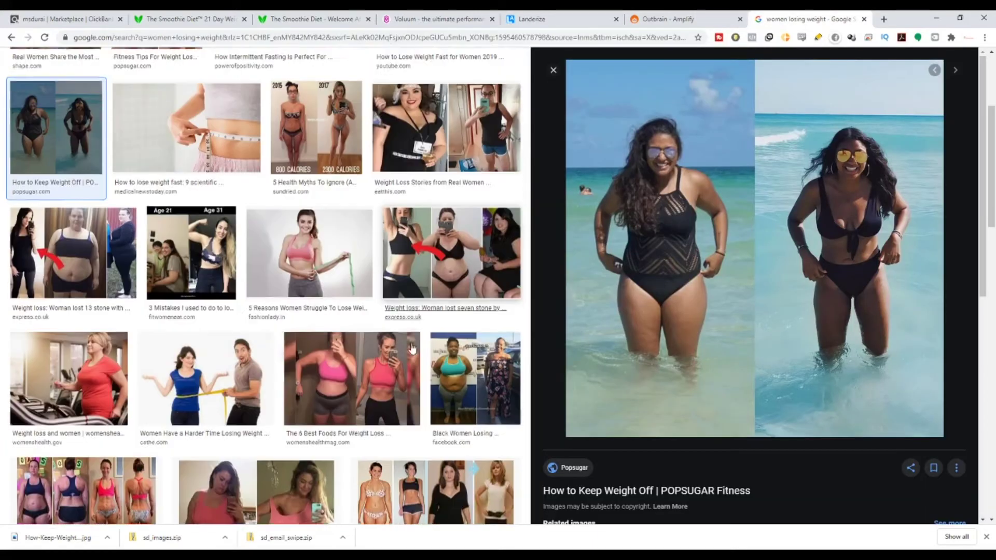
pyautogui.scroll(-7, 208, 356)
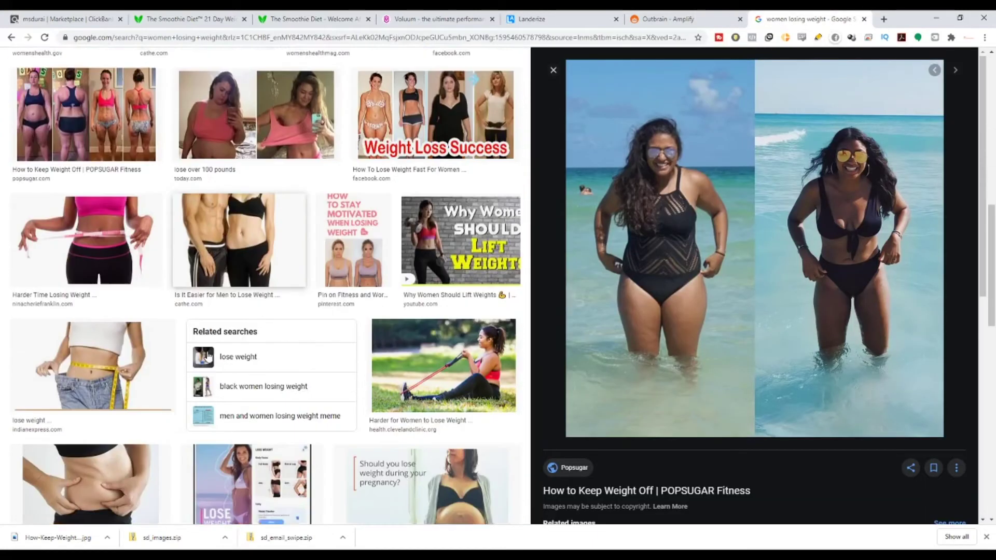
pyautogui.scroll(-6, 507, 331)
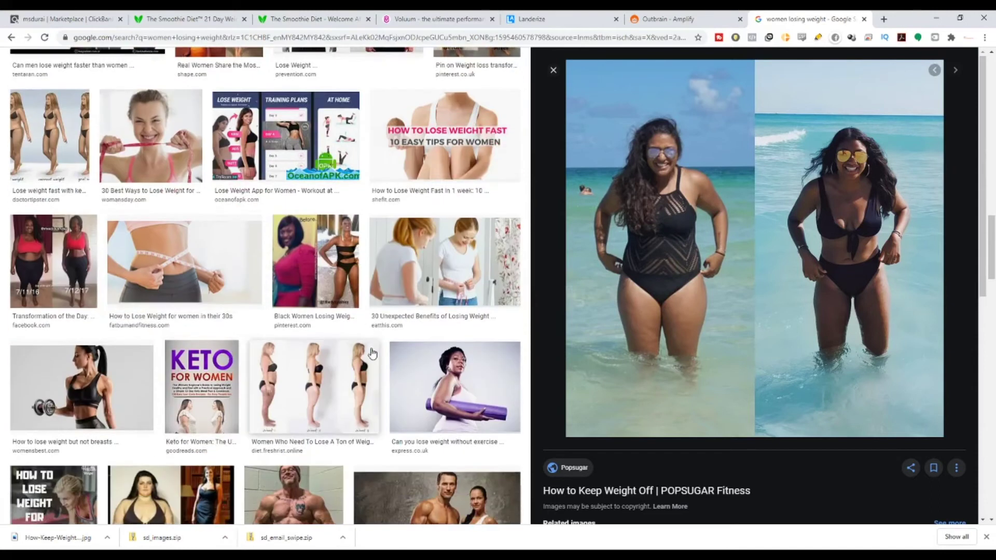
pyautogui.scroll(-5, 365, 406)
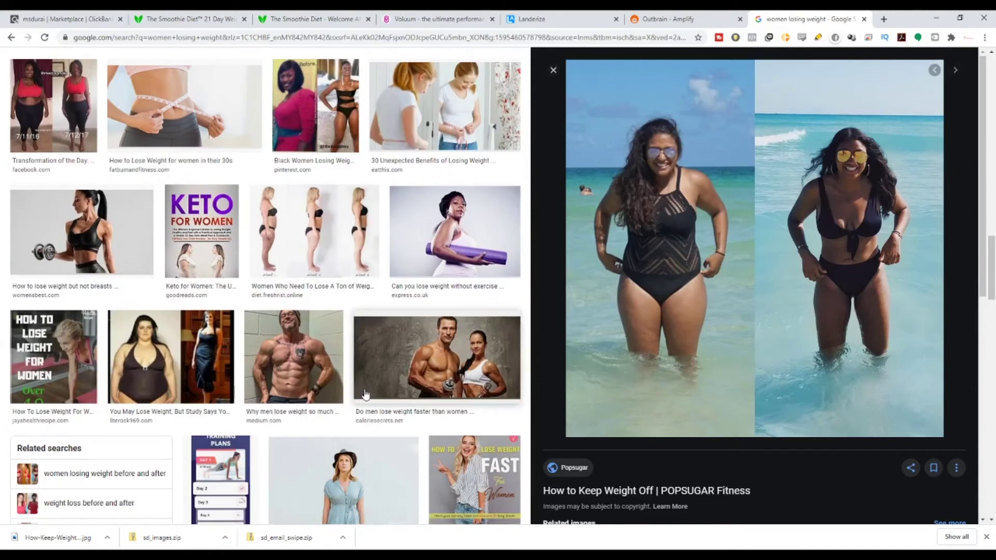
pyautogui.scroll(5, 289, 333)
pyautogui.scroll(15, 289, 333)
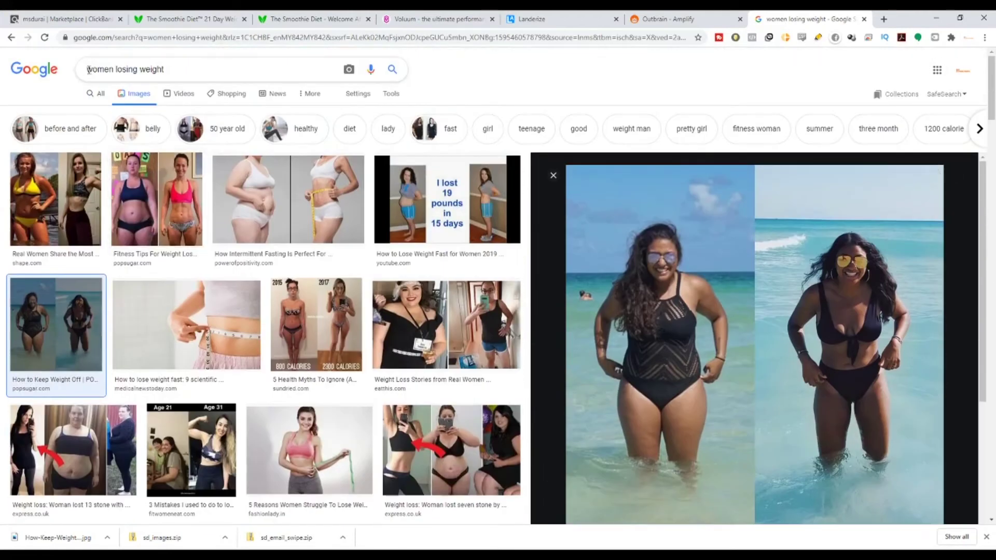
# Change the image search to "uk women losing weight".
pyautogui.click(89, 70)
pyautogui.write('uk')
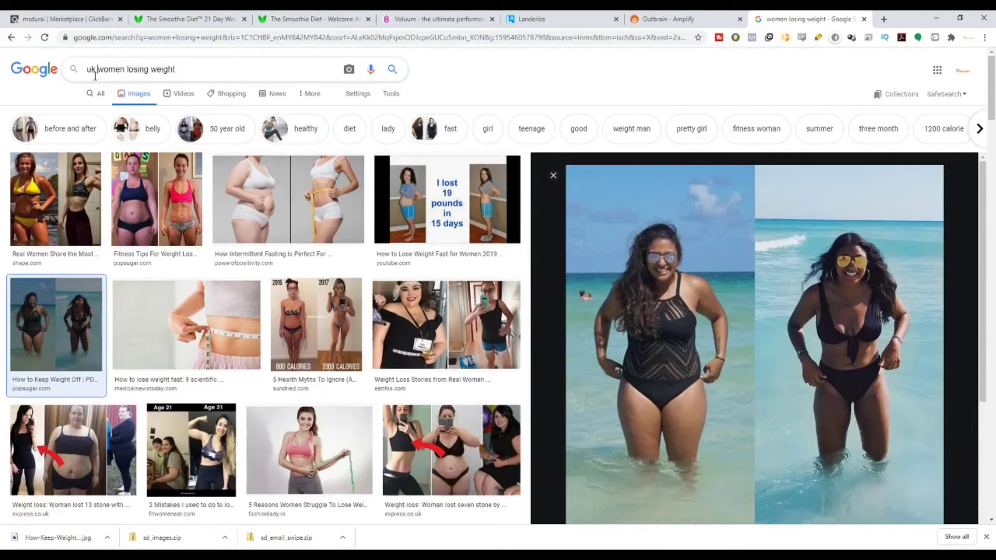
pyautogui.press('Return')
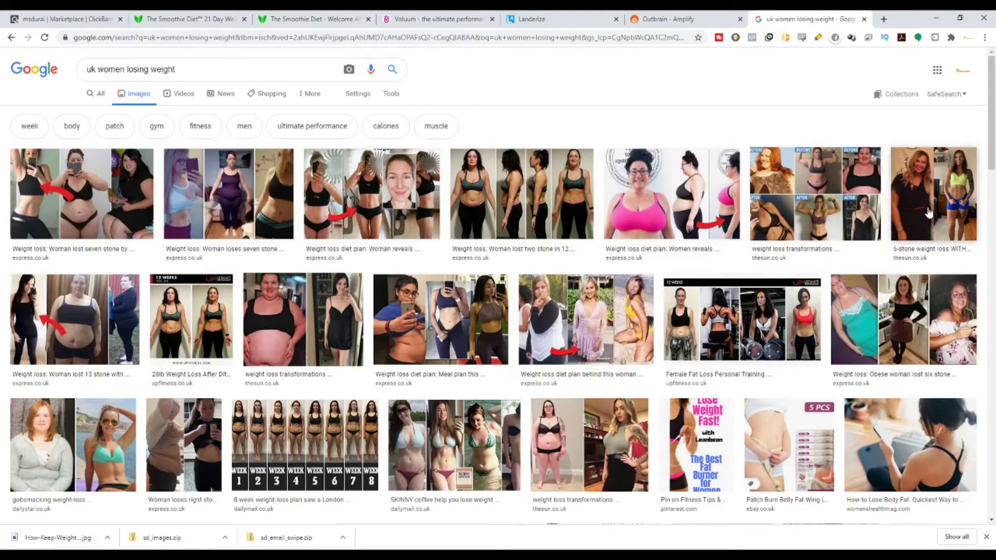
# Preview The Sun's 6-stone weight loss image, and open the Daily Express "Meal plan this woman followed" image instead.
pyautogui.click(931, 234)
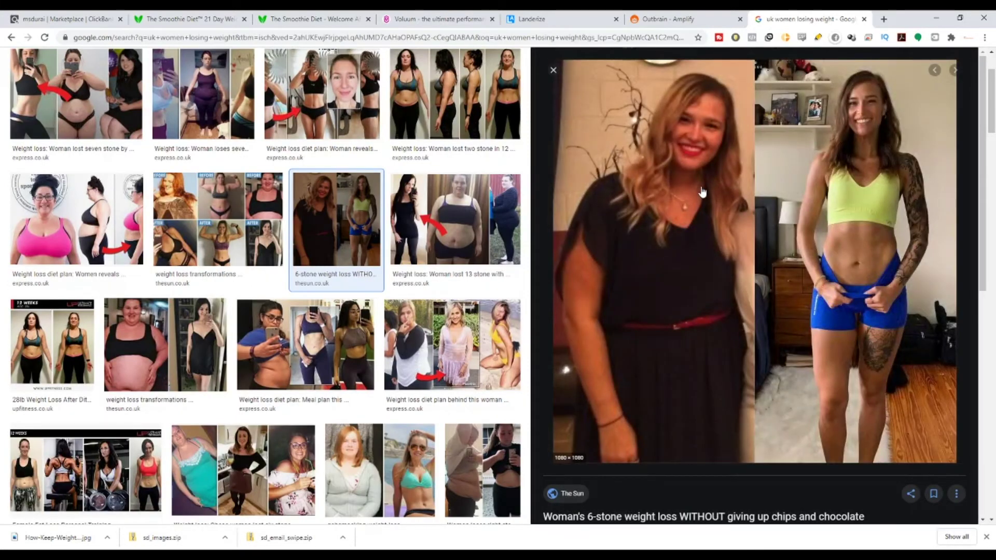
pyautogui.scroll(-4, 705, 197)
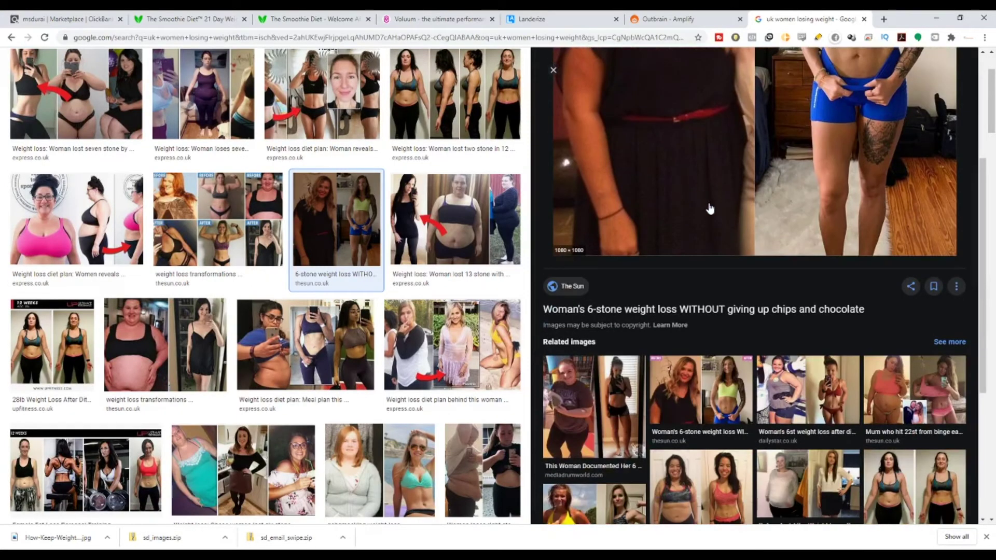
pyautogui.scroll(4, 710, 208)
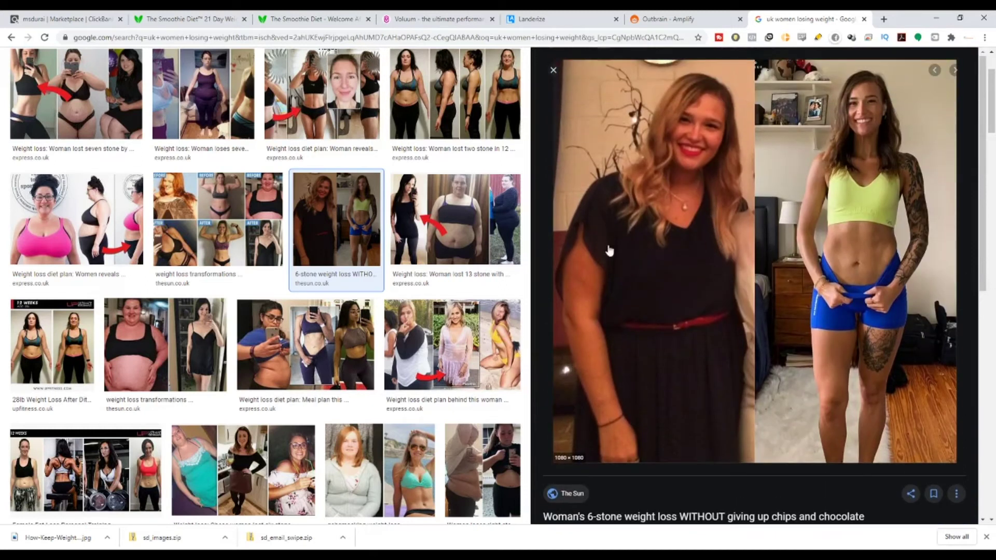
pyautogui.click(304, 340)
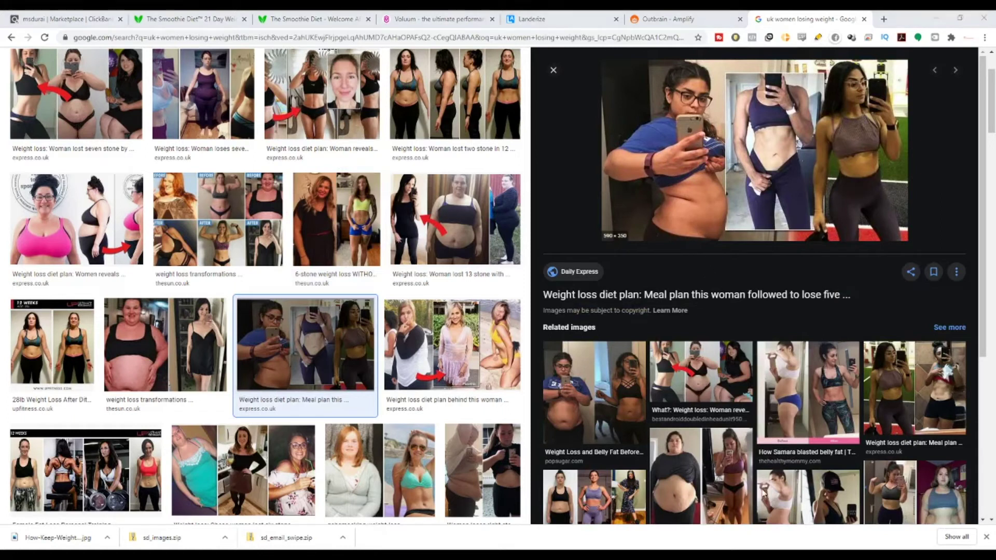
# In the Landerize editor, replace the main image under the headline with the downloaded Weight-loss before picture, and leave the image's settings.
pyautogui.click(553, 21)
pyautogui.click(890, 282)
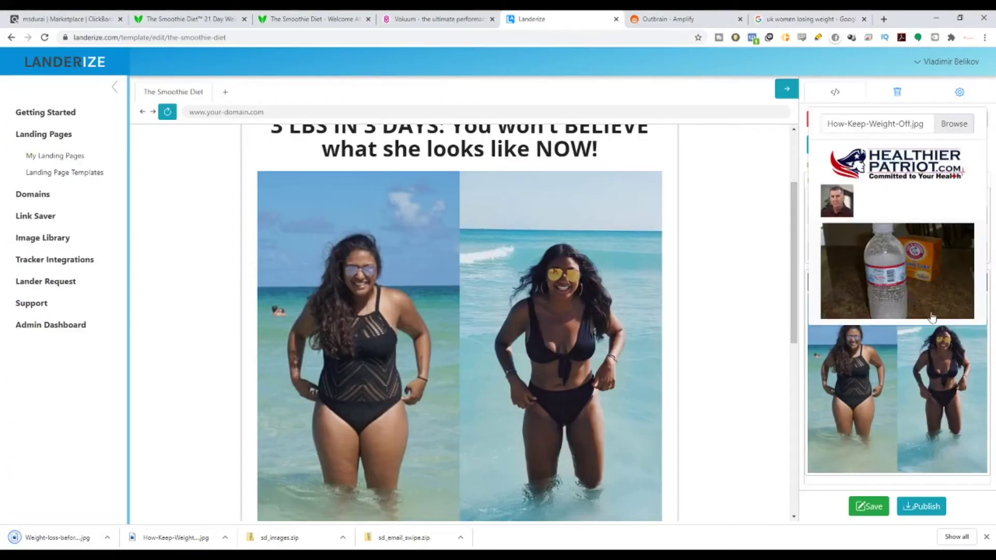
pyautogui.click(962, 127)
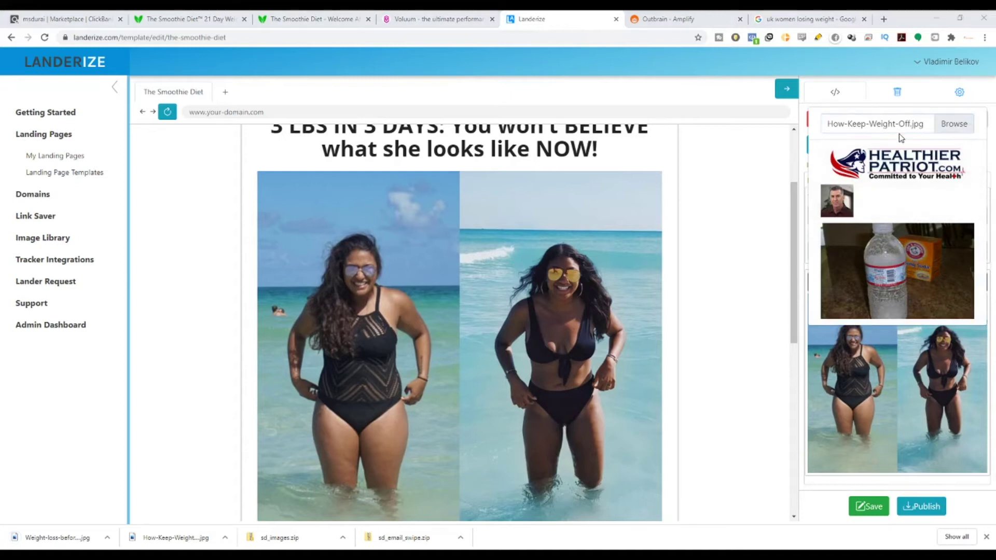
pyautogui.doubleClick(658, 244)
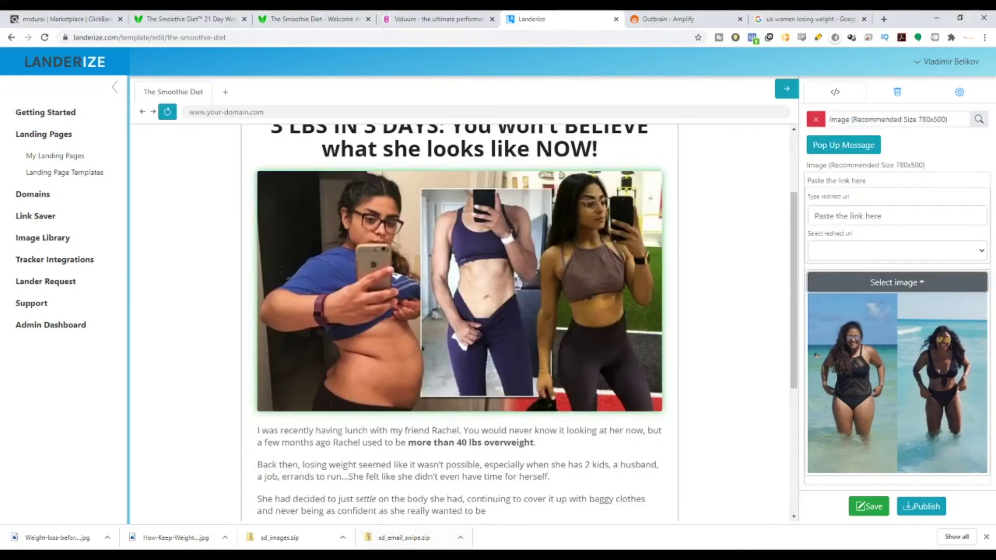
pyautogui.scroll(2, 625, 437)
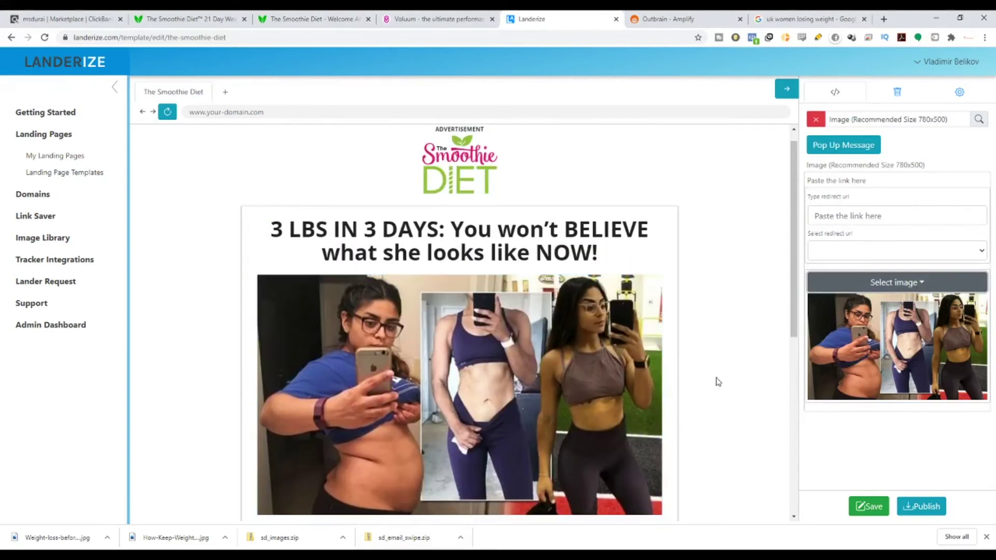
pyautogui.scroll(-3, 718, 384)
pyautogui.scroll(-2, 711, 410)
pyautogui.scroll(2, 507, 267)
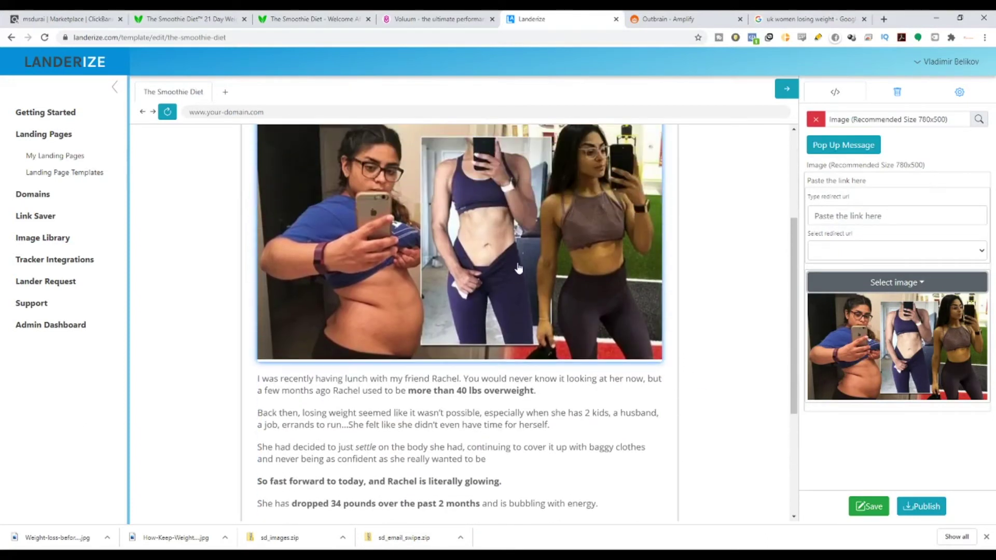
pyautogui.scroll(2, 364, 301)
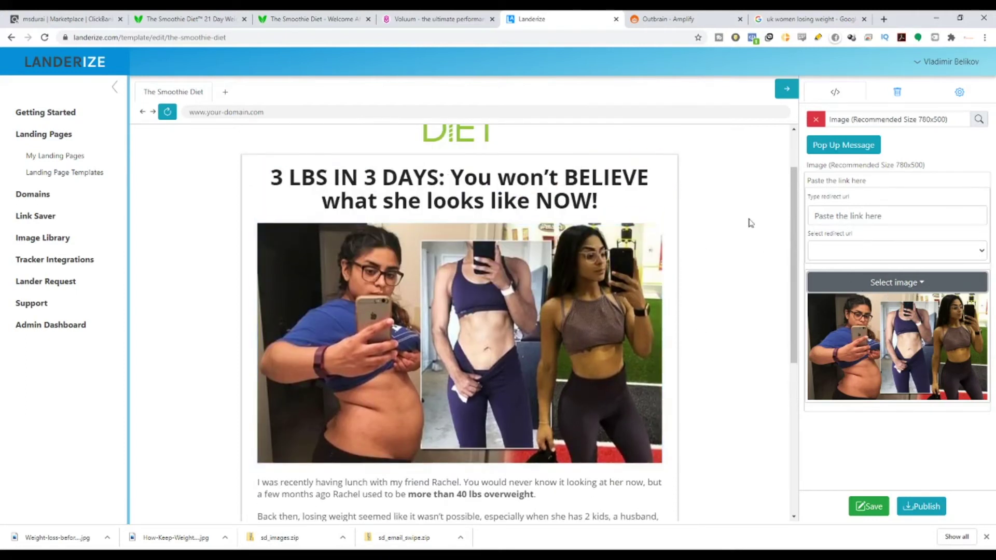
pyautogui.scroll(-2, 749, 223)
pyautogui.click(815, 119)
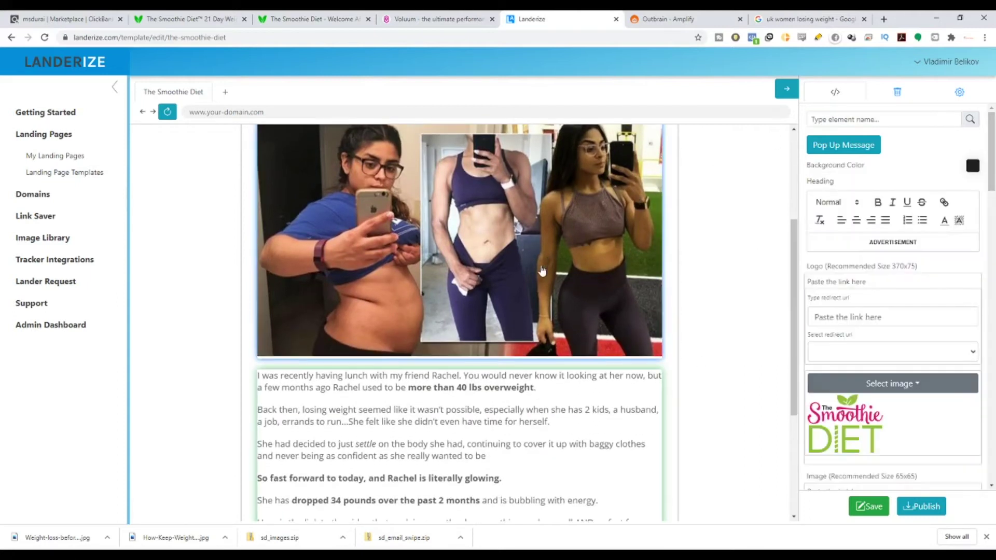
# Highlight the advertisement disclaimer at the foot of the landing page and open the Privacy Policy link for editing.
pyautogui.scroll(-4, 542, 270)
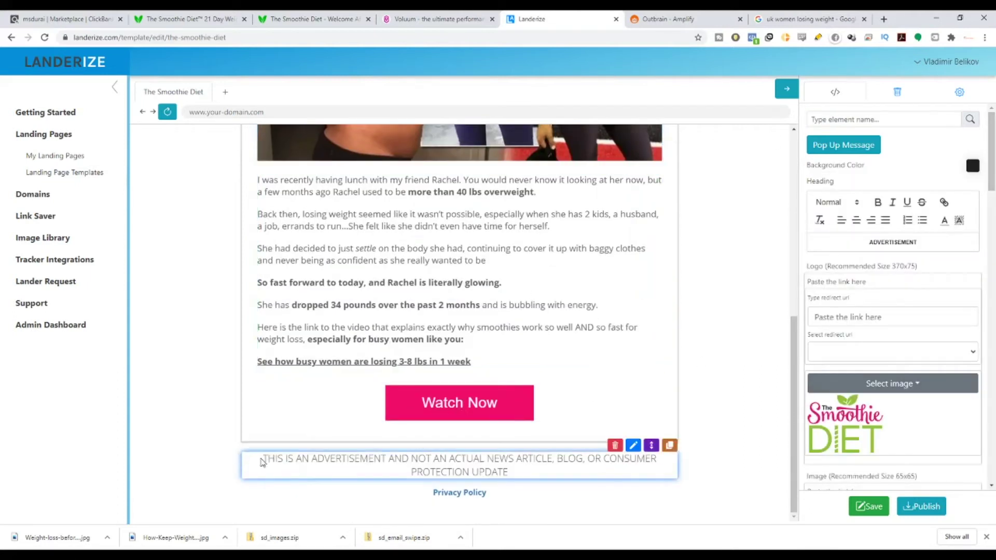
pyautogui.moveTo(261, 461); pyautogui.dragTo(555, 476)
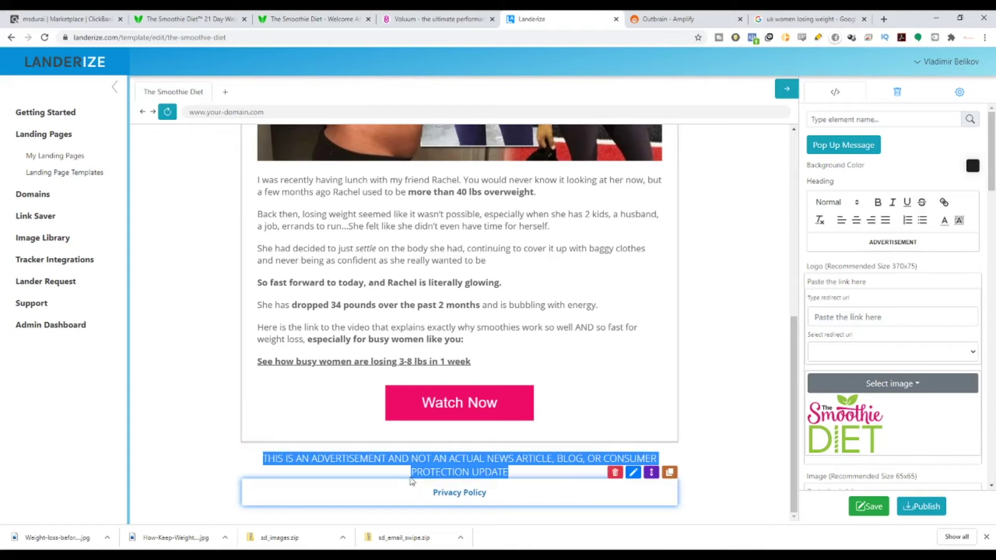
pyautogui.click(633, 472)
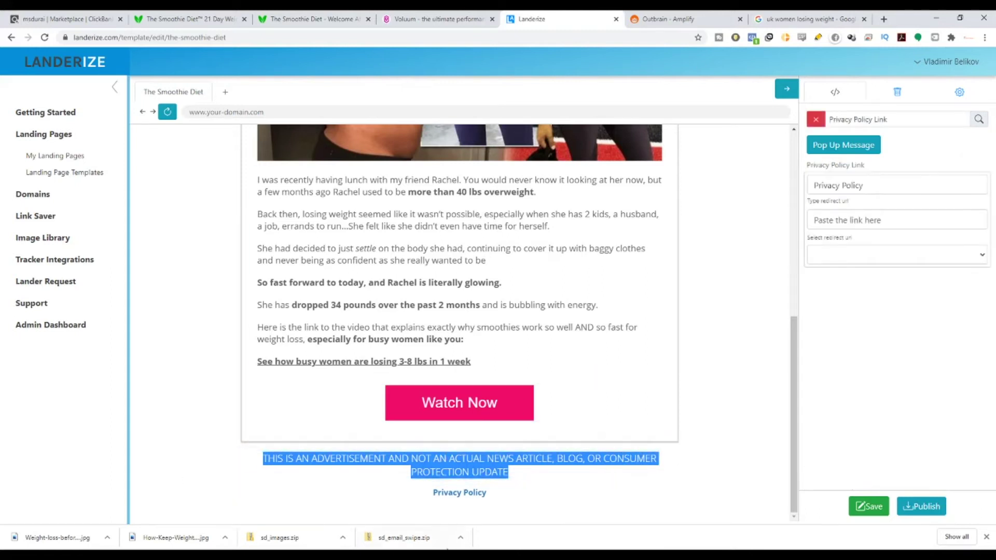
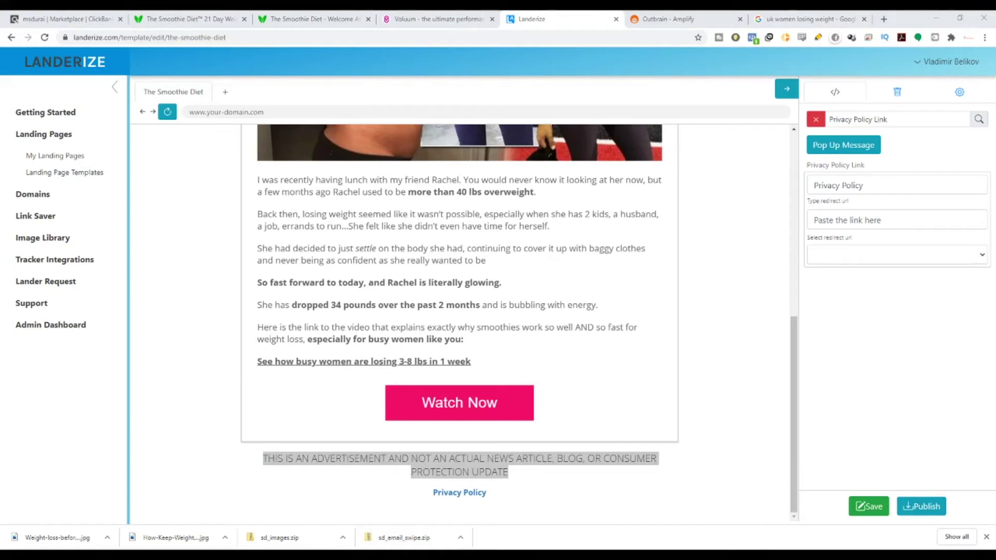
pyautogui.click(932, 181)
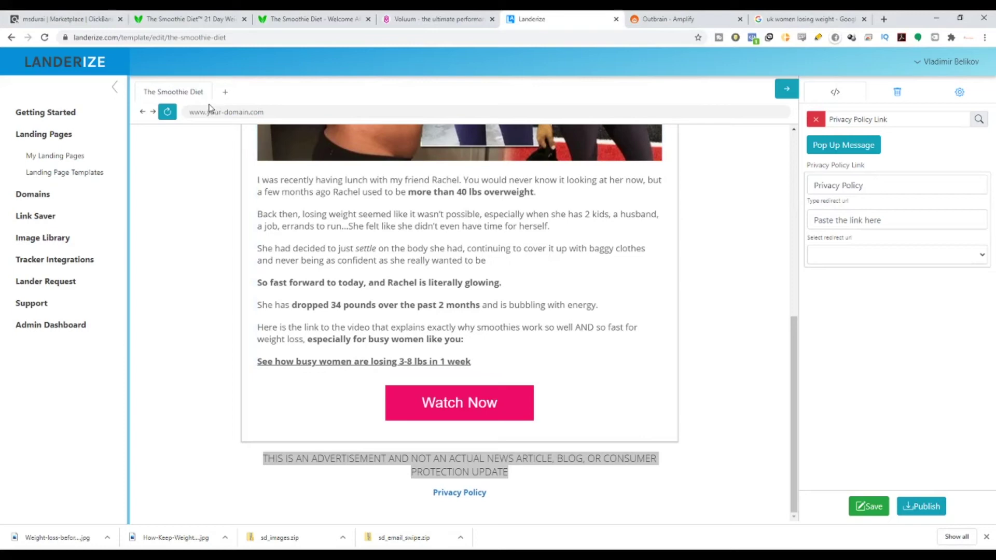
# Open the privacy policy from the footer of the Smoothie Diet sales page and copy its address.
pyautogui.click(202, 16)
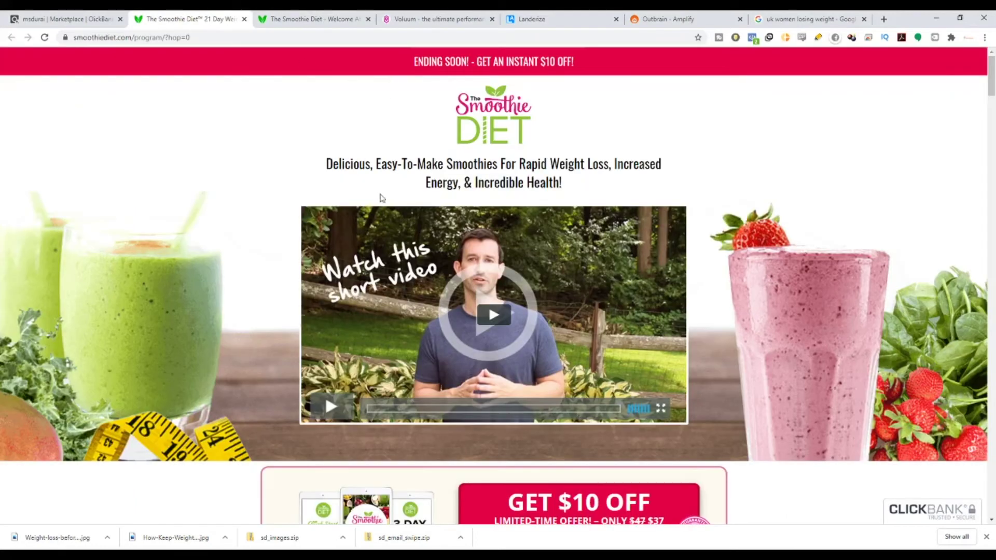
pyautogui.moveTo(994, 108); pyautogui.dragTo(992, 508)
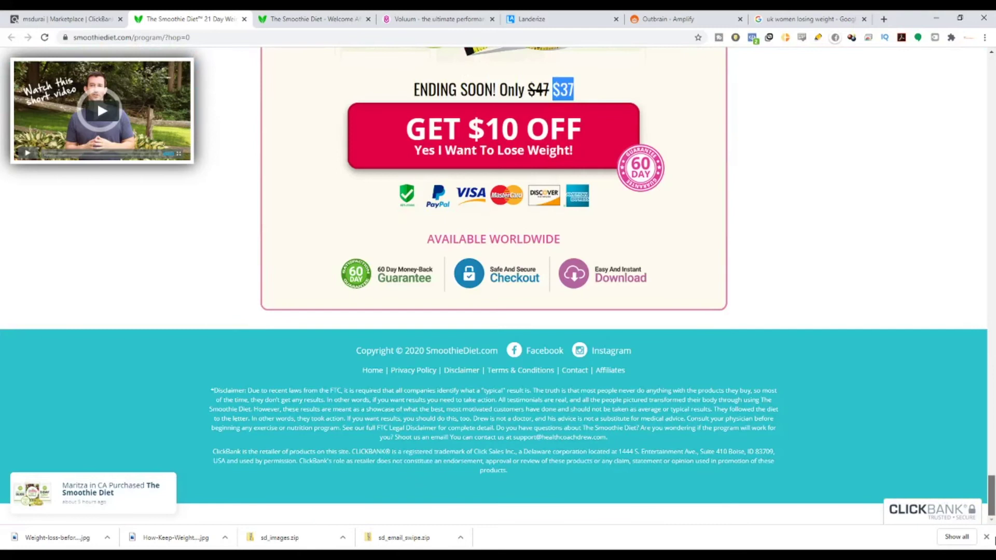
pyautogui.click(423, 377)
pyautogui.click(228, 33)
pyautogui.hotkey('ctrl', 'c')
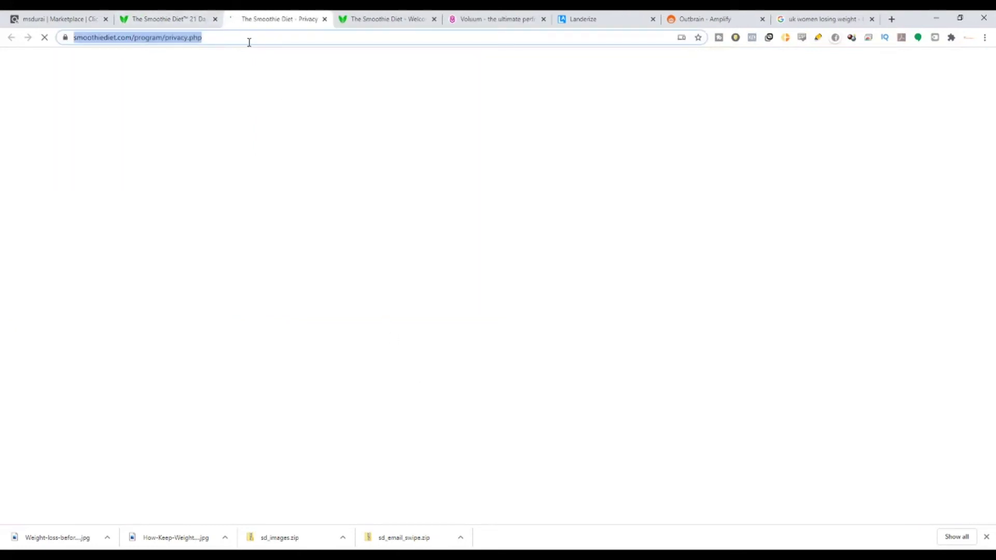
# Set the Privacy Policy link's redirect URL in Landerize to the copied smoothiediet.com/program/privacy.php address and save the template.
pyautogui.click(581, 19)
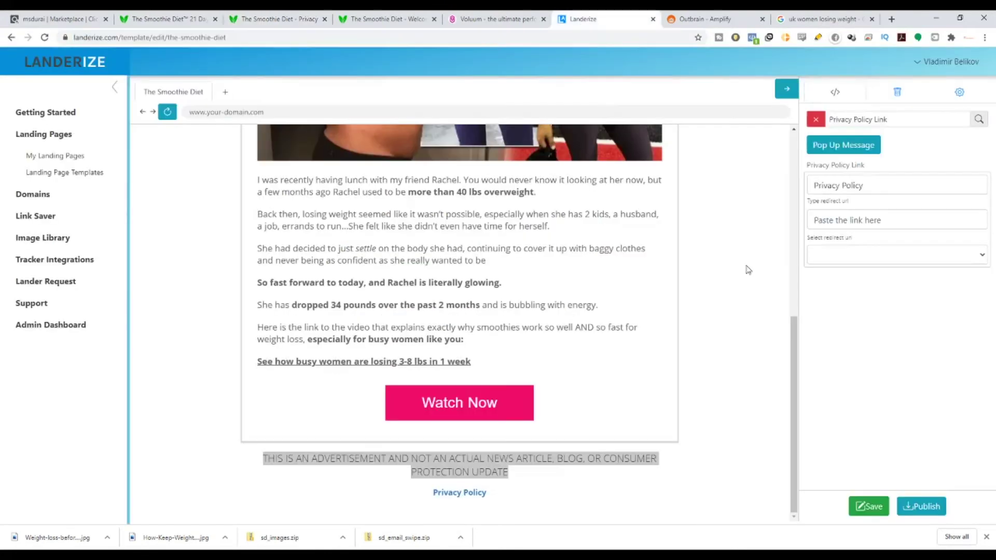
pyautogui.click(860, 219)
pyautogui.hotkey('ctrl', 'v')
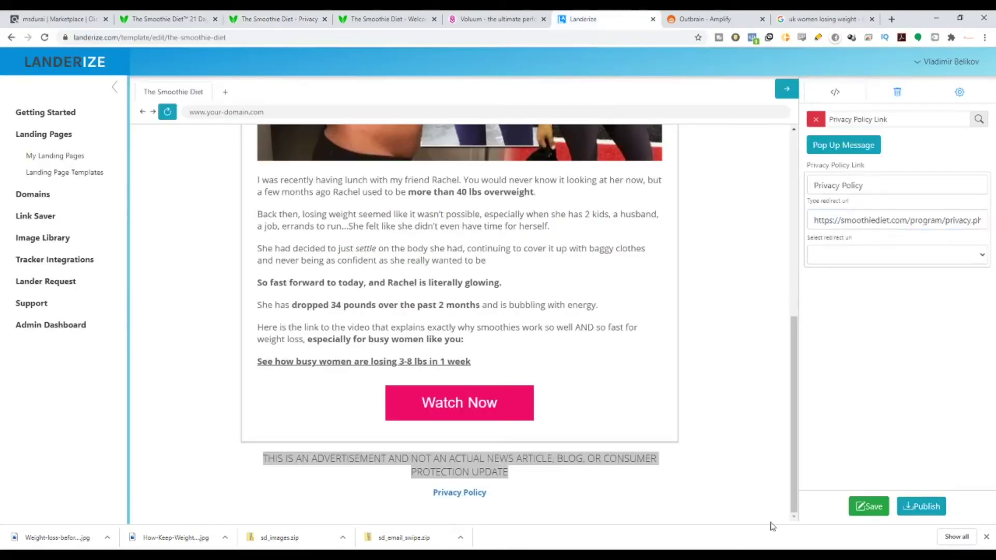
pyautogui.click(867, 506)
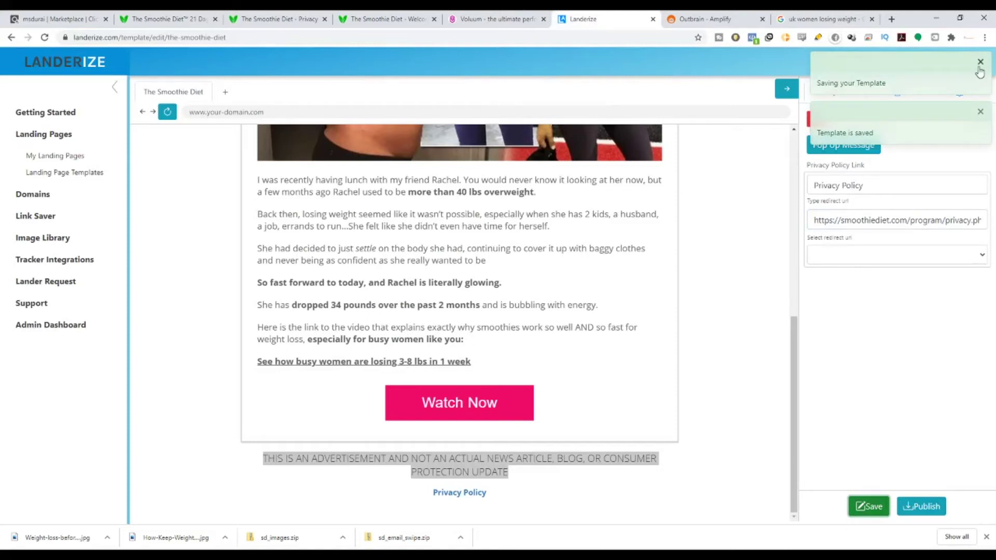
pyautogui.click(979, 69)
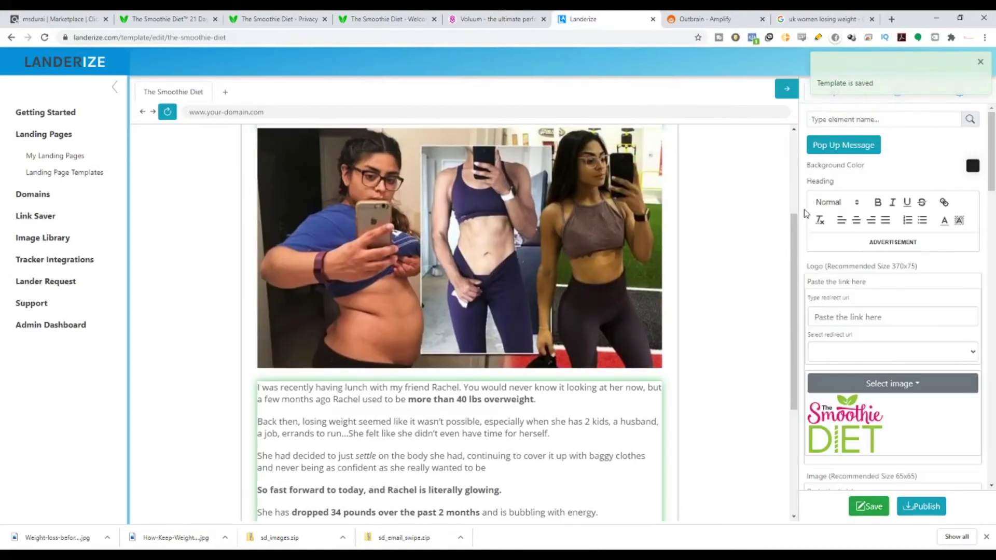
# Try a light grey #E7E7E7 page background and return it to white.
pyautogui.scroll(1, 767, 199)
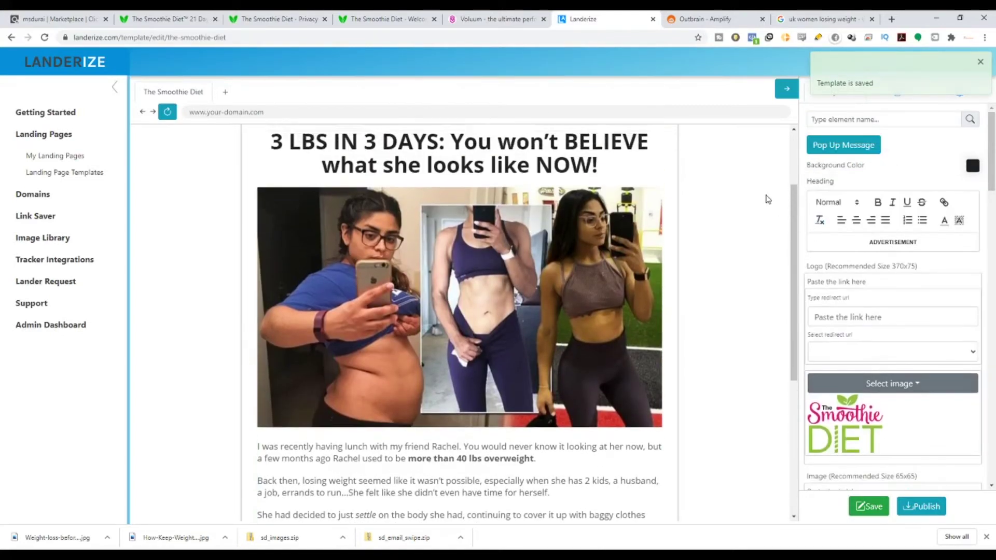
pyautogui.scroll(2, 767, 199)
pyautogui.click(973, 166)
pyautogui.moveTo(881, 228); pyautogui.dragTo(813, 189)
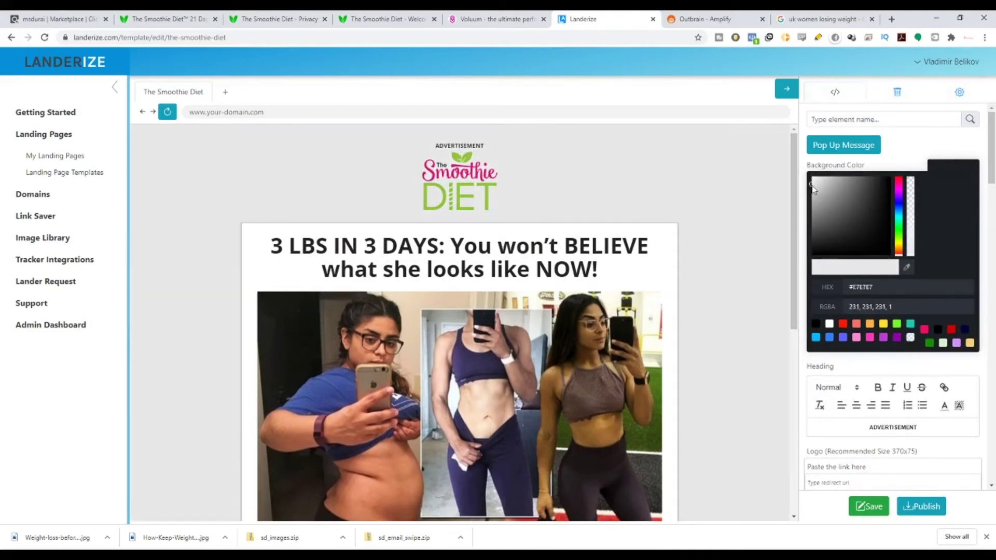
pyautogui.click(801, 174)
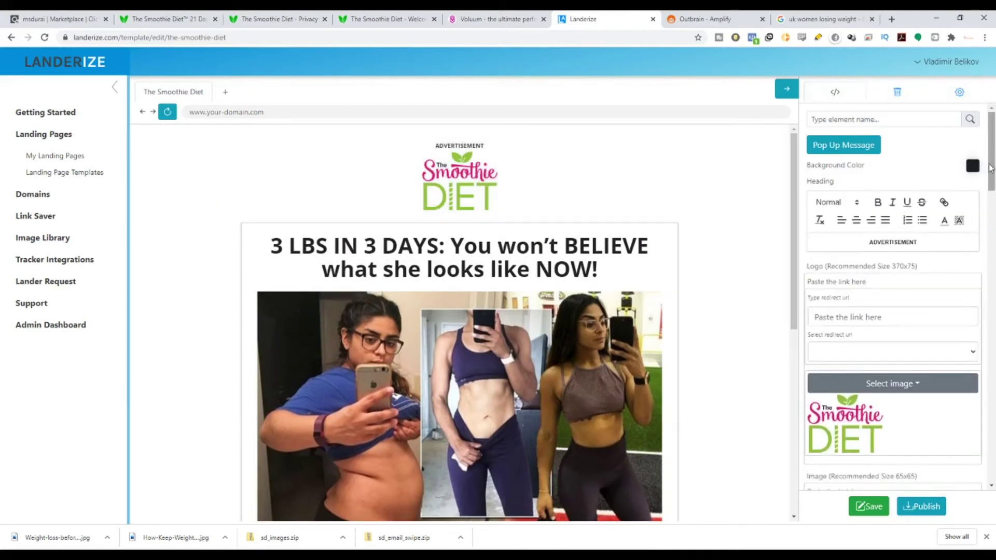
# Try a bright yellow #E5FF00 page background and reset it to near-white #FDFDFD.
pyautogui.click(973, 166)
pyautogui.click(898, 242)
pyautogui.moveTo(898, 242)
pyautogui.mouseDown()
pyautogui.moveTo(899, 185)
pyautogui.moveTo(898, 240)
pyautogui.mouseUp()
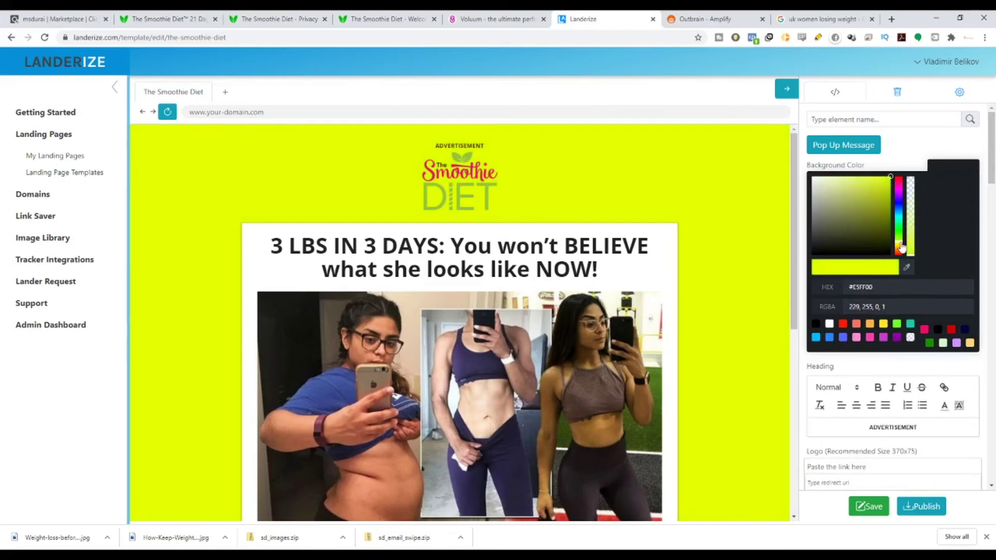
pyautogui.click(813, 178)
pyautogui.click(771, 188)
pyautogui.scroll(-6, 621, 205)
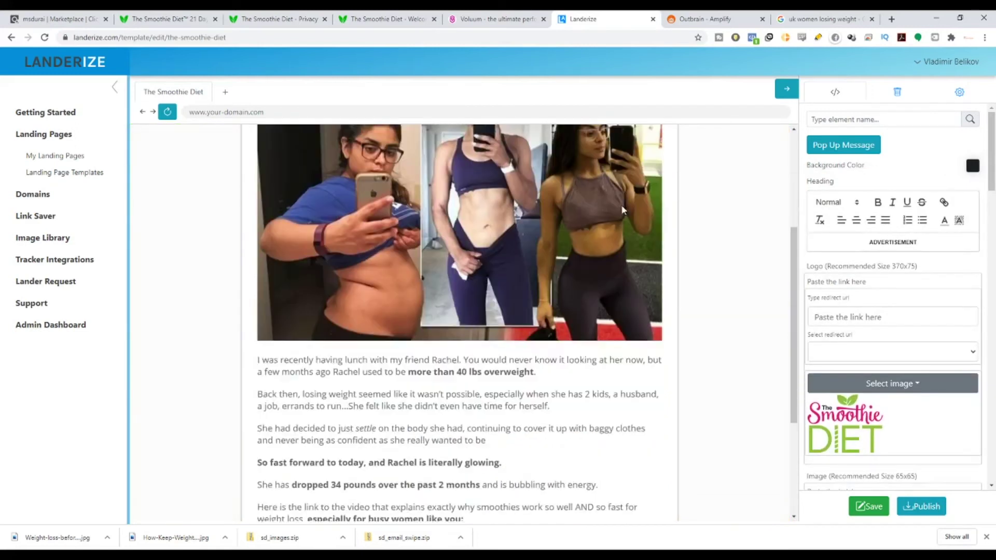
# Set the landing page's background colour to vivid pink #FF0072.
pyautogui.click(973, 166)
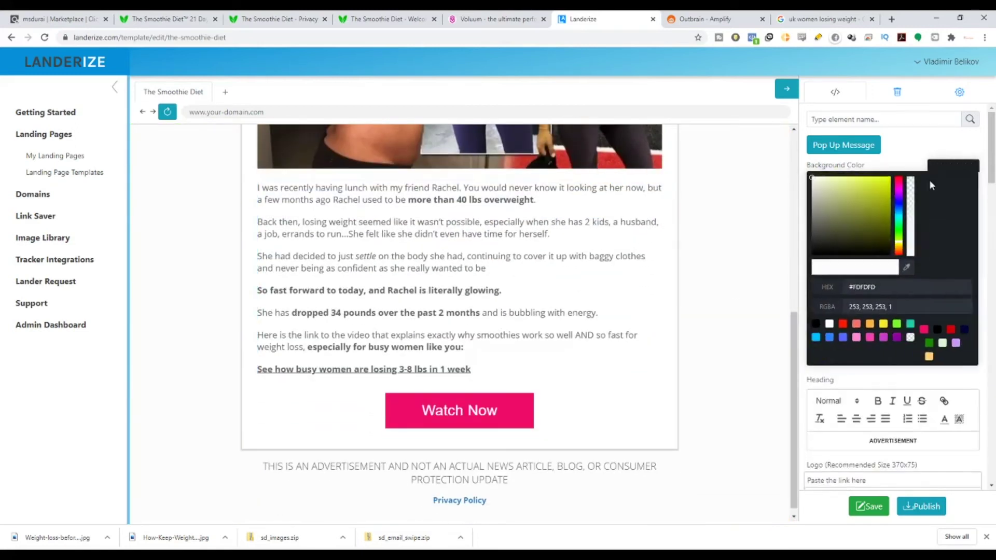
pyautogui.click(901, 187)
pyautogui.moveTo(901, 188); pyautogui.dragTo(900, 188)
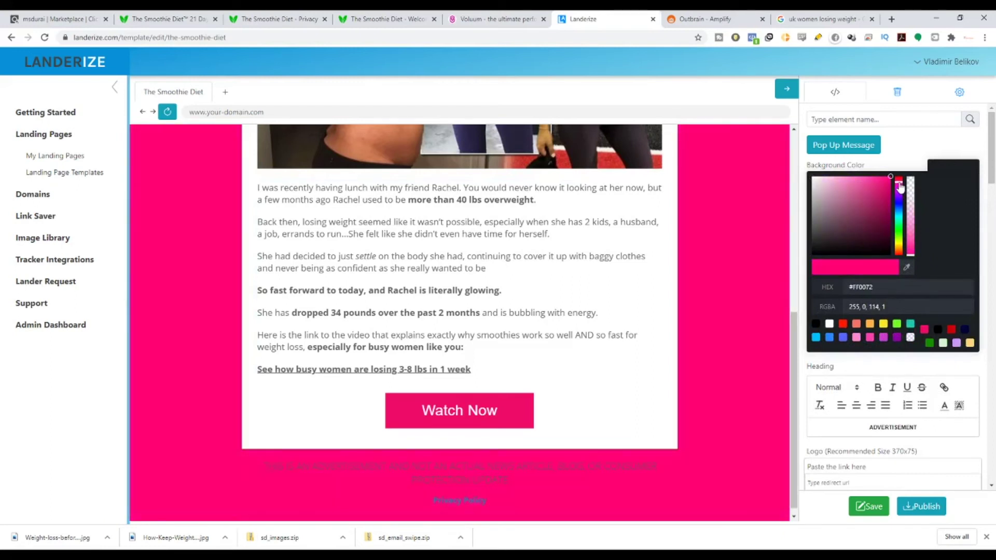
pyautogui.scroll(3, 757, 212)
# Lighten the landing page's pink background to a pale pink and check it along the whole page.
pyautogui.click(972, 165)
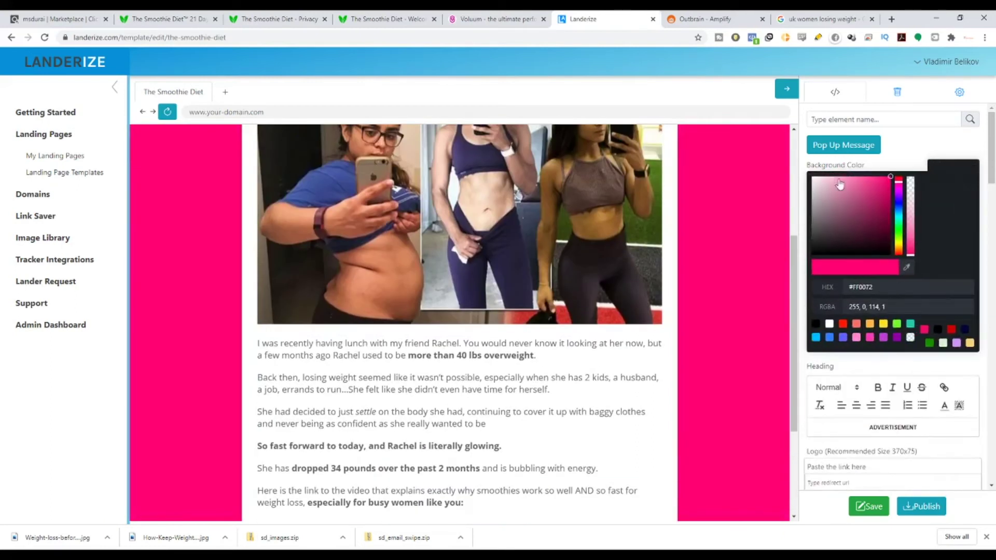
pyautogui.click(833, 181)
pyautogui.moveTo(833, 181); pyautogui.dragTo(826, 178)
pyautogui.scroll(4, 667, 215)
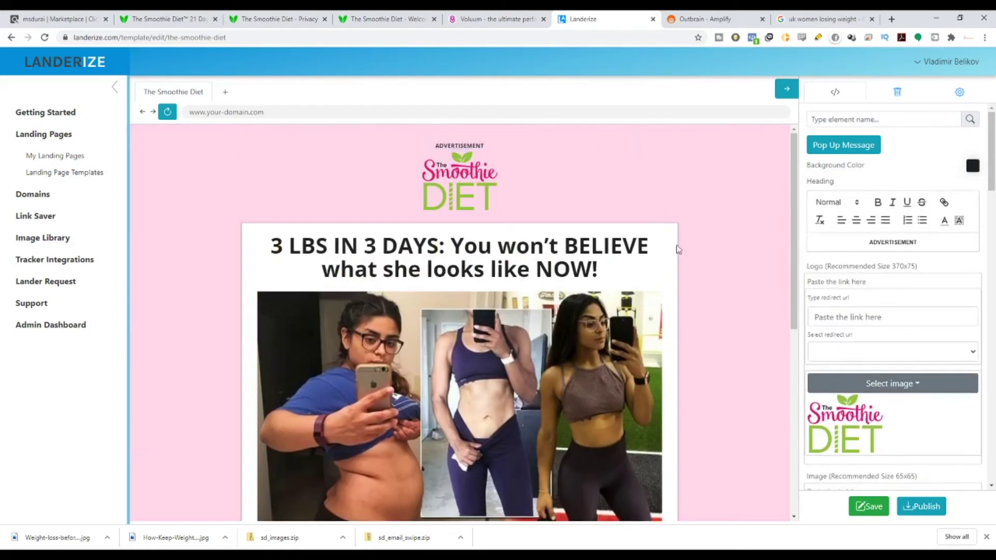
pyautogui.scroll(-4, 716, 271)
pyautogui.scroll(-4, 719, 275)
pyautogui.scroll(7, 738, 395)
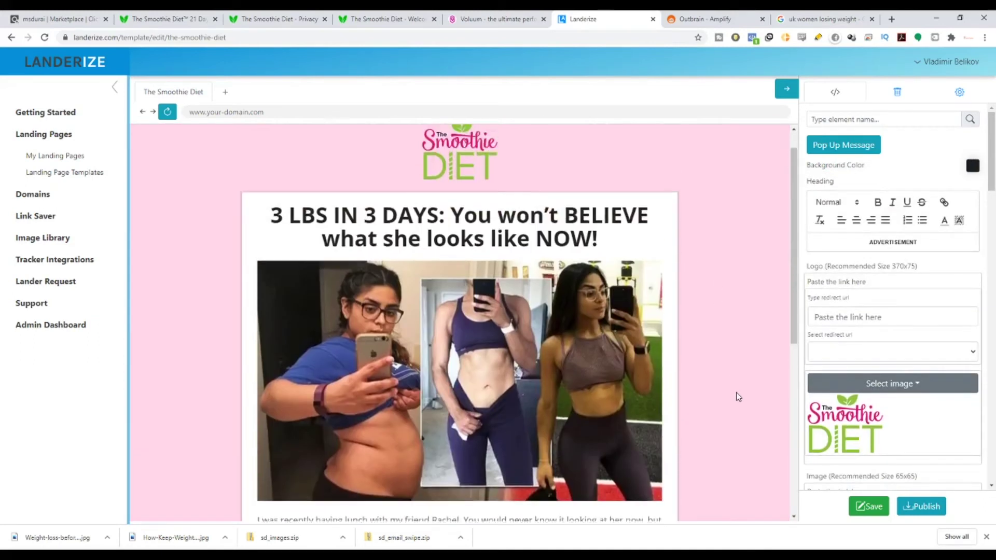
# Check the Smoothie Diet sales page for wording and set the landing page's title to "The Smoothie Diet - 21 Days Weight Loss".
pyautogui.click(951, 97)
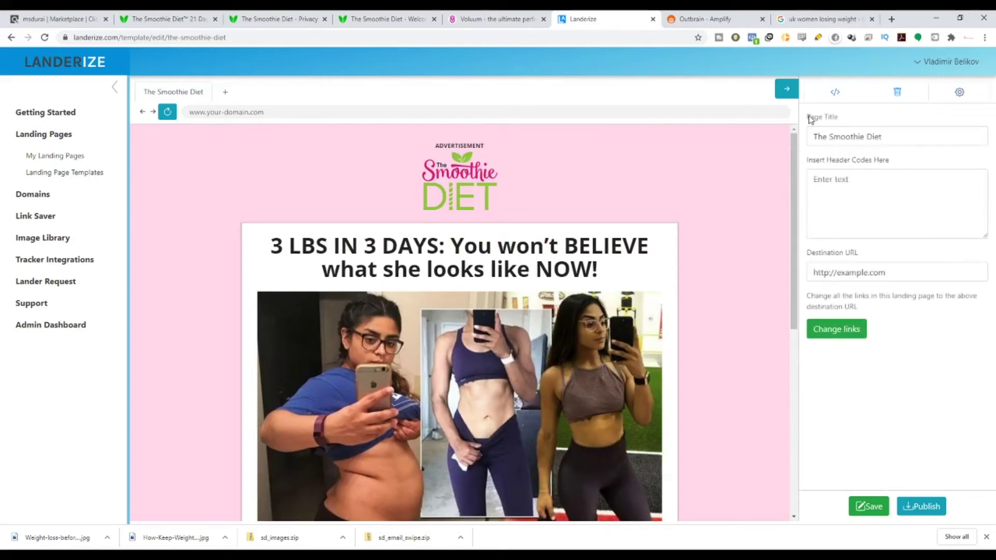
pyautogui.moveTo(810, 120); pyautogui.dragTo(862, 113)
pyautogui.click(280, 18)
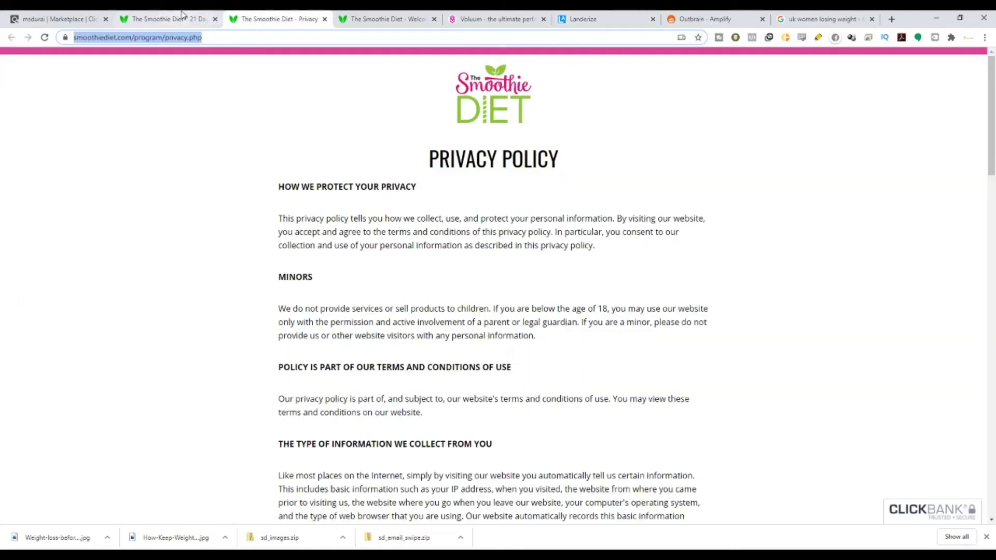
pyautogui.click(166, 18)
pyautogui.scroll(20, 244, 67)
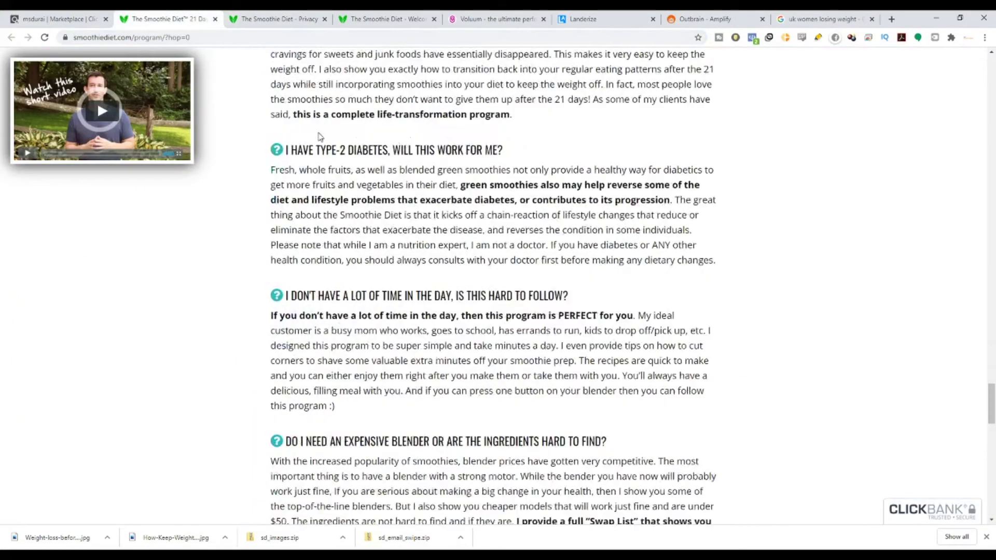
pyautogui.scroll(20, 243, 67)
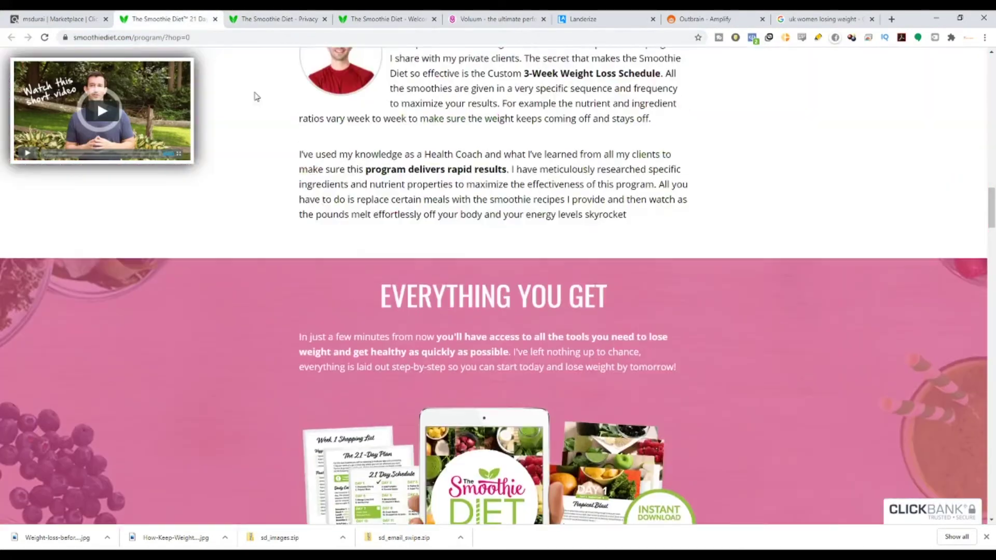
pyautogui.scroll(5, 255, 97)
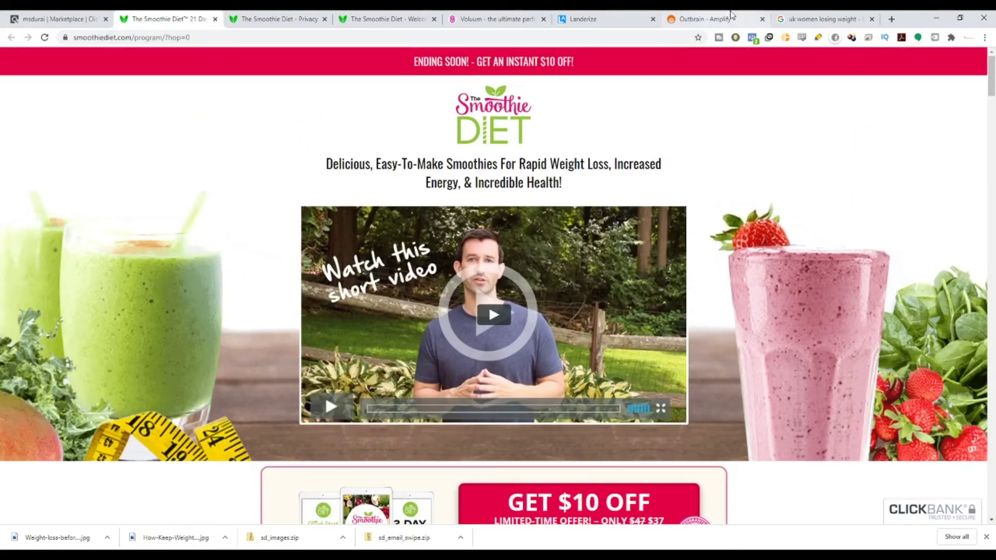
pyautogui.click(820, 19)
pyautogui.click(583, 19)
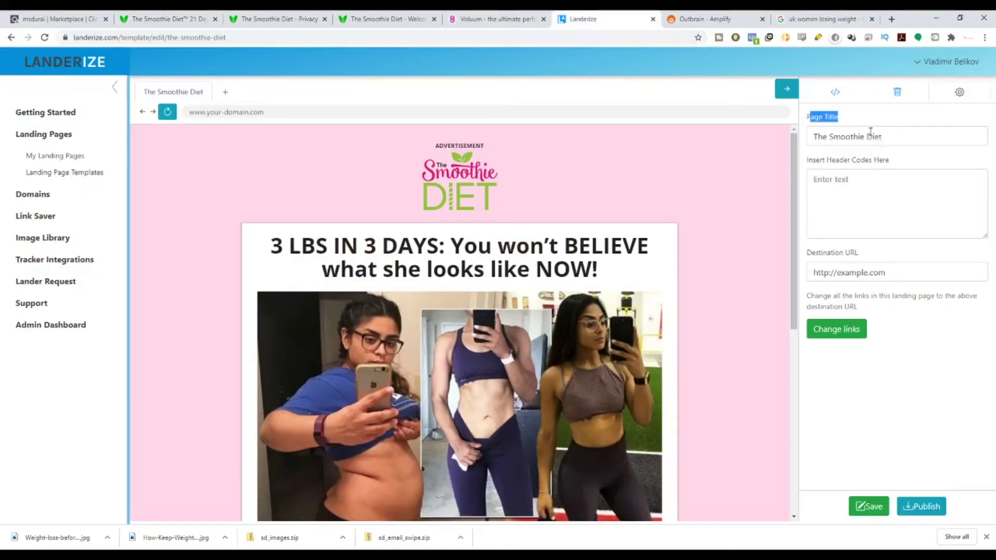
pyautogui.click(896, 136)
pyautogui.write('- ')
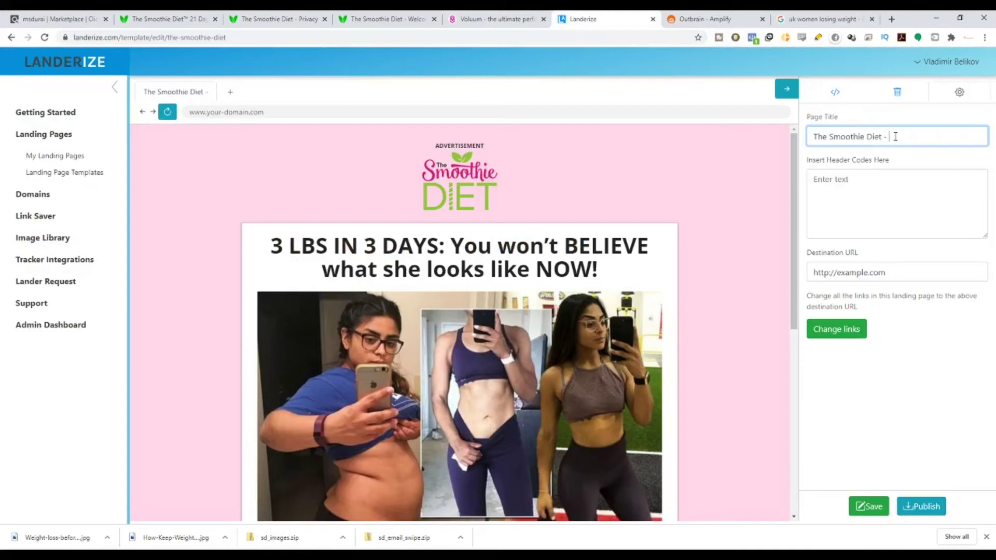
pyautogui.write('21 Days Weight Loss')
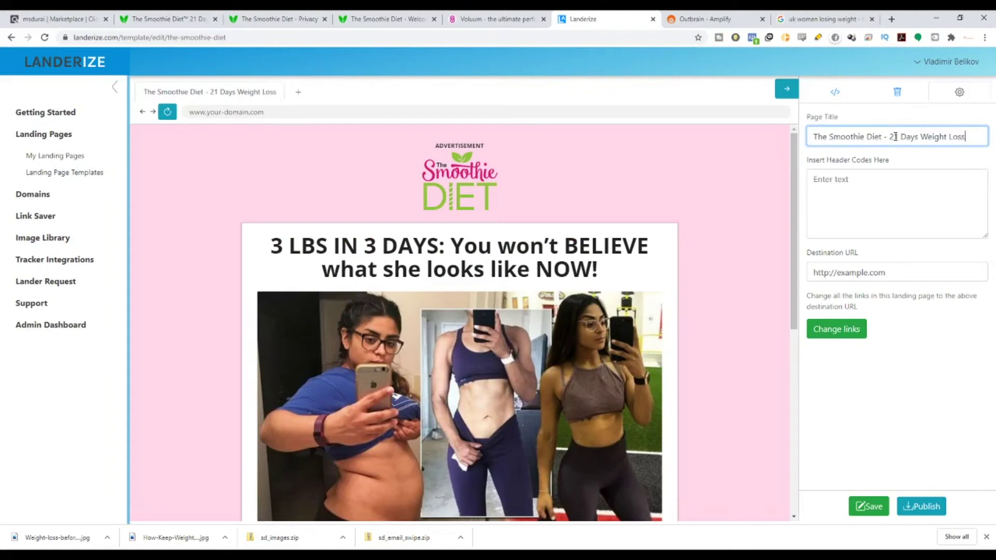
# Clear the landing page's destination URL and copy the single-offer click URL from Voluum's tracking URL settings.
pyautogui.moveTo(888, 272); pyautogui.dragTo(740, 270)
pyautogui.press('BackSpace')
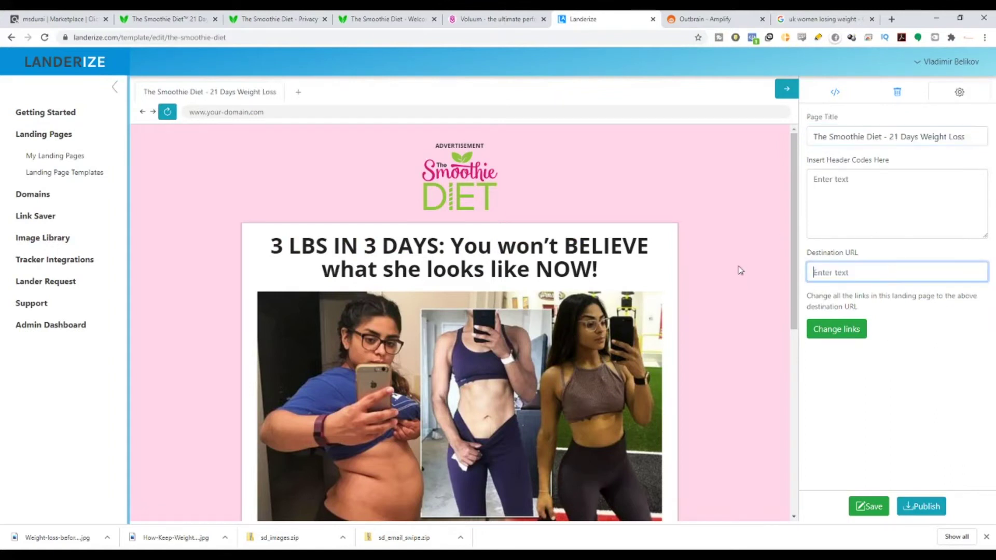
pyautogui.click(498, 16)
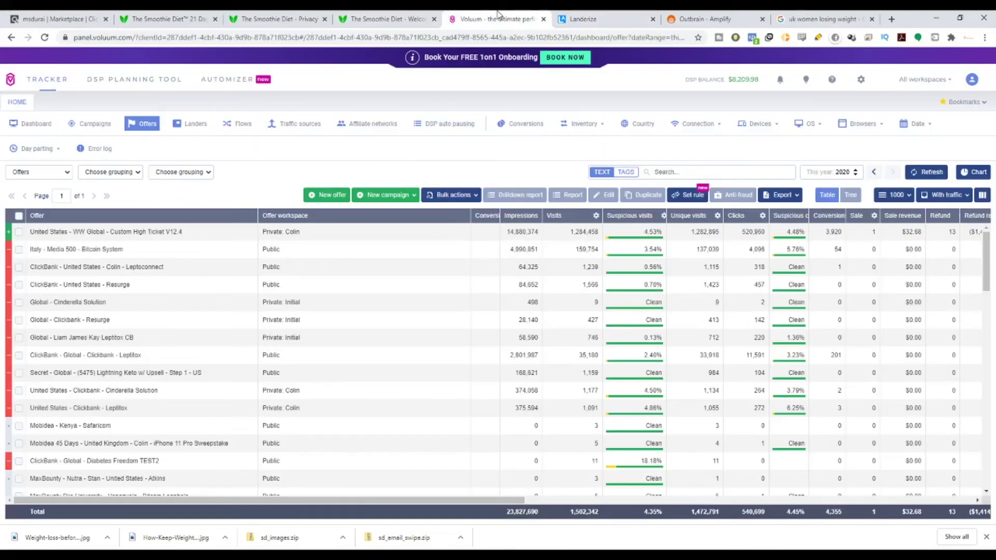
pyautogui.click(861, 79)
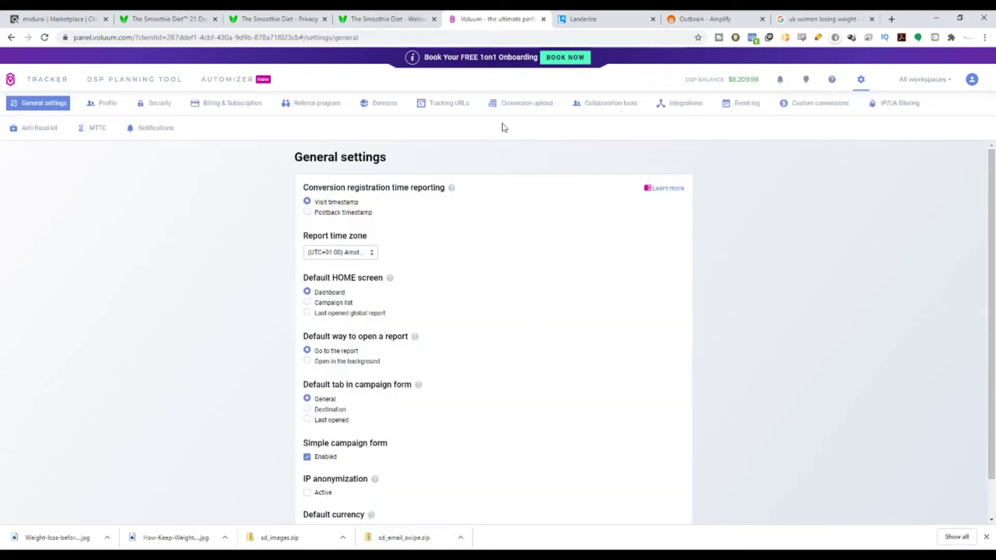
pyautogui.click(449, 105)
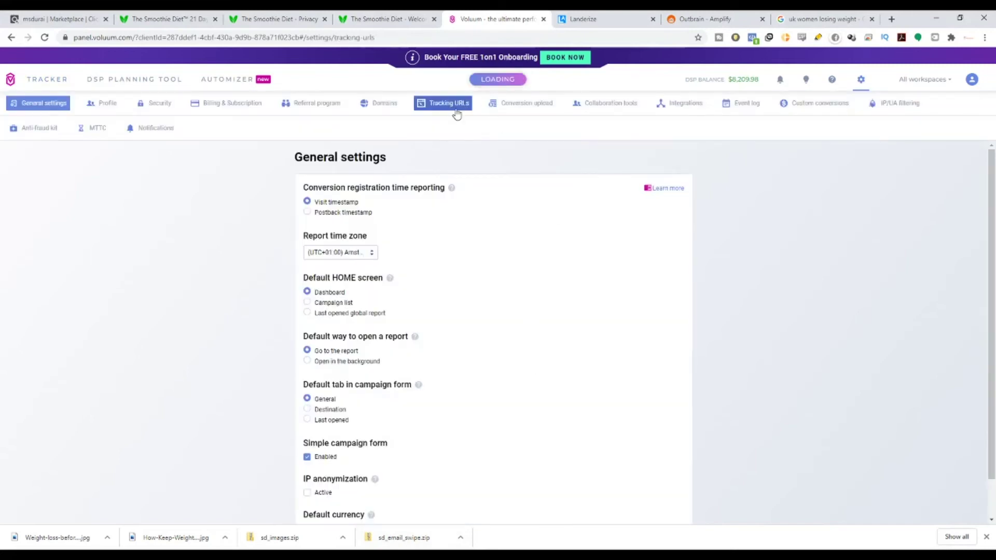
pyautogui.moveTo(306, 185); pyautogui.dragTo(362, 197)
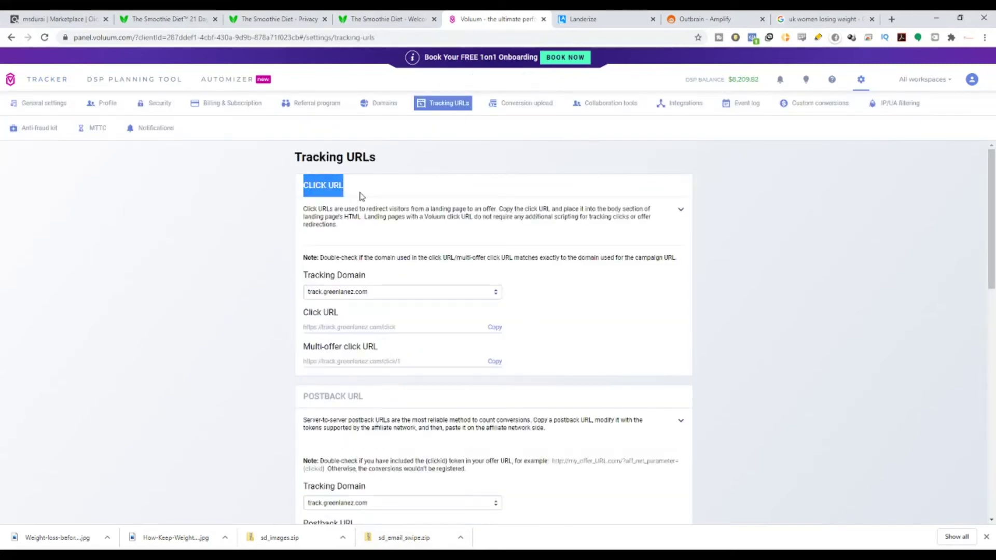
pyautogui.click(494, 327)
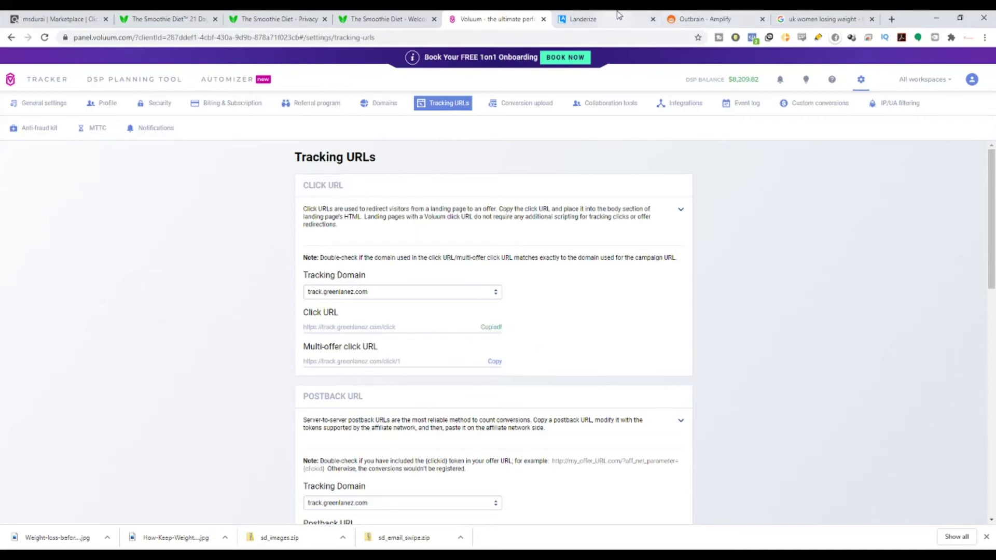
pyautogui.click(583, 16)
pyautogui.write('https://track.greenlanez.com/click')
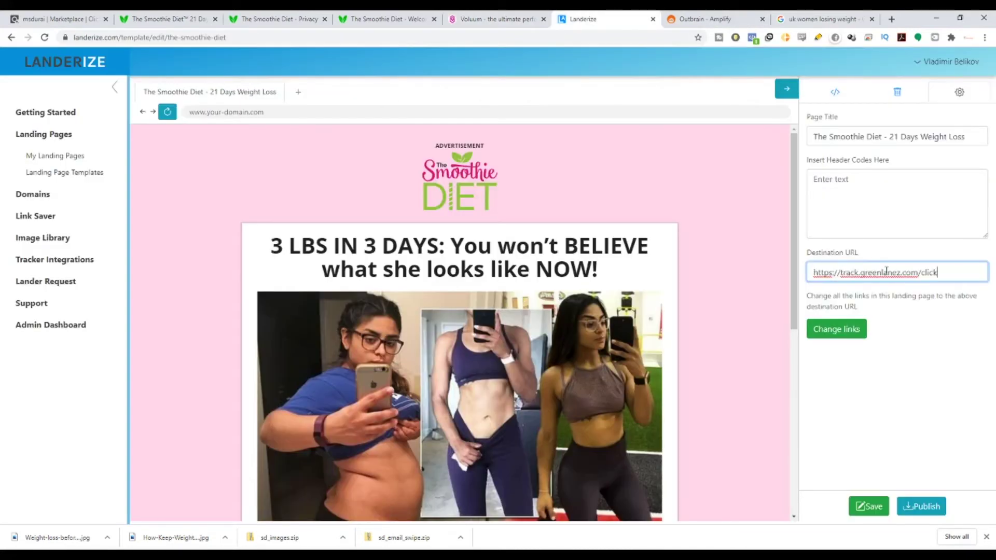
pyautogui.click(850, 337)
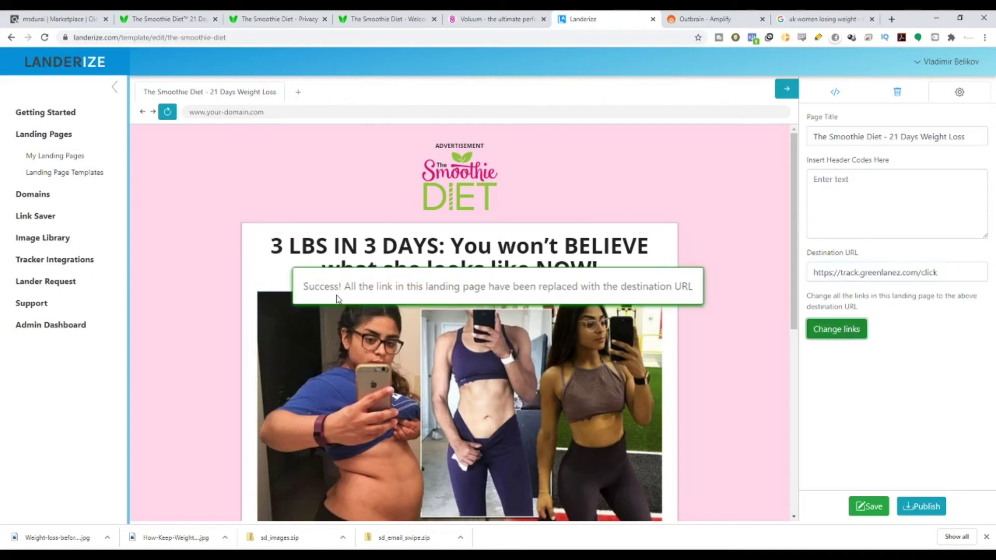
pyautogui.moveTo(309, 289); pyautogui.dragTo(693, 286)
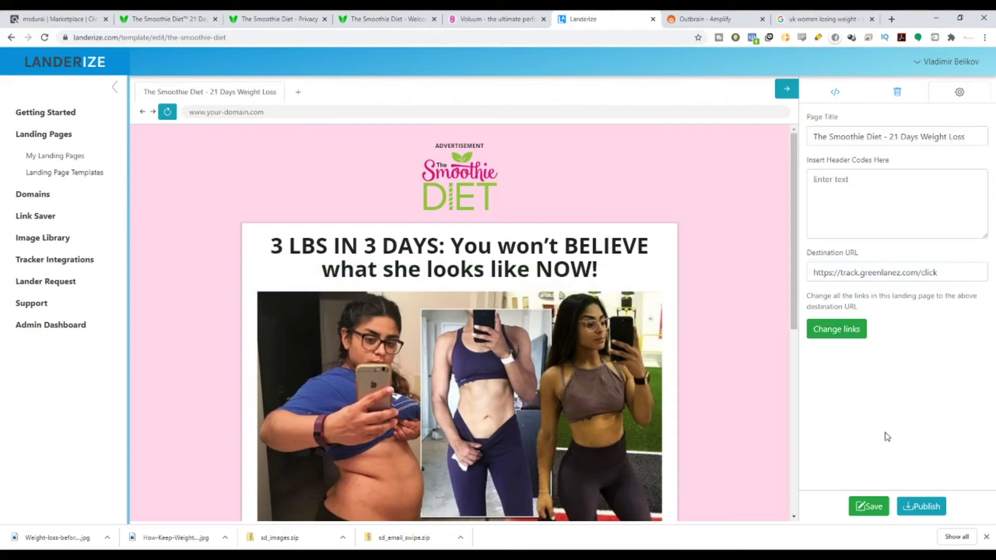
# Publish the landing page to the dev-landerize domain and copy its published address.
pyautogui.click(917, 516)
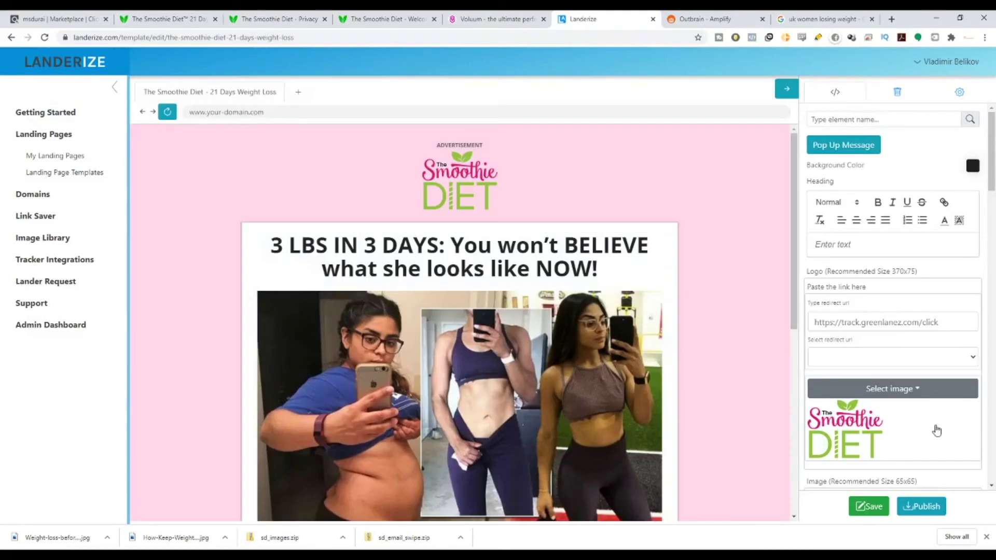
pyautogui.click(921, 506)
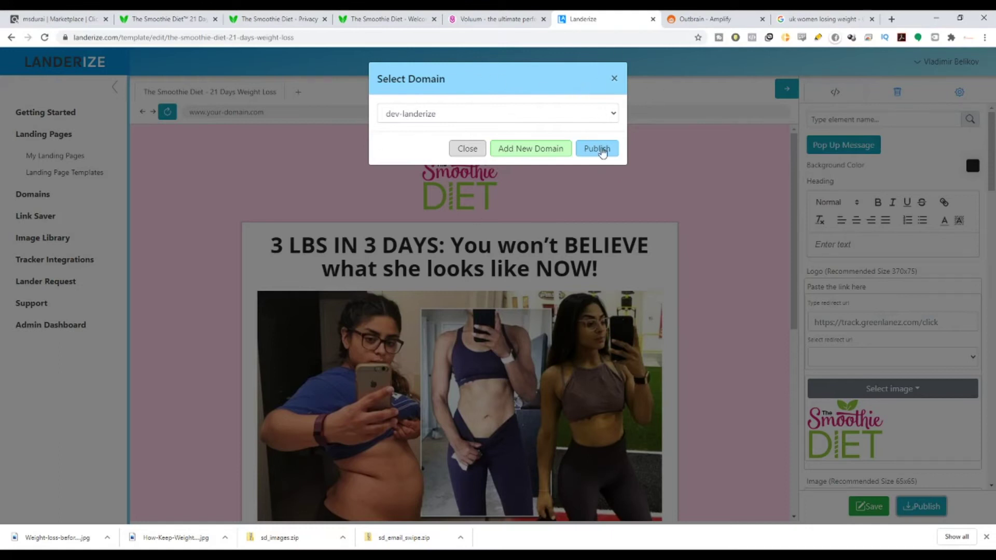
pyautogui.click(601, 118)
pyautogui.click(594, 139)
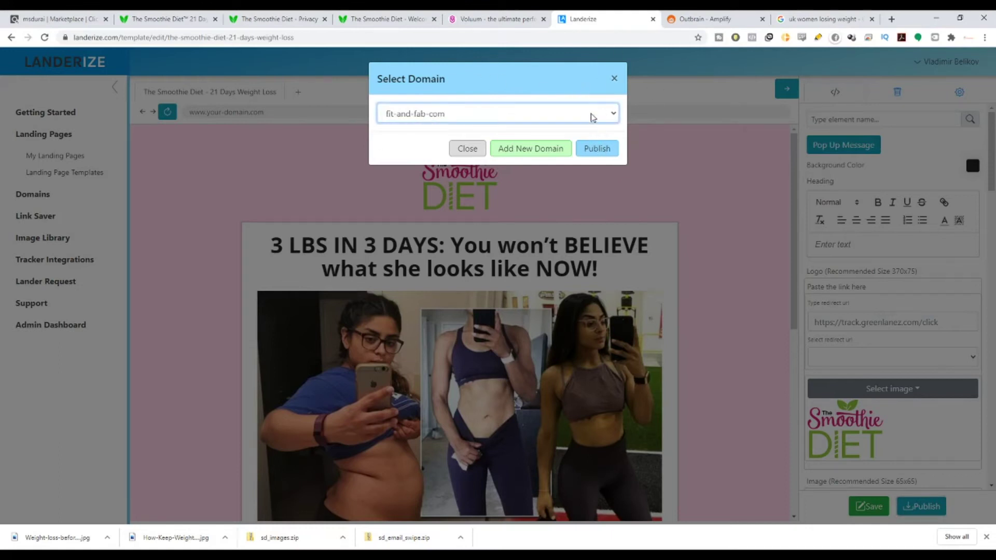
pyautogui.click(602, 148)
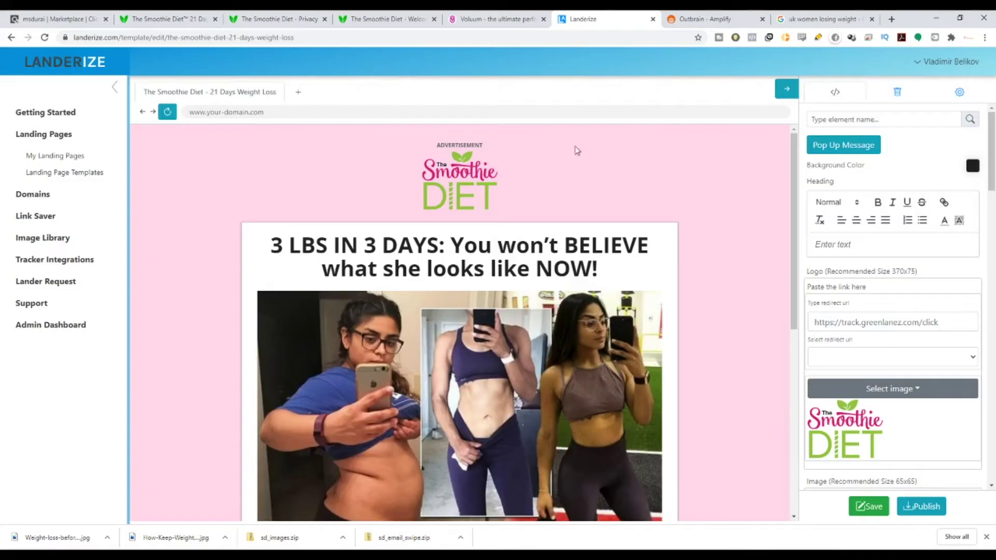
pyautogui.moveTo(353, 97); pyautogui.dragTo(477, 97)
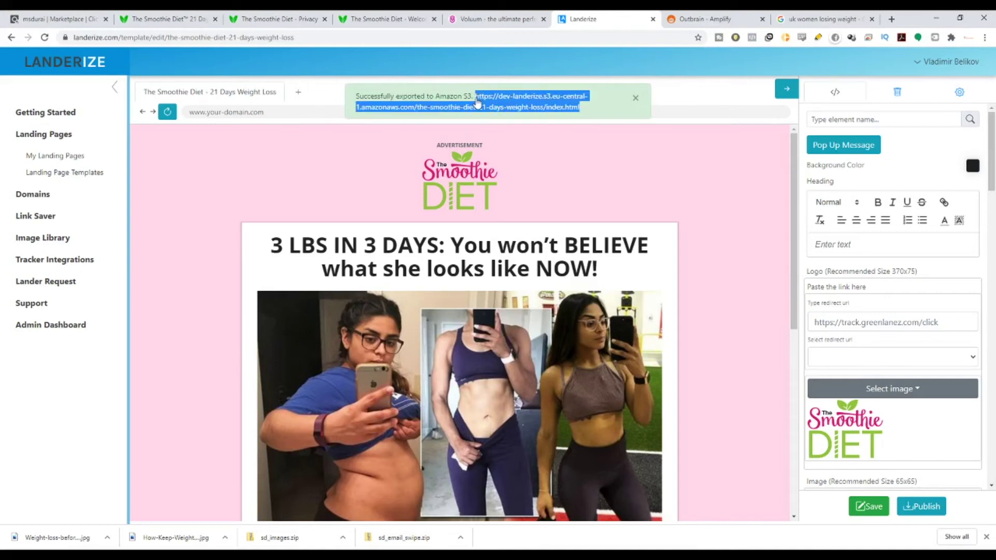
# Switch to Voluum, start a new lander and set its country tag to United Kingdom.
pyautogui.click(470, 21)
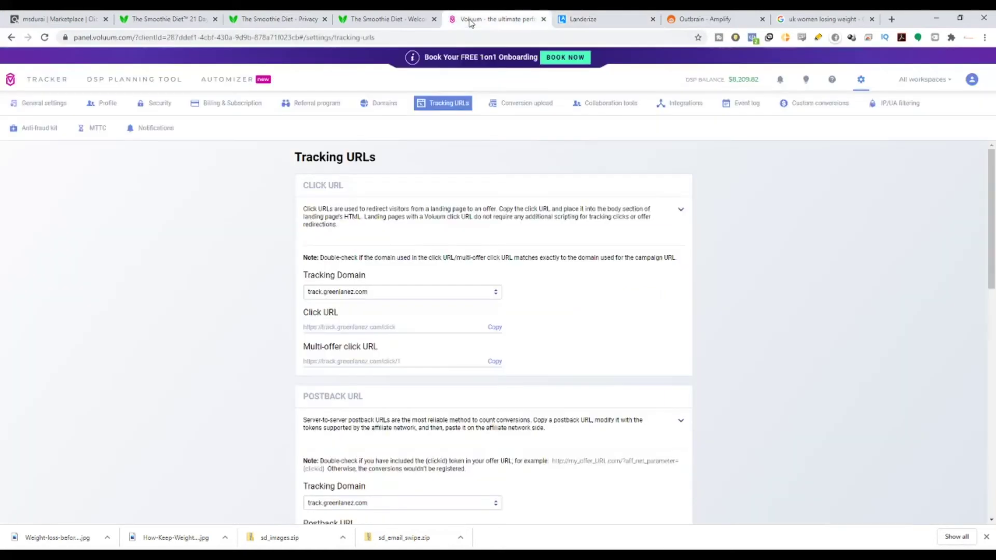
pyautogui.click(48, 79)
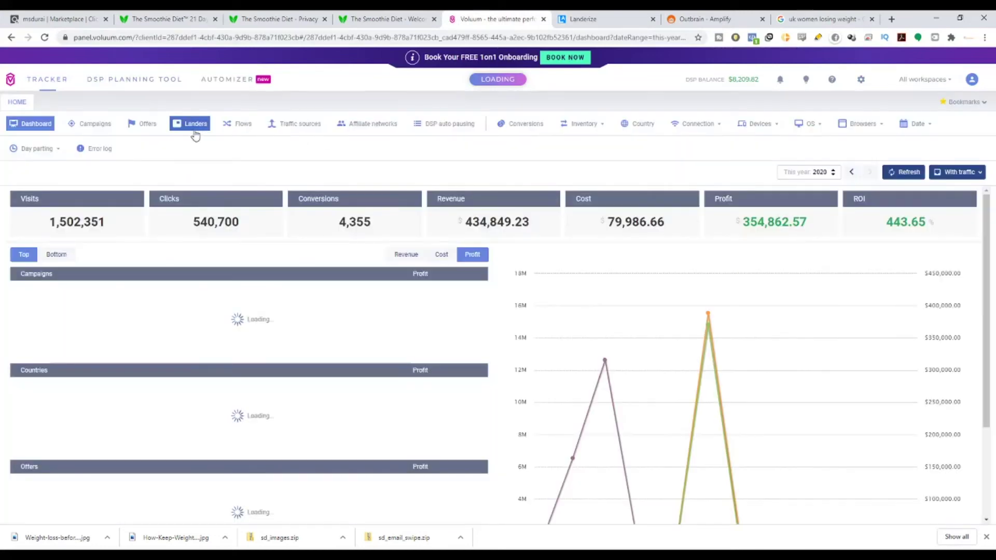
pyautogui.click(194, 130)
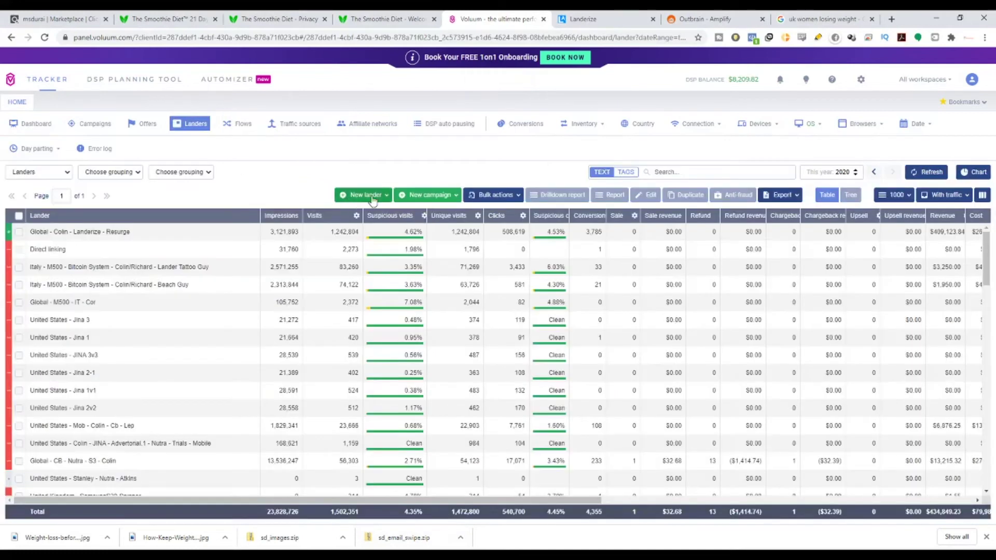
pyautogui.click(377, 217)
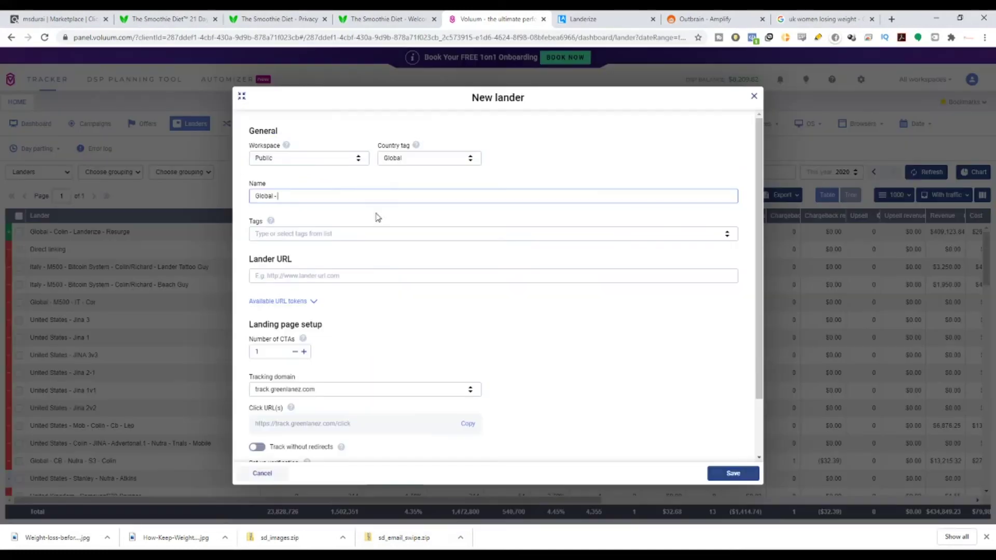
pyautogui.click(419, 163)
pyautogui.write('United')
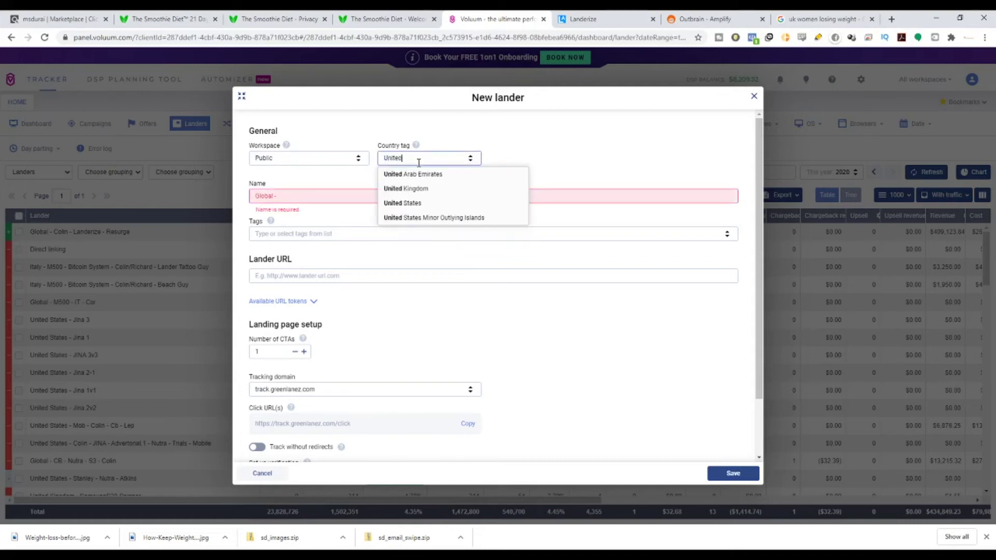
pyautogui.click(415, 188)
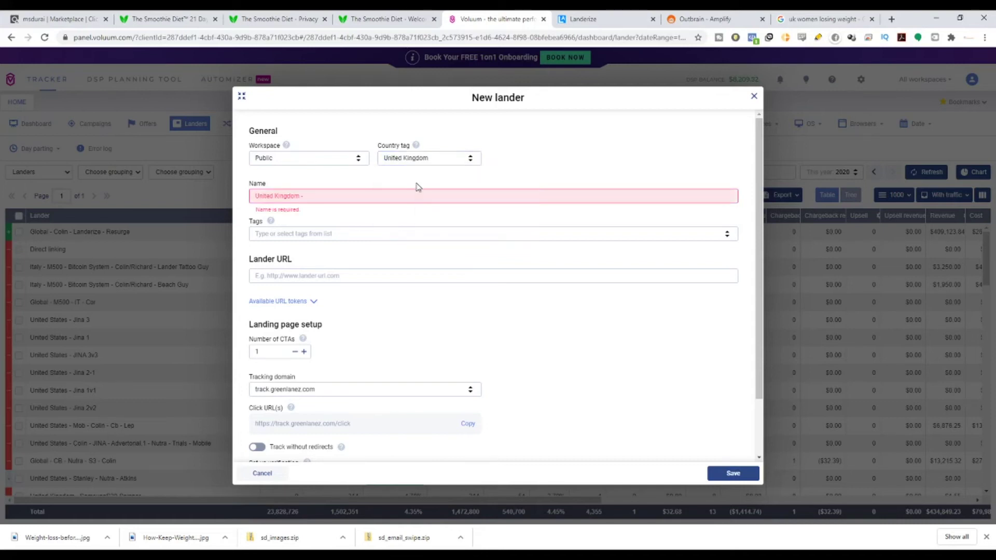
# Name the new lander "United Kingdom - Smoothie Diet" and leave its tags empty.
pyautogui.click(387, 196)
pyautogui.write('Smoothi')
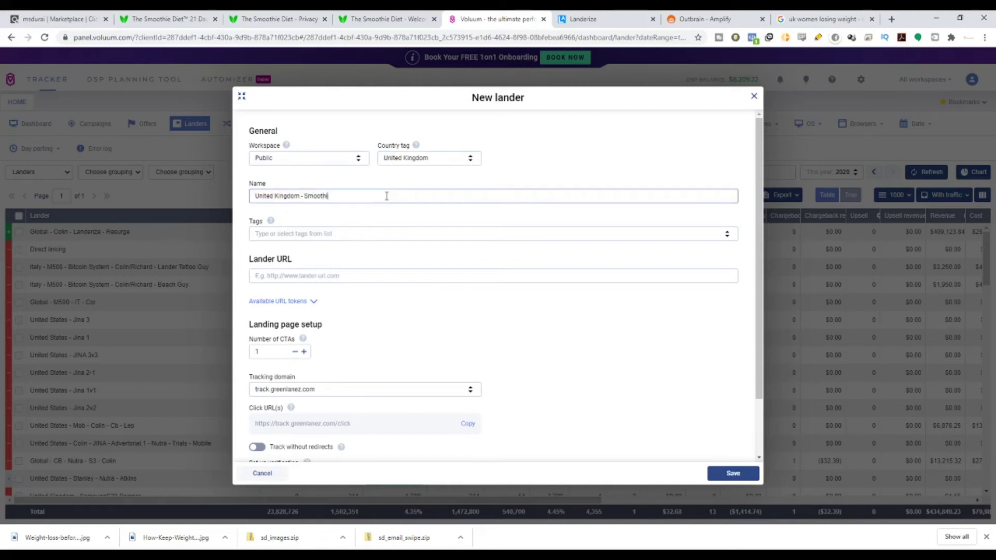
pyautogui.write('e D')
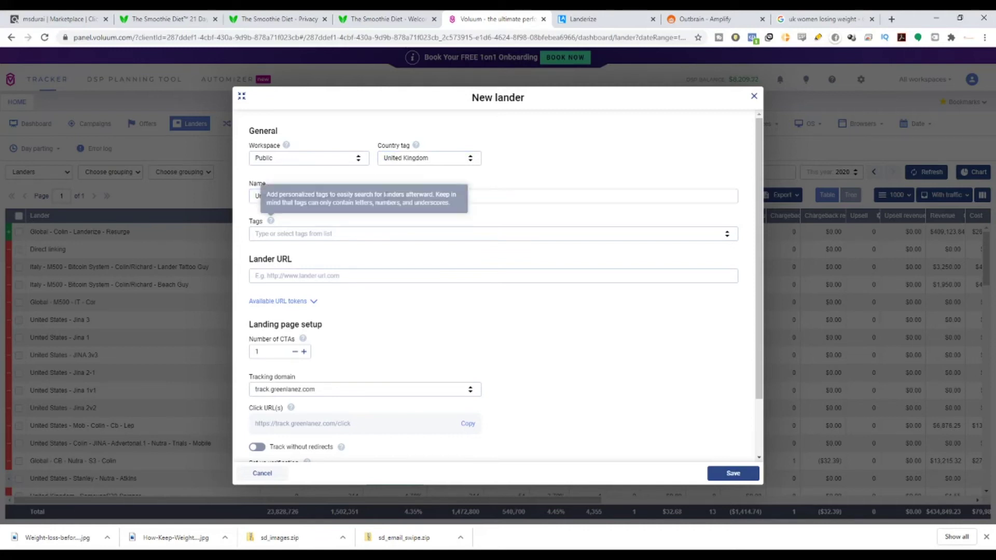
pyautogui.click(293, 234)
pyautogui.click(372, 353)
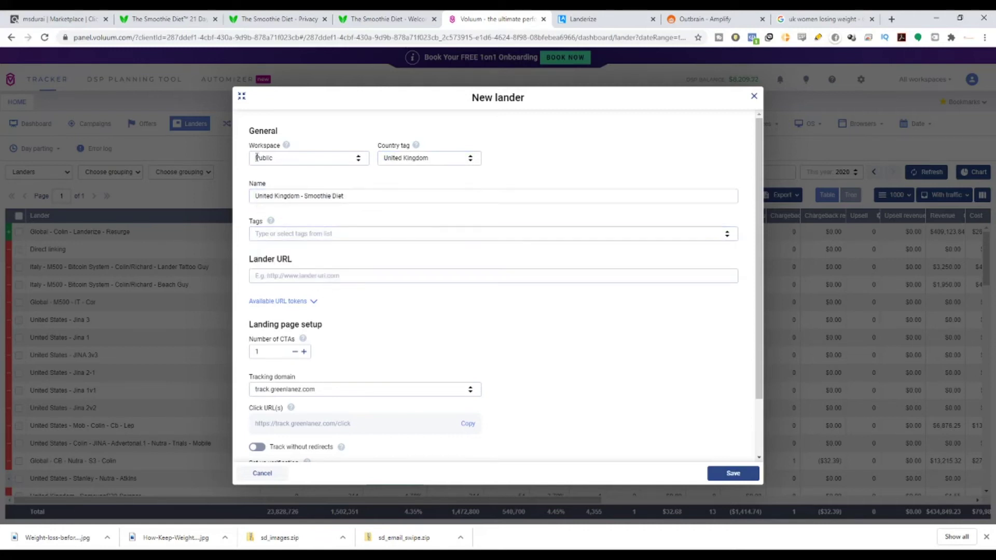
pyautogui.click(284, 275)
pyautogui.write('https://dev-landerize.s3.eu-central-1.amazonaws.com/the-smoothie-diet-21-days-weight-loss/index.html')
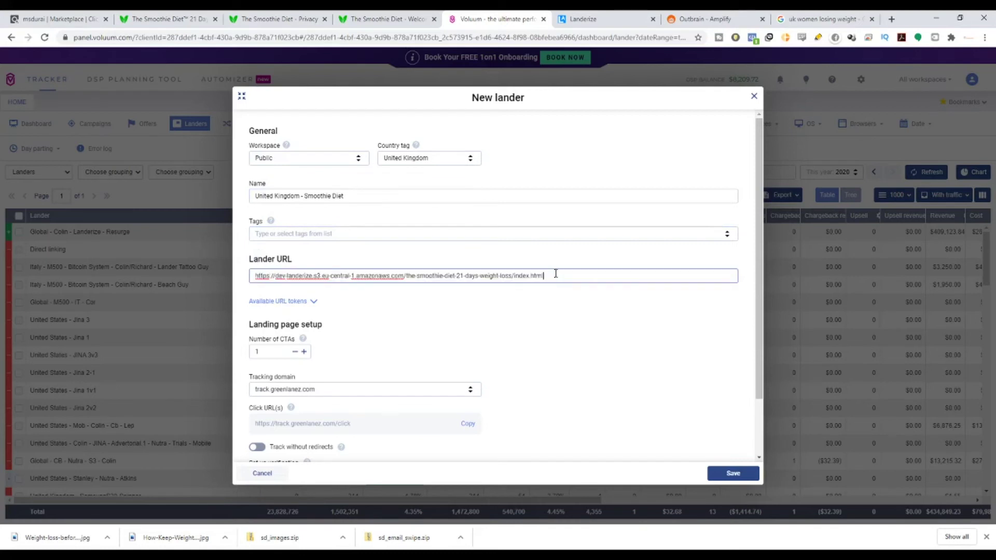
pyautogui.scroll(-2, 424, 348)
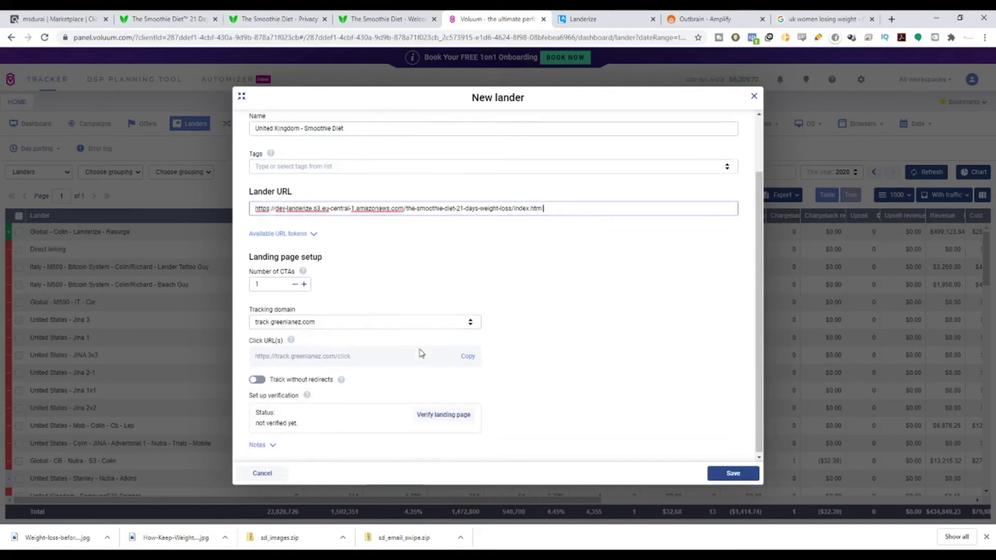
pyautogui.click(462, 421)
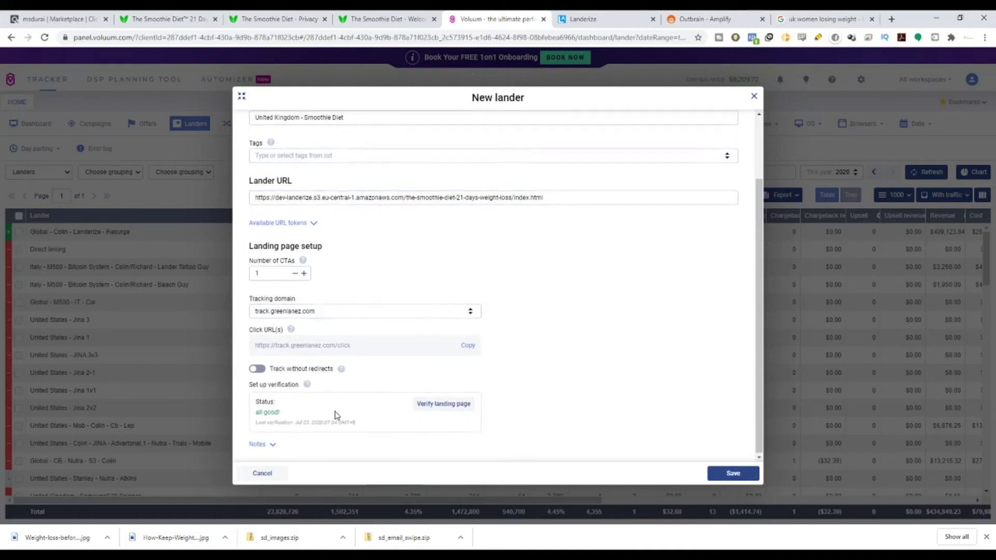
pyautogui.click(757, 478)
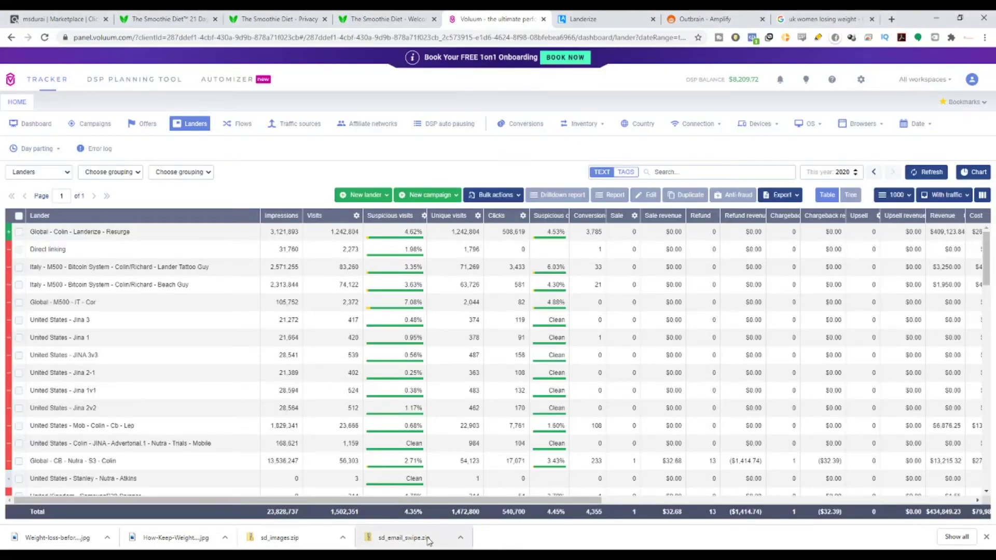
# Start a new TRK Simple campaign in Voluum and assign it to the Private workspace.
pyautogui.click(754, 15)
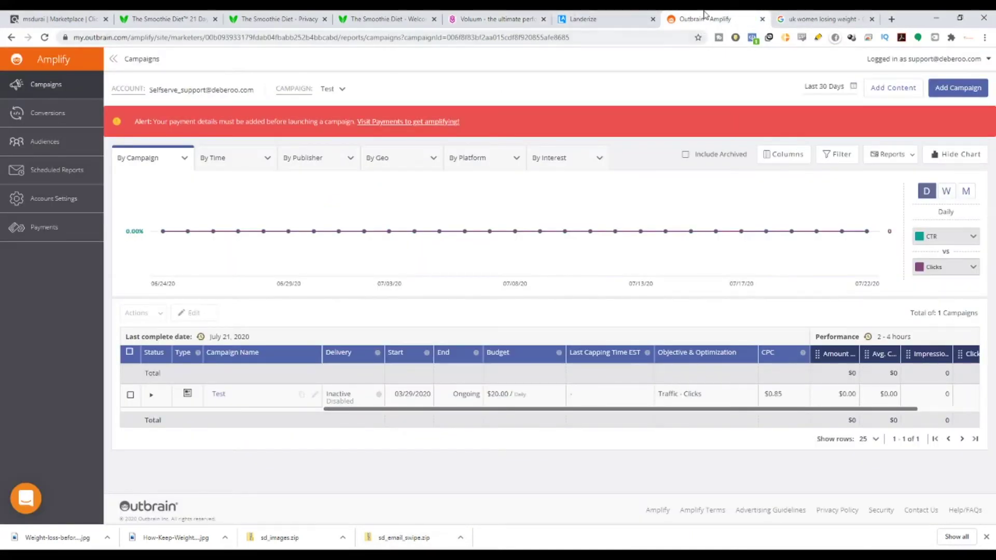
pyautogui.click(510, 16)
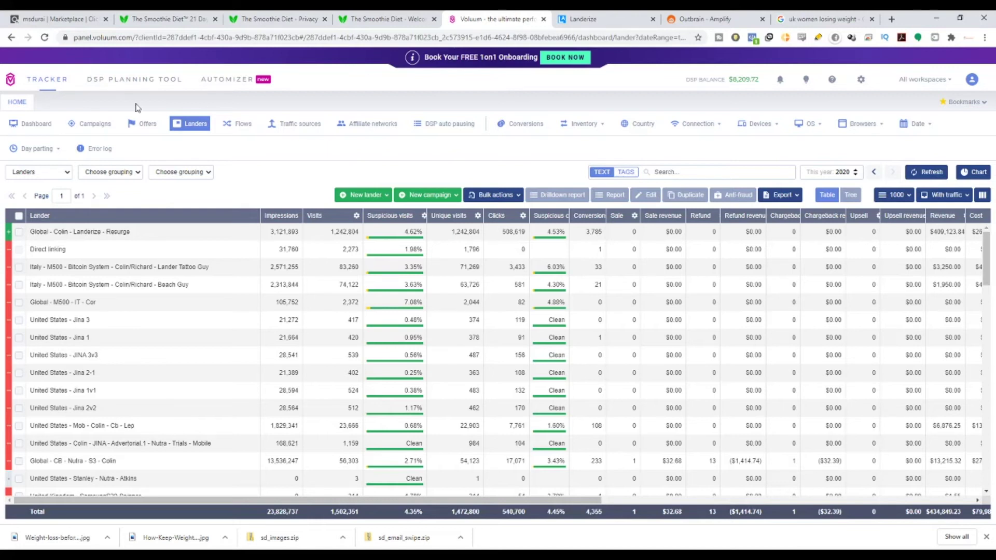
pyautogui.click(96, 125)
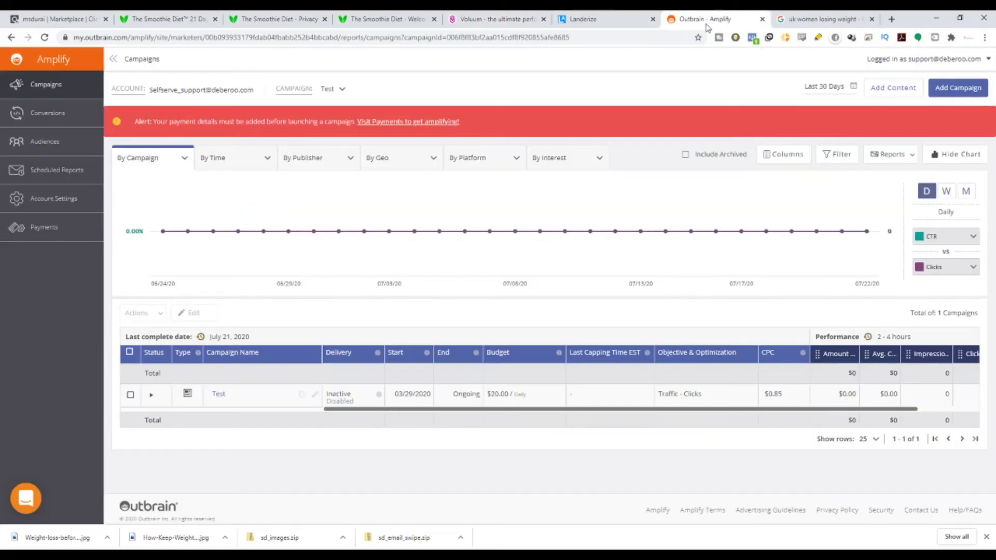
pyautogui.click(498, 19)
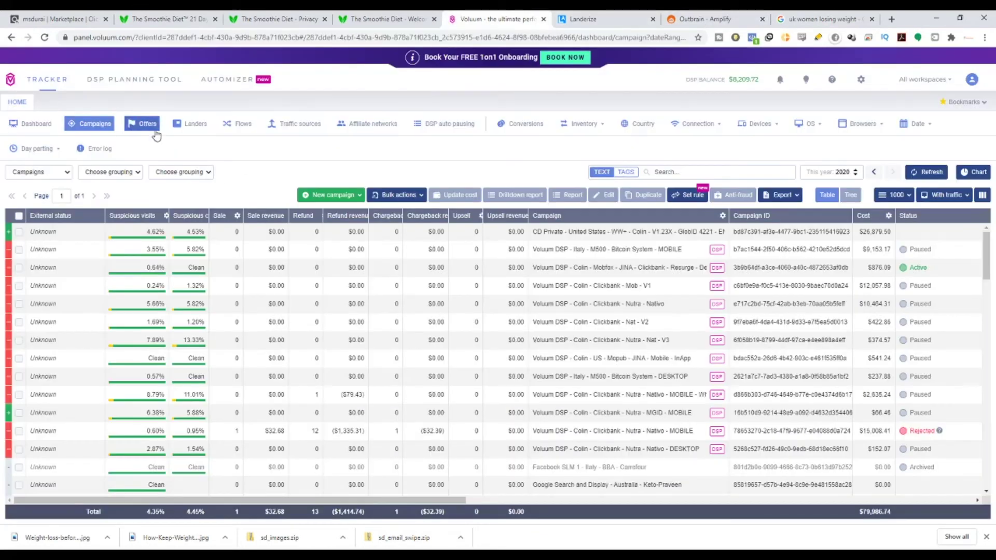
pyautogui.click(328, 194)
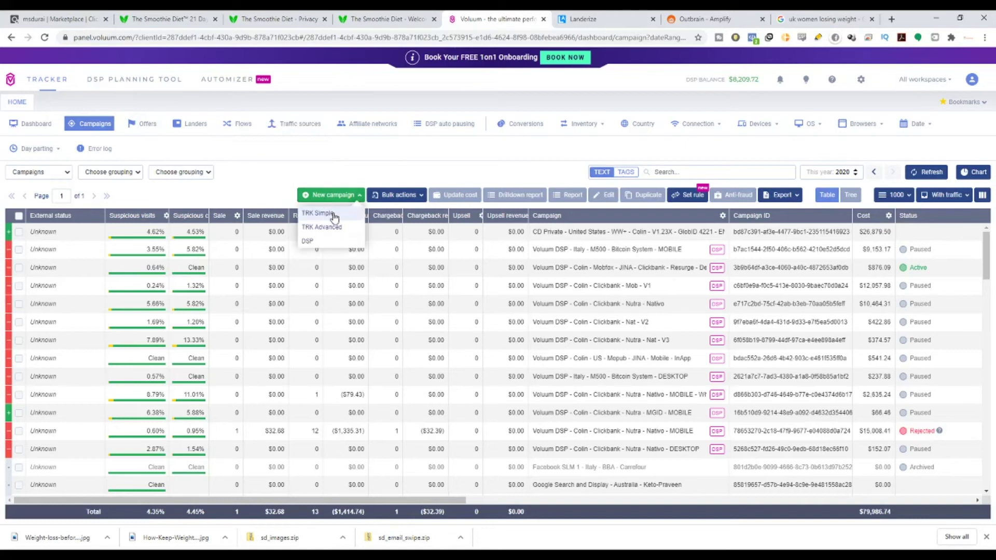
pyautogui.click(333, 214)
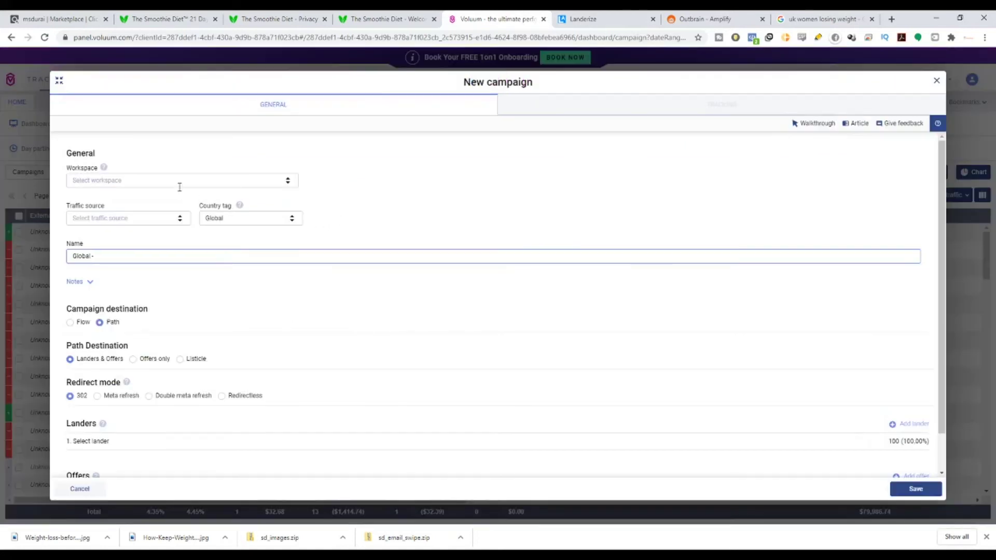
pyautogui.click(144, 181)
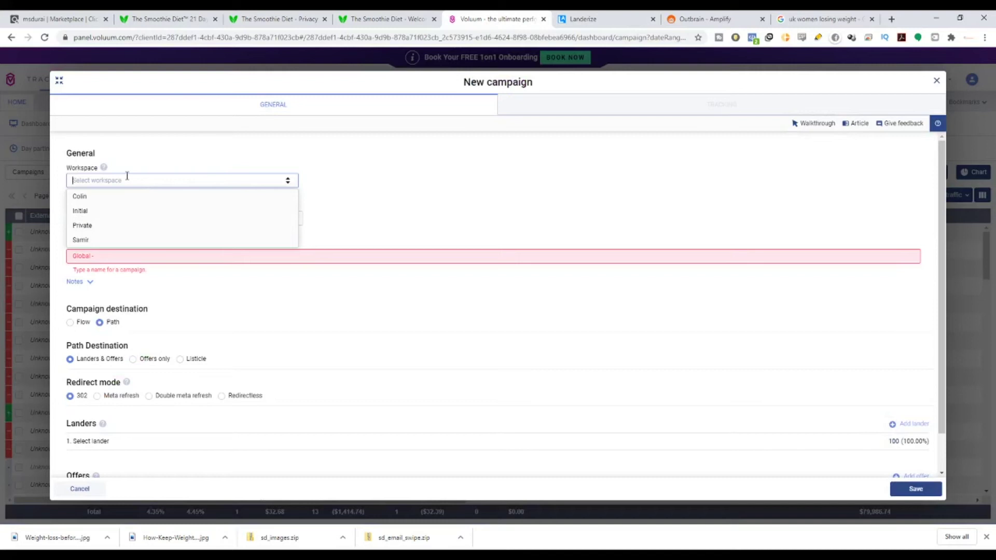
pyautogui.click(98, 226)
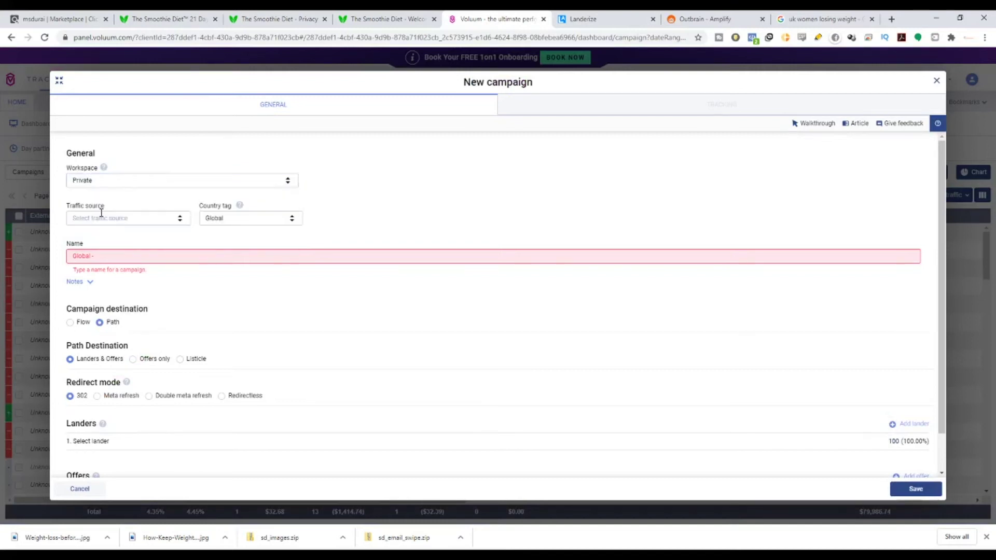
# Set the new campaign's traffic source to Outbrain and its country tag to United Kingdom.
pyautogui.click(104, 219)
pyautogui.write('Out')
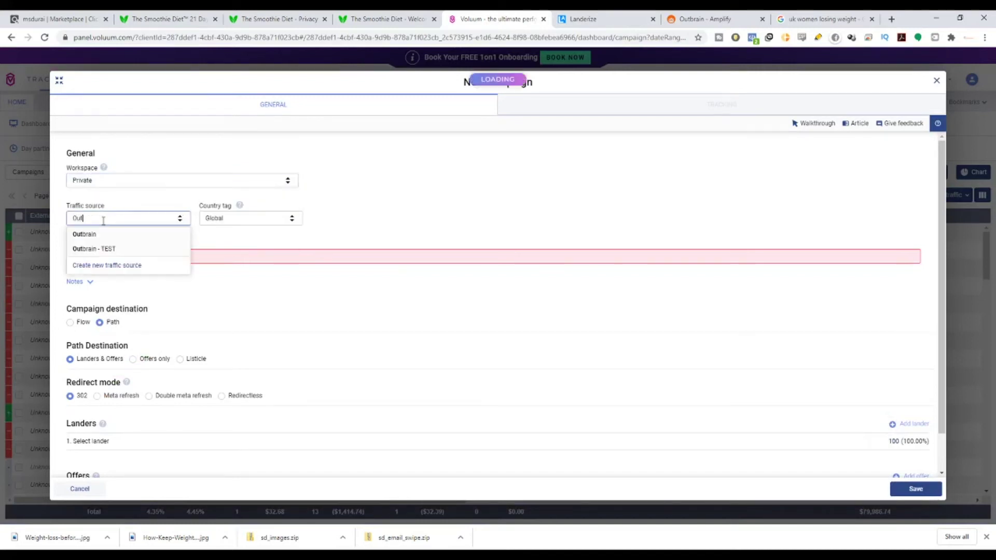
pyautogui.click(112, 236)
pyautogui.click(228, 219)
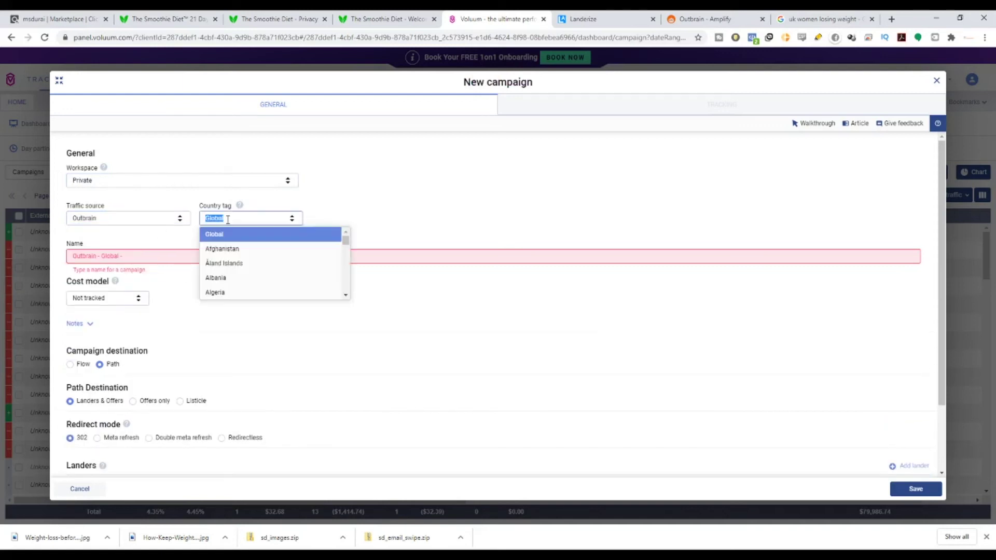
pyautogui.write('Un')
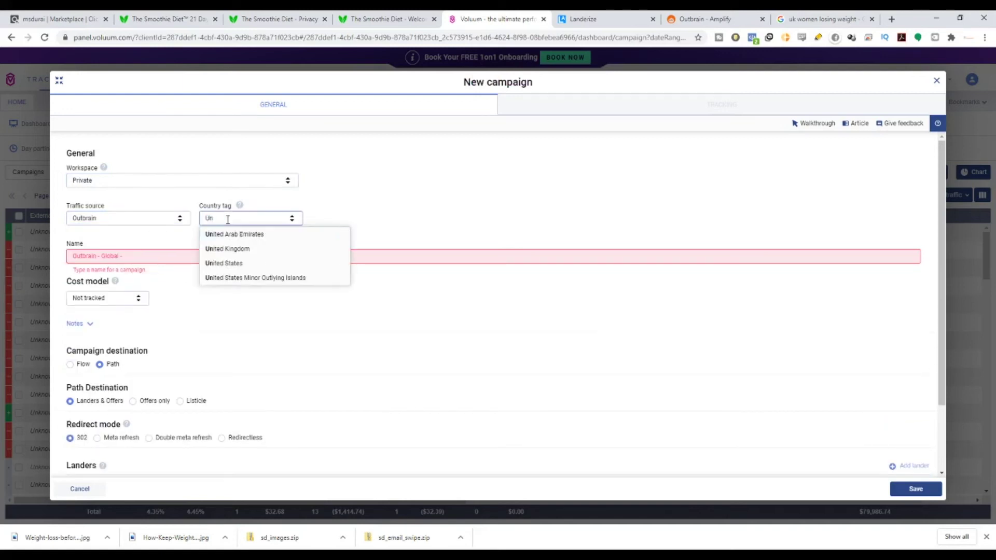
pyautogui.click(227, 249)
# Name the campaign "Outbrain - United Kingdom - Smoothie Diet" and keep the cost model as Not tracked.
pyautogui.click(160, 256)
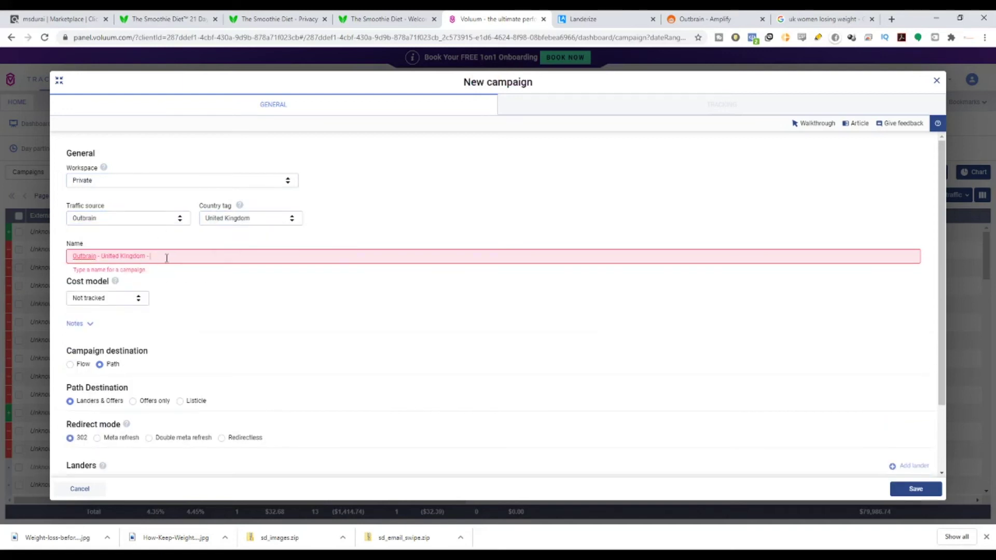
pyautogui.write('Smoothie Diet')
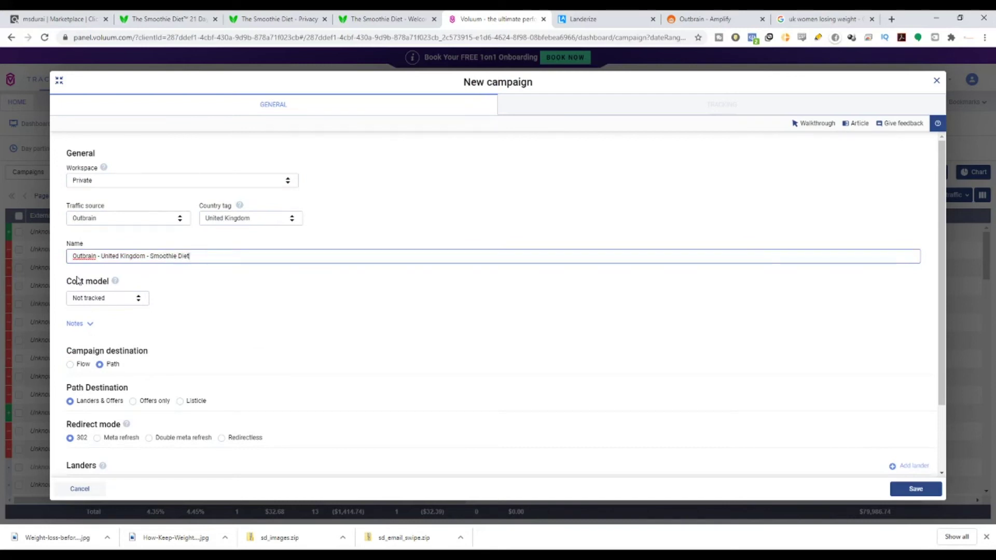
pyautogui.click(67, 285)
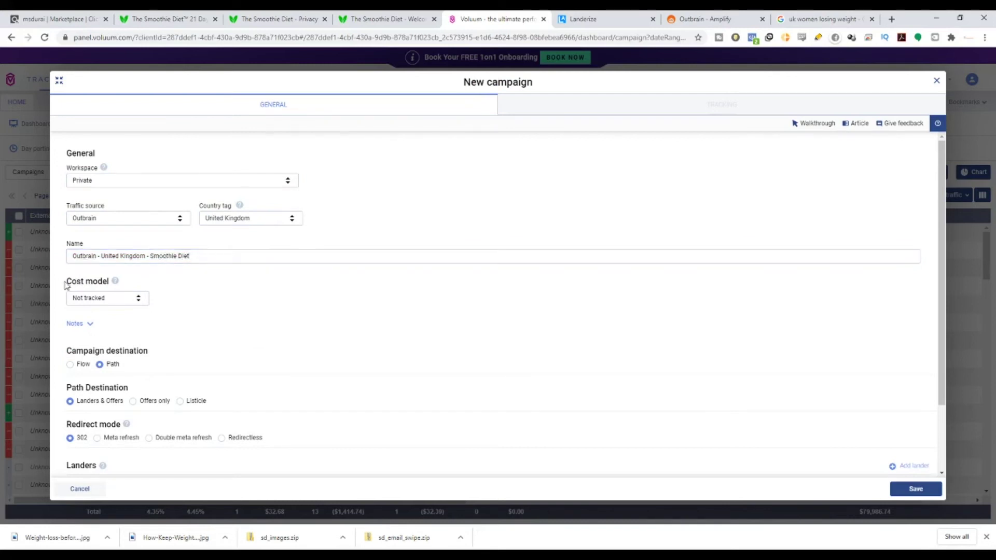
pyautogui.click(137, 303)
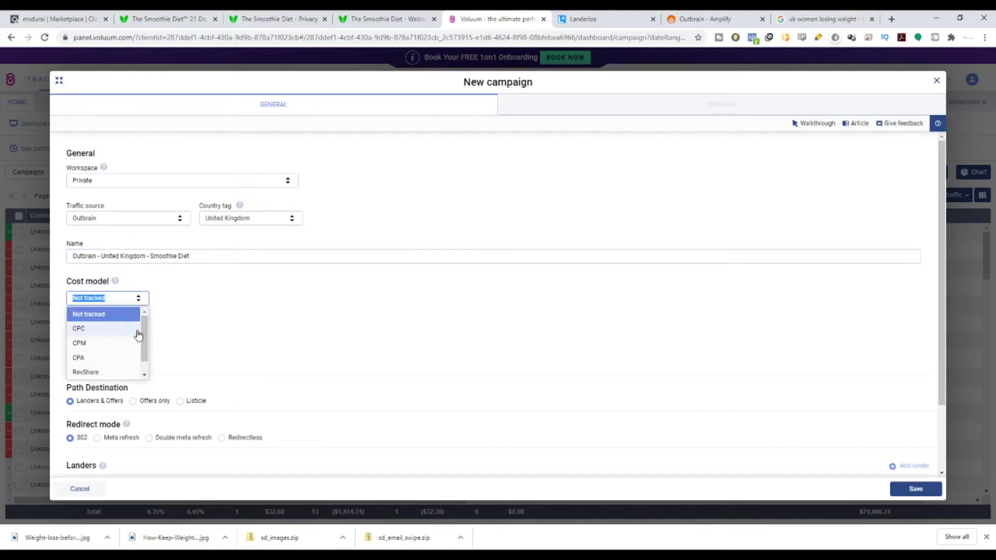
pyautogui.click(127, 313)
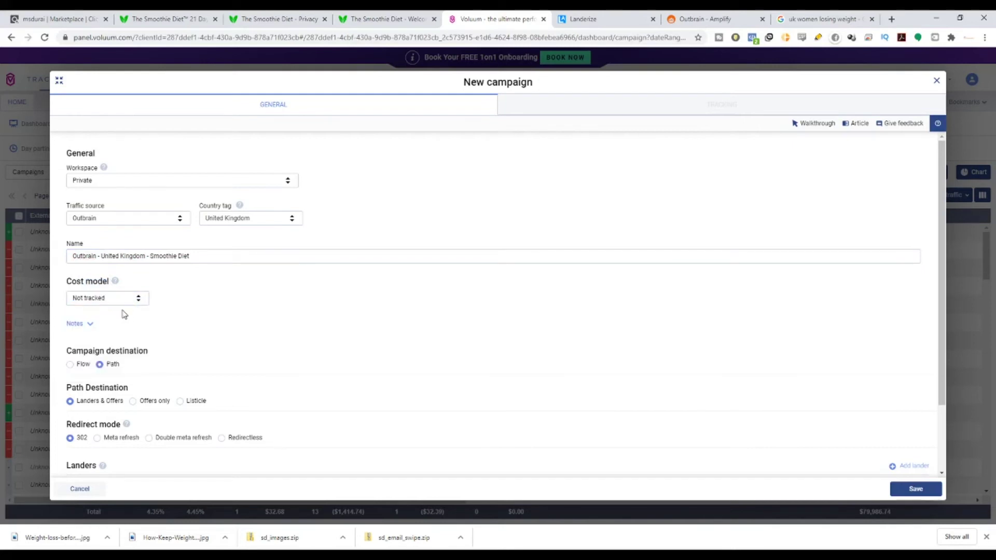
# Set the campaign's redirect mode to Double meta refresh, keeping the Path destination with Landers & Offers.
pyautogui.scroll(-2, 126, 311)
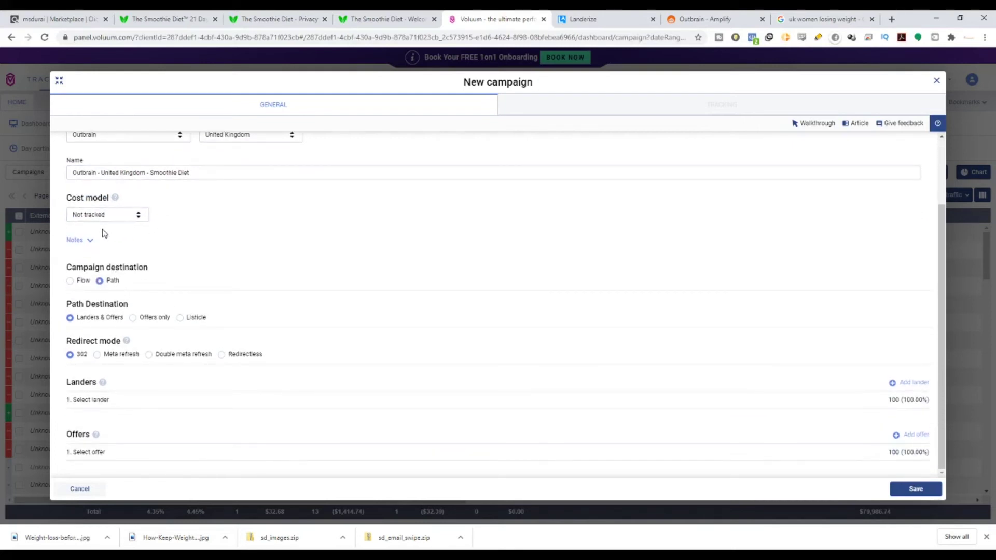
pyautogui.moveTo(65, 268); pyautogui.dragTo(145, 270)
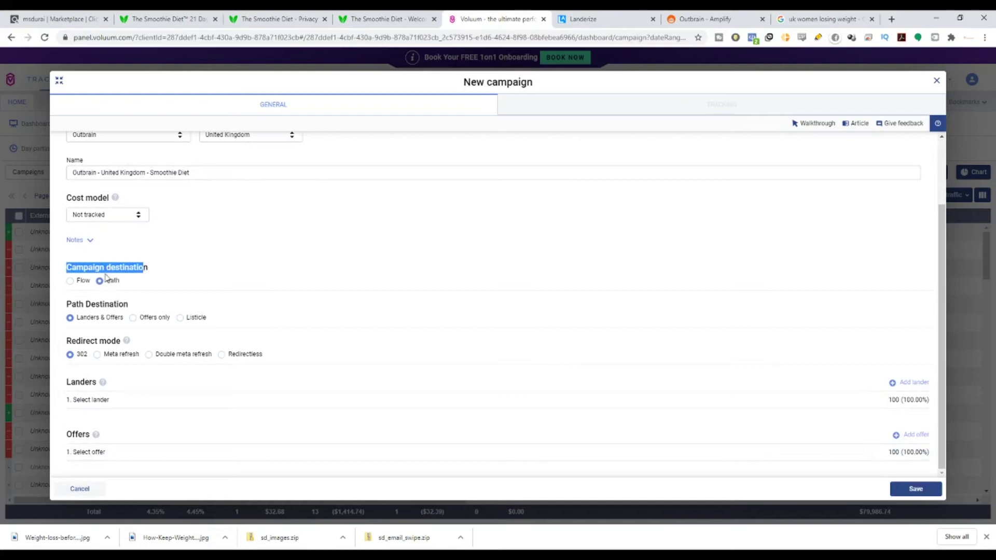
pyautogui.moveTo(67, 306); pyautogui.dragTo(127, 306)
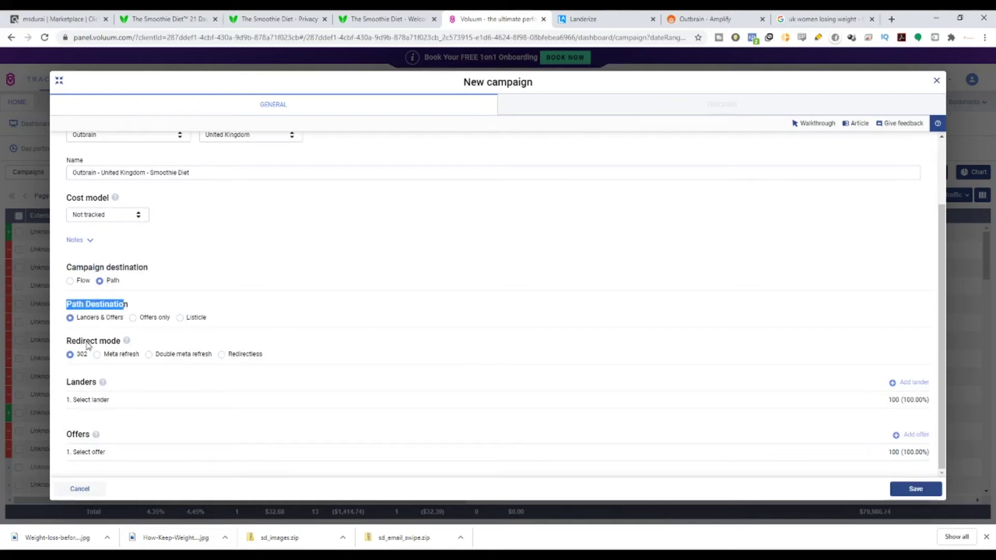
pyautogui.moveTo(68, 342); pyautogui.dragTo(118, 349)
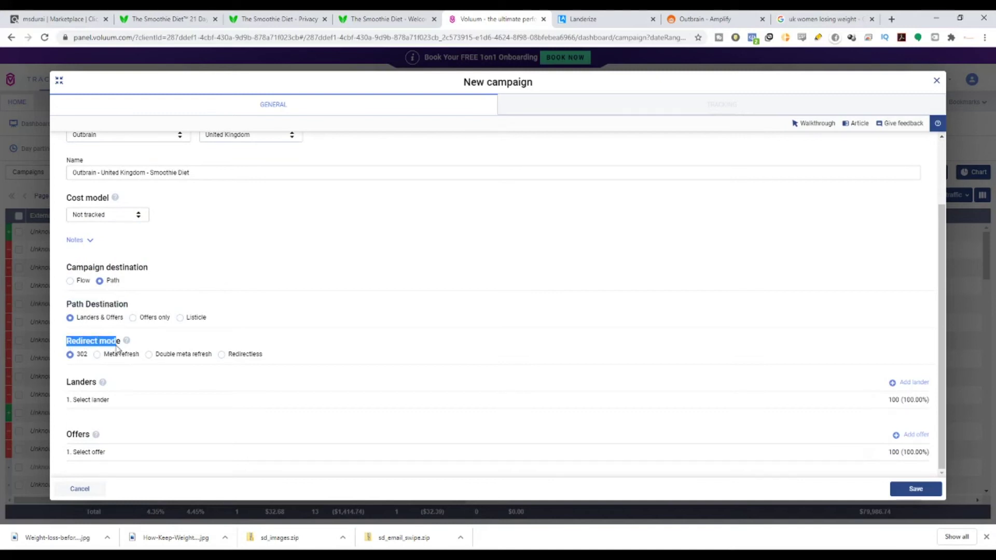
pyautogui.click(149, 354)
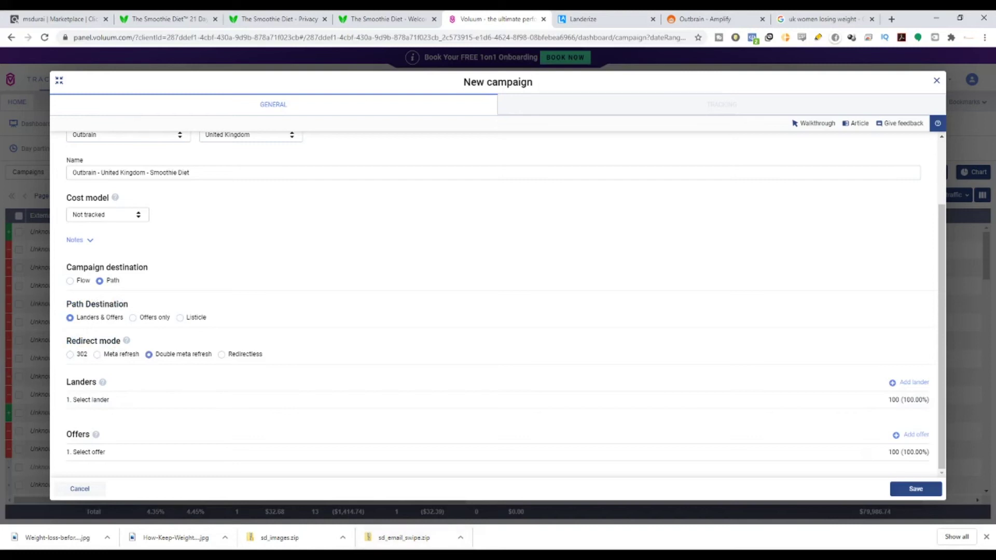
# Assign the "United Kingdom - Smoothie Diet" lander to the campaign path.
pyautogui.click(99, 400)
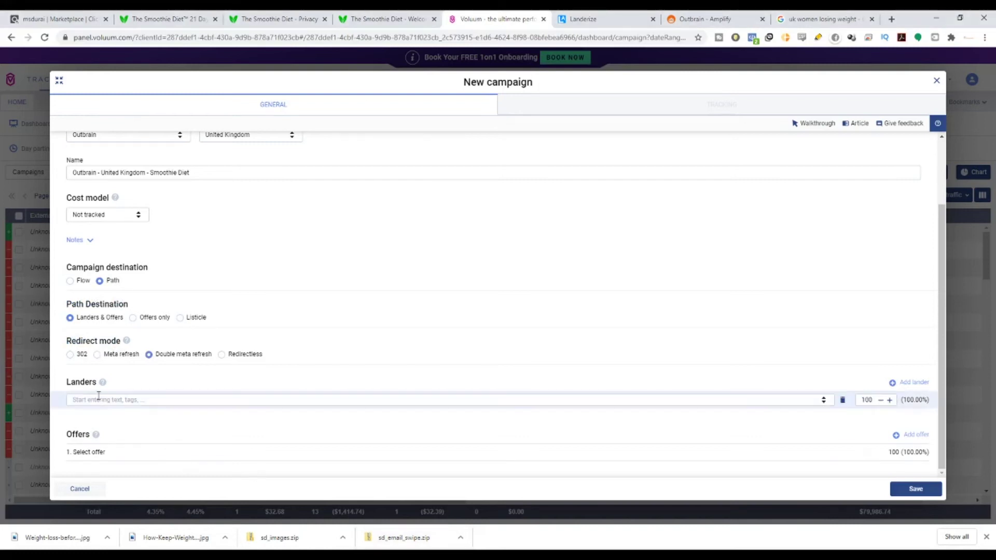
pyautogui.write('s')
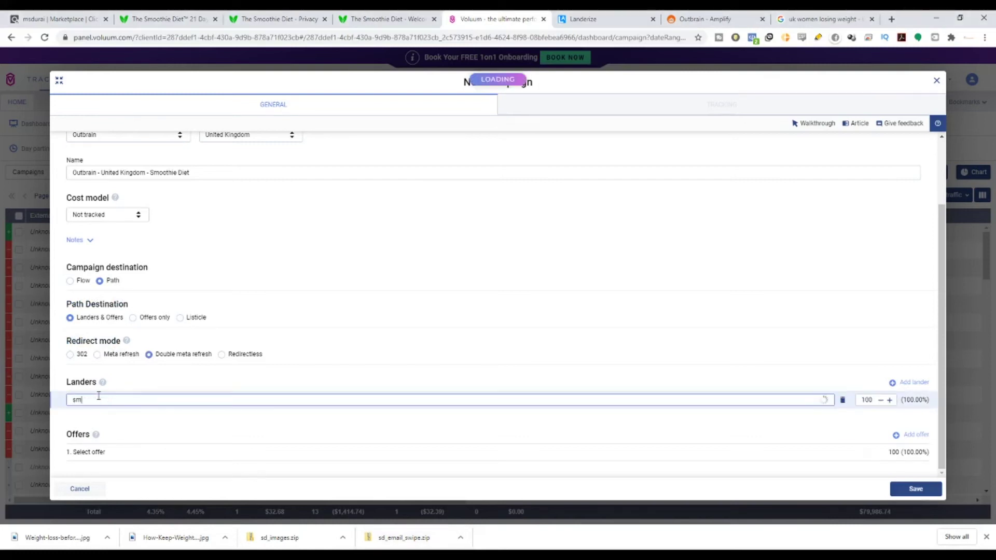
pyautogui.write('m')
pyautogui.click(114, 414)
# Assign the "ClickBank - United Kingdom - 21 Days Smoothies" offer and save the campaign.
pyautogui.click(127, 452)
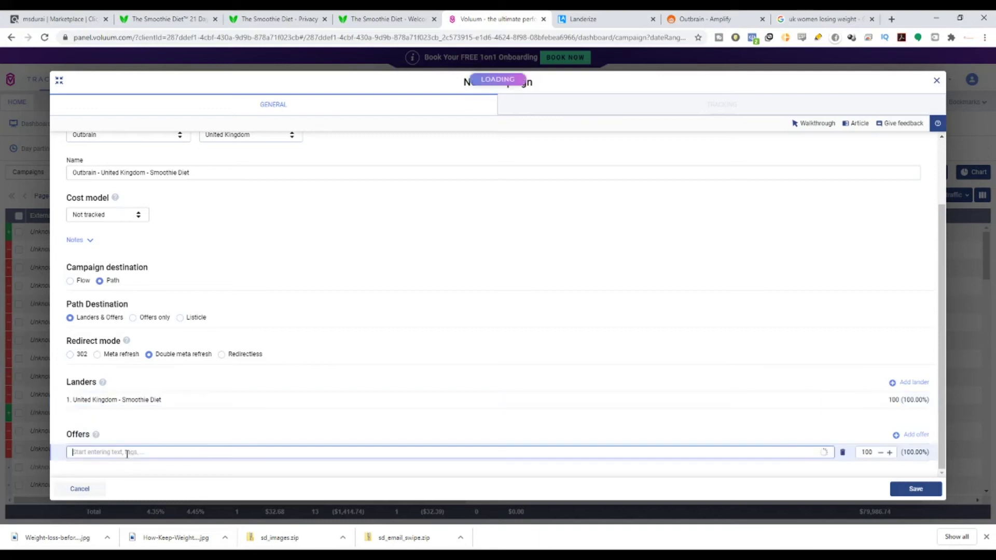
pyautogui.write('s S')
pyautogui.write('moo')
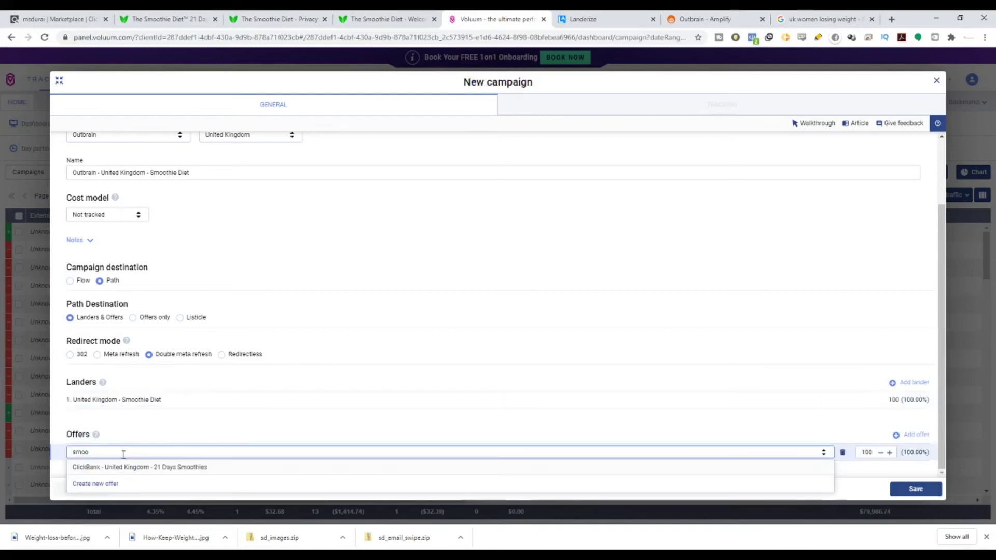
pyautogui.click(130, 467)
pyautogui.click(922, 488)
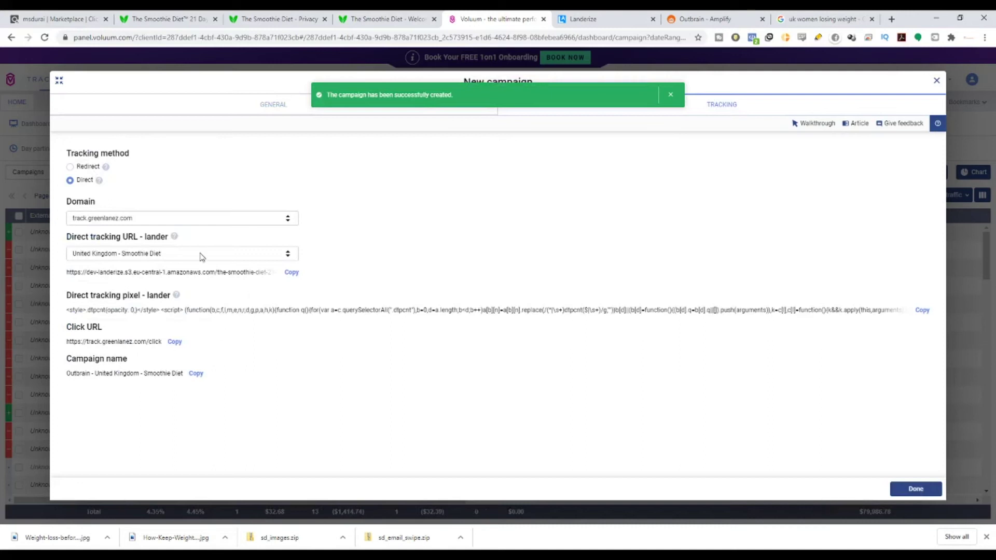
pyautogui.moveTo(77, 297); pyautogui.dragTo(149, 295)
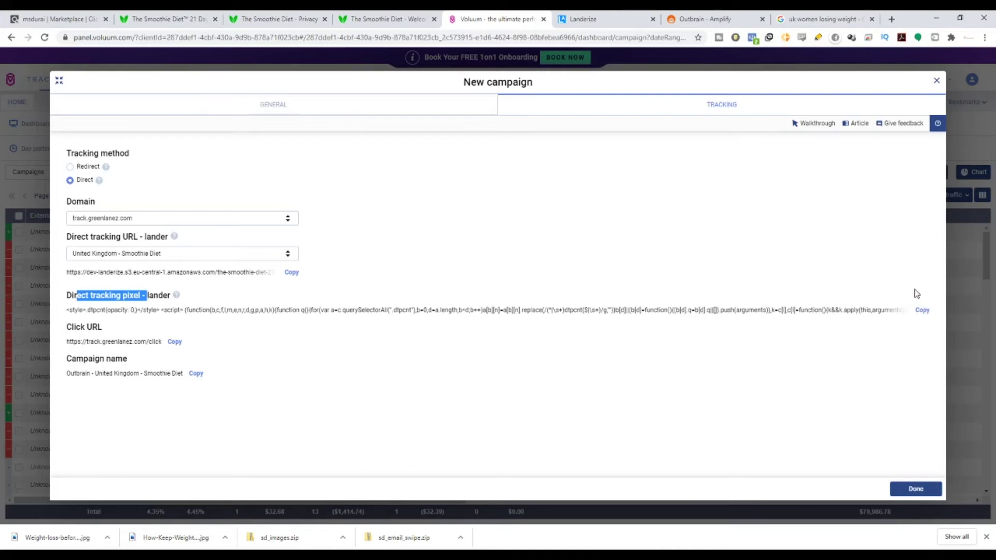
pyautogui.moveTo(72, 237); pyautogui.dragTo(163, 239)
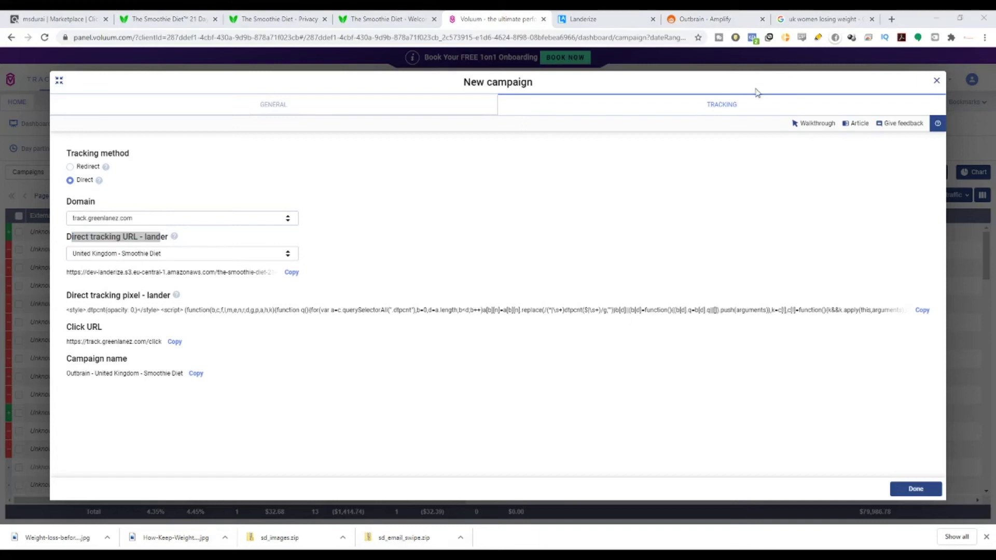
# Switch to Outbrain Amplify and start a new campaign named "Smoothie Diet".
pyautogui.click(714, 17)
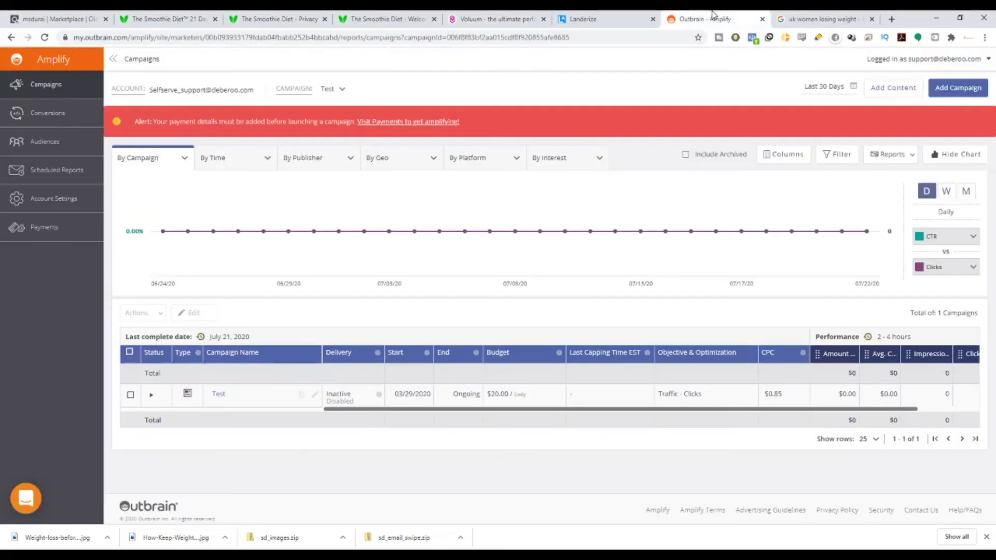
pyautogui.click(964, 93)
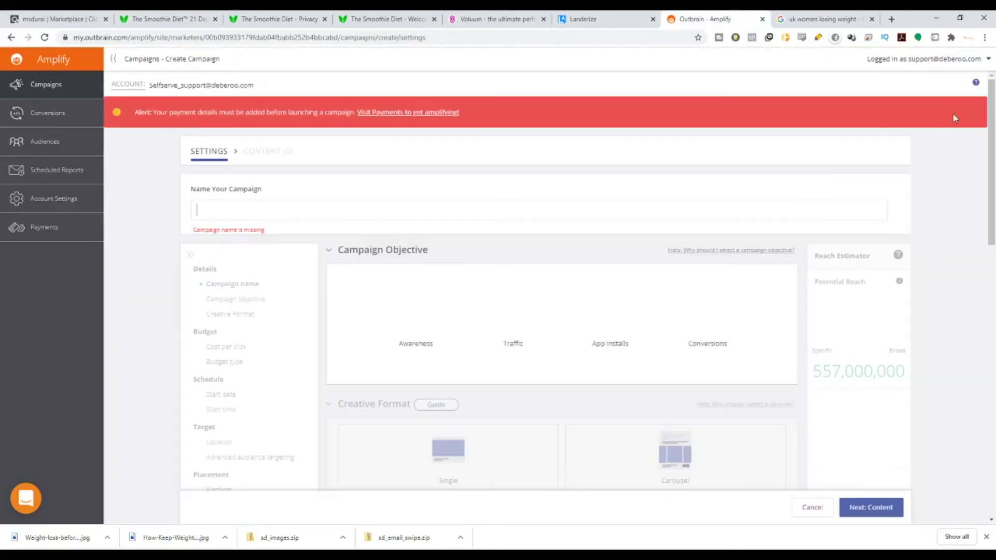
pyautogui.write('S')
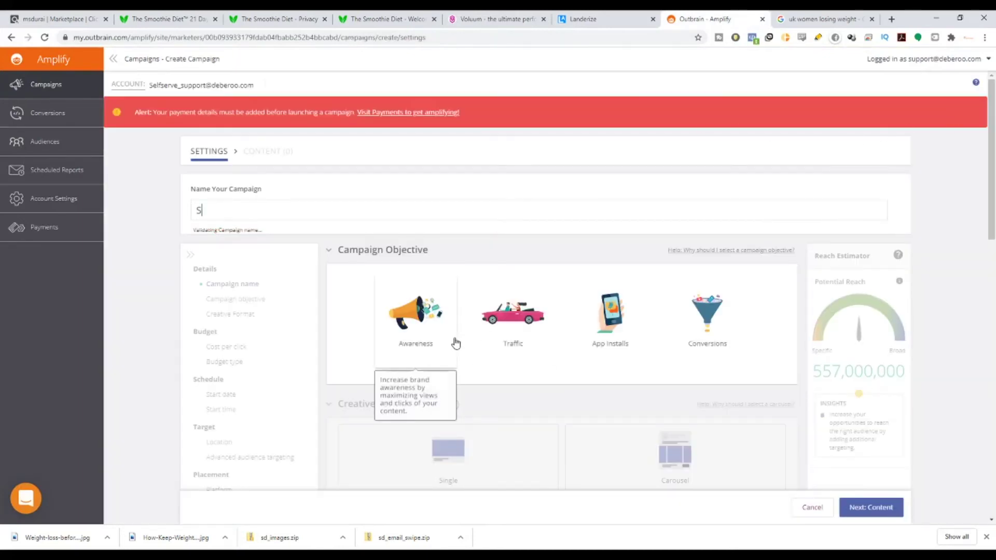
pyautogui.write('moothie')
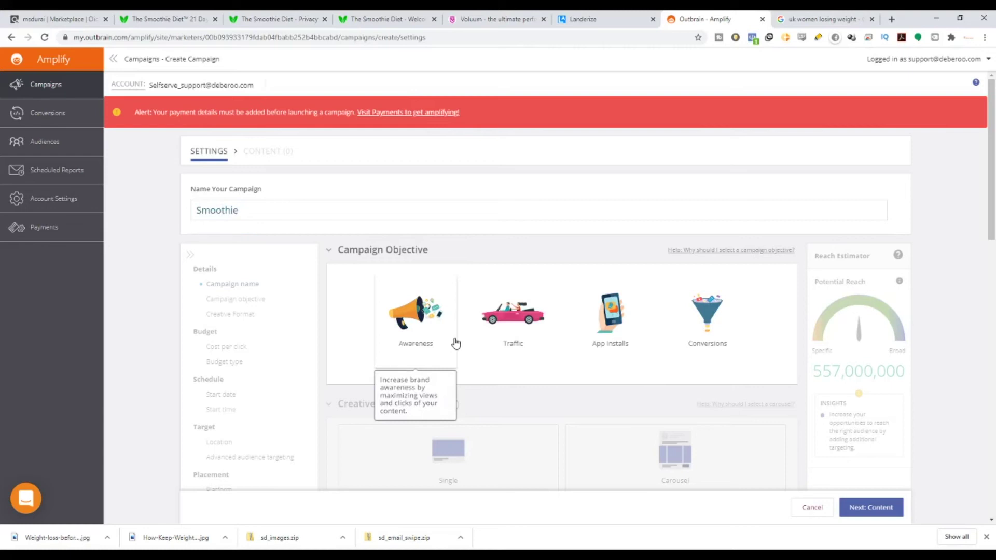
pyautogui.write(' Diet')
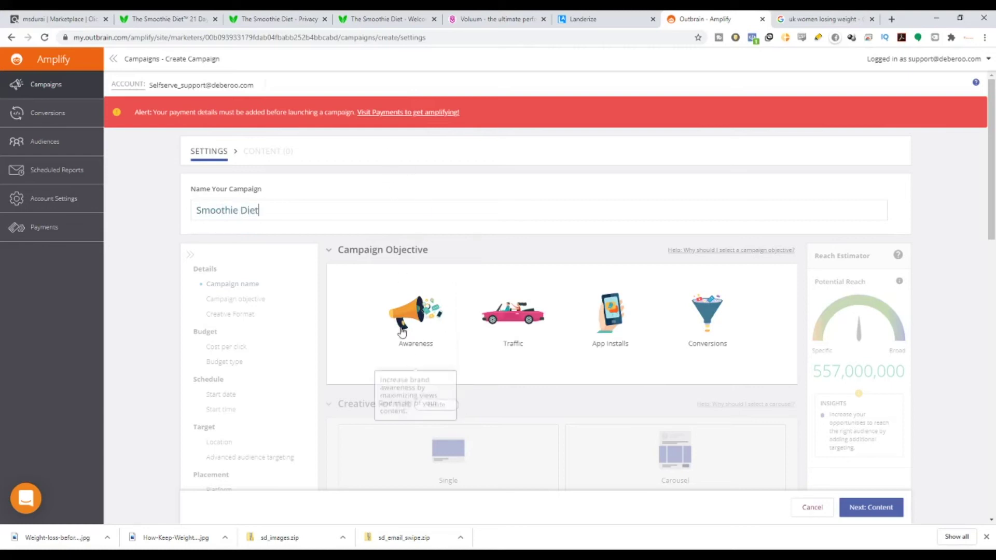
# Set the Smoothie Diet campaign's objective to Traffic.
pyautogui.scroll(-1, 341, 202)
pyautogui.moveTo(338, 198); pyautogui.dragTo(475, 200)
pyautogui.scroll(-4, 537, 282)
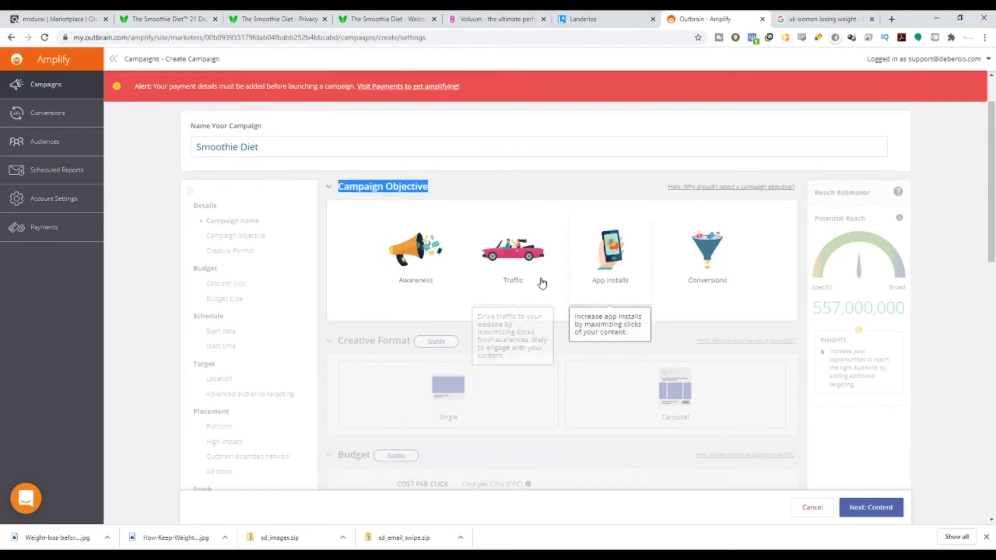
pyautogui.scroll(3, 534, 208)
pyautogui.click(534, 208)
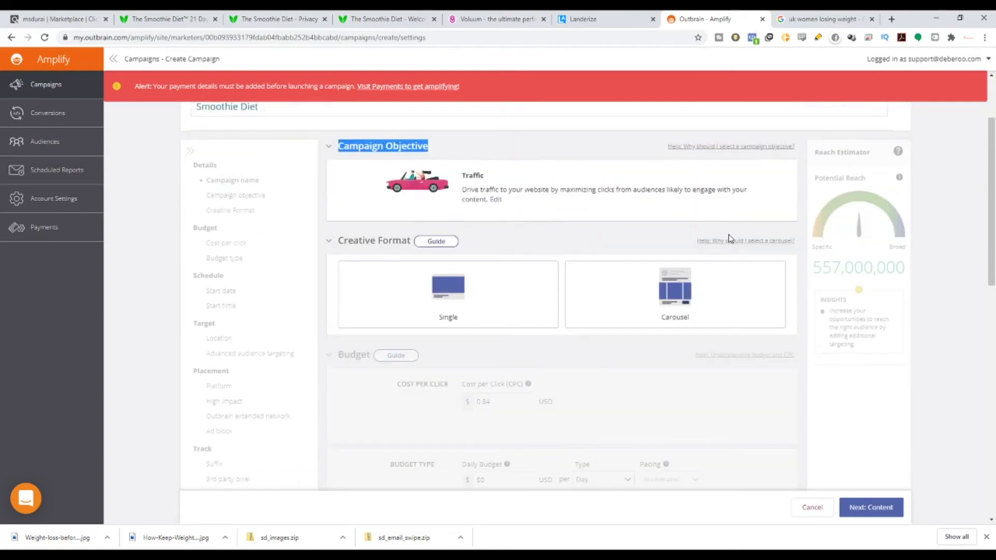
# Choose Single as the campaign's creative format.
pyautogui.scroll(1, 729, 238)
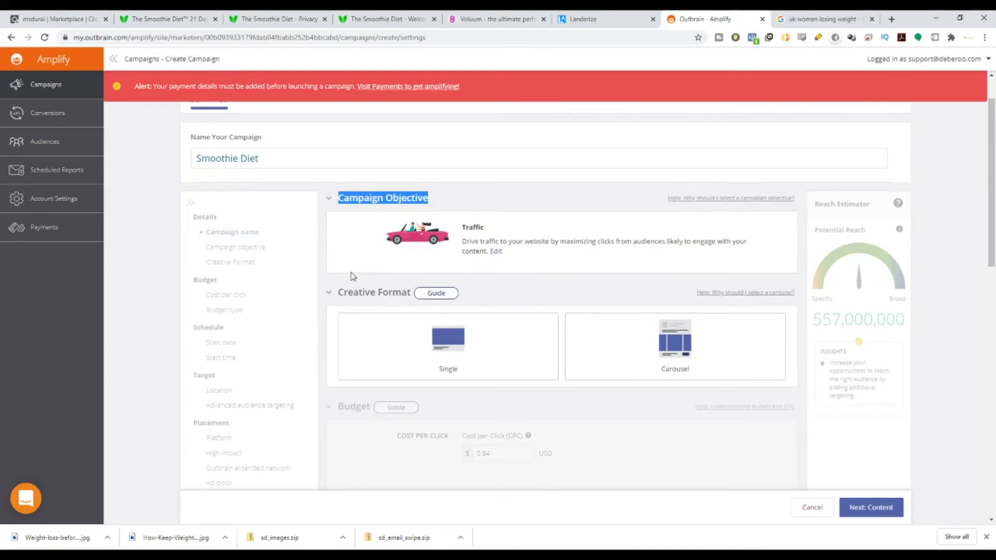
pyautogui.scroll(-1, 479, 363)
pyautogui.scroll(-2, 479, 363)
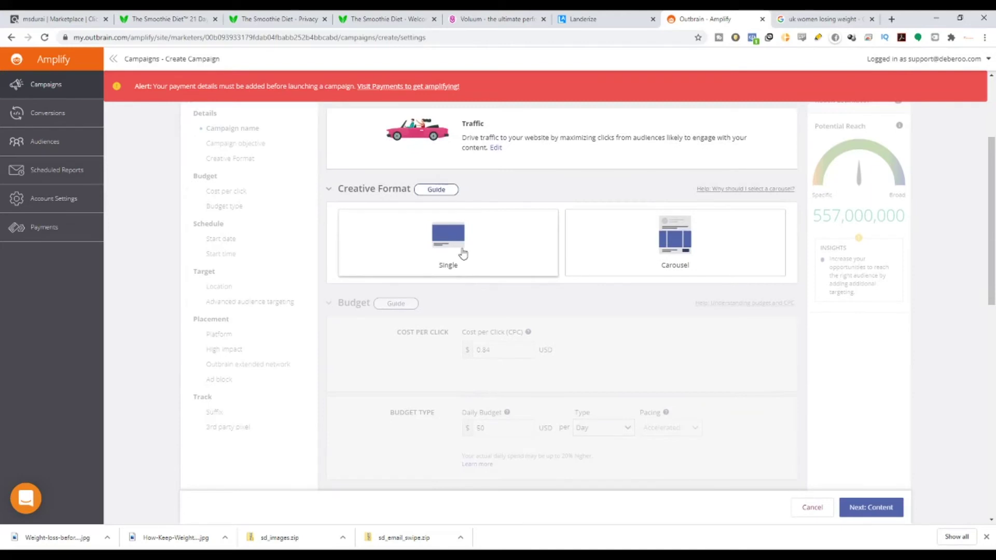
pyautogui.click(463, 253)
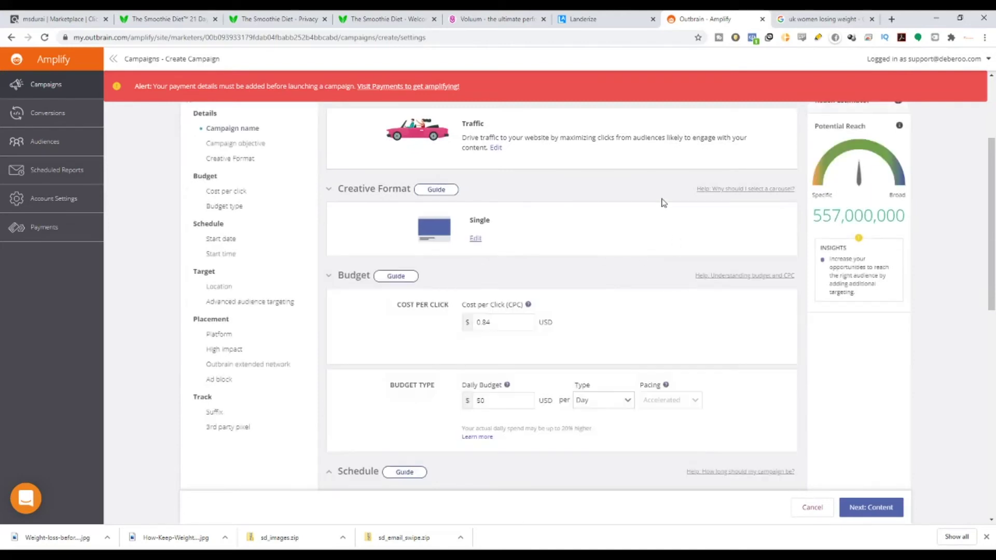
# Examine the suggested range for the campaign's cost per click.
pyautogui.scroll(-1, 458, 326)
pyautogui.moveTo(462, 252); pyautogui.dragTo(524, 258)
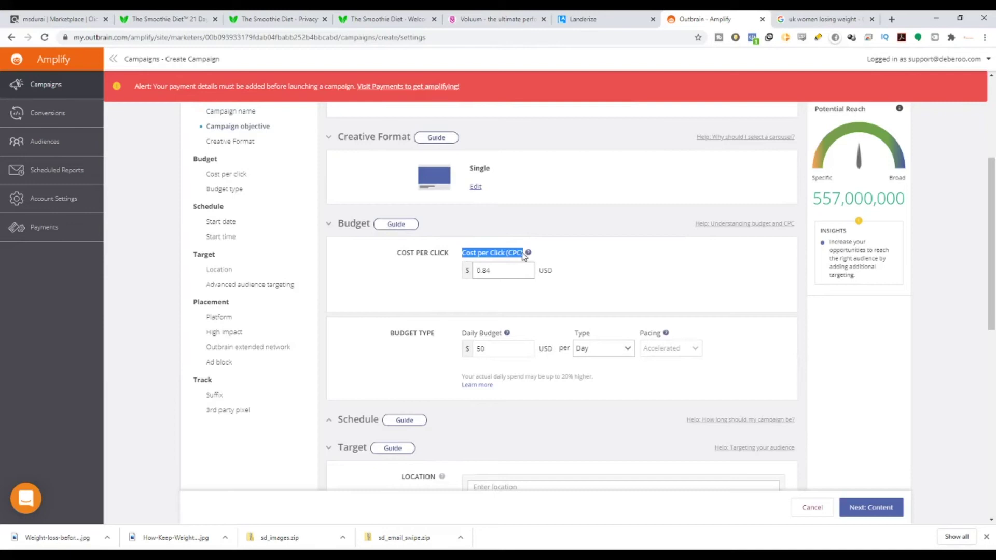
pyautogui.click(499, 271)
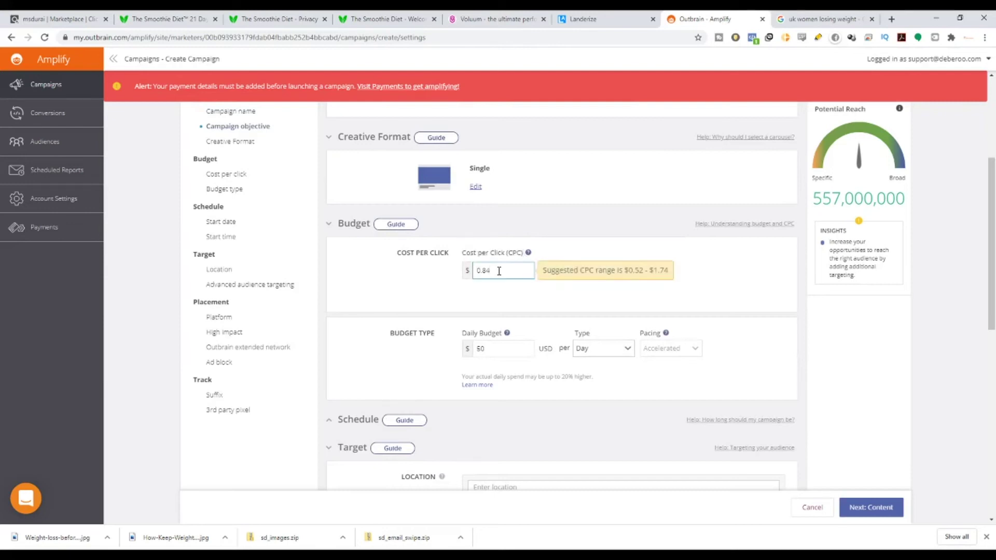
pyautogui.moveTo(593, 268); pyautogui.dragTo(671, 276)
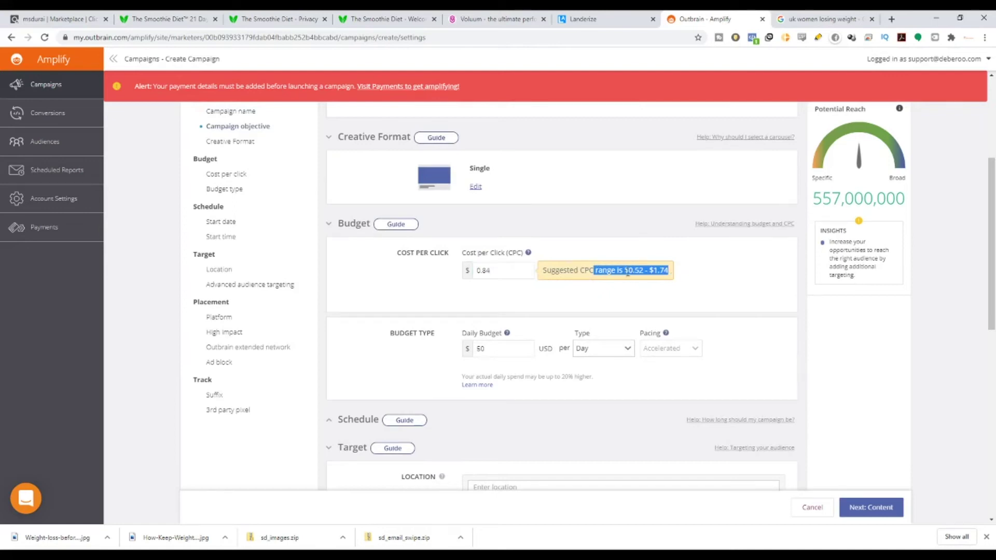
pyautogui.click(511, 271)
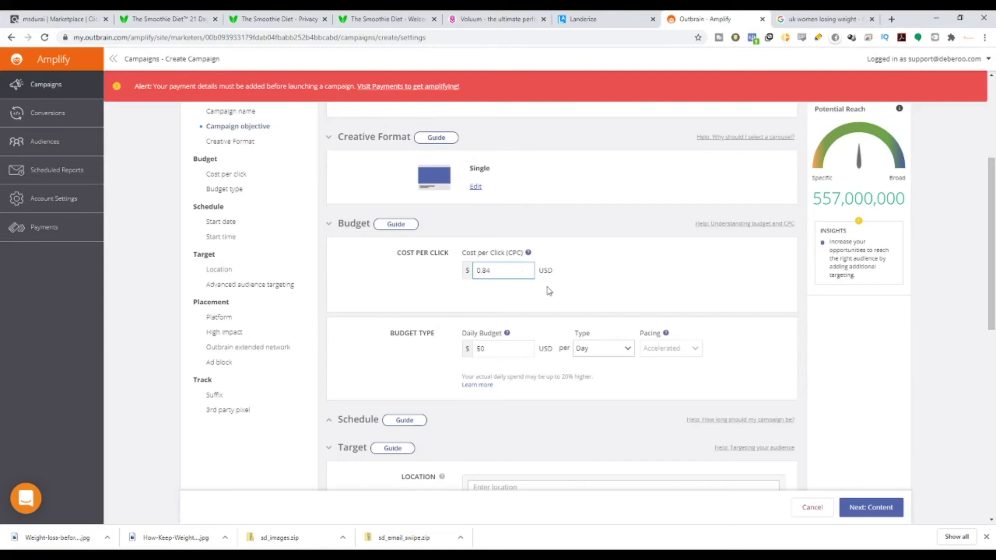
# Try a Campaign budget type with Accelerated pacing for the Smoothie Diet campaign.
pyautogui.scroll(-1, 549, 291)
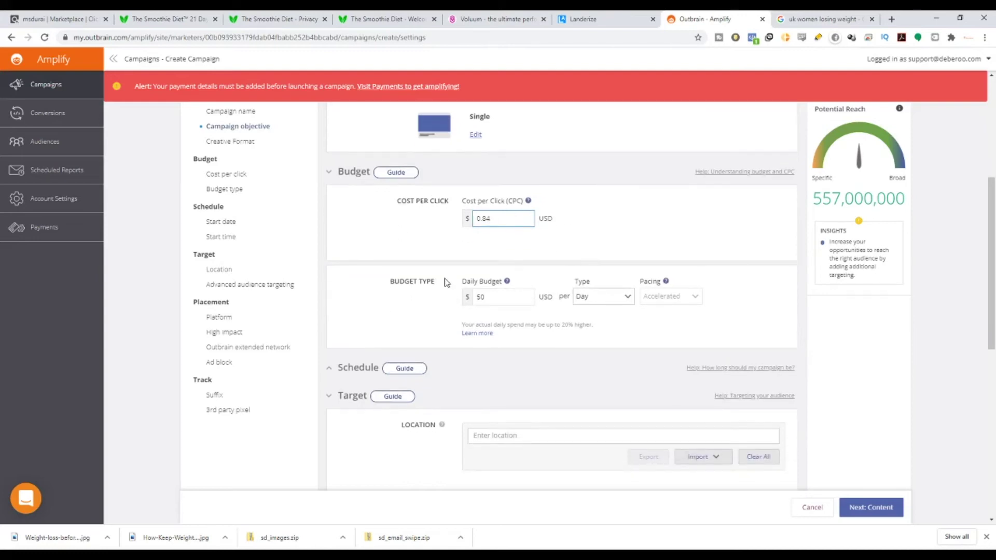
pyautogui.scroll(-2, 446, 280)
pyautogui.scroll(-1, 480, 166)
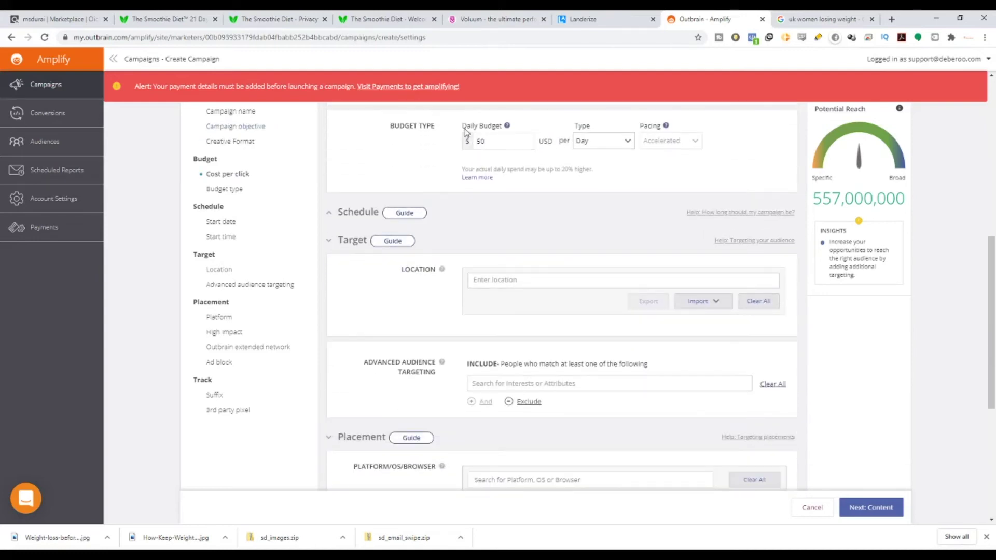
pyautogui.moveTo(462, 130); pyautogui.dragTo(502, 129)
pyautogui.scroll(1, 536, 197)
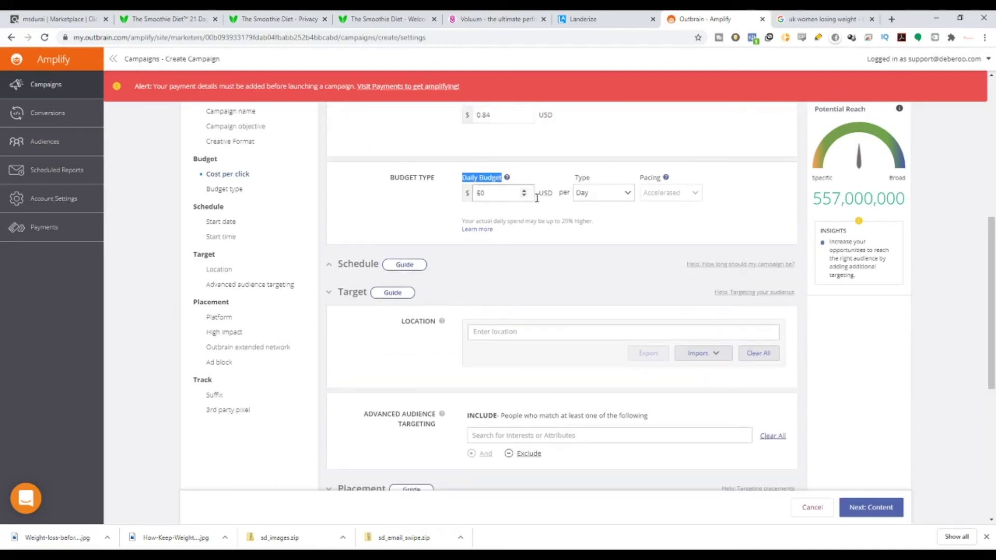
pyautogui.click(622, 193)
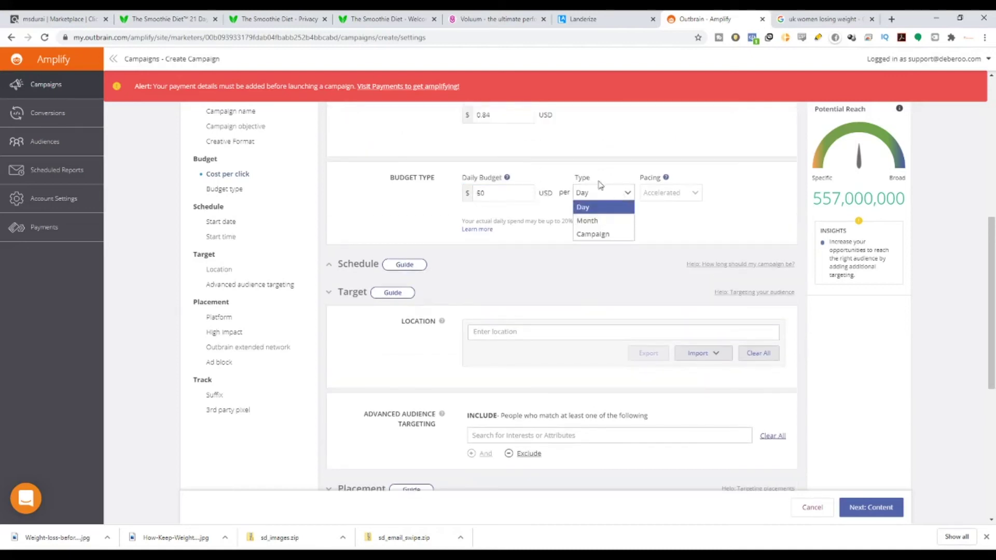
pyautogui.click(599, 235)
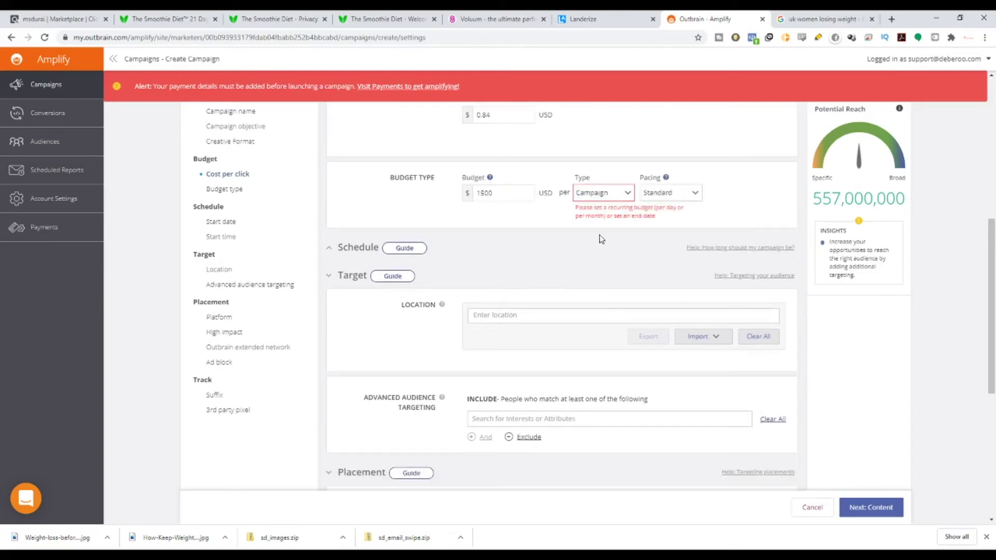
pyautogui.click(678, 195)
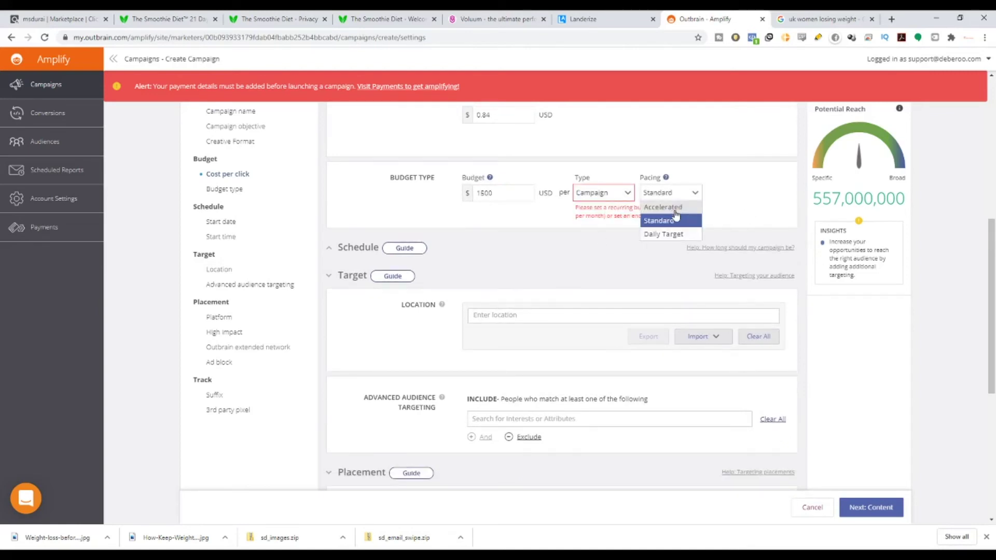
pyautogui.click(674, 208)
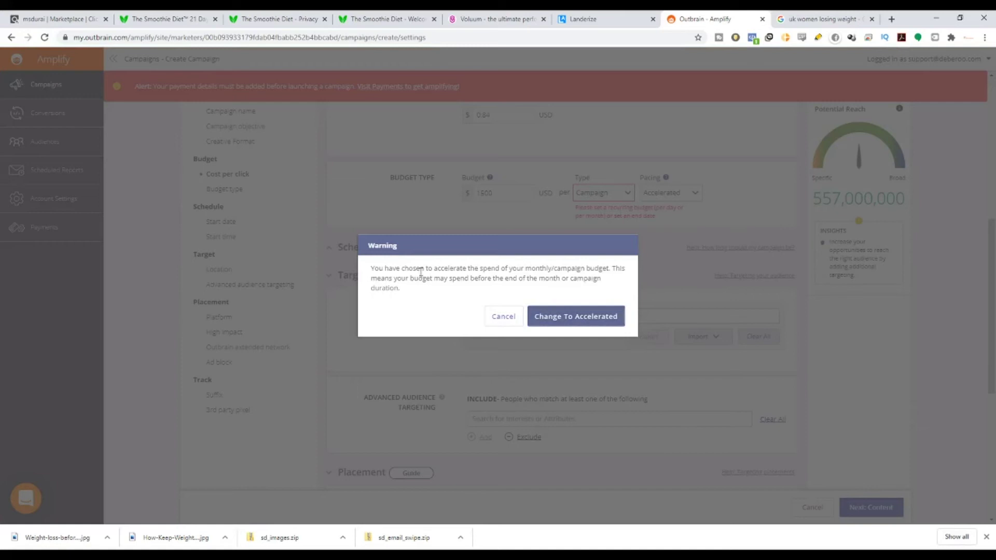
pyautogui.moveTo(424, 269); pyautogui.dragTo(585, 291)
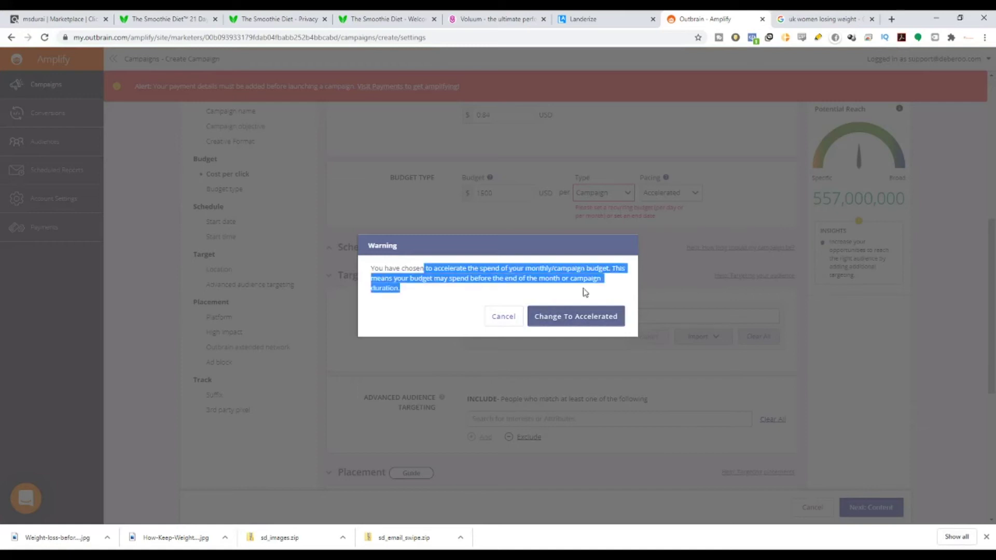
pyautogui.click(555, 321)
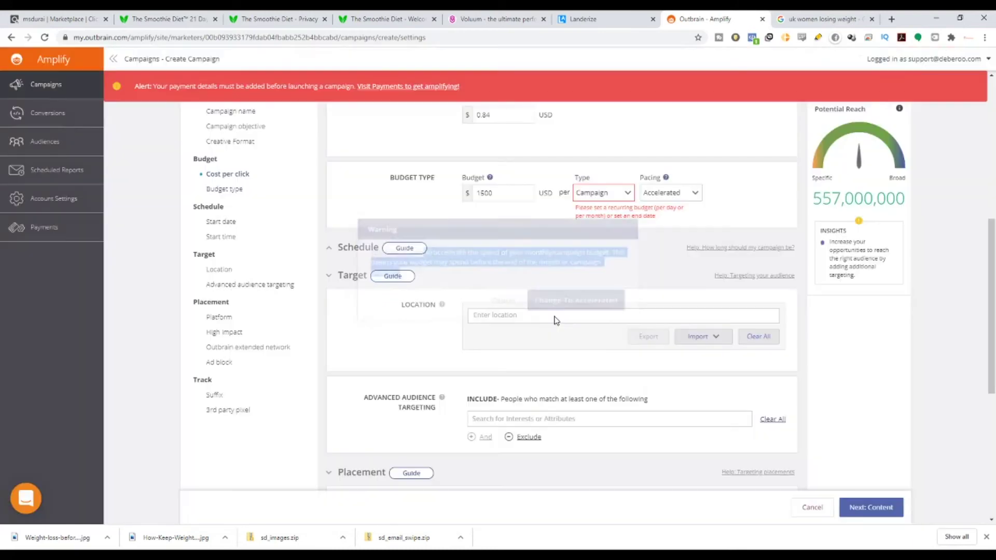
pyautogui.click(673, 193)
pyautogui.click(735, 183)
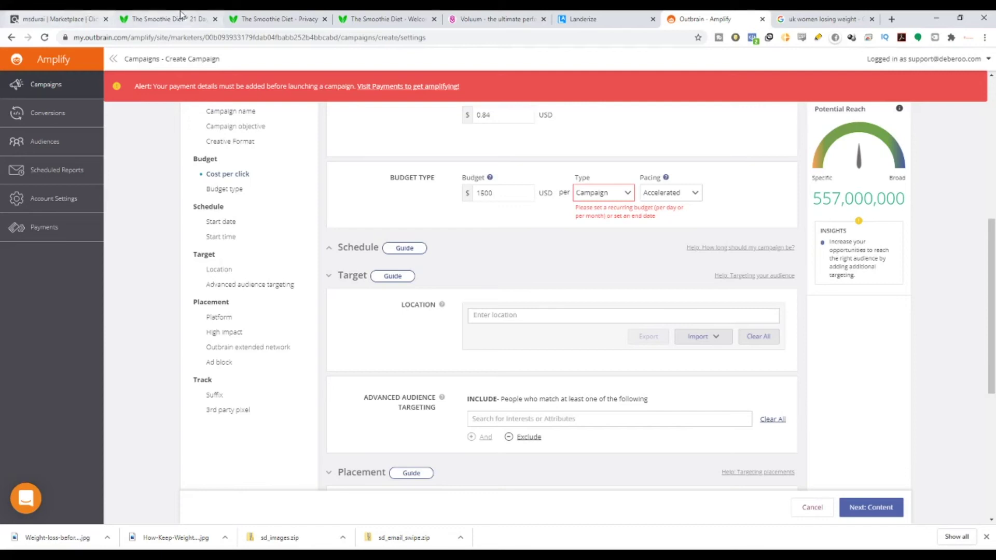
# Switch to the Smoothie Diet affiliate page and examine the commissions for the front end, order bump and OTO offers.
pyautogui.click(258, 18)
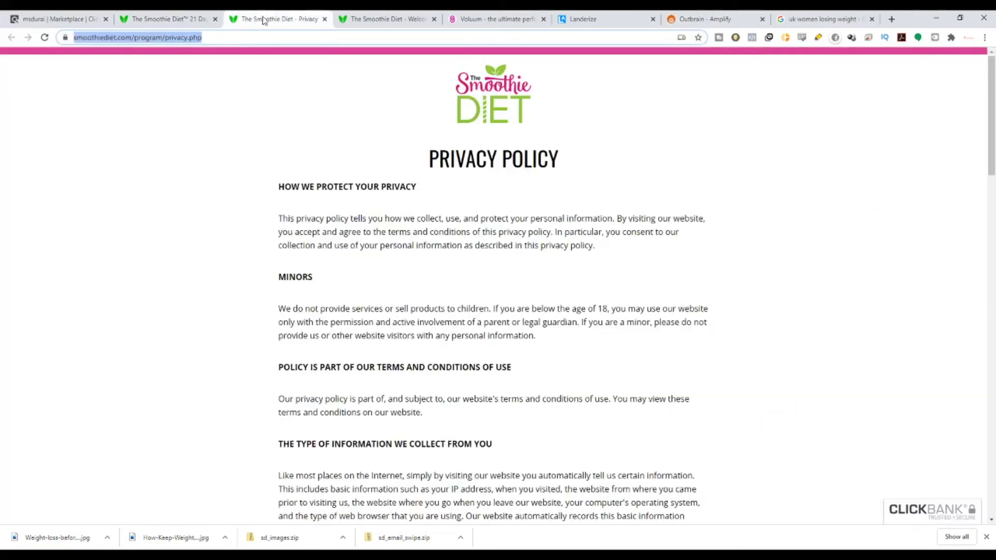
pyautogui.click(200, 22)
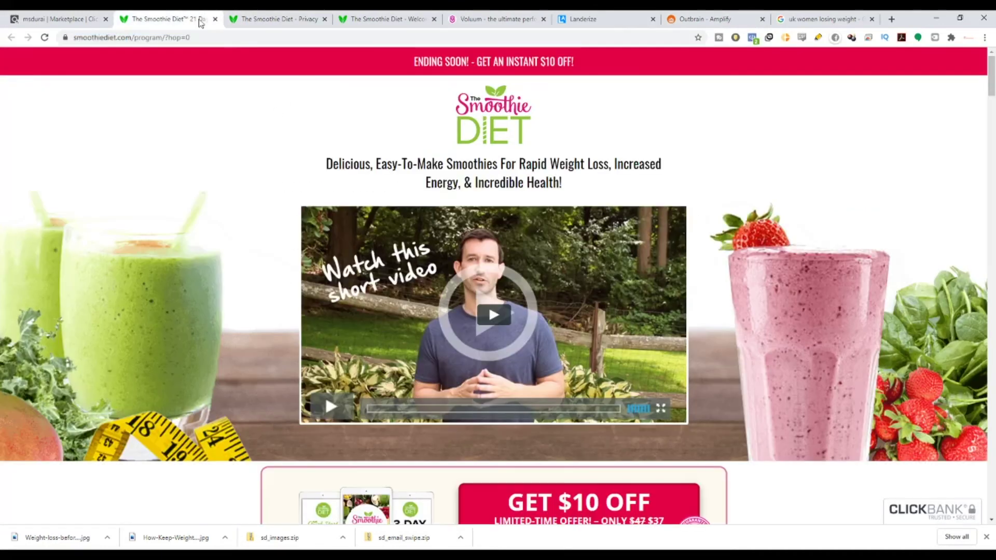
pyautogui.click(311, 14)
pyautogui.scroll(-4, 702, 302)
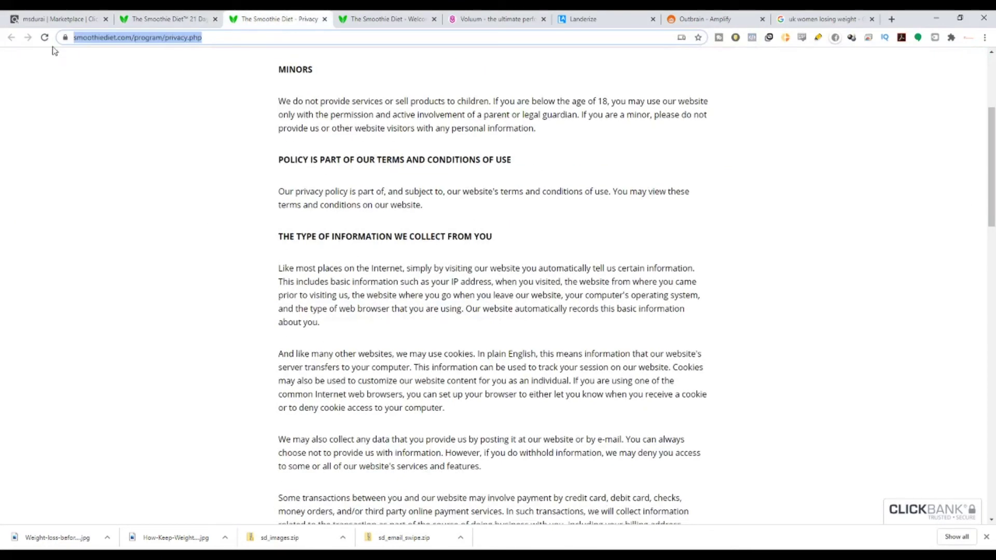
pyautogui.click(346, 19)
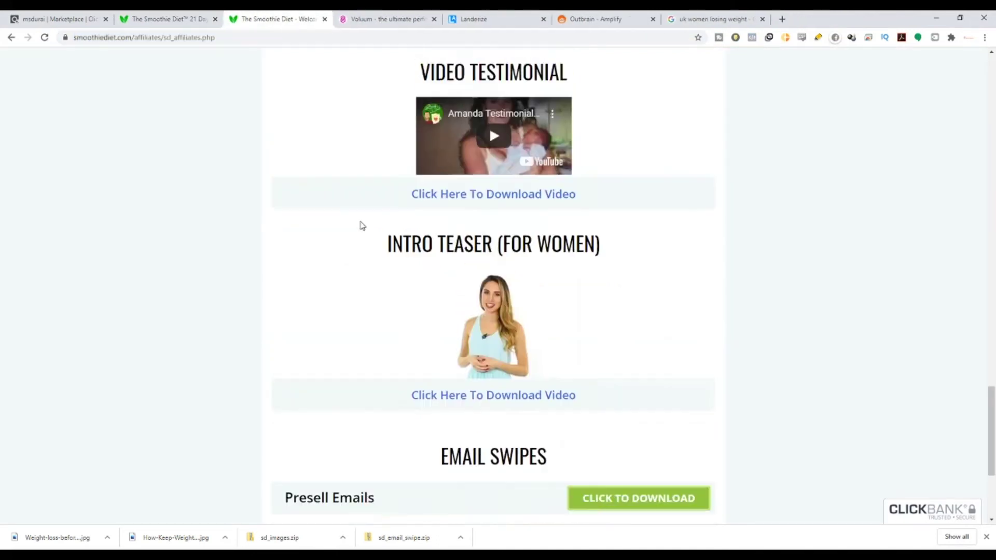
pyautogui.scroll(15, 489, 223)
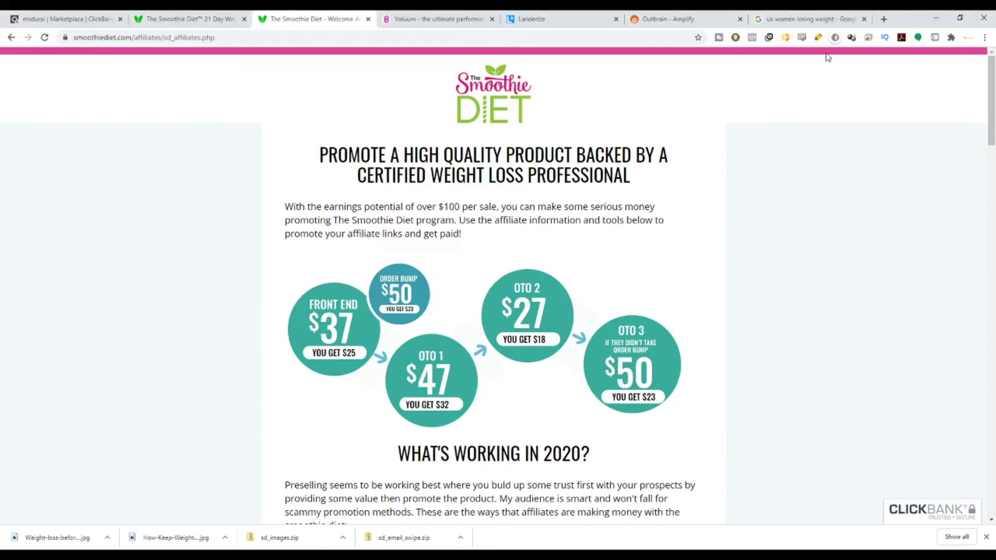
# Switch back to Outbrain Amplify and set the campaign budget to 37.5 USD.
pyautogui.click(669, 19)
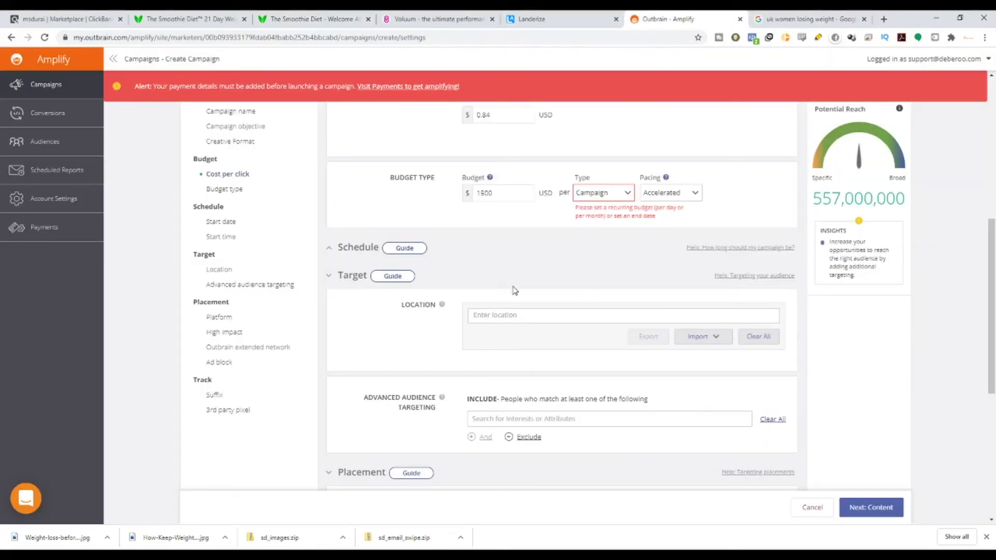
pyautogui.moveTo(500, 193); pyautogui.dragTo(459, 200)
pyautogui.write('37.5')
pyautogui.moveTo(490, 180)
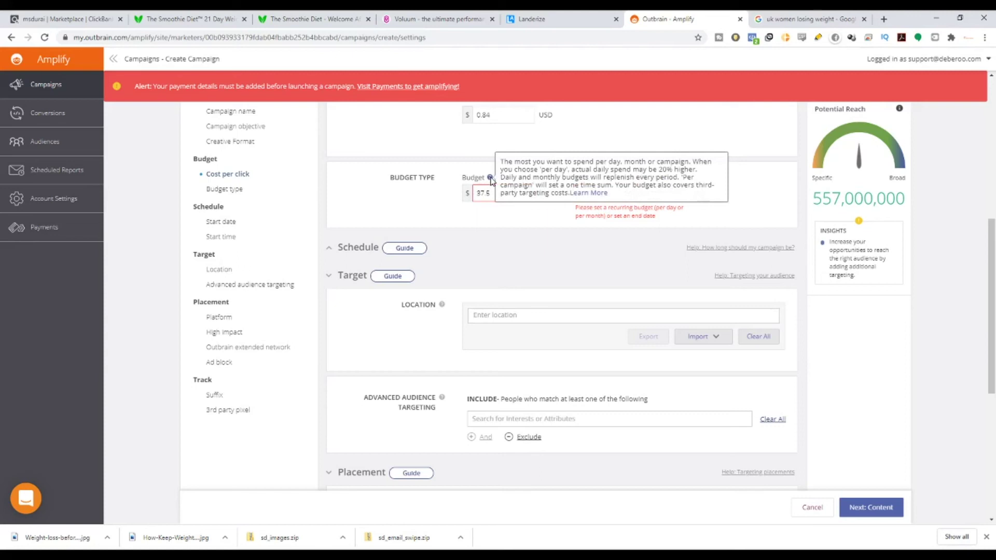
# Try Standard pacing with the Month, Day and Campaign budget types.
pyautogui.click(678, 195)
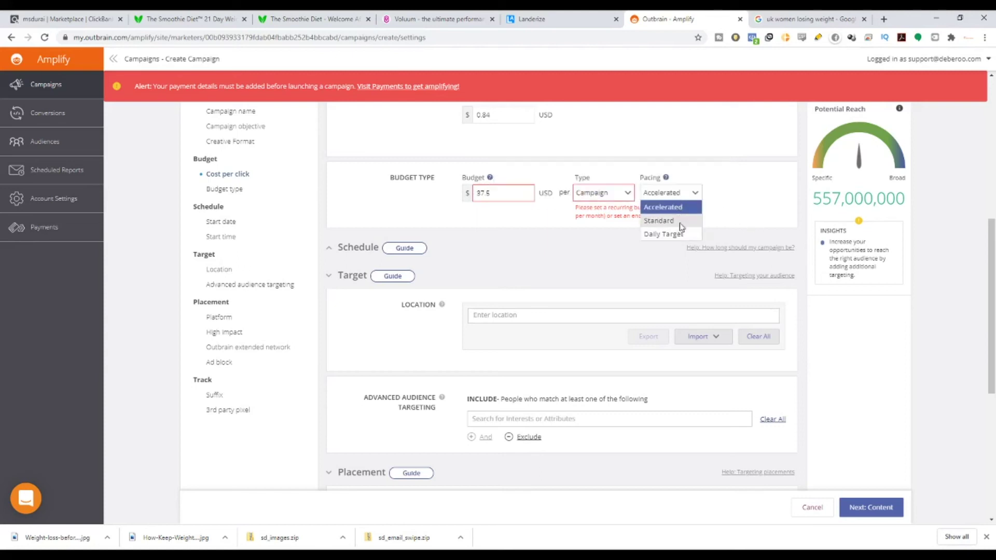
pyautogui.click(679, 222)
pyautogui.click(626, 193)
pyautogui.click(616, 221)
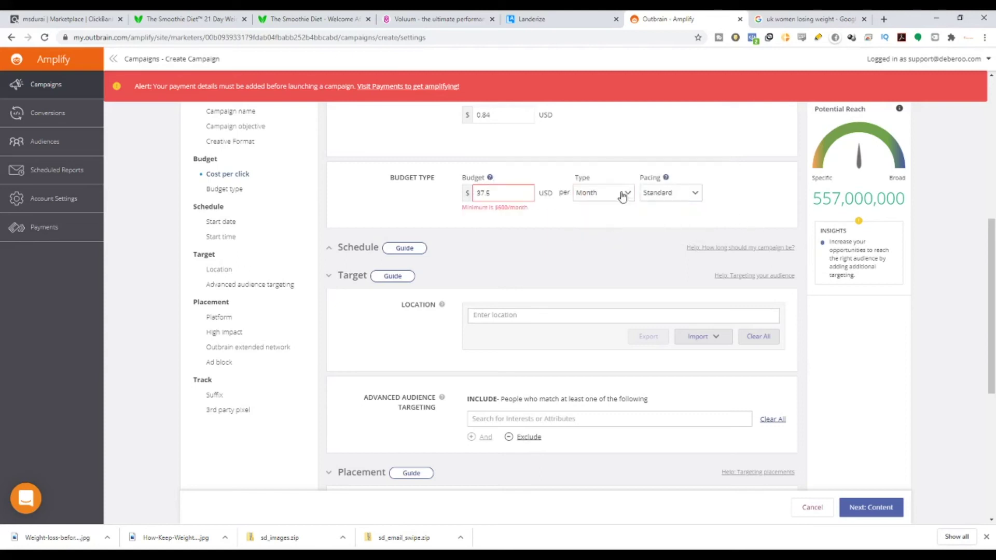
pyautogui.click(624, 195)
pyautogui.click(619, 208)
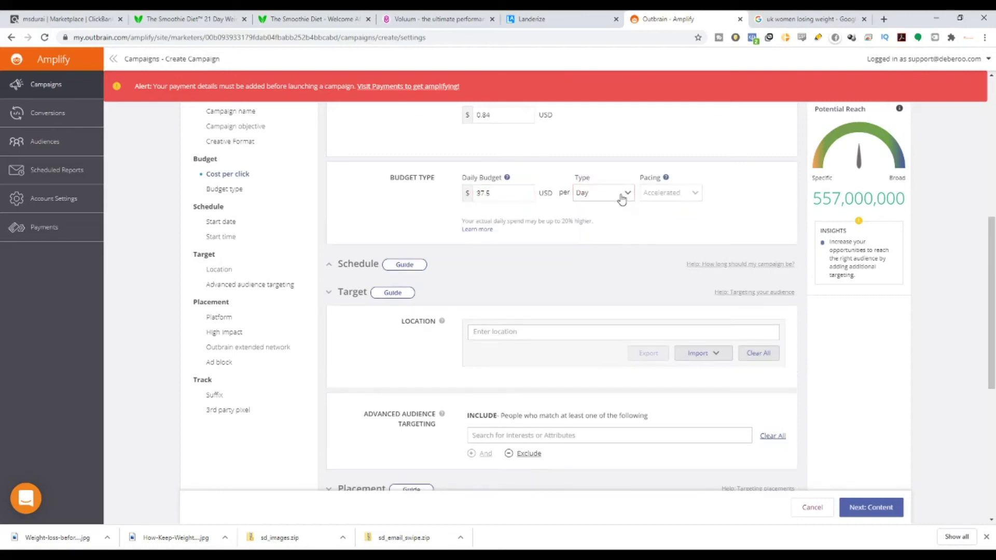
pyautogui.click(622, 196)
pyautogui.click(623, 233)
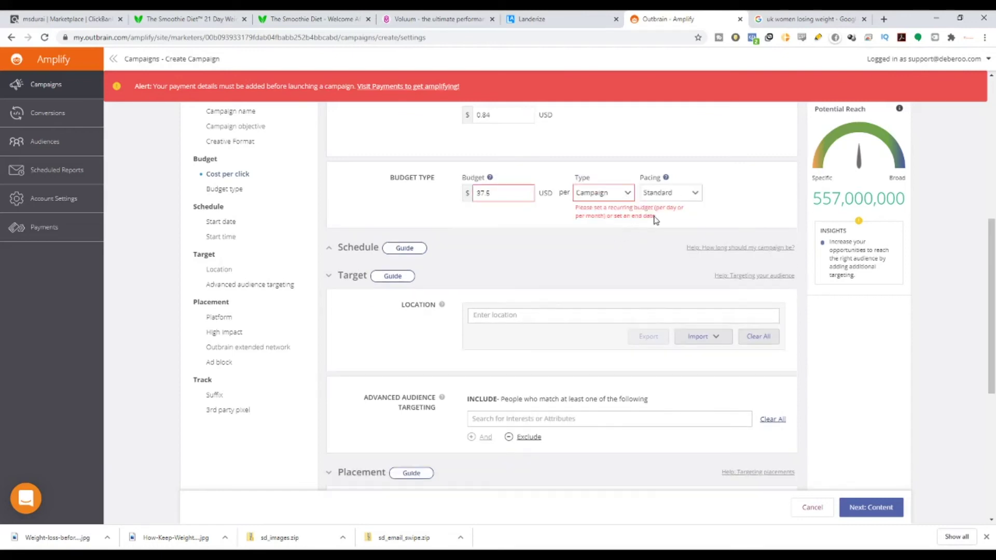
pyautogui.moveTo(608, 208); pyautogui.dragTo(674, 217)
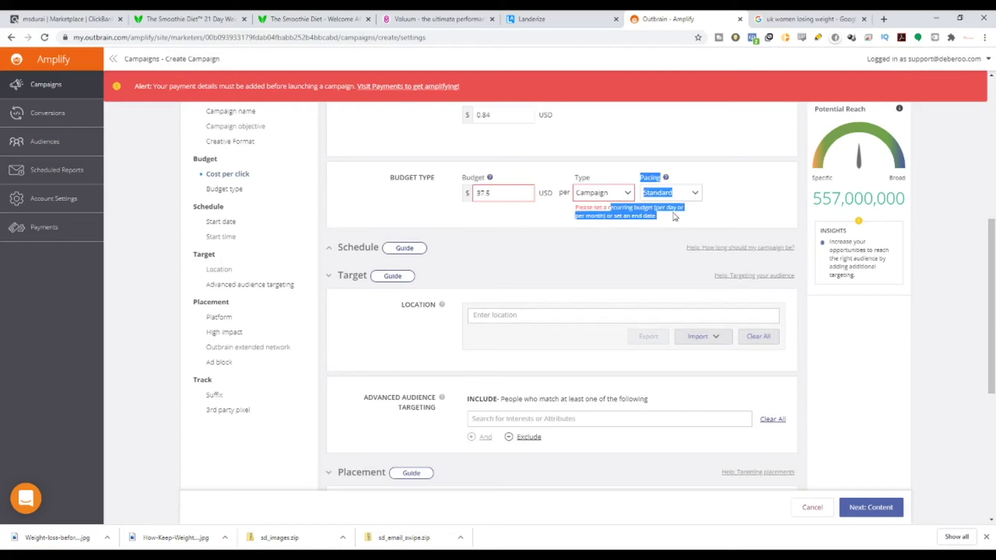
pyautogui.scroll(2, 663, 240)
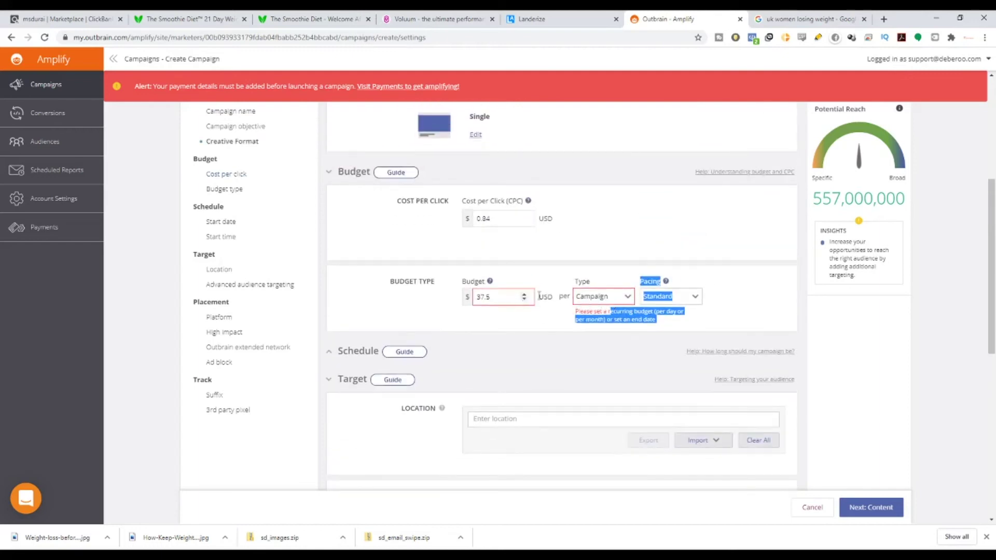
# Set the budget type to Day so the 37.5 USD applies as the daily budget.
pyautogui.click(601, 296)
pyautogui.click(603, 312)
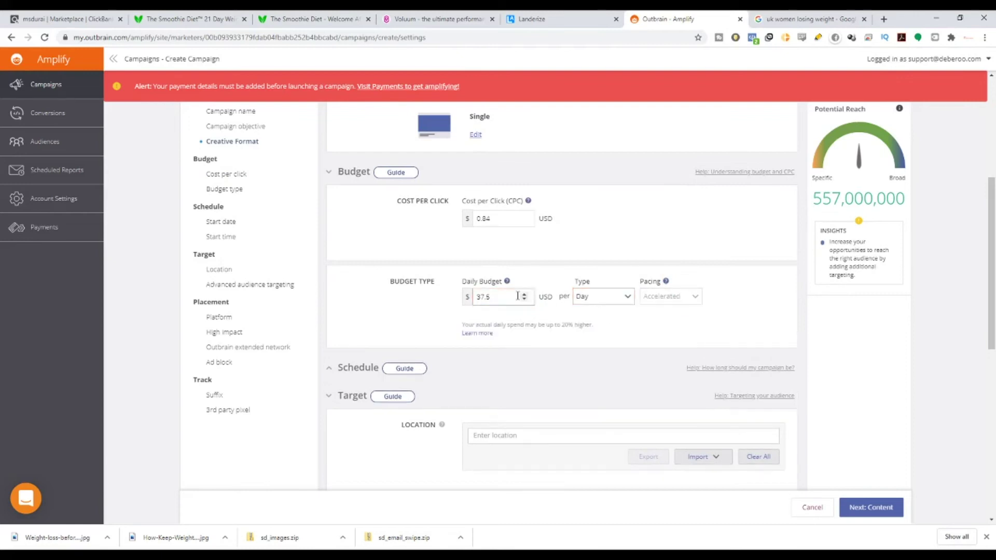
pyautogui.moveTo(517, 295); pyautogui.dragTo(560, 322)
pyautogui.click(503, 302)
# Examine the campaign's start date and start time options in the Schedule section.
pyautogui.scroll(-1, 609, 323)
pyautogui.scroll(-2, 608, 322)
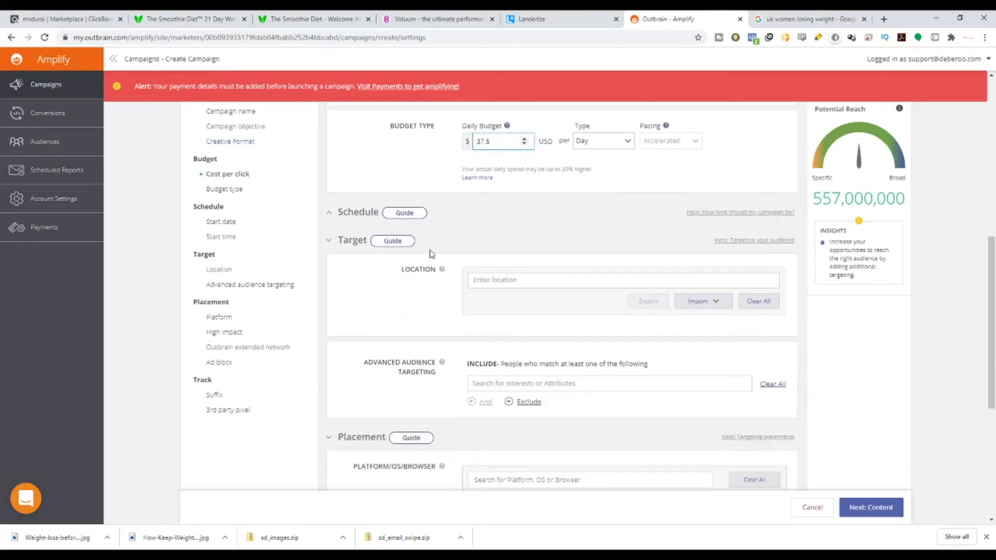
pyautogui.click(338, 214)
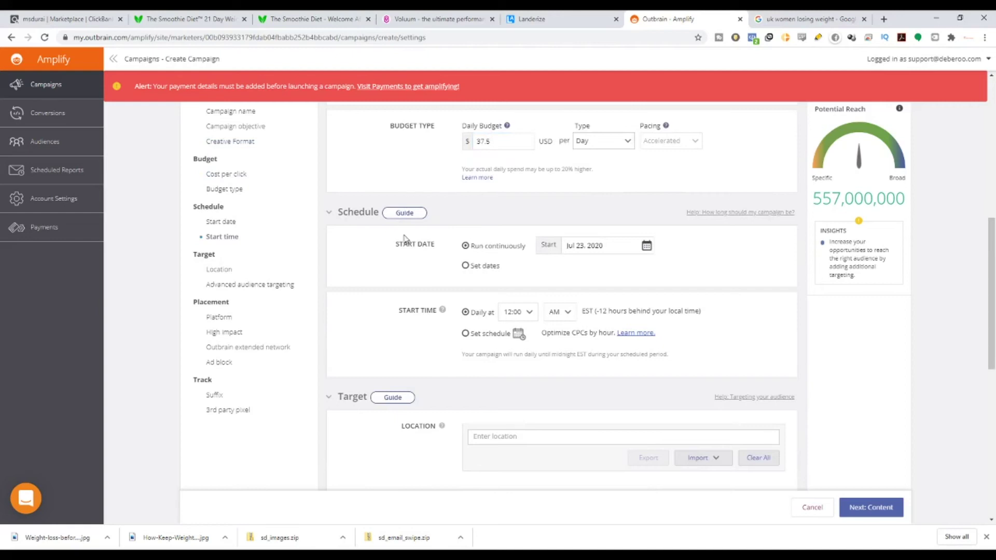
pyautogui.click(350, 214)
# Collapse the Schedule section and set the campaign's target location to the country United Kingdom.
pyautogui.scroll(-1, 351, 218)
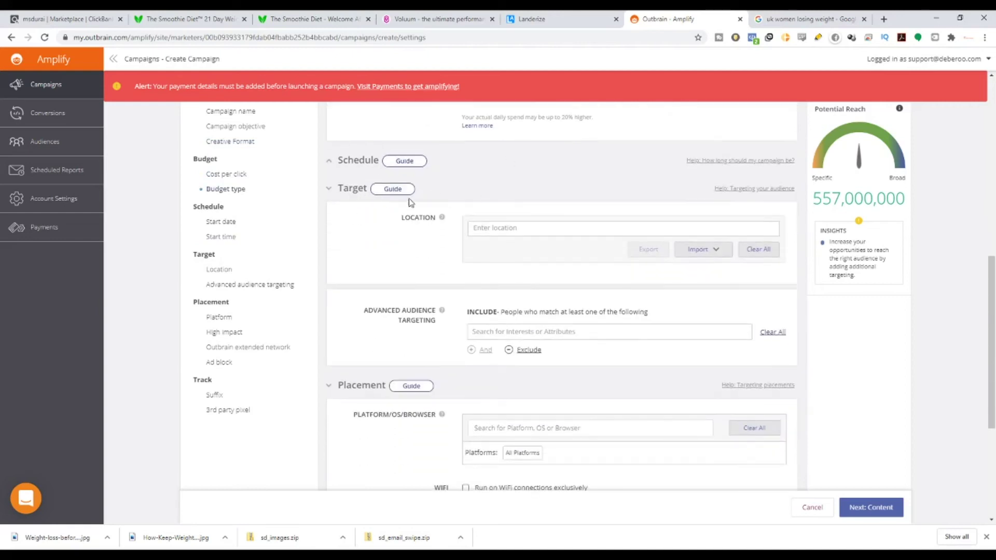
pyautogui.click(511, 232)
pyautogui.write('United k')
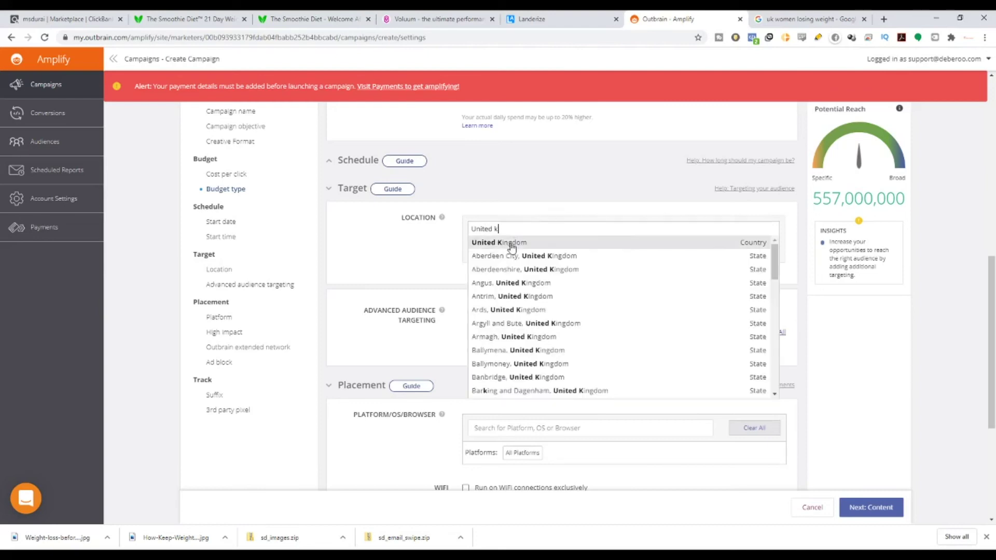
pyautogui.click(513, 244)
# Include the Health interests Weight Loss, Womens Health, Nutrition and Misc in the advanced audience targeting.
pyautogui.scroll(-3, 445, 336)
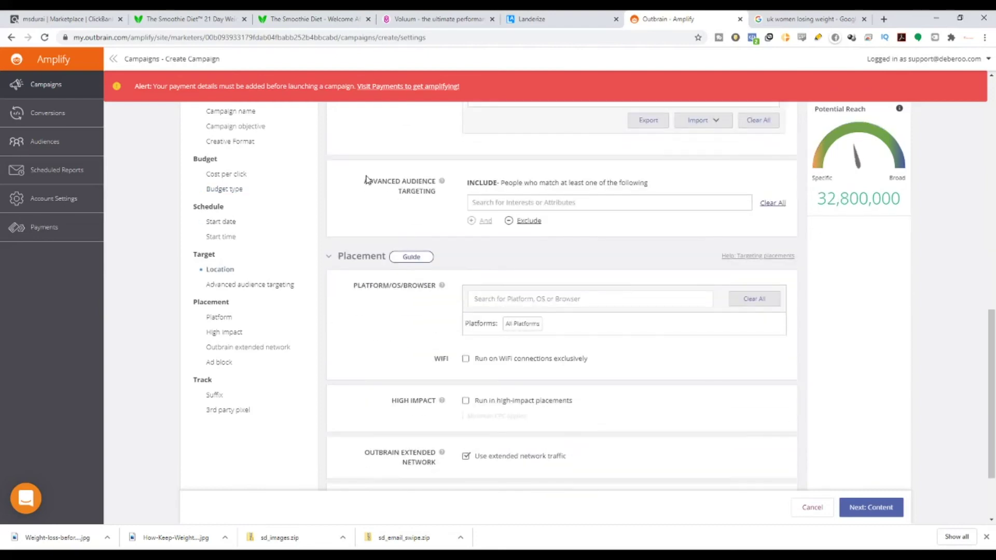
pyautogui.moveTo(368, 180); pyautogui.dragTo(451, 190)
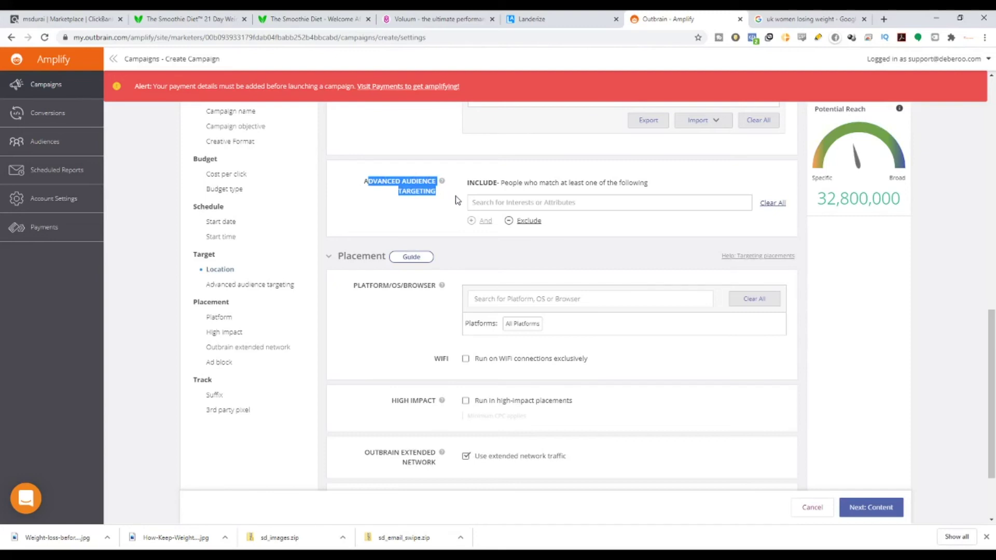
pyautogui.click(518, 204)
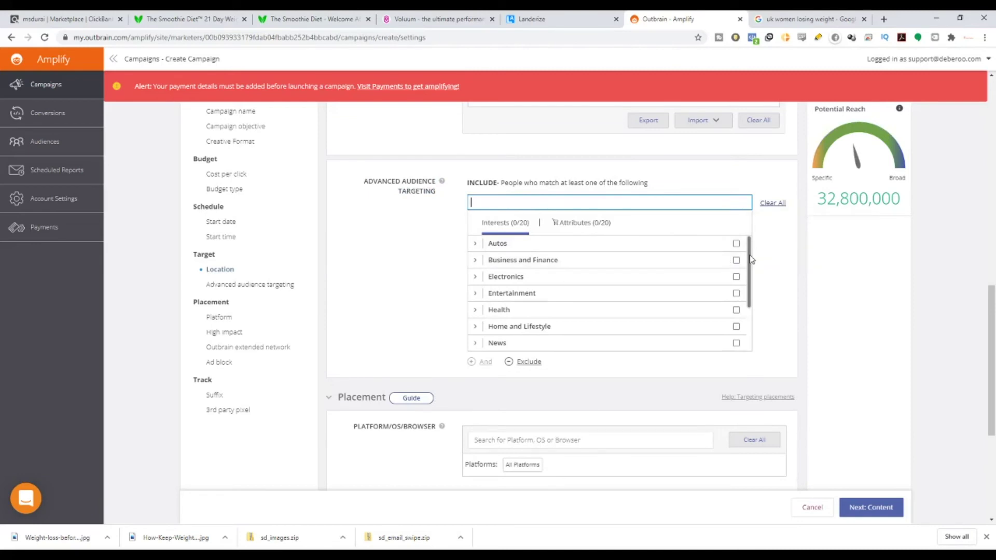
pyautogui.moveTo(750, 256); pyautogui.dragTo(751, 275)
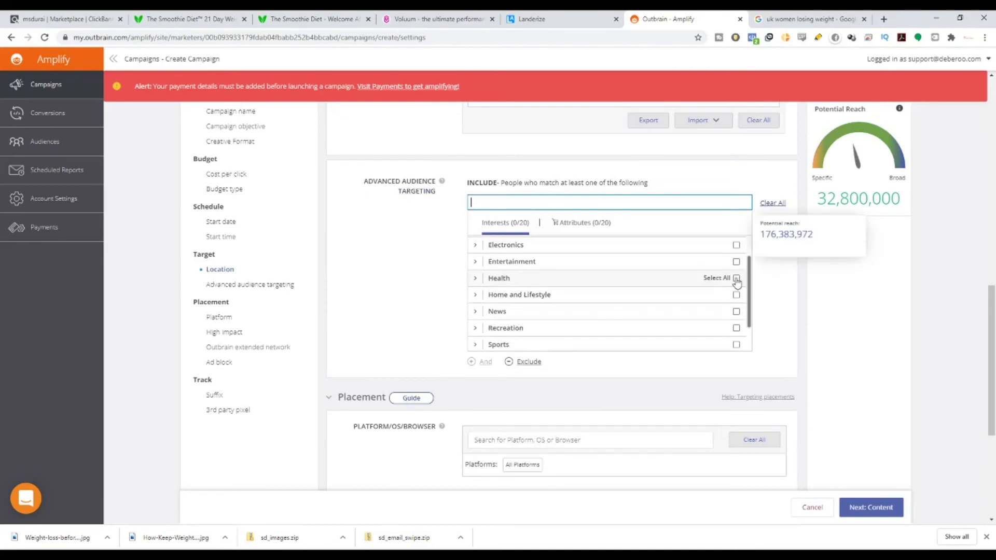
pyautogui.click(475, 278)
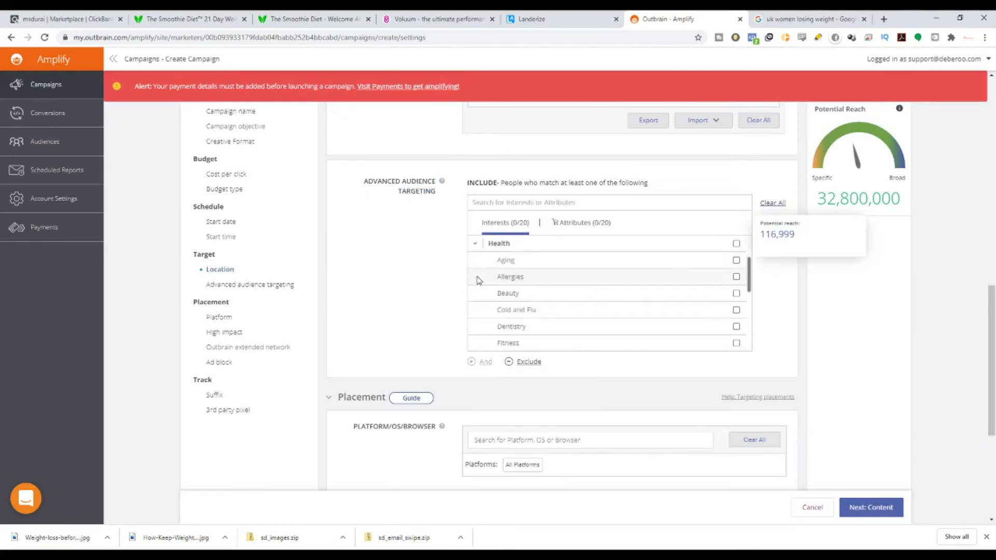
pyautogui.scroll(-3, 562, 289)
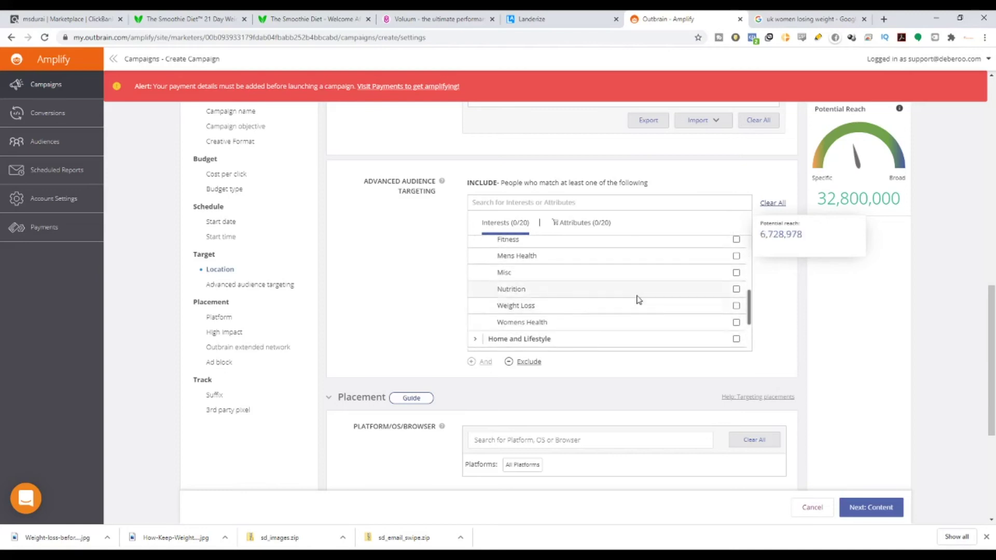
pyautogui.click(736, 306)
pyautogui.click(736, 360)
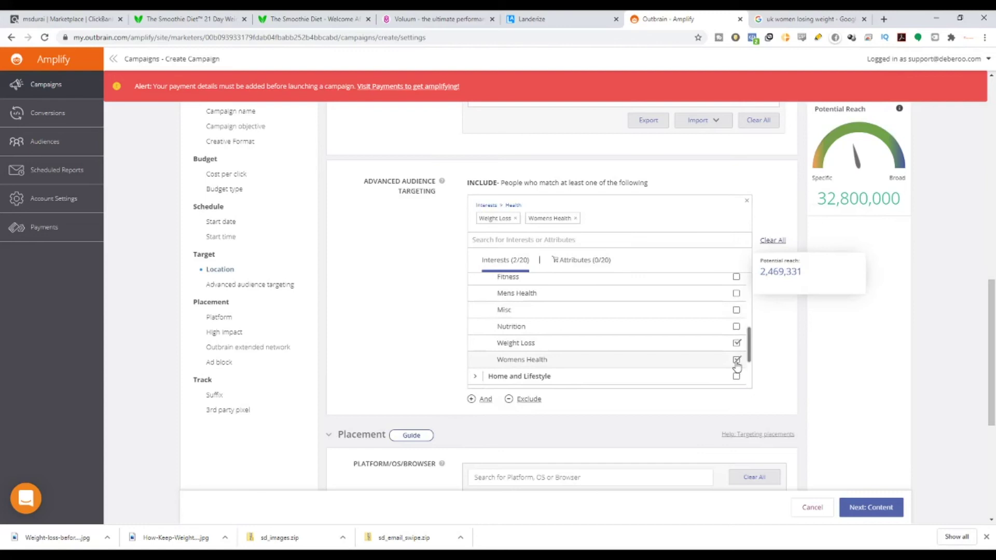
pyautogui.click(736, 328)
pyautogui.click(736, 310)
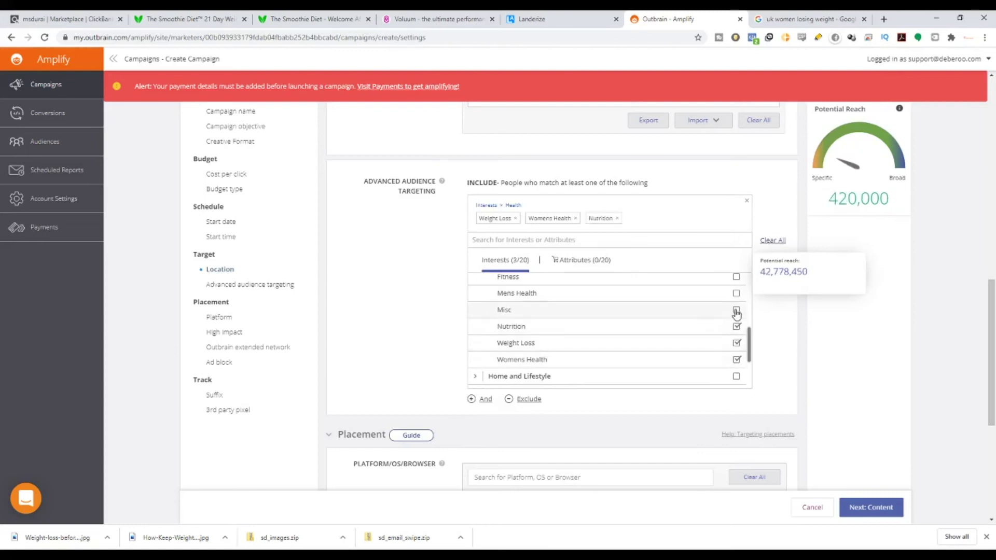
# Look through the Home and Lifestyle interests and the remaining interest categories for further matches, and close the interest list.
pyautogui.scroll(-2, 534, 329)
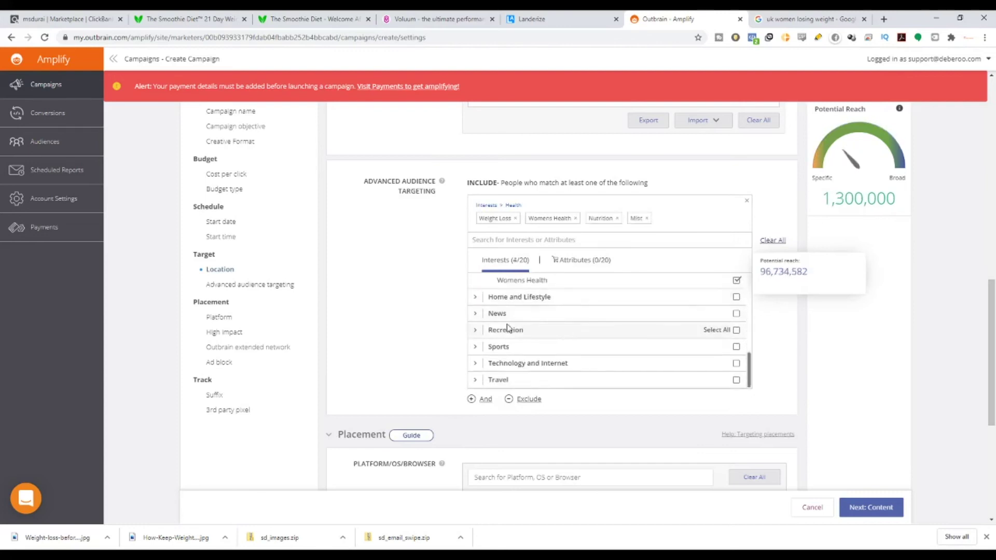
pyautogui.click(488, 300)
pyautogui.scroll(-3, 562, 306)
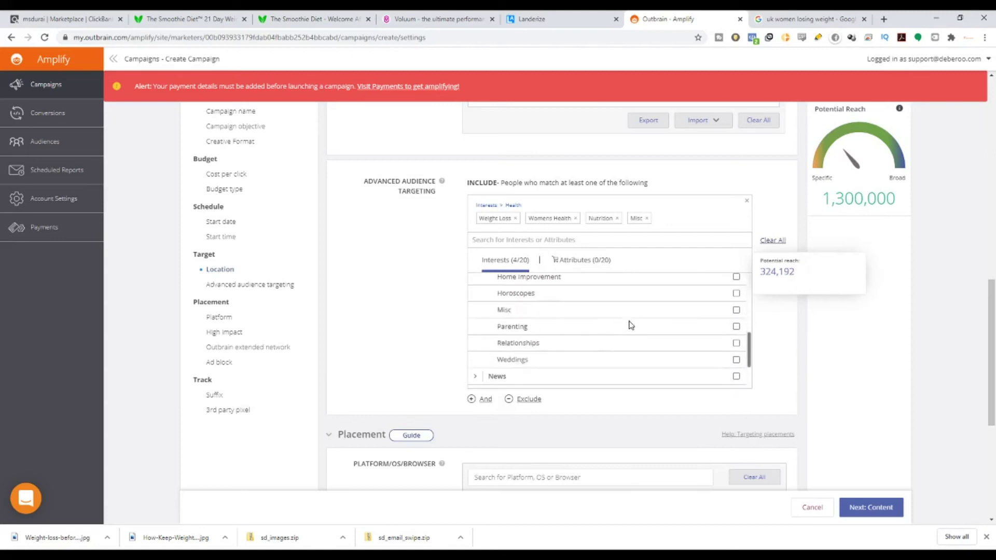
pyautogui.scroll(1, 617, 346)
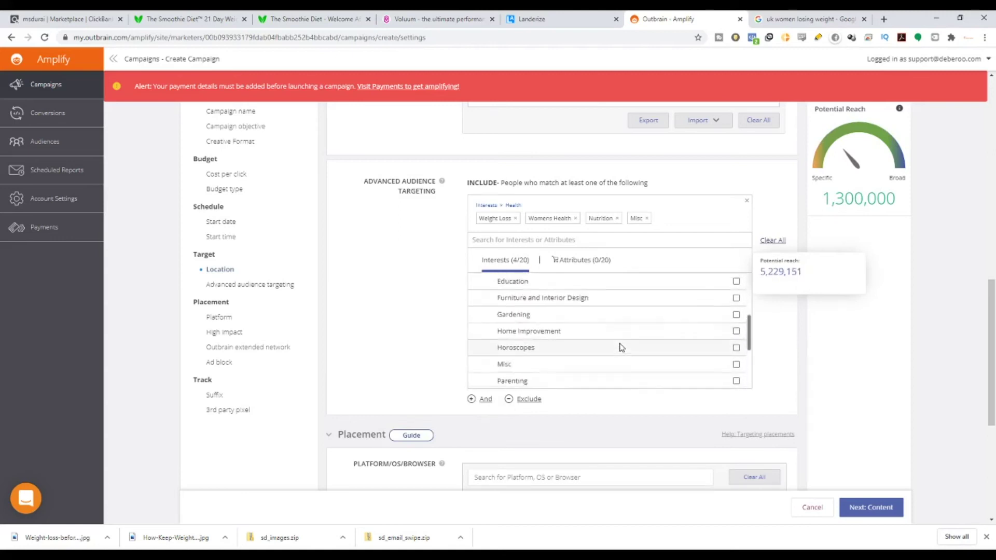
pyautogui.scroll(1, 613, 346)
pyautogui.click(474, 282)
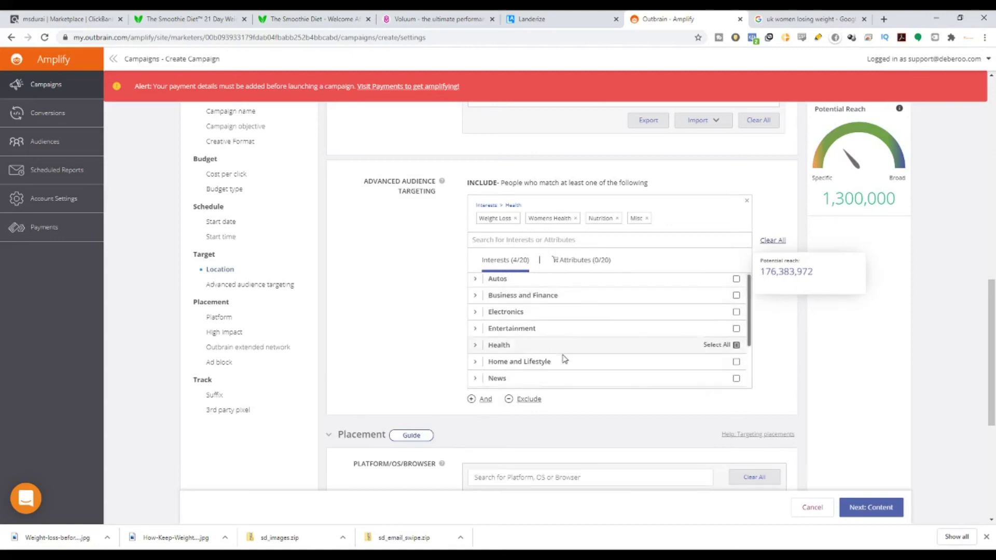
pyautogui.scroll(-2, 563, 357)
pyautogui.click(762, 353)
pyautogui.scroll(-2, 763, 349)
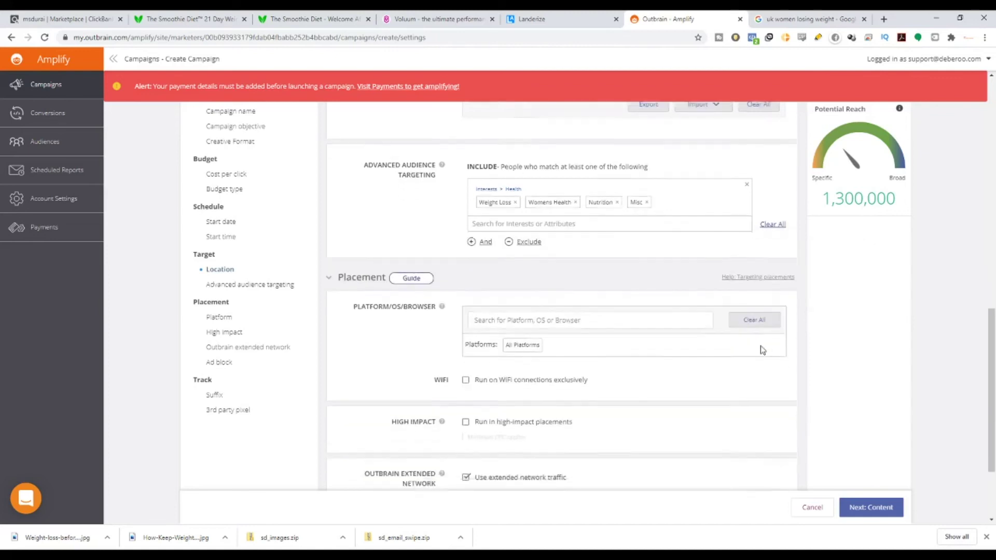
pyautogui.click(473, 235)
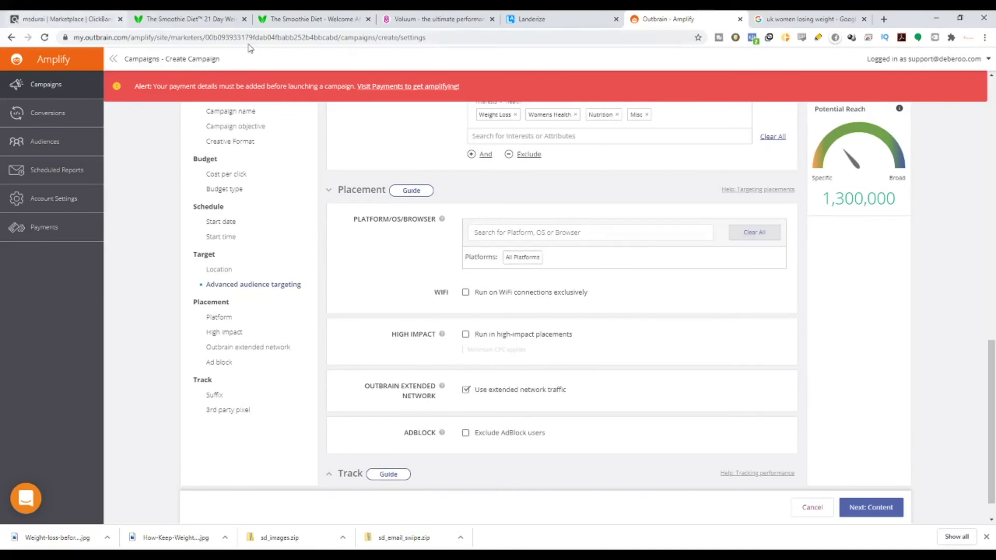
# Switch to the Smoothie Diet affiliate page and check the device split in its Demographic Data section.
pyautogui.click(106, 15)
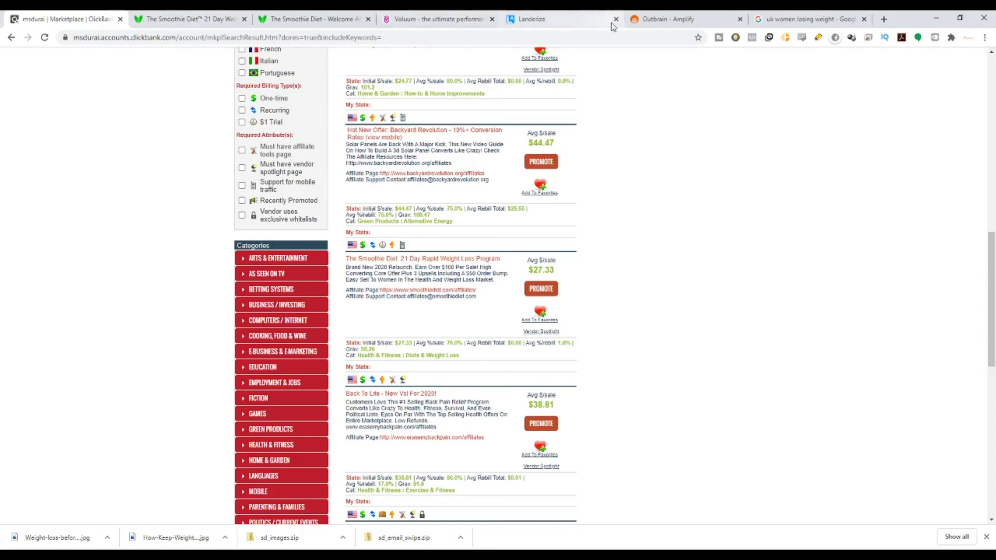
pyautogui.click(306, 19)
pyautogui.scroll(-6, 439, 313)
pyautogui.scroll(-9, 439, 314)
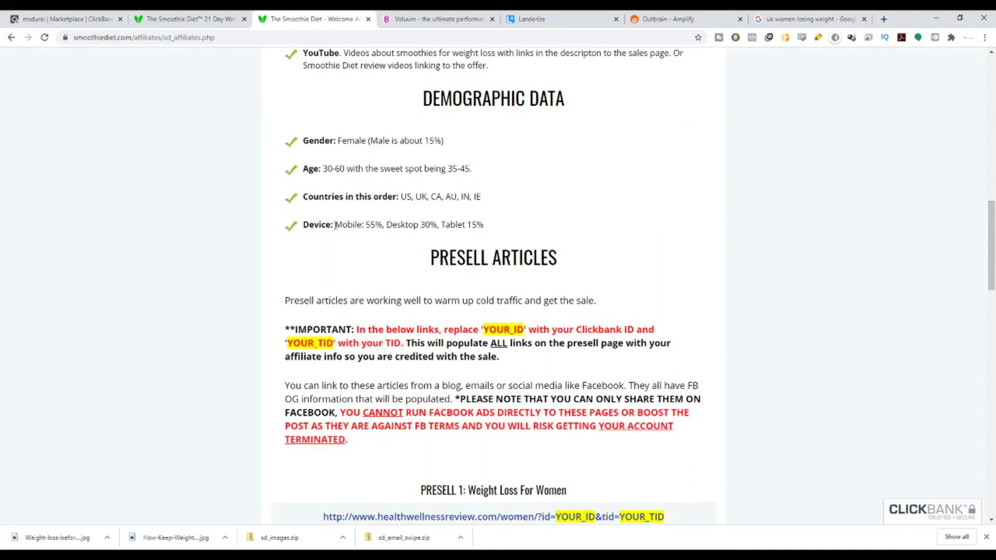
pyautogui.moveTo(335, 225); pyautogui.dragTo(382, 225)
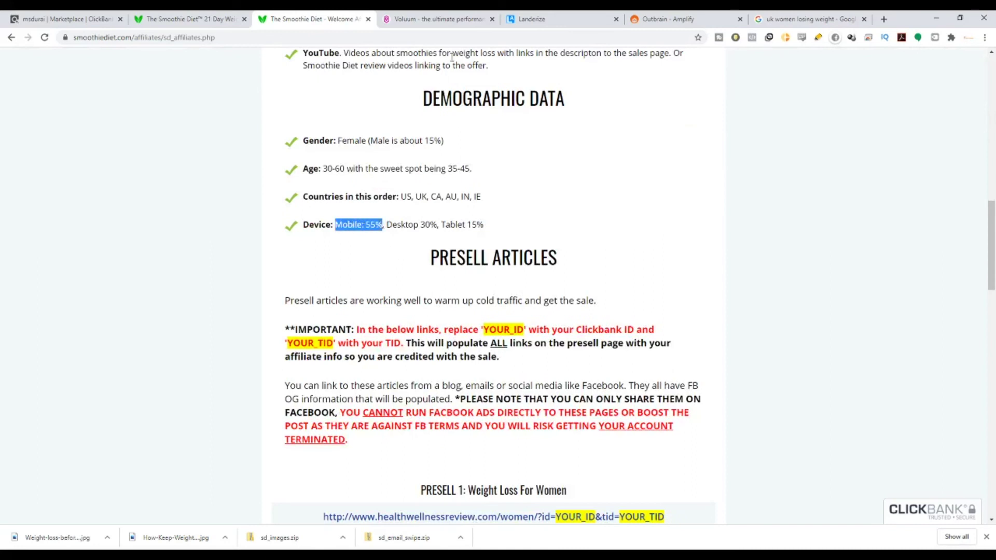
# Return to Outbrain Amplify and limit the placement platforms to Smartphone by excluding Desktop and Tablet.
pyautogui.click(668, 19)
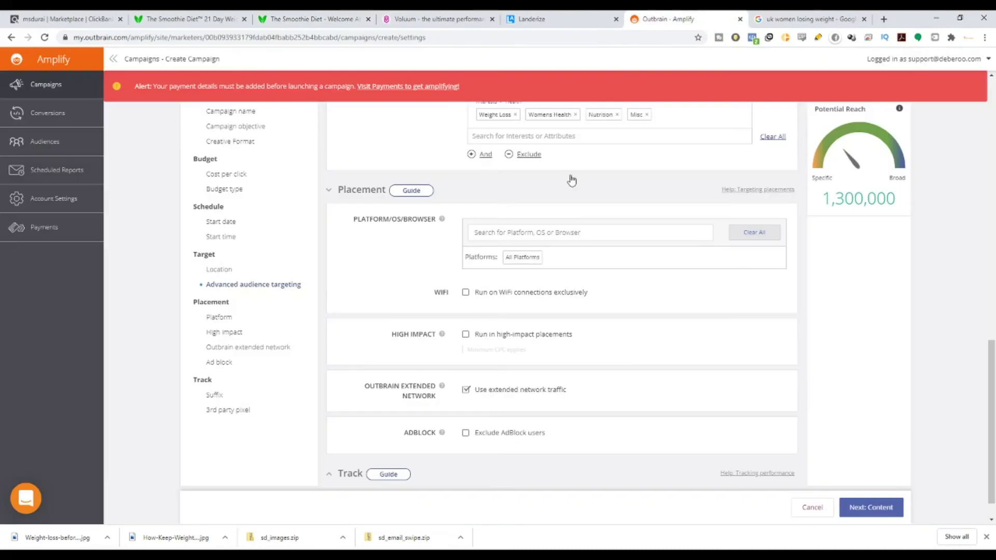
pyautogui.click(518, 234)
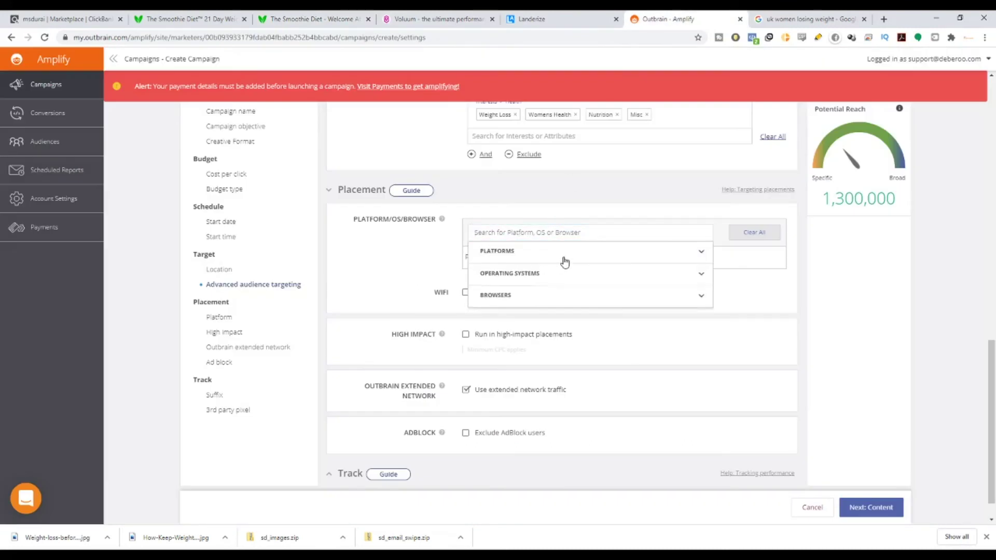
pyautogui.click(565, 251)
pyautogui.click(481, 288)
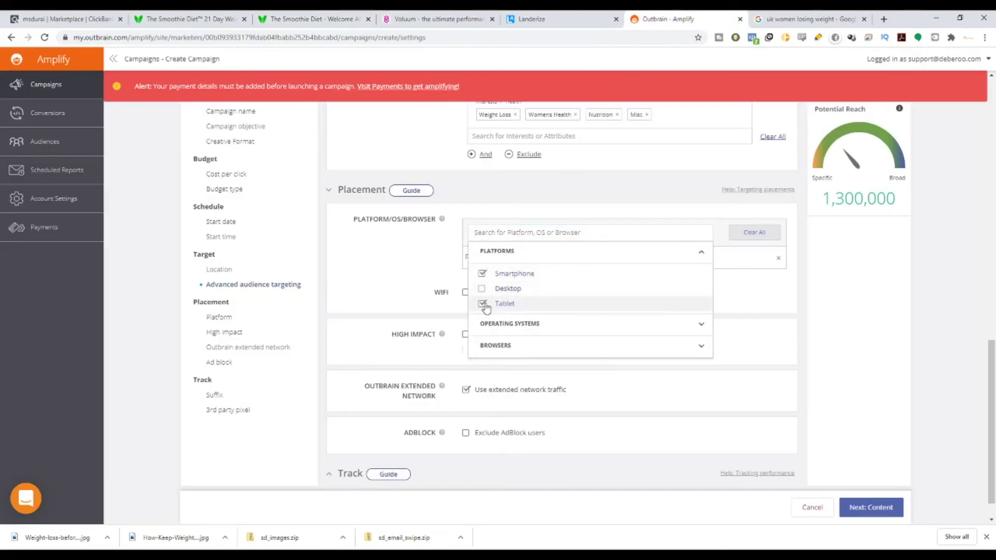
pyautogui.click(483, 304)
# Restrict the placement's operating systems to Android and iOS and close the platform options.
pyautogui.click(526, 327)
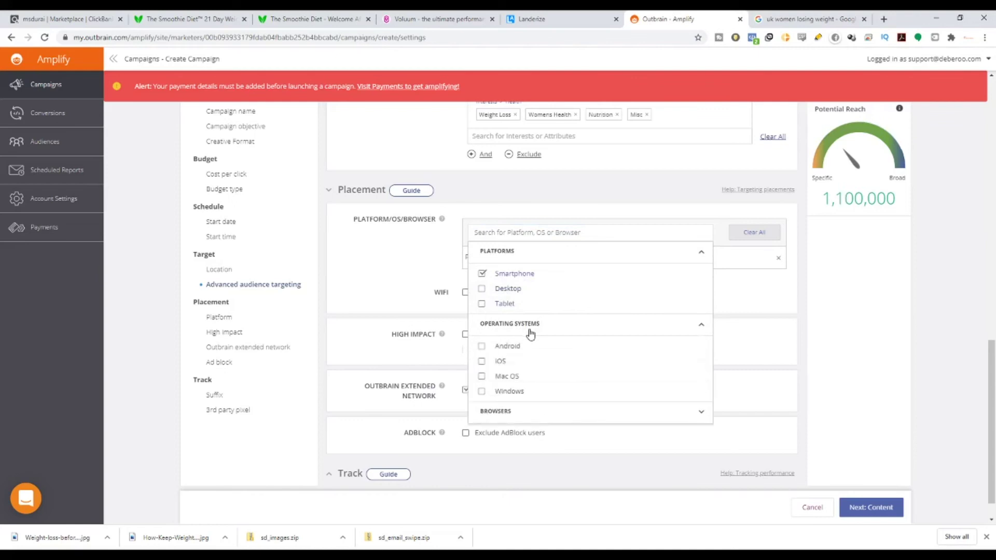
pyautogui.click(481, 347)
pyautogui.click(482, 361)
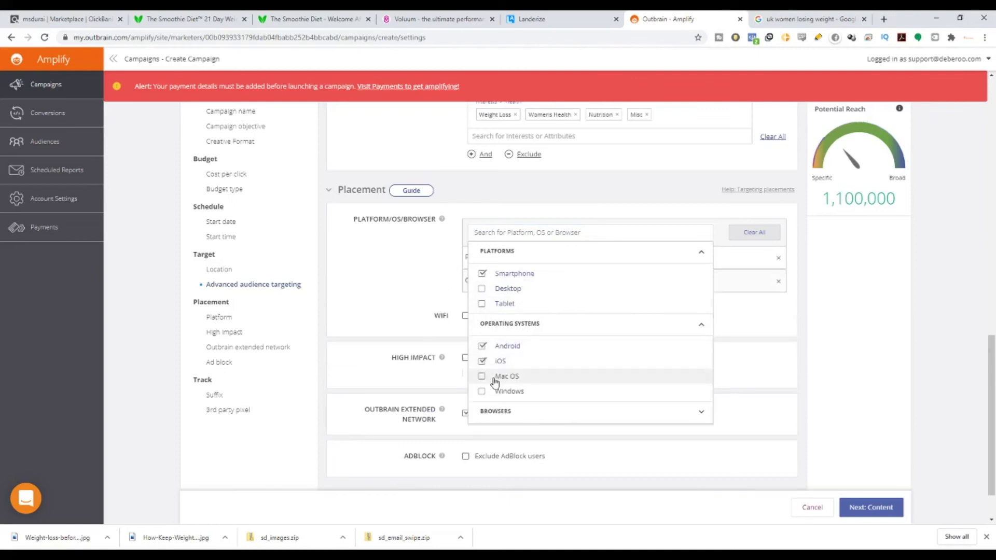
pyautogui.click(701, 324)
pyautogui.click(695, 251)
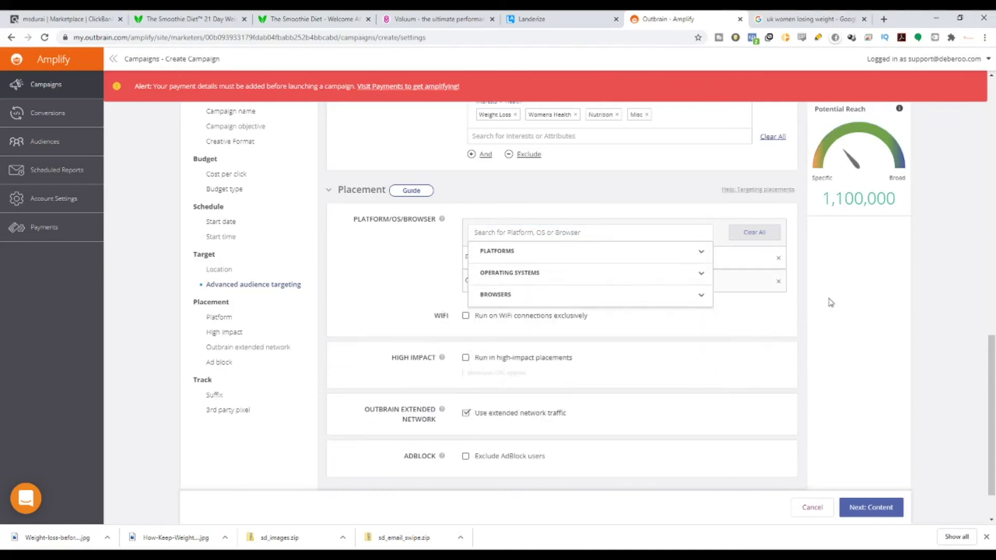
pyautogui.click(894, 322)
# Review the extended network option, exclude AdBlock users and continue to the campaign's content page.
pyautogui.scroll(-2, 894, 323)
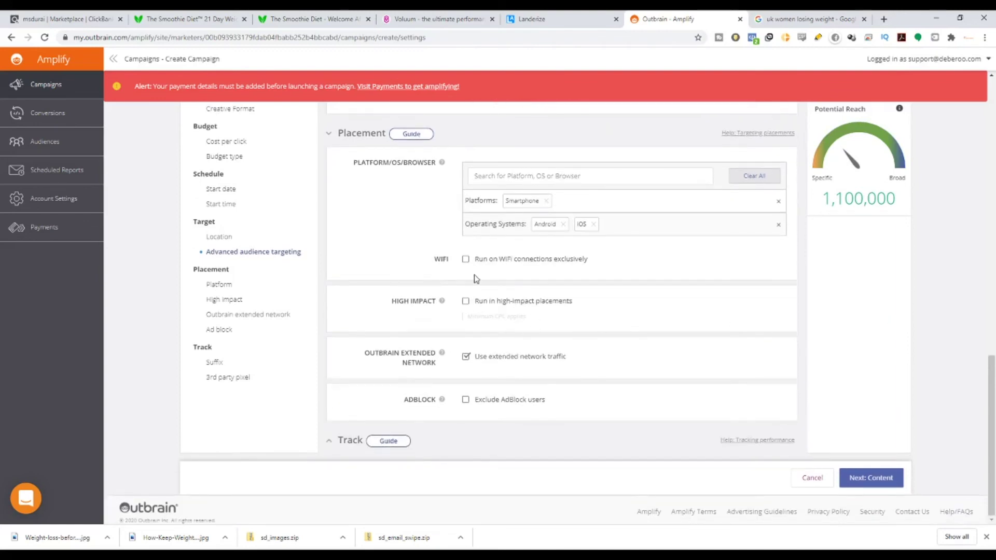
pyautogui.moveTo(372, 353); pyautogui.dragTo(439, 363)
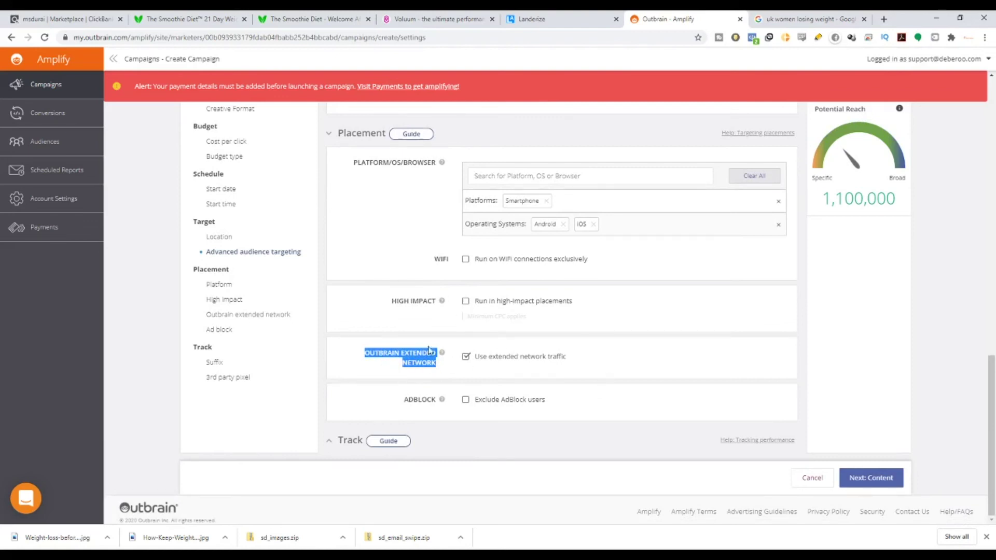
pyautogui.moveTo(395, 407); pyautogui.dragTo(428, 405)
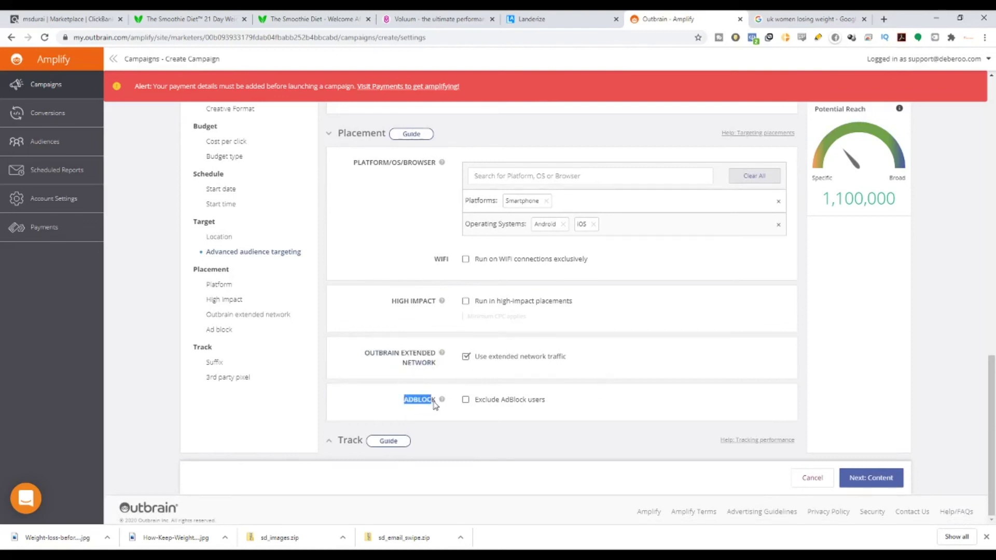
pyautogui.click(466, 400)
pyautogui.click(884, 476)
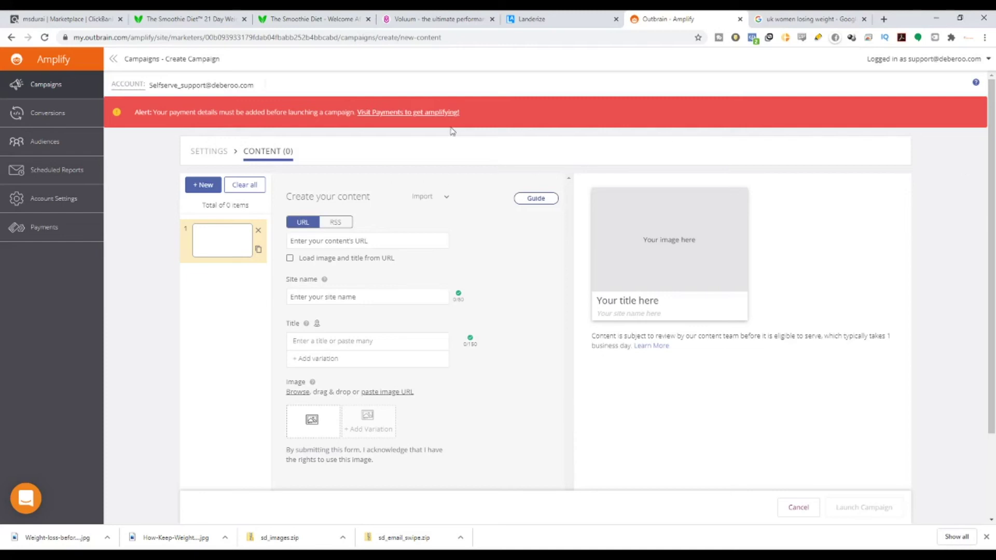
# Examine the URL, site name, title and image fields for creating the ad content.
pyautogui.scroll(-1, 933, 188)
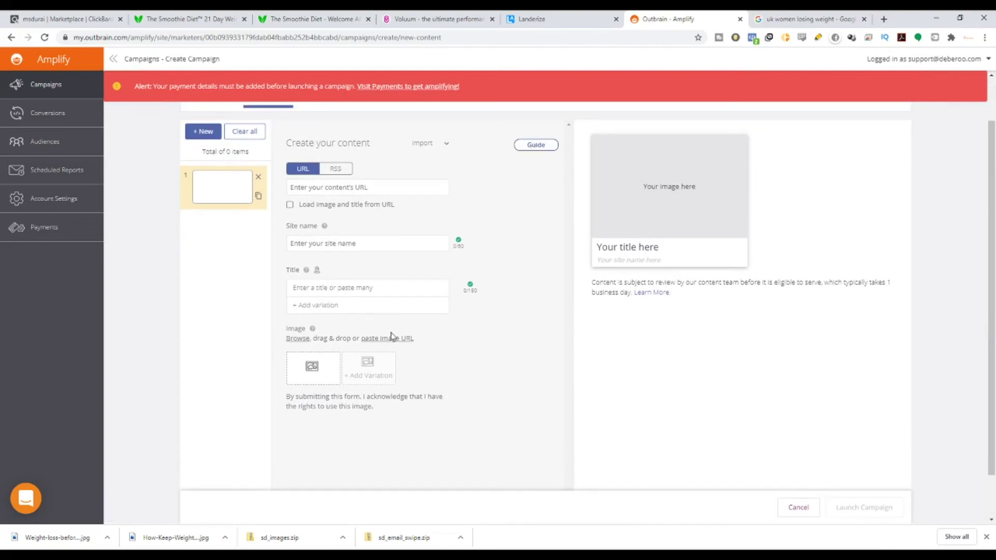
pyautogui.click(441, 555)
pyautogui.scroll(1, 622, 290)
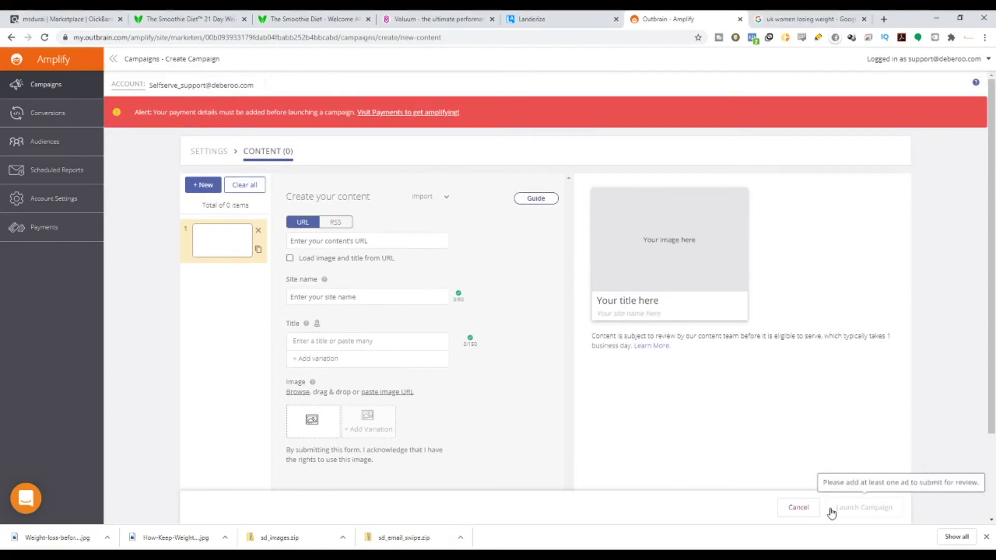
# Switch to Anstrex Native, look through its ad networks and filter the ads by the affiliate network Clickbank.
pyautogui.click(801, 19)
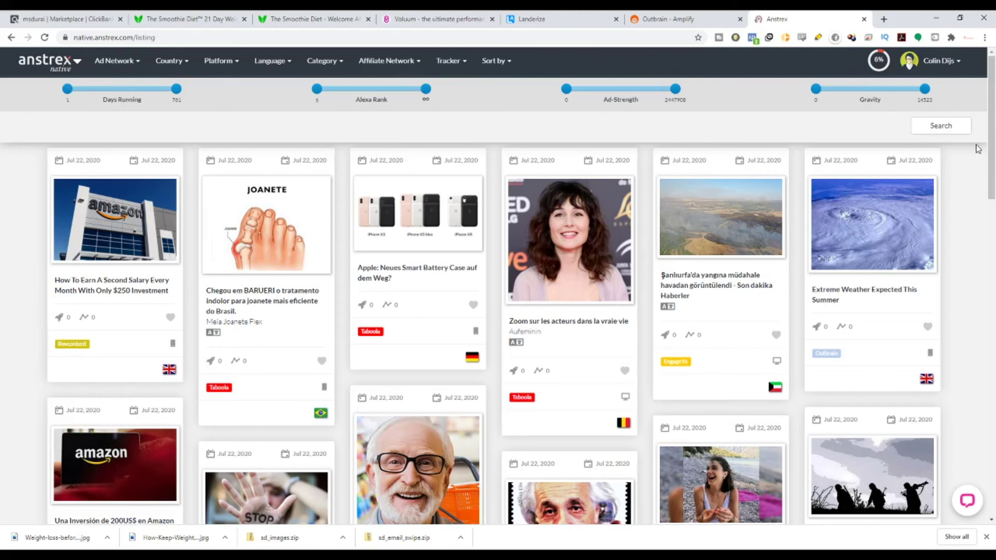
pyautogui.click(120, 68)
pyautogui.click(74, 69)
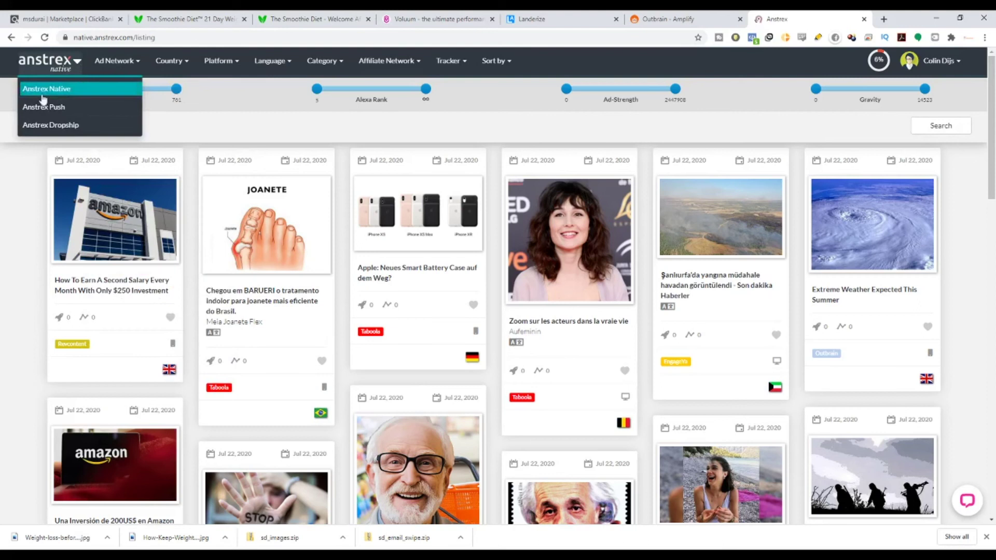
pyautogui.click(122, 61)
pyautogui.scroll(-3, 133, 280)
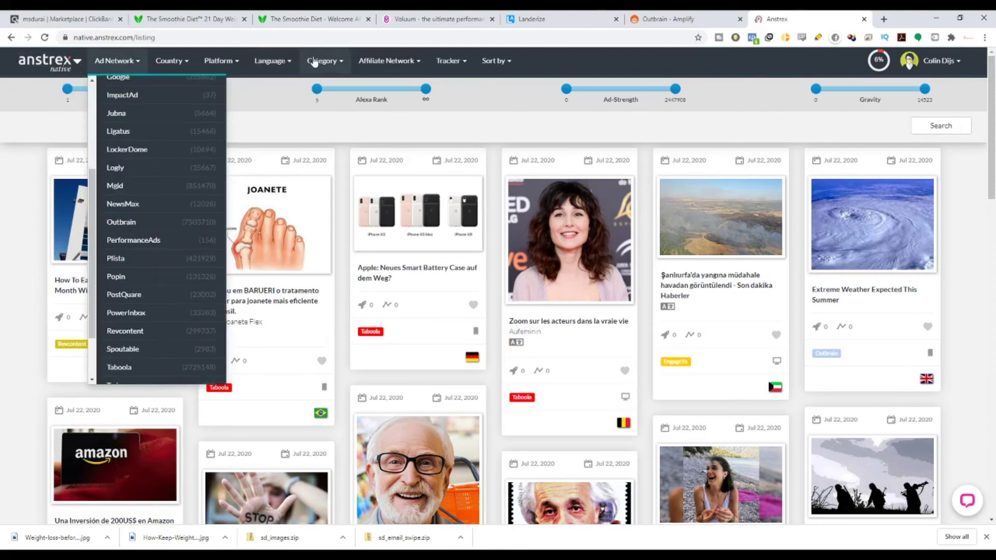
pyautogui.click(388, 61)
pyautogui.moveTo(419, 140)
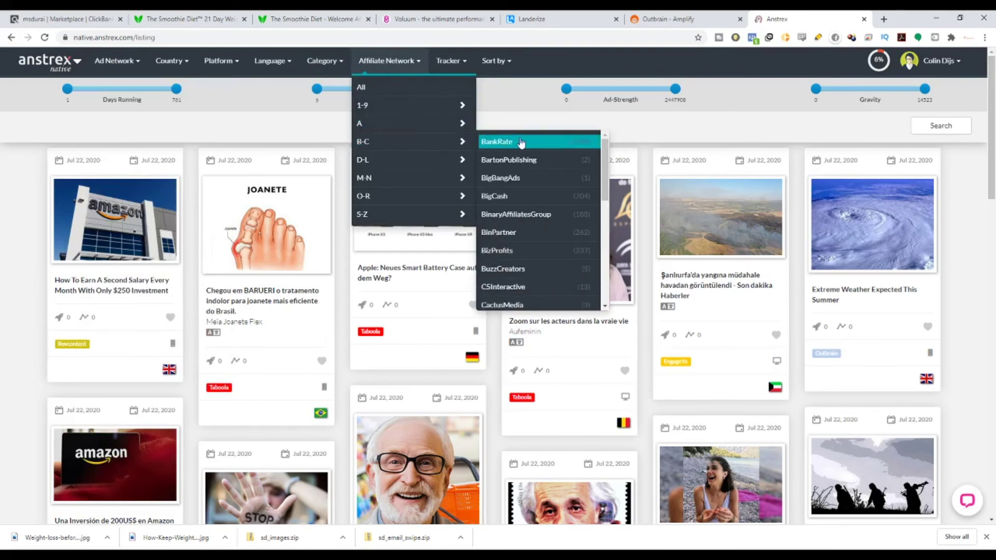
pyautogui.scroll(-5, 532, 223)
pyautogui.click(532, 223)
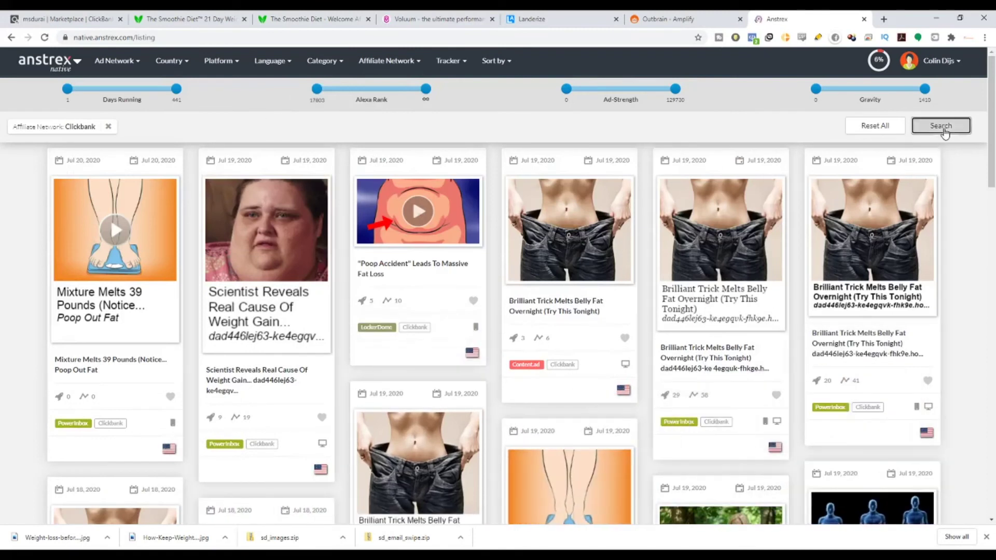
# Search the Anstrex ads' creative text for "diet" in place of "smoothie".
pyautogui.click(940, 126)
pyautogui.click(390, 278)
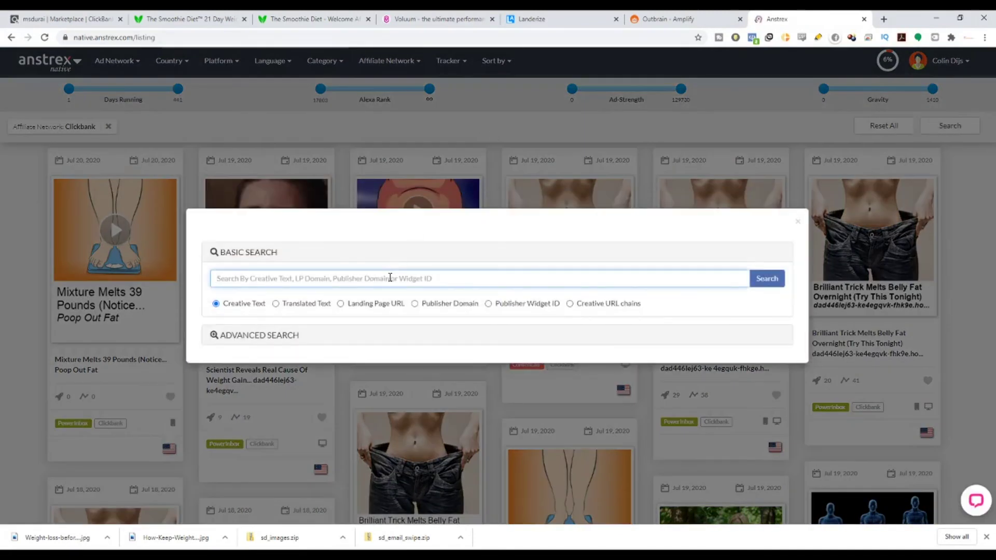
pyautogui.write('sm')
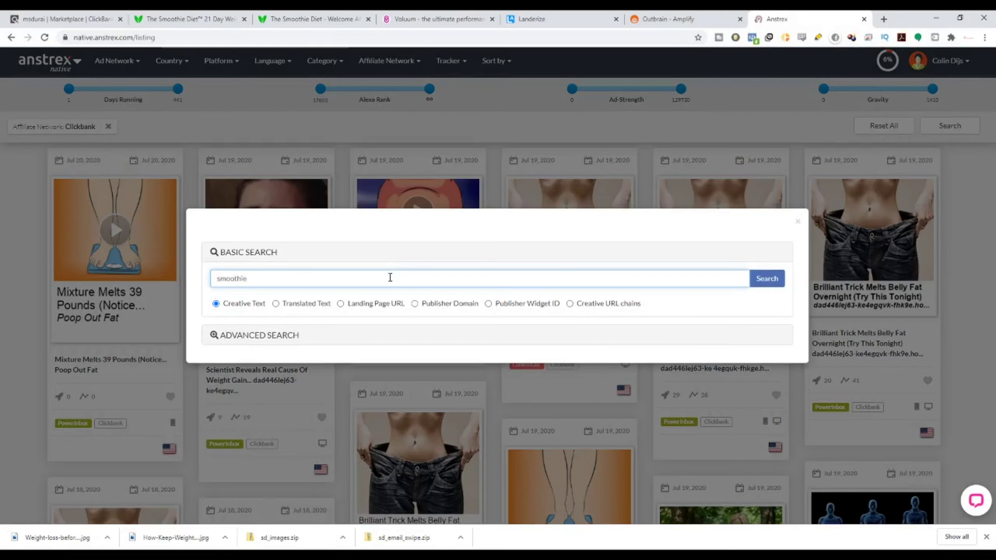
pyautogui.write('oo')
pyautogui.press('BackSpace')
pyautogui.press('BackSpace')
pyautogui.press('BackSpace')
pyautogui.press('BackSpace')
pyautogui.write('diet')
pyautogui.press('Return')
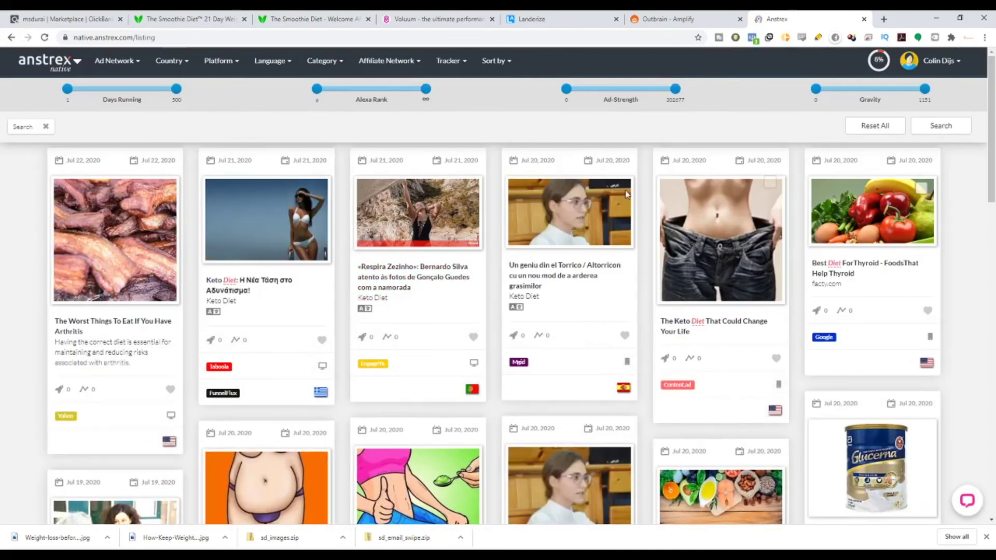
# Sort the diet ads by Ad-Gravity (desc) and browse the highest-ranked creatives for image and headline ideas.
pyautogui.click(496, 61)
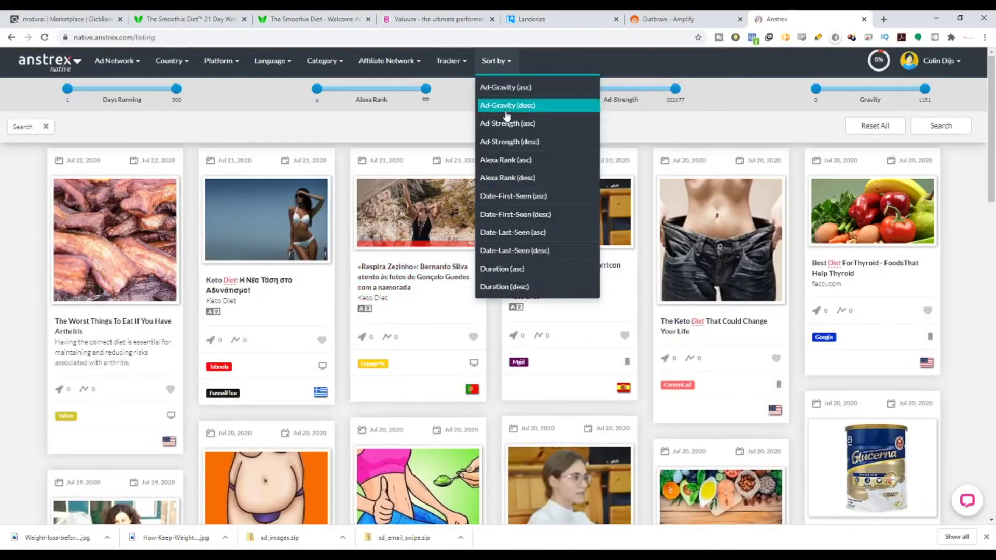
pyautogui.click(506, 105)
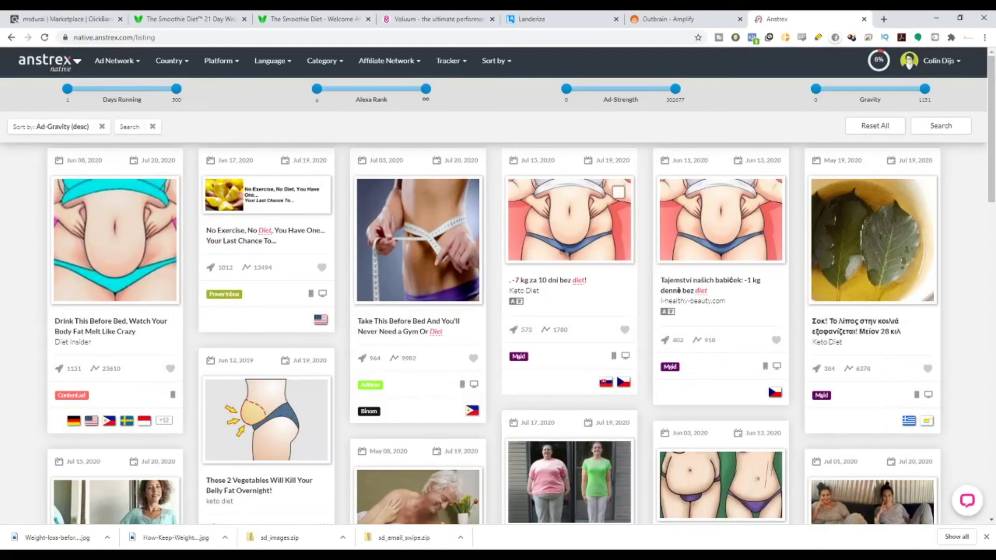
pyautogui.scroll(-3, 419, 413)
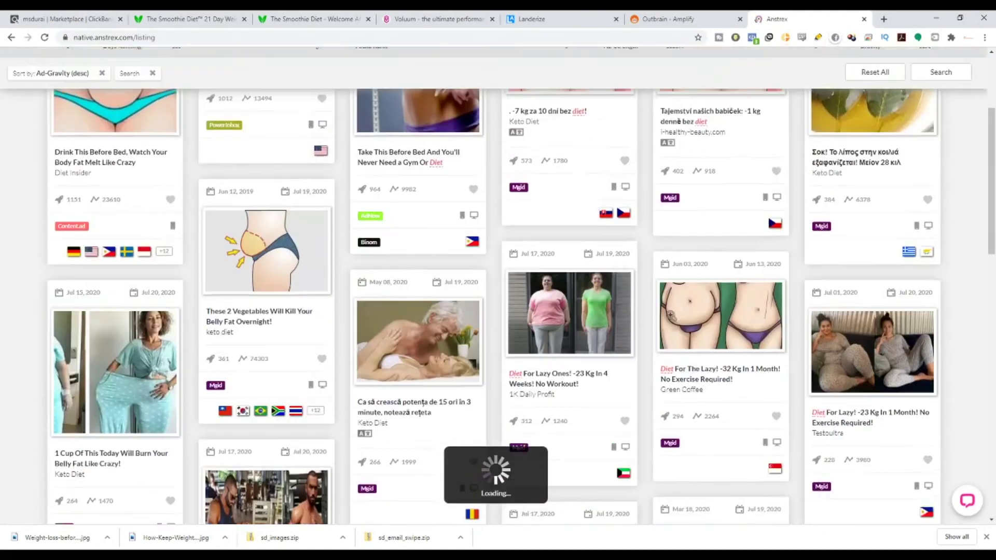
pyautogui.scroll(-5, 675, 486)
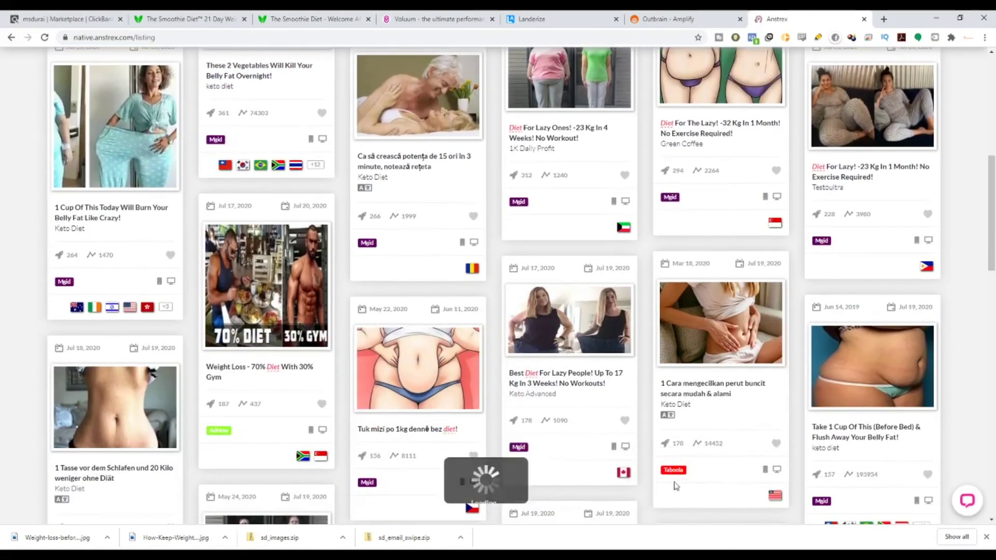
pyautogui.scroll(1, 623, 192)
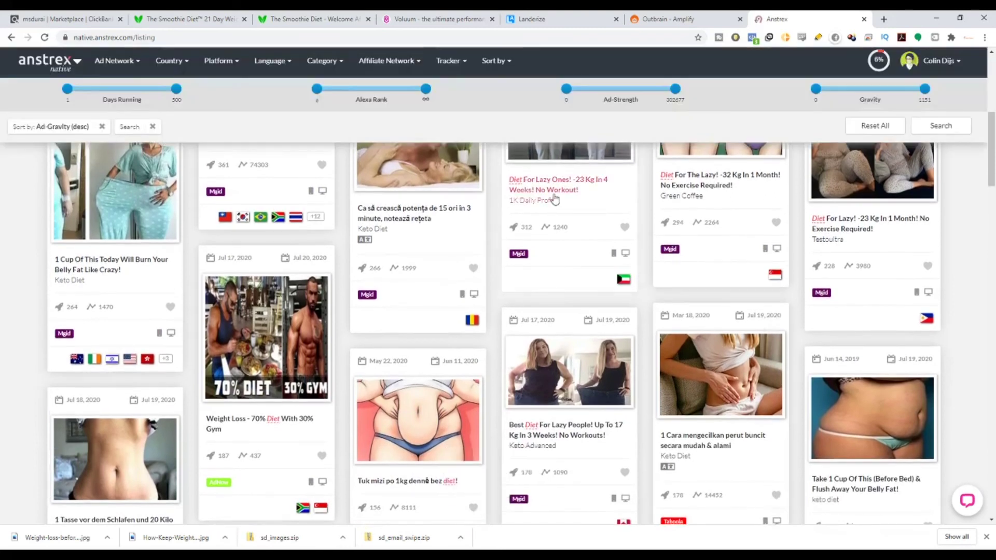
pyautogui.scroll(3, 555, 200)
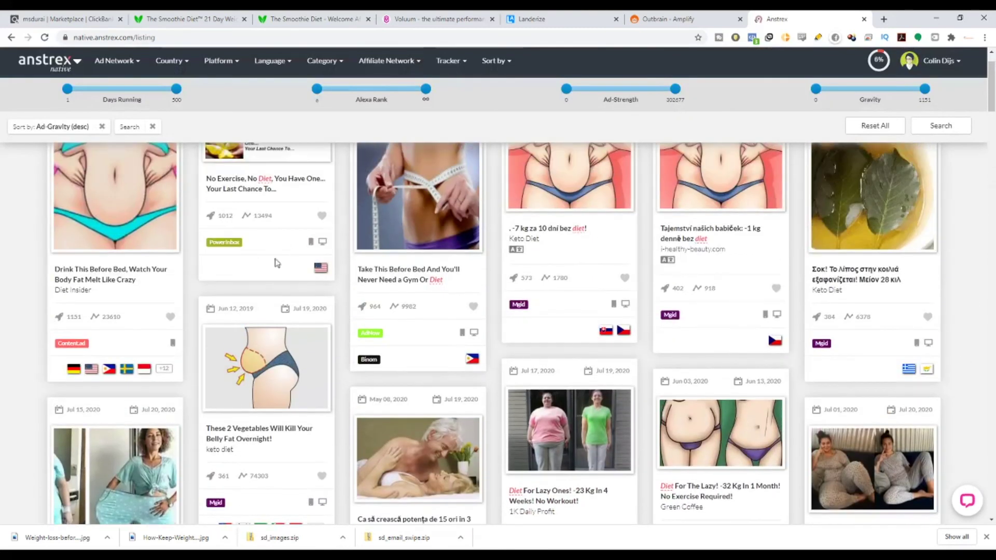
pyautogui.scroll(1, 385, 385)
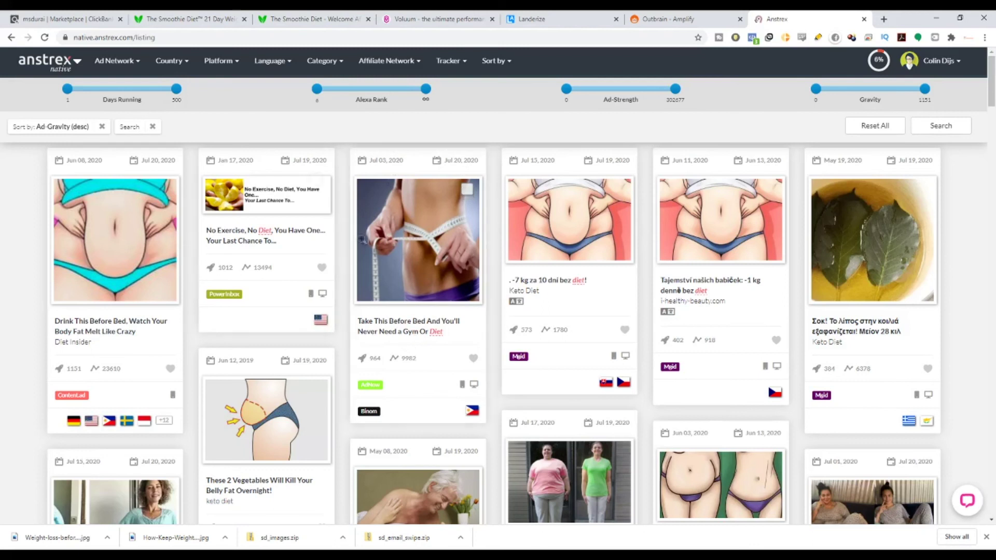
# Take the waist-measuring image from the "Take This Before Bed" ad and add it as the content image in Outbrain Amplify.
pyautogui.click(399, 243)
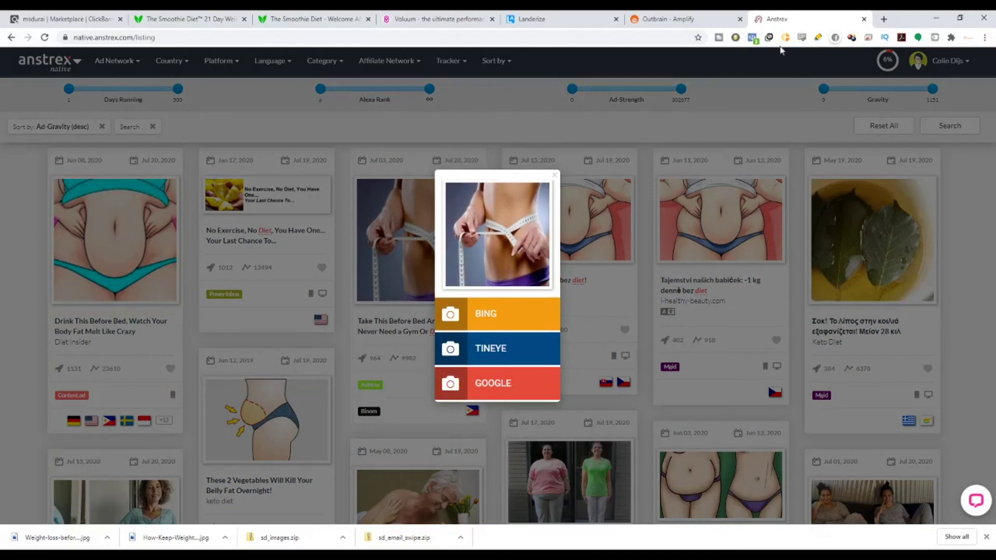
pyautogui.click(688, 22)
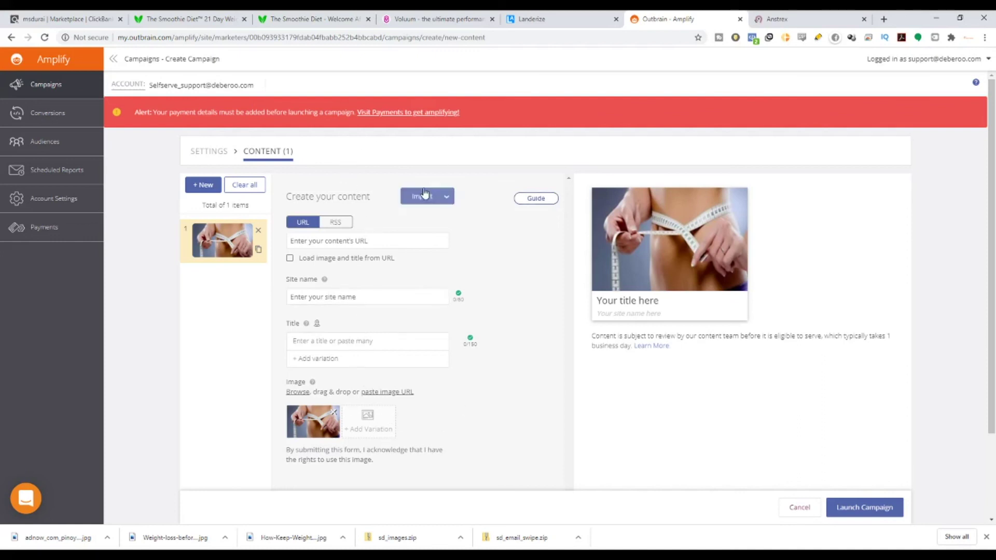
# Open the content guide, read its tips on the URL and on loading the image and title, and close it.
pyautogui.click(544, 200)
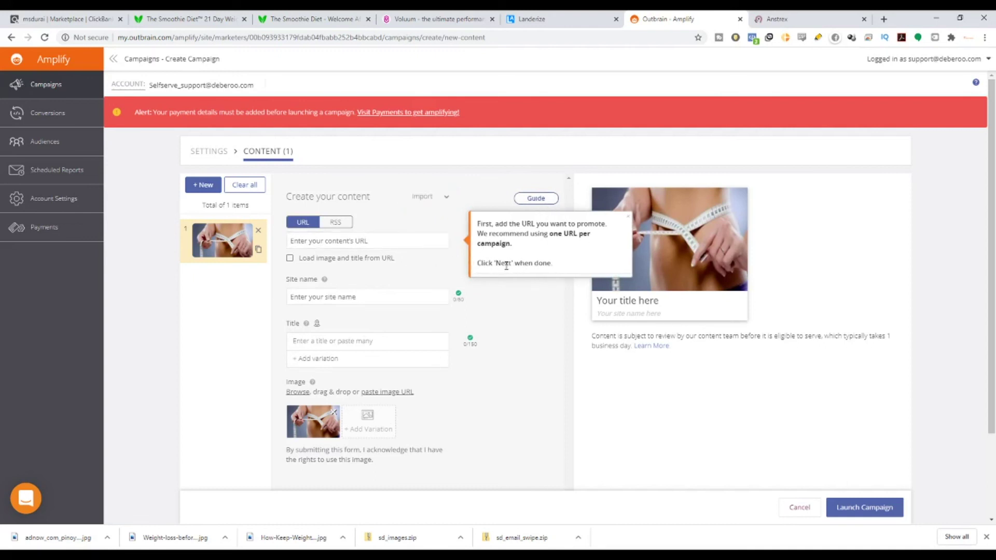
pyautogui.moveTo(534, 234); pyautogui.dragTo(495, 255)
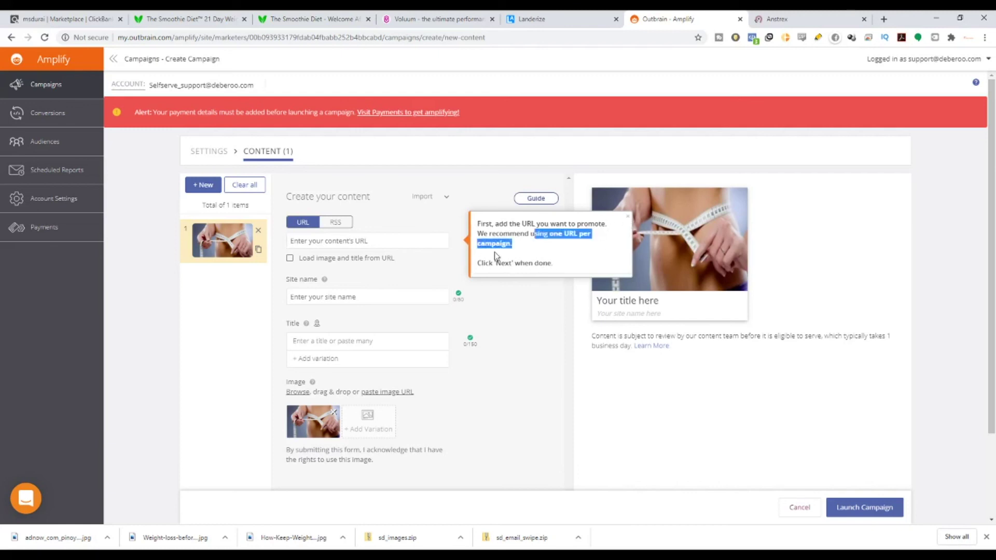
pyautogui.click(425, 240)
pyautogui.click(423, 296)
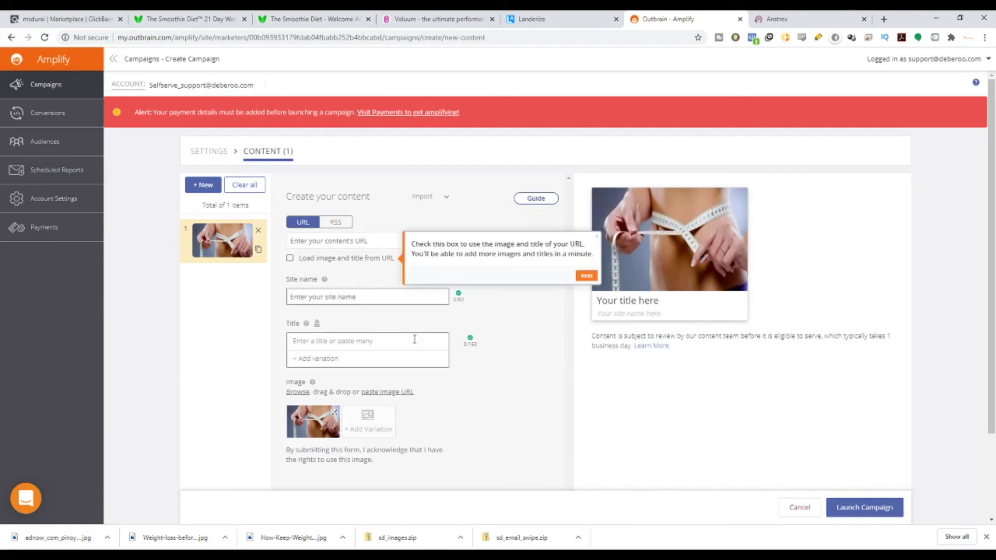
pyautogui.click(352, 422)
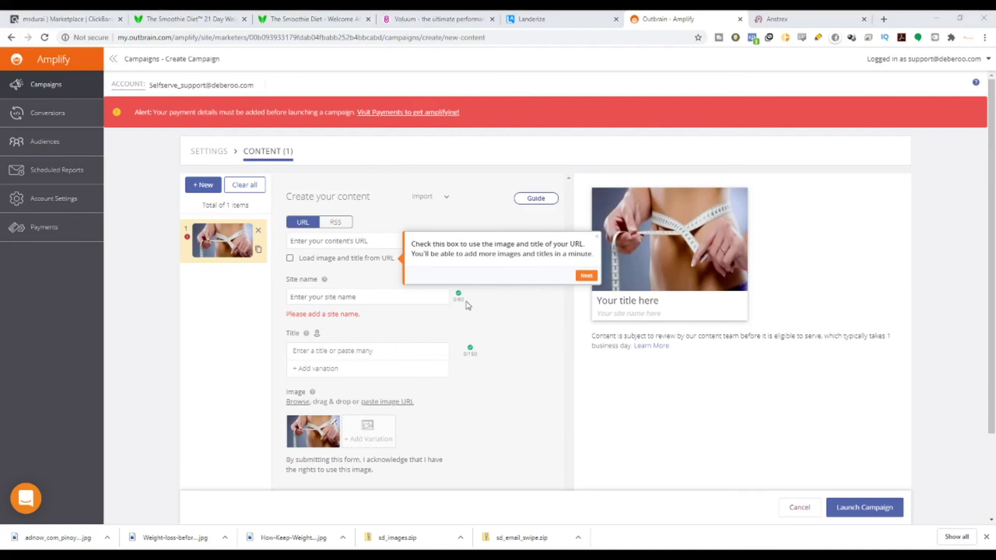
pyautogui.click(985, 170)
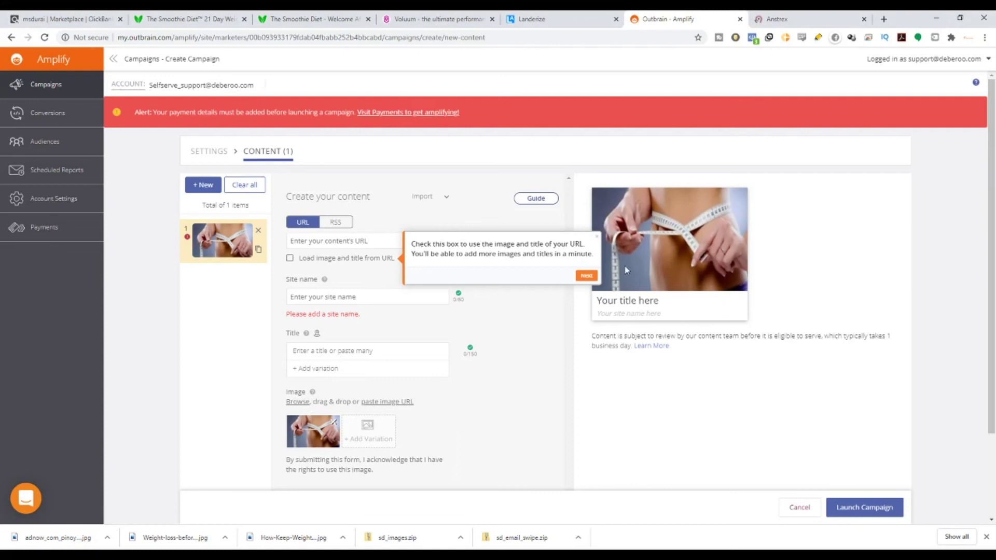
pyautogui.click(597, 237)
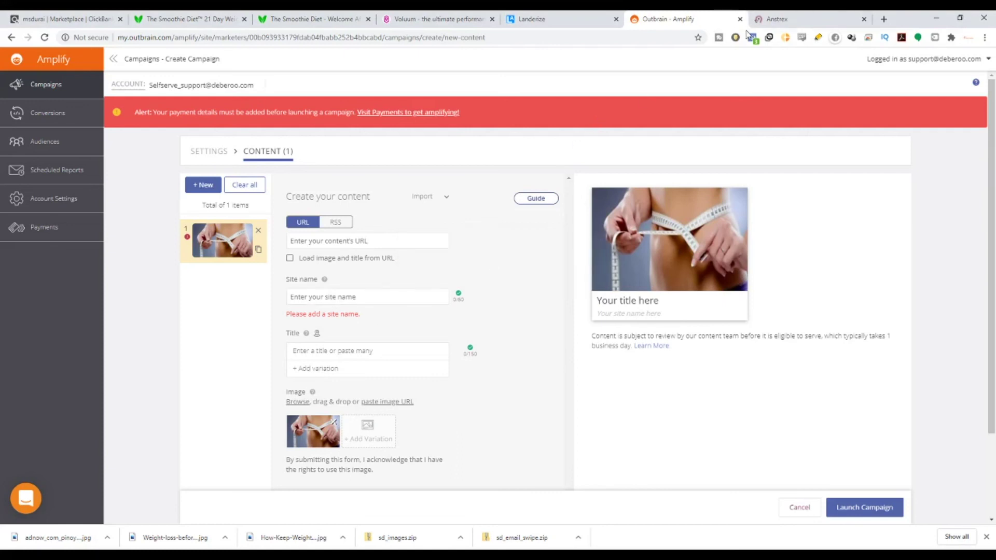
# Search Google for "outbrain creative size" in a new browser tab.
pyautogui.click(884, 18)
pyautogui.write('ou')
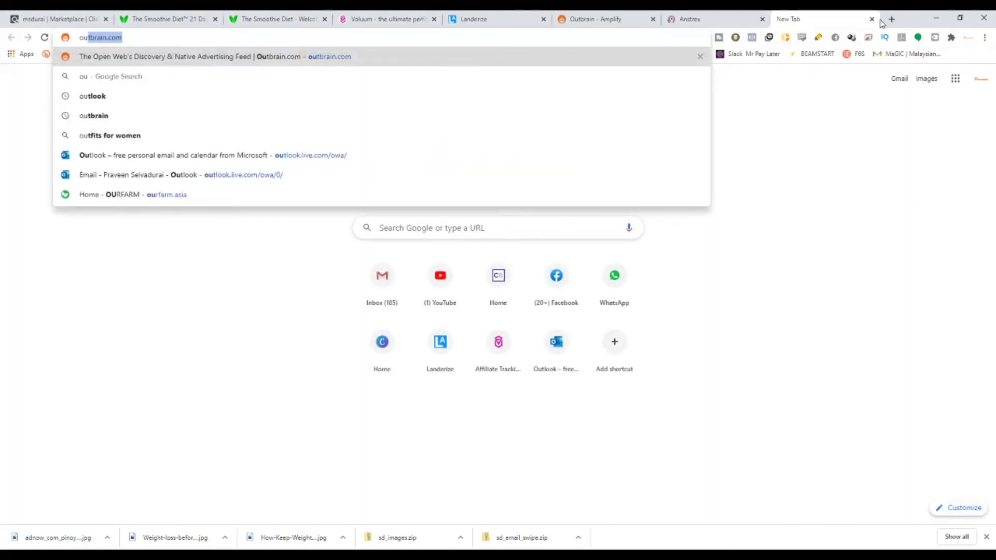
pyautogui.write('tbrain creat')
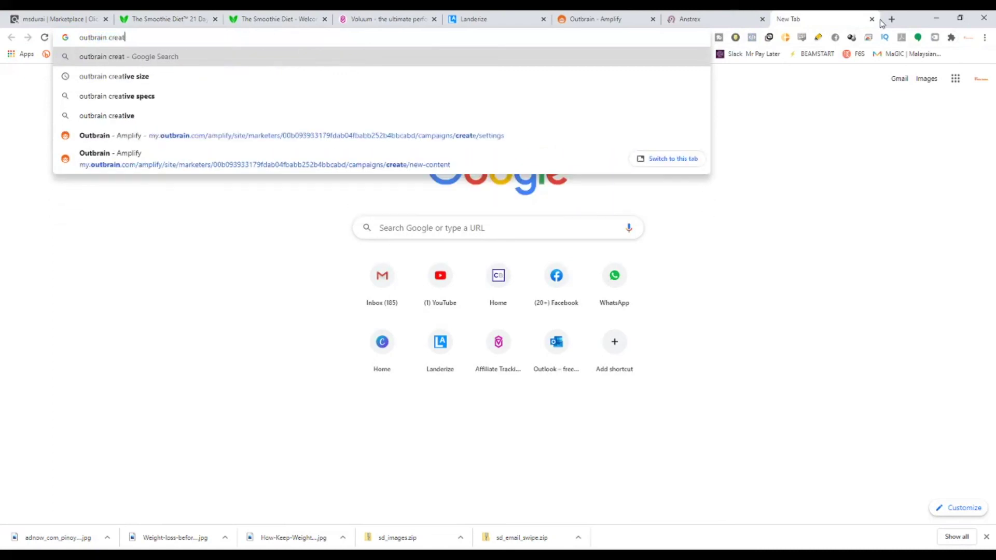
pyautogui.write('ives')
pyautogui.press('BackSpace')
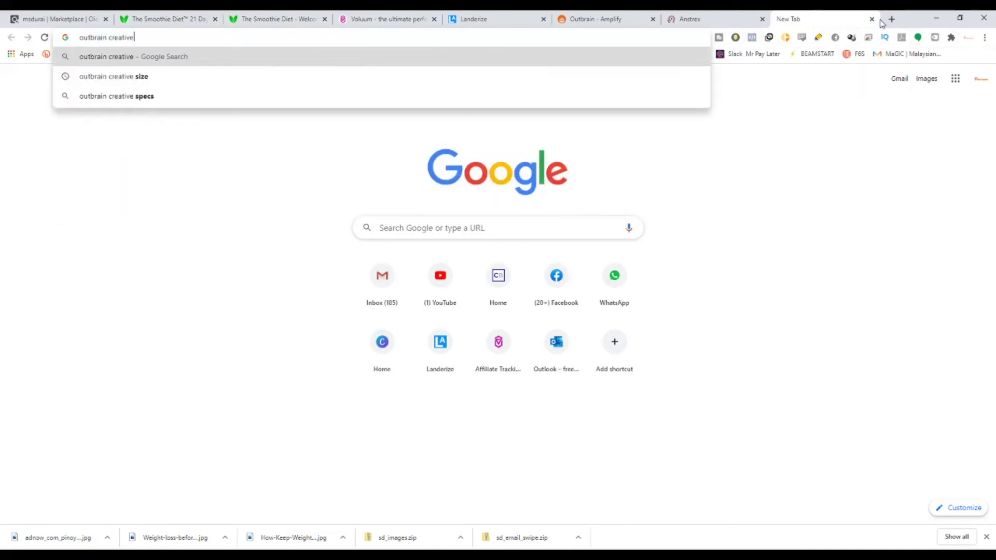
pyautogui.press('Down')
pyautogui.press('Return')
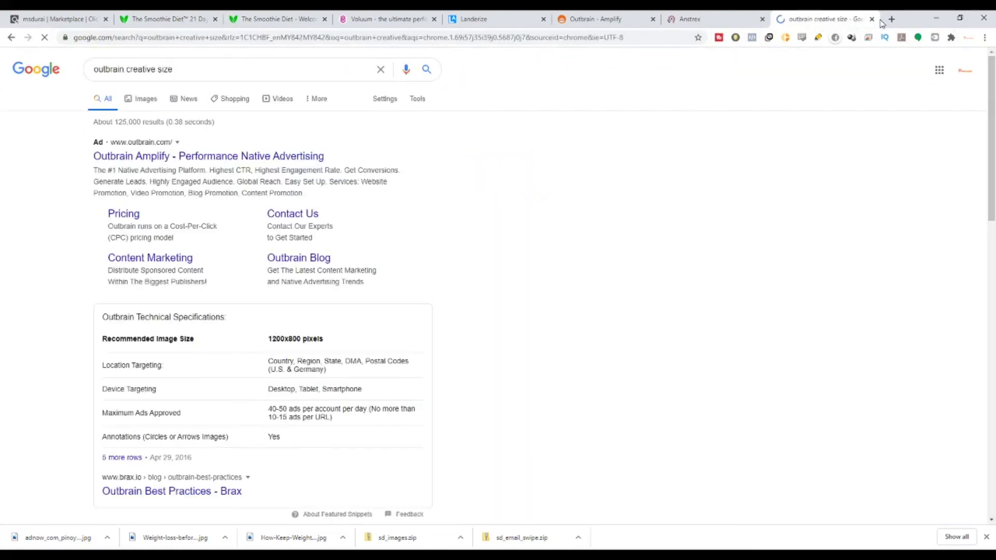
# Read the recommended image size in the Outbrain technical specifications and return to Outbrain Amplify.
pyautogui.scroll(-2, 290, 360)
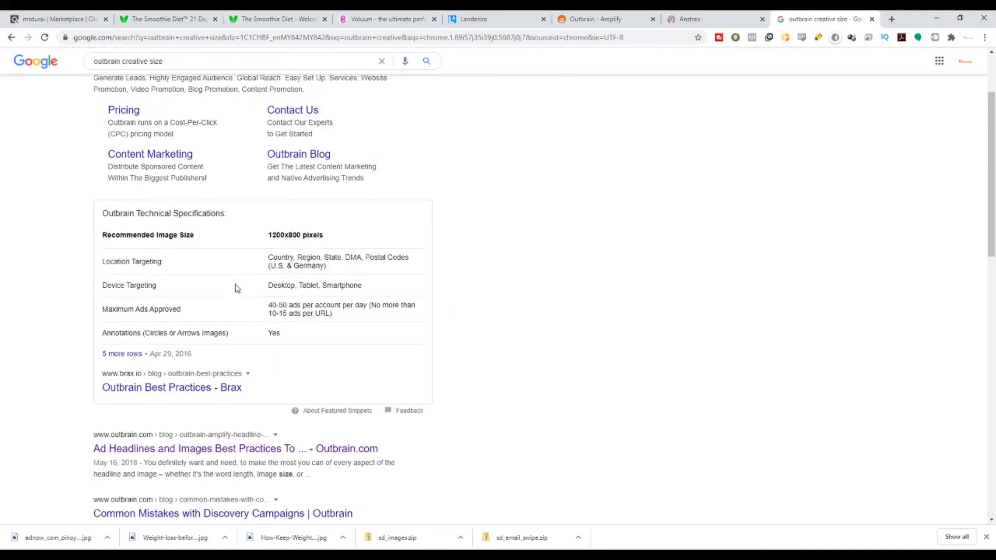
pyautogui.moveTo(108, 234); pyautogui.dragTo(303, 236)
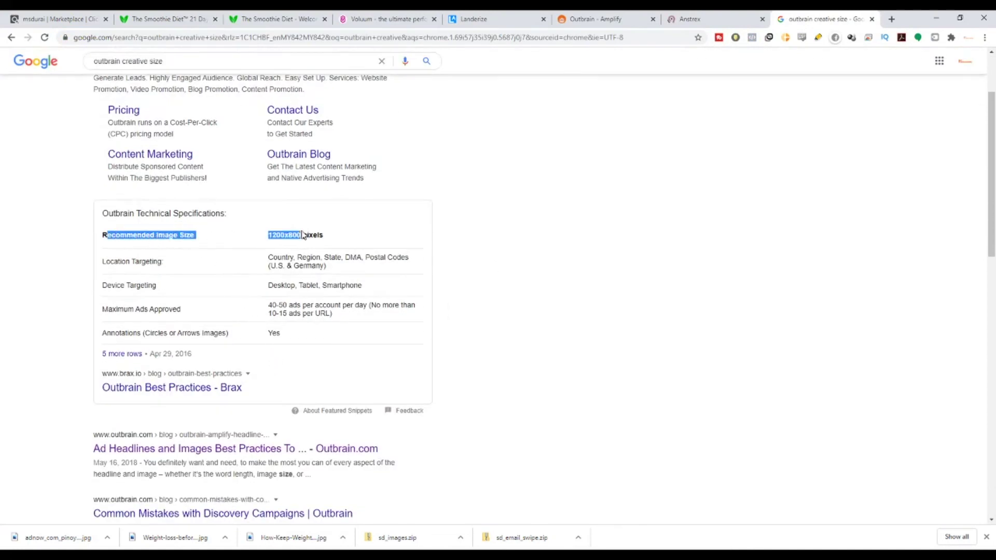
pyautogui.click(323, 234)
pyautogui.moveTo(156, 234); pyautogui.dragTo(194, 235)
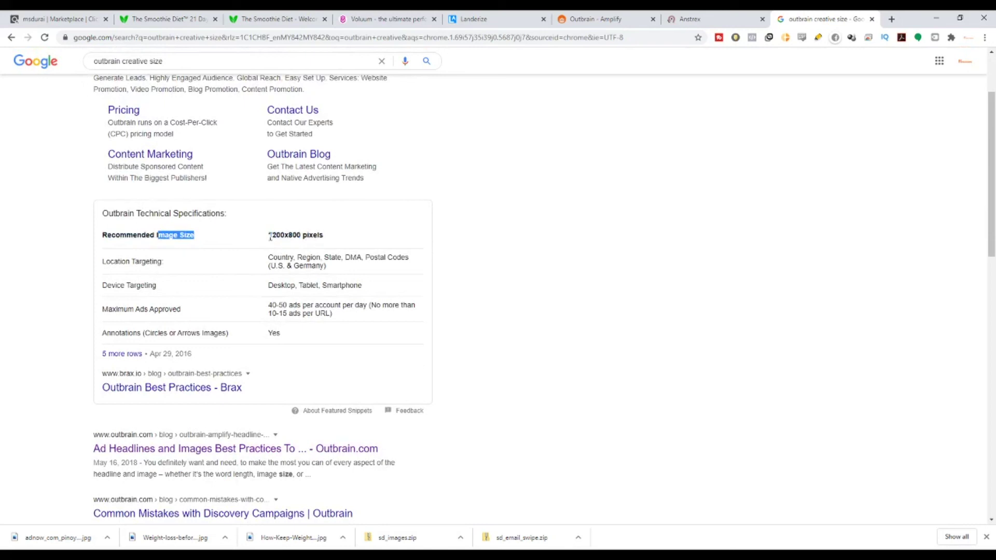
pyautogui.moveTo(268, 235); pyautogui.dragTo(329, 238)
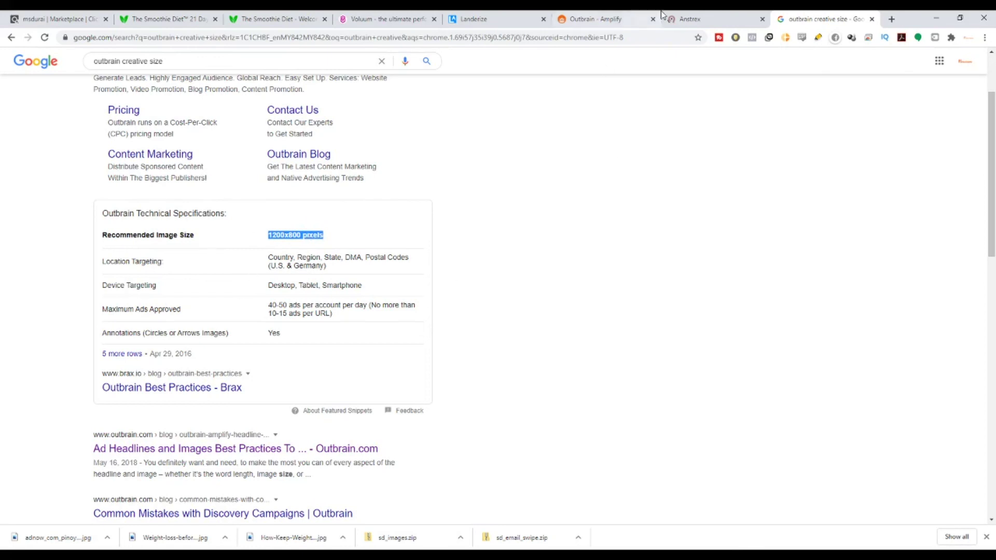
pyautogui.click(612, 19)
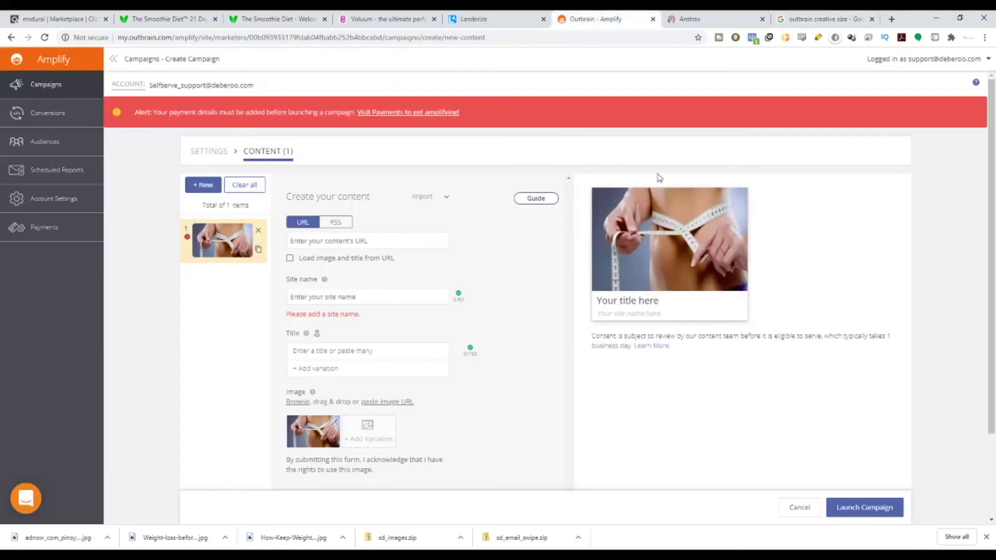
# Open canva.com in a new browser tab and start a new design with custom dimensions.
pyautogui.click(892, 18)
pyautogui.write('canva.com')
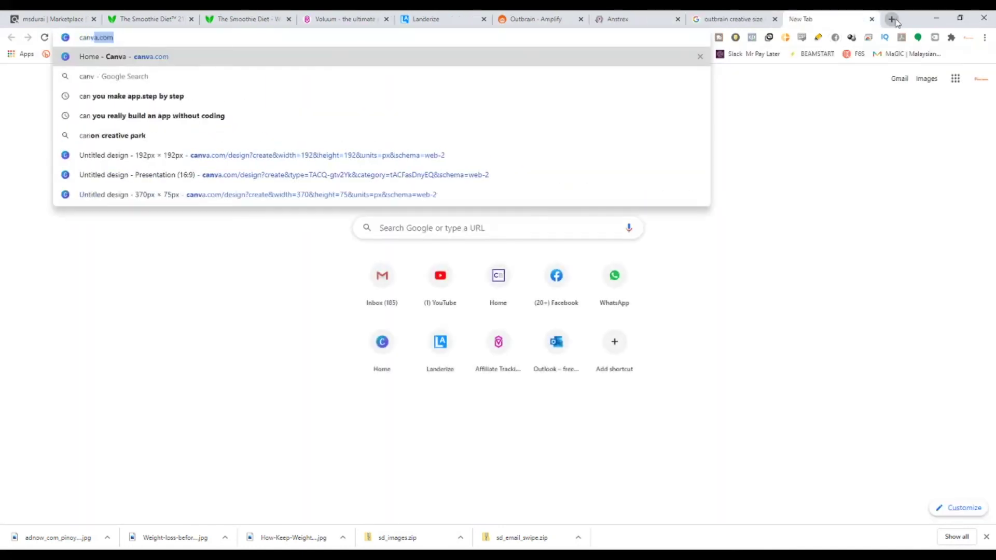
pyautogui.press('Return')
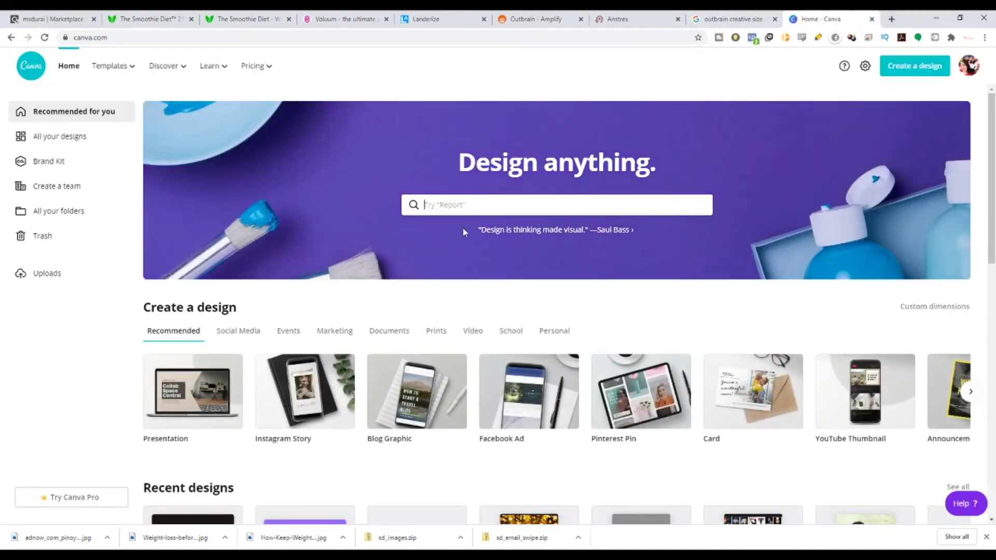
pyautogui.click(901, 71)
pyautogui.click(822, 116)
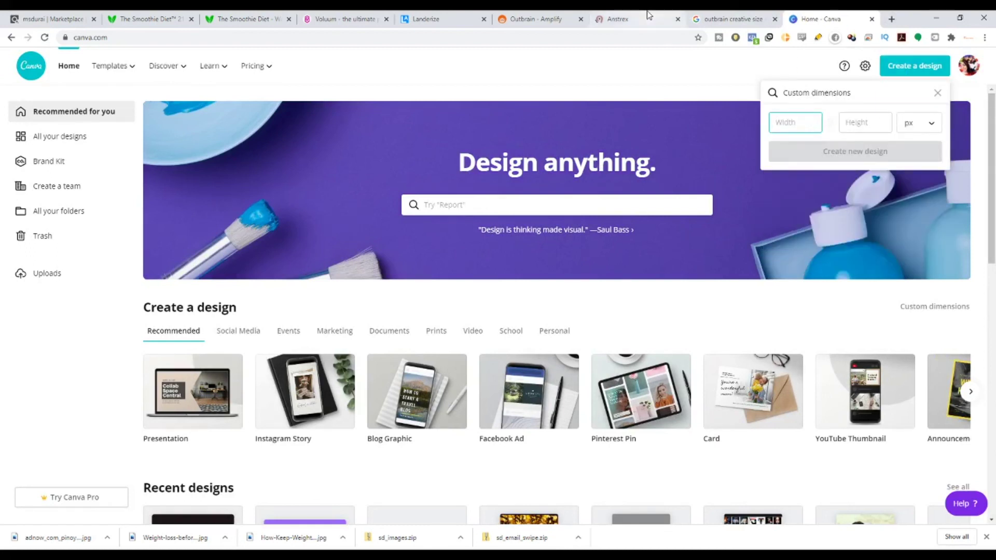
# Copy the headline "Take This Before Bed And You'll Never Need a Gym Or Diet" from its Anstrex ad into the Outbrain content title.
pyautogui.click(539, 19)
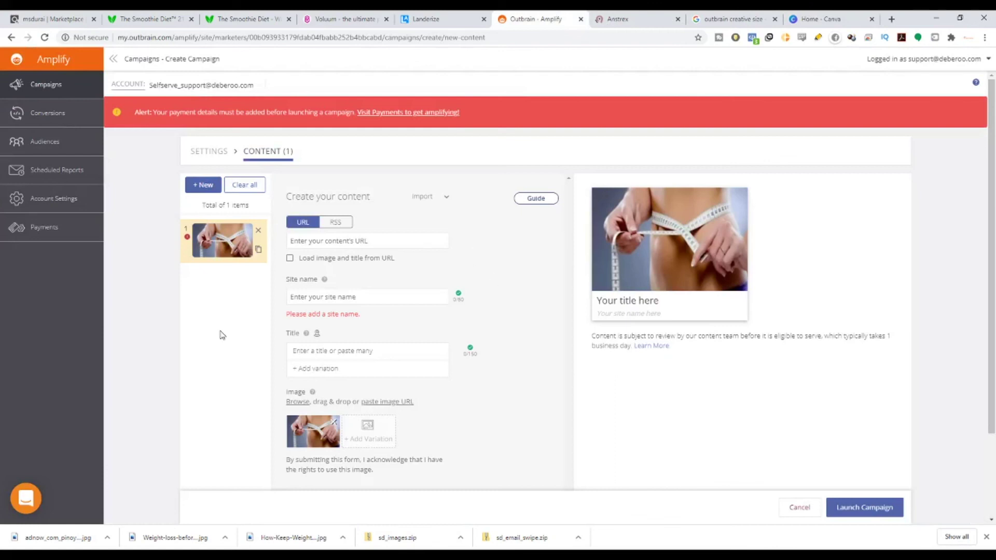
pyautogui.click(618, 18)
pyautogui.click(515, 136)
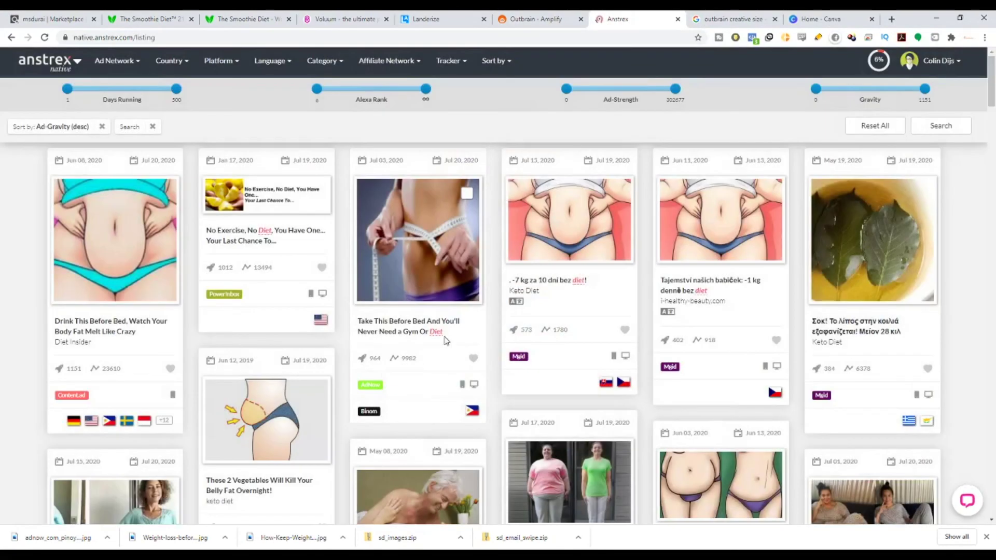
pyautogui.click(430, 324)
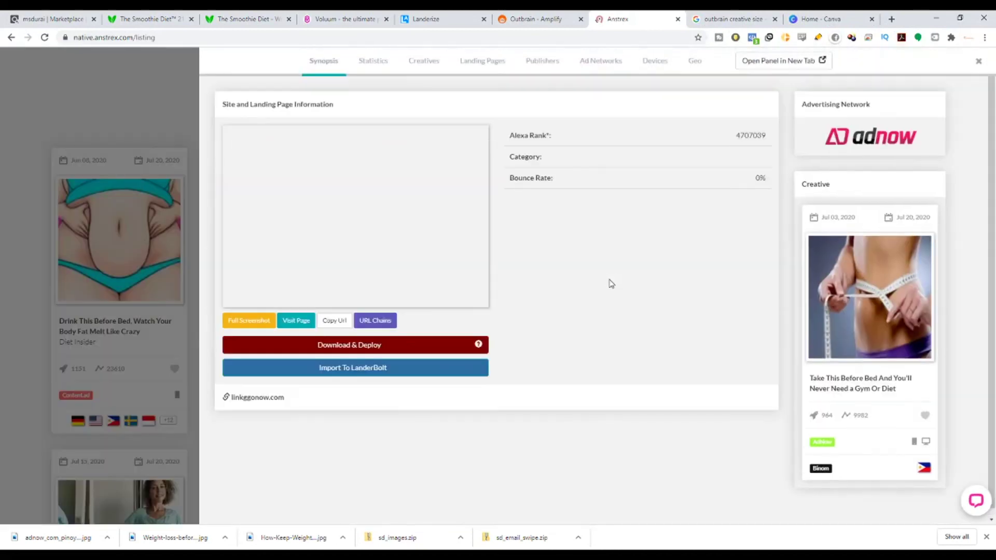
pyautogui.moveTo(909, 397); pyautogui.dragTo(812, 381)
pyautogui.hotkey('ctrl', 'c')
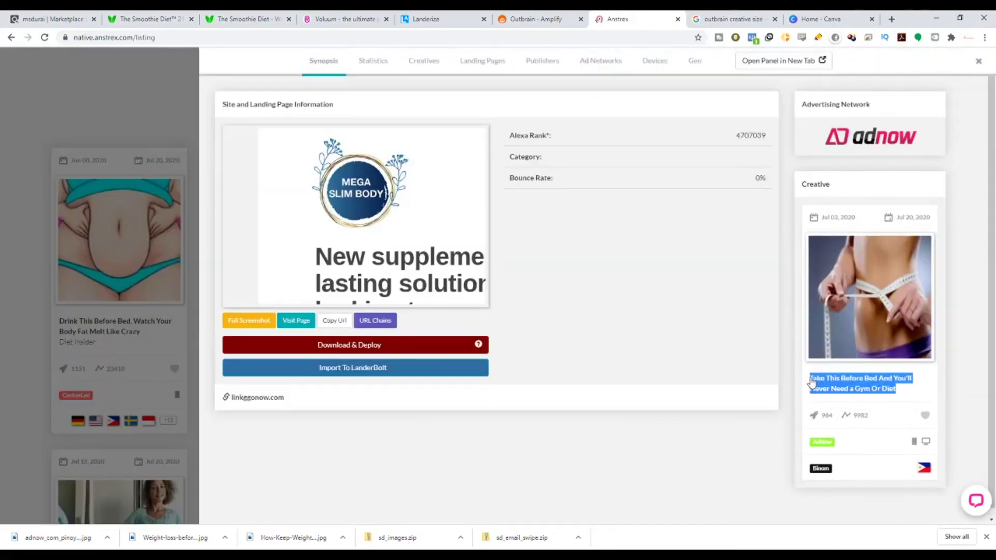
pyautogui.click(570, 18)
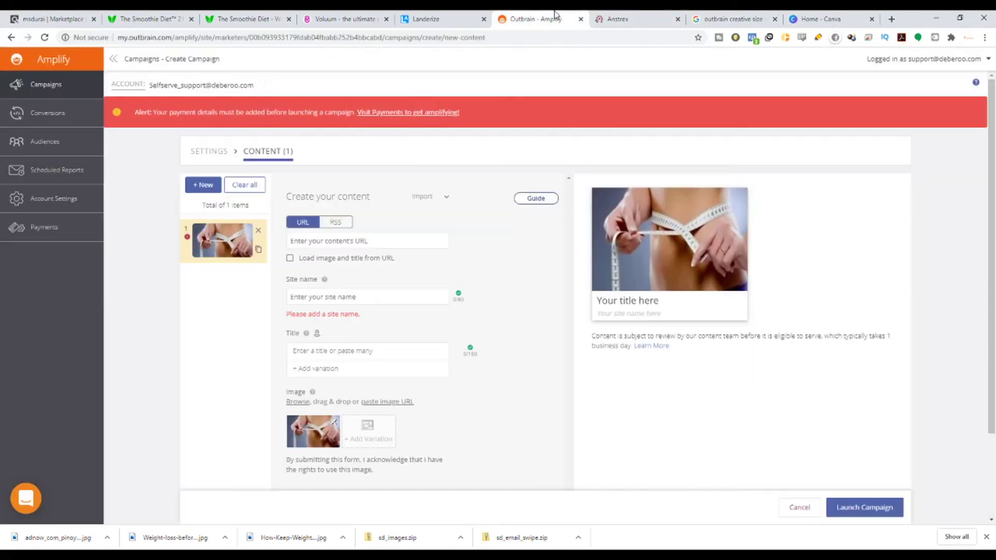
pyautogui.hotkey('ctrl', 'v')
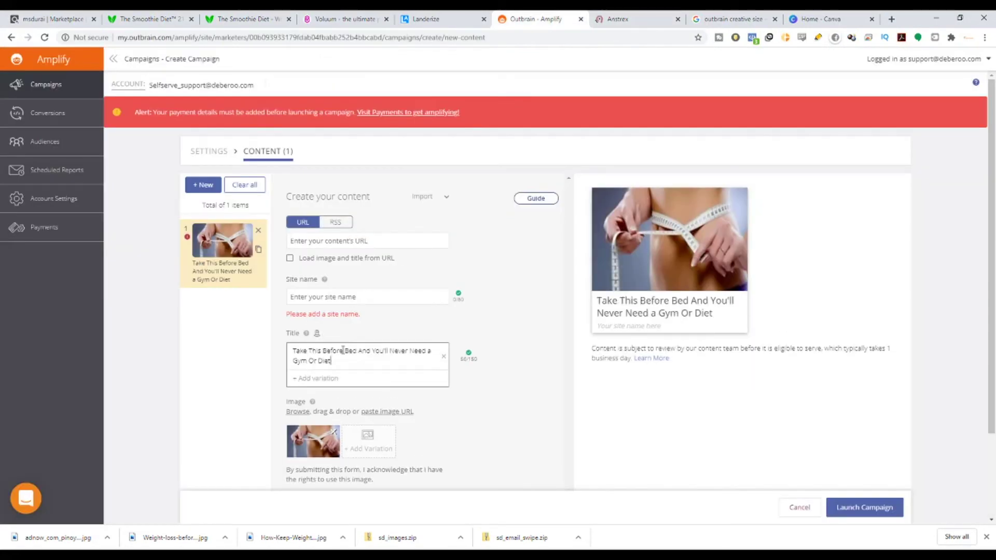
pyautogui.click(358, 297)
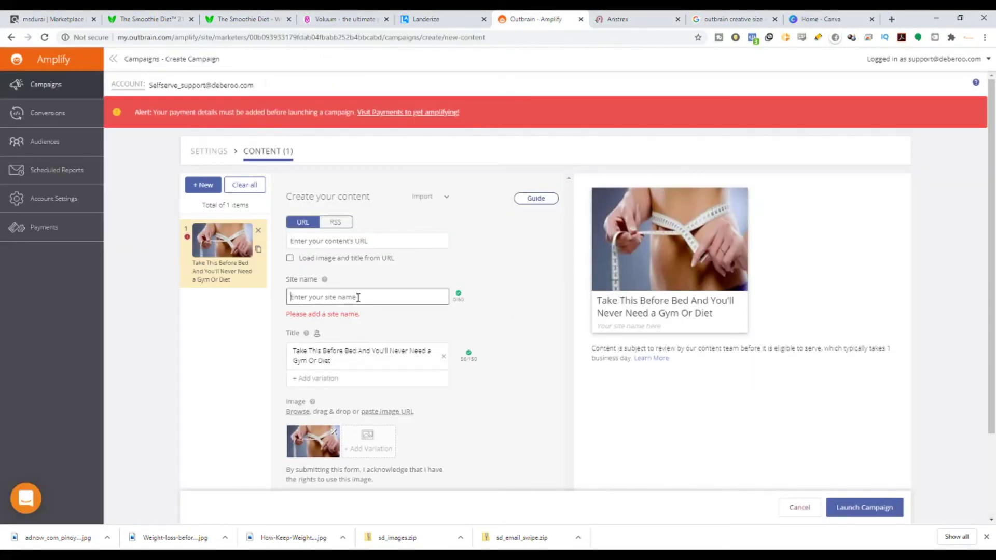
pyautogui.write('ww')
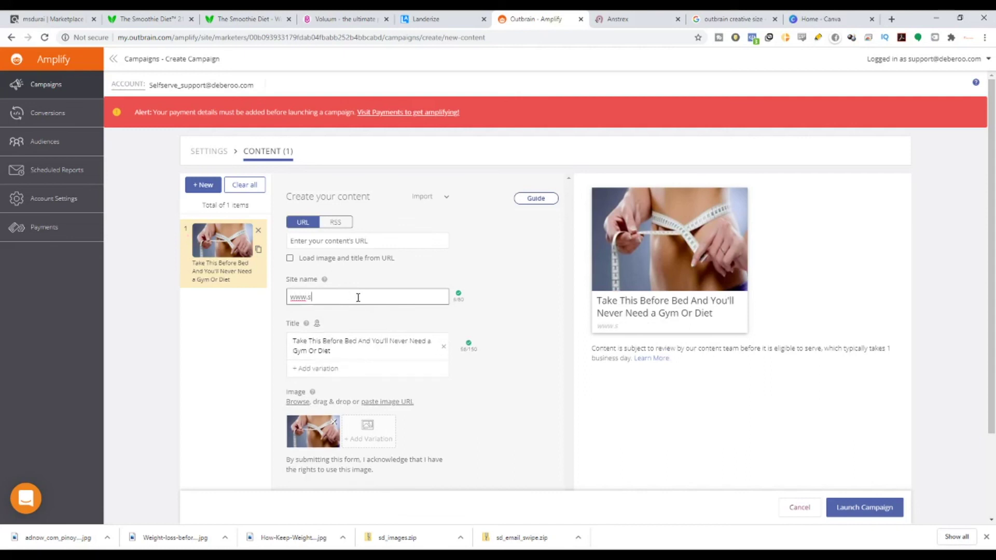
pyautogui.write('w.thesmoothiediet.com')
pyautogui.click(124, 16)
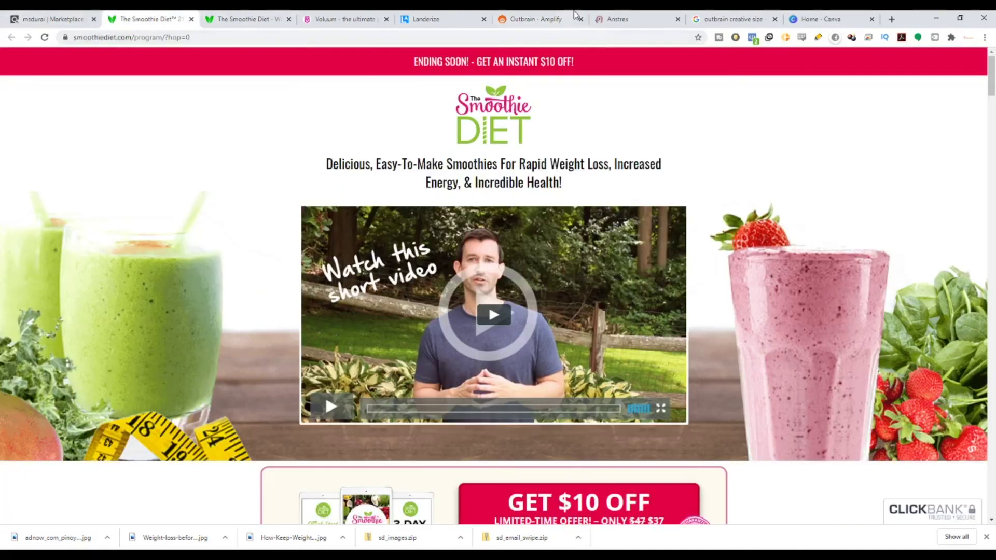
pyautogui.click(537, 17)
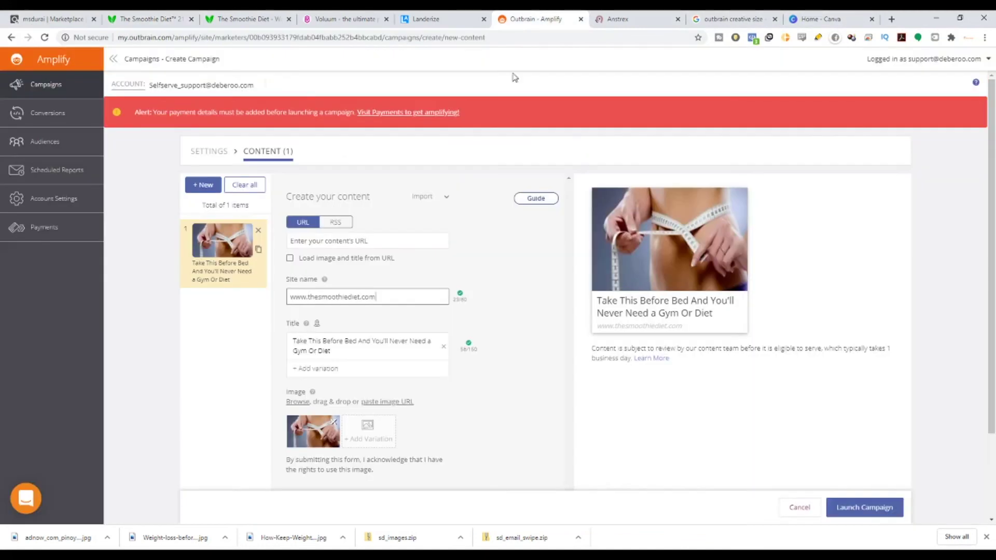
# Locate the direct tracking URL for the lander in Voluum as the source for the content URL, and return to Outbrain Amplify.
pyautogui.click(389, 241)
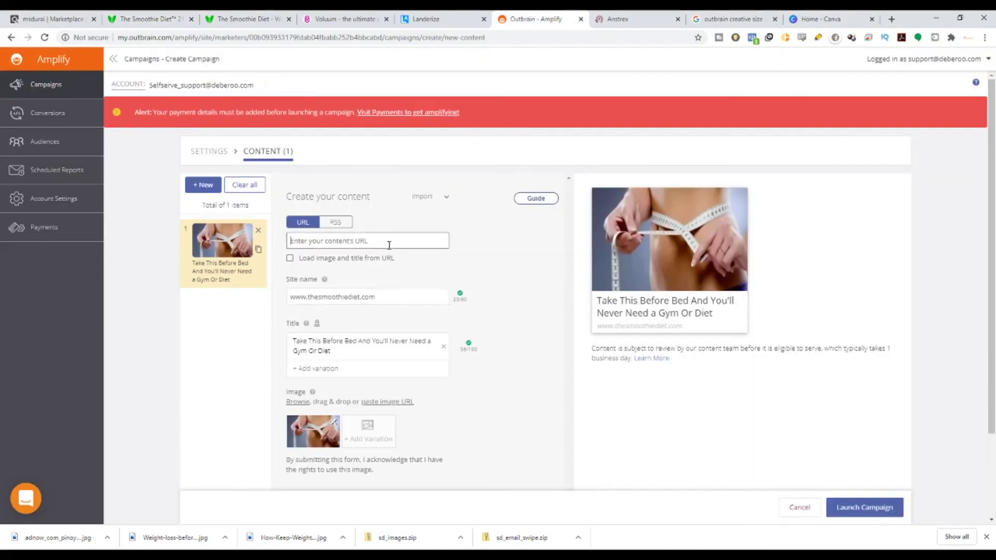
pyautogui.click(346, 17)
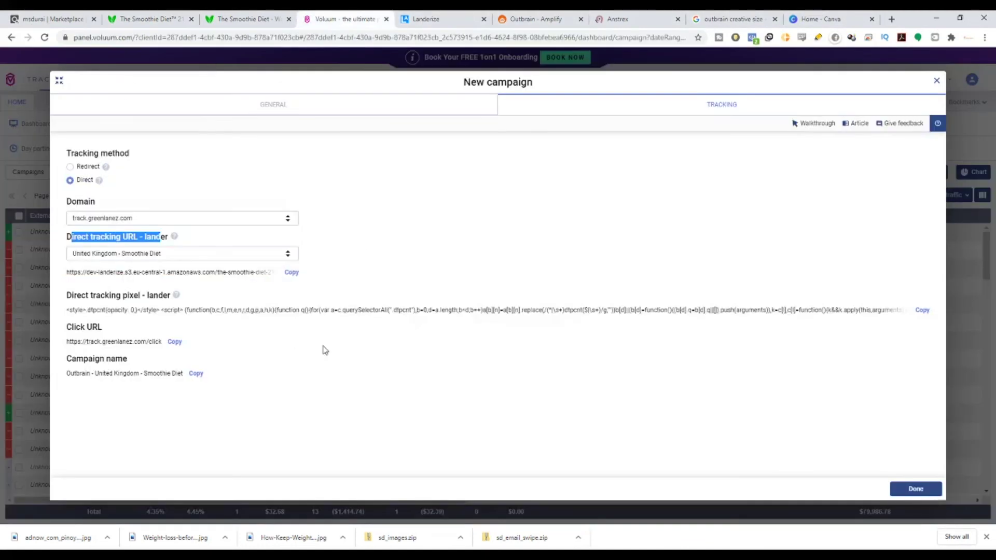
pyautogui.moveTo(68, 236); pyautogui.dragTo(166, 237)
pyautogui.click(550, 19)
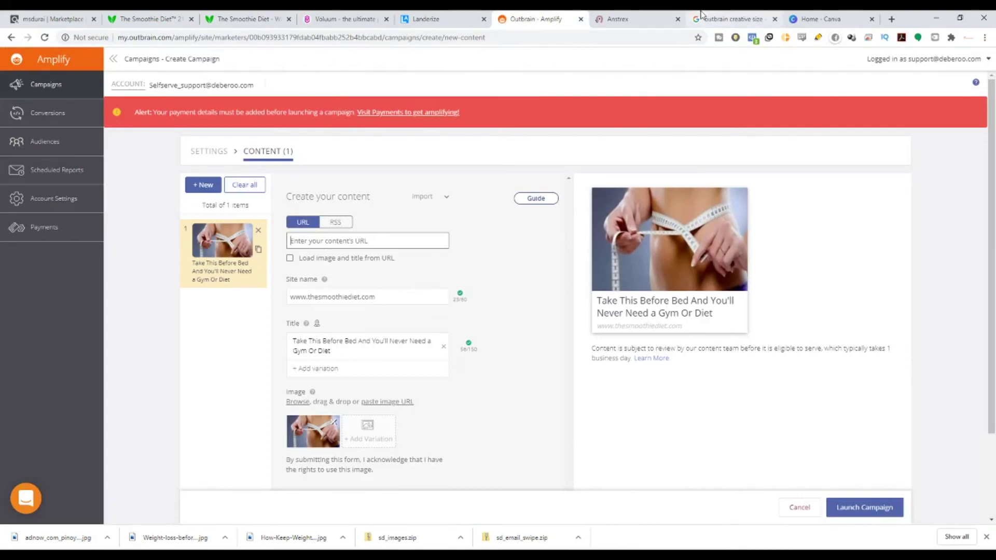
# Close the ad details in Anstrex, look over the other diet ads, and return to Outbrain Amplify.
pyautogui.click(652, 19)
pyautogui.click(71, 119)
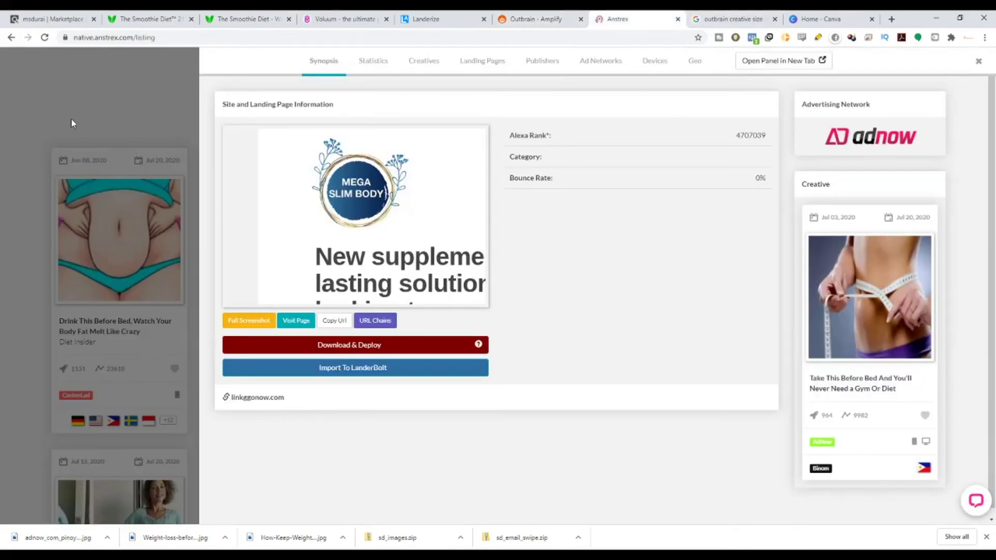
pyautogui.scroll(-2, 350, 271)
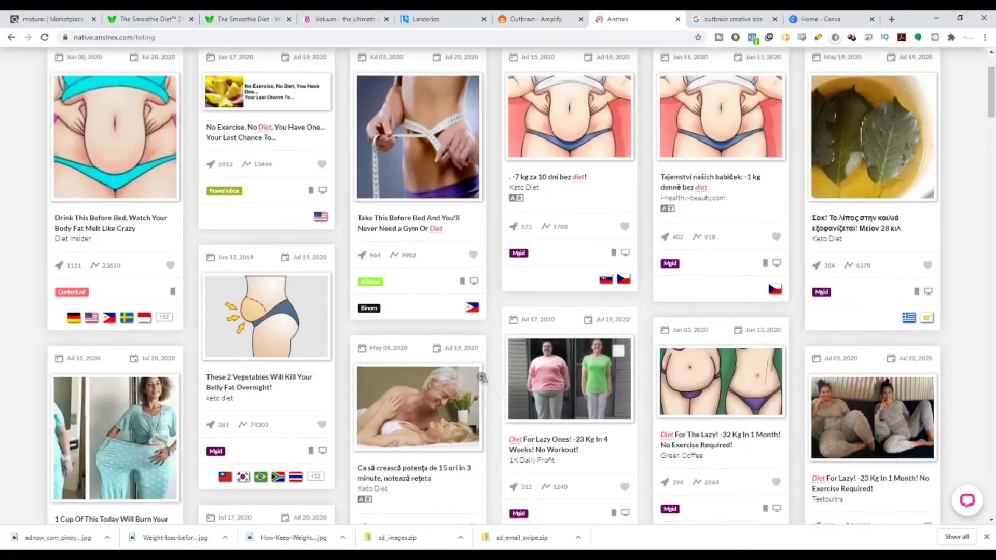
pyautogui.click(532, 15)
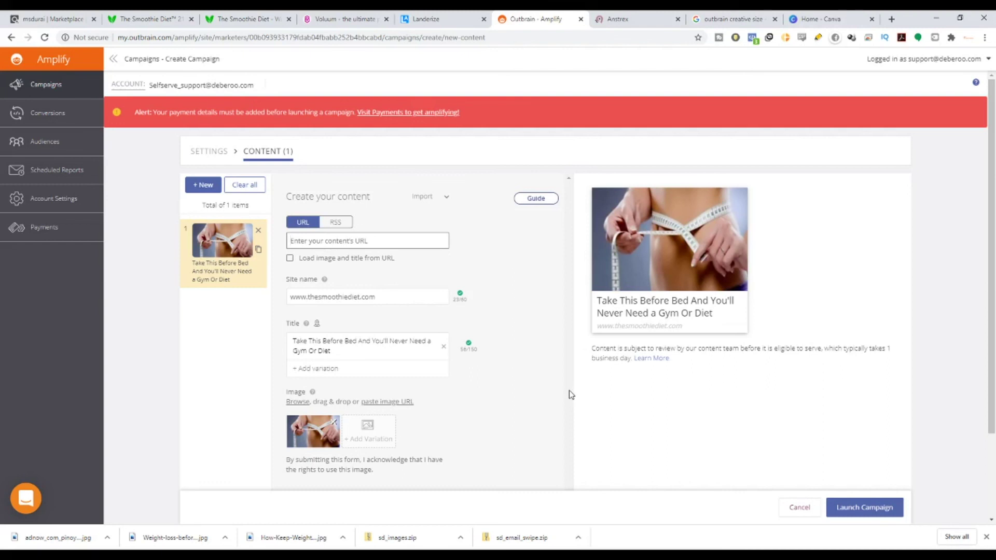
# Review the Outbrain content form through to the campaign launch option, and revisit Voluum, Landerize and the Anstrex ad listing.
pyautogui.scroll(-2, 571, 394)
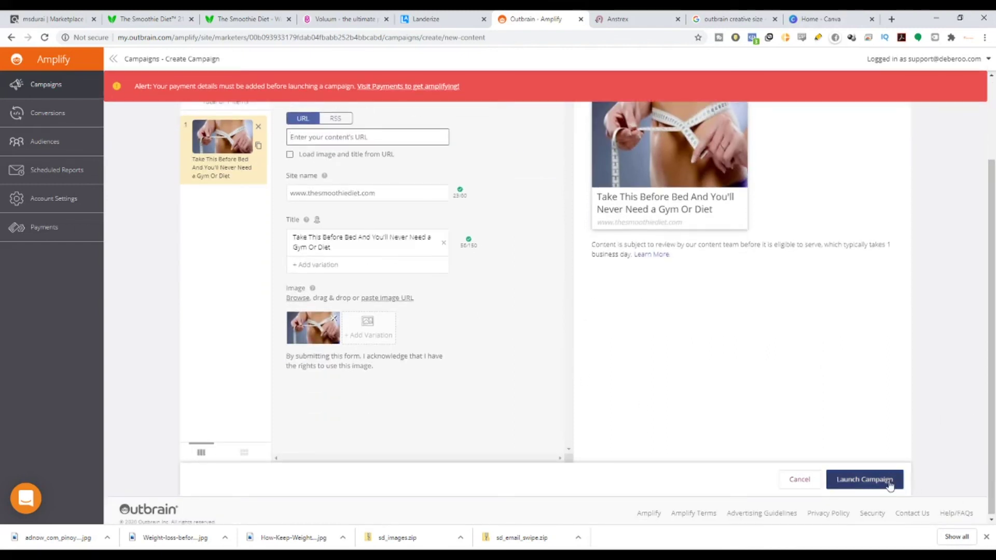
pyautogui.scroll(2, 829, 336)
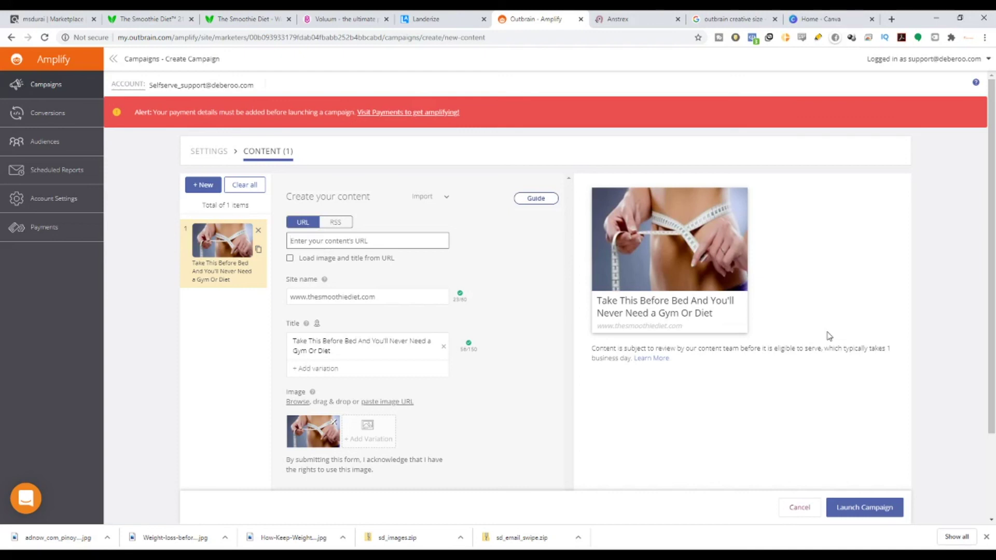
pyautogui.click(340, 19)
pyautogui.click(469, 19)
pyautogui.click(629, 18)
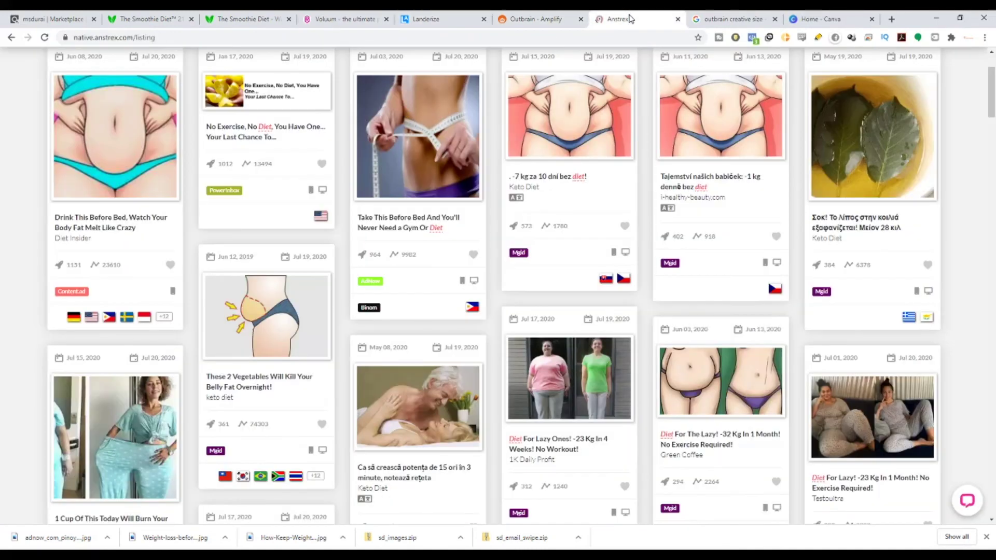